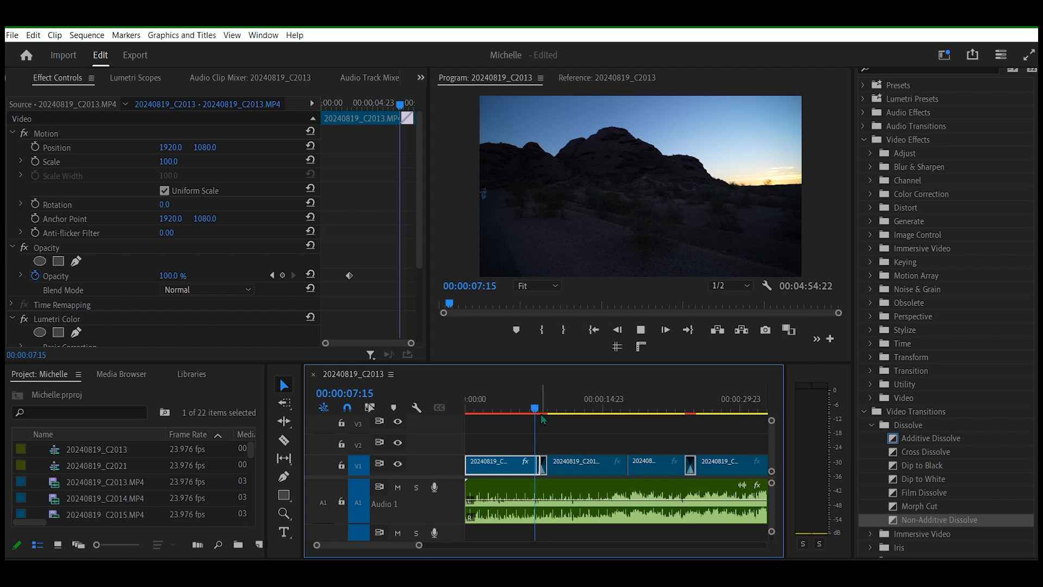
- Review the sequence from the opening dissolve through the later clips, checking the cuts and transitions up to the two-minute area
{"action": "key", "text": "space"}
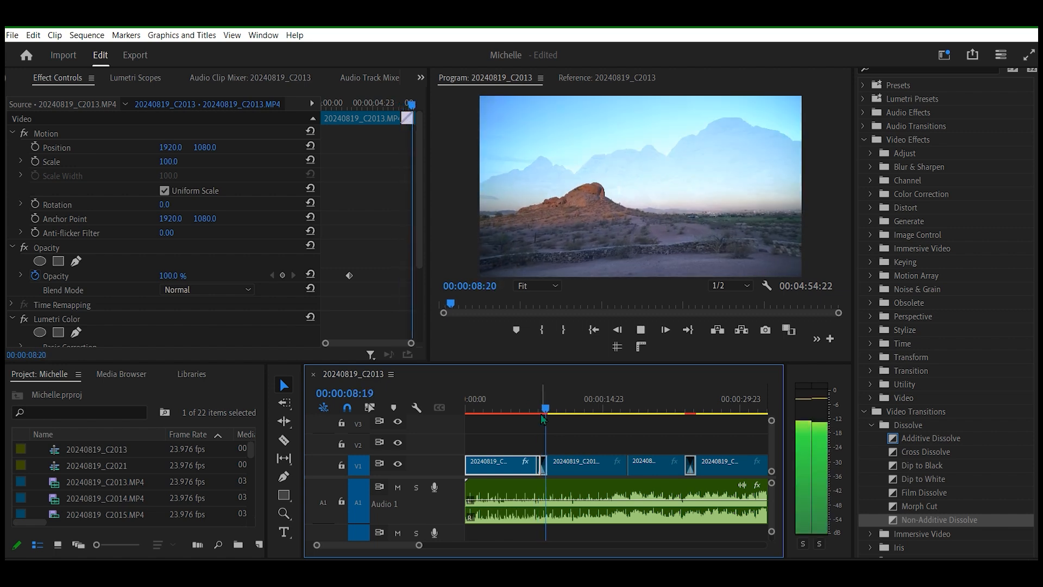
{"action": "left_click_drag", "start_coordinate": [551, 414], "coordinate": [628, 414]}
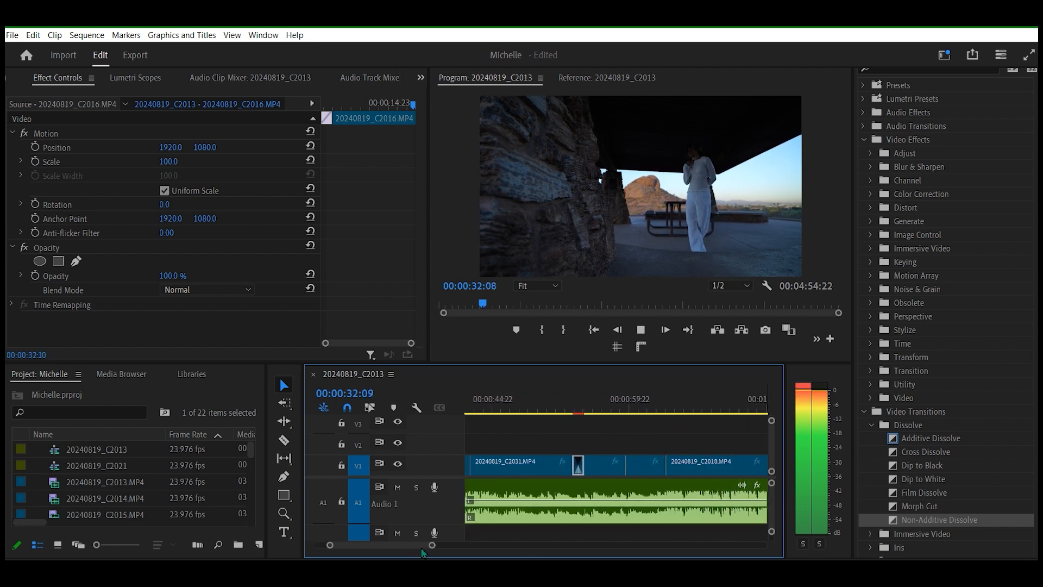
{"action": "left_click_drag", "start_coordinate": [421, 545], "coordinate": [475, 546]}
{"action": "key", "text": "space"}
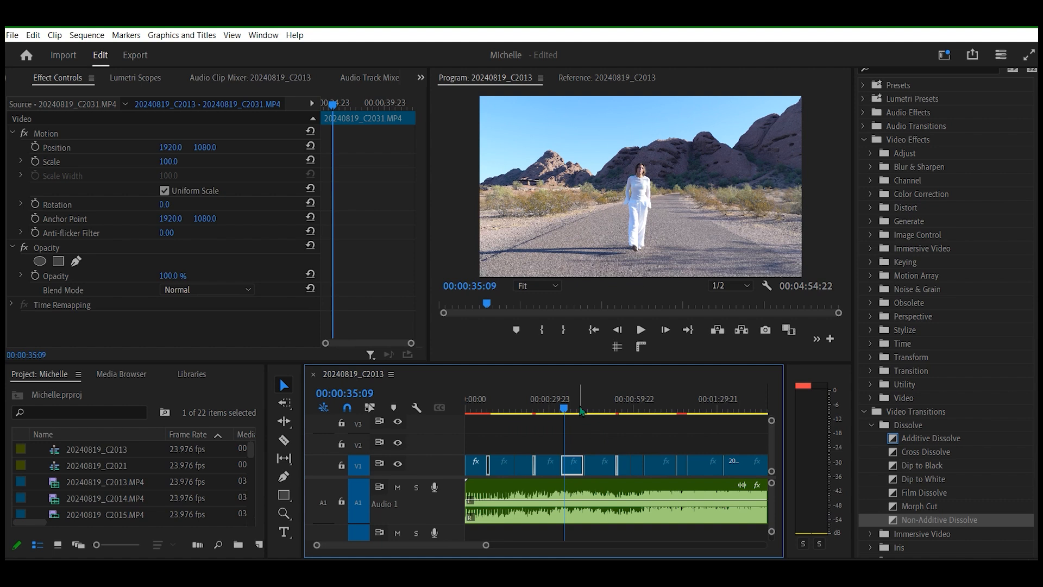
{"action": "left_click_drag", "start_coordinate": [565, 411], "coordinate": [741, 411]}
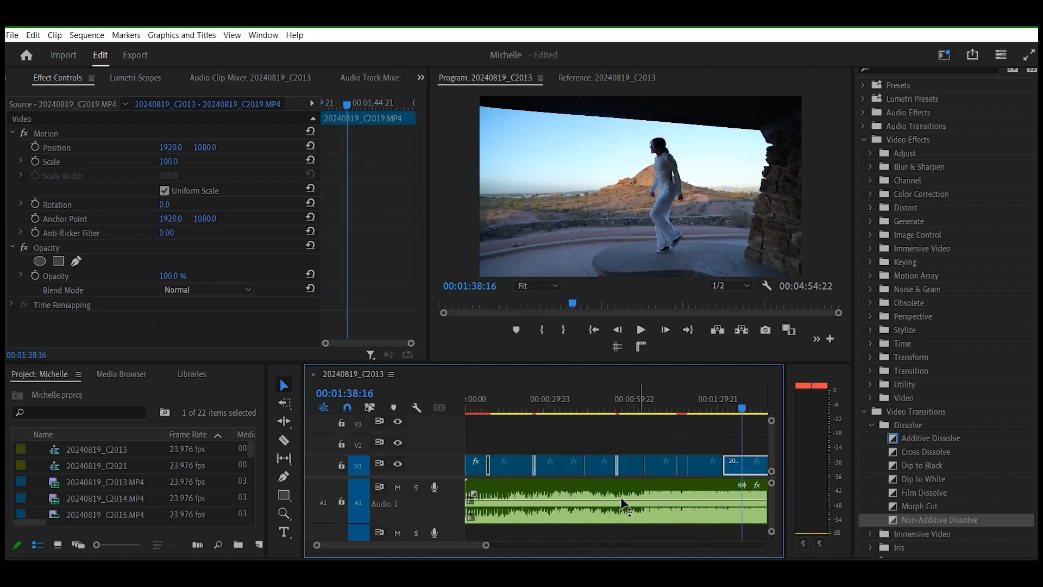
{"action": "left_click_drag", "start_coordinate": [488, 548], "coordinate": [552, 546]}
{"action": "left_click_drag", "start_coordinate": [596, 416], "coordinate": [625, 411]}
{"action": "left_click_drag", "start_coordinate": [553, 546], "coordinate": [493, 538]}
- Trim the end of the 20240819_C2031.MP4 clip near 00:02:03 back to 00:02:06:10, leaving a gap before the next clip
{"action": "left_click_drag", "start_coordinate": [616, 408], "coordinate": [609, 408]}
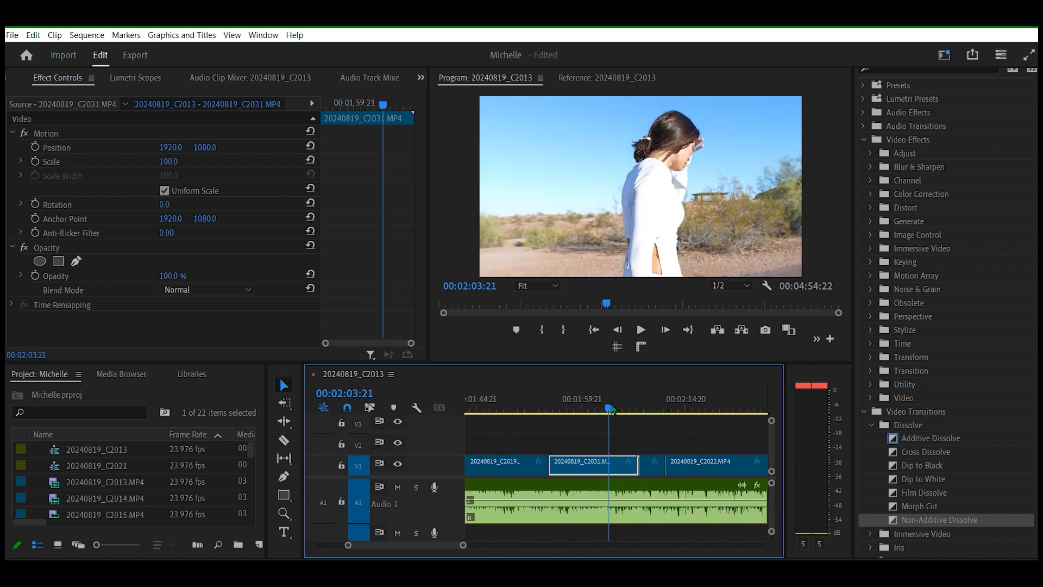
{"action": "key", "text": "space"}
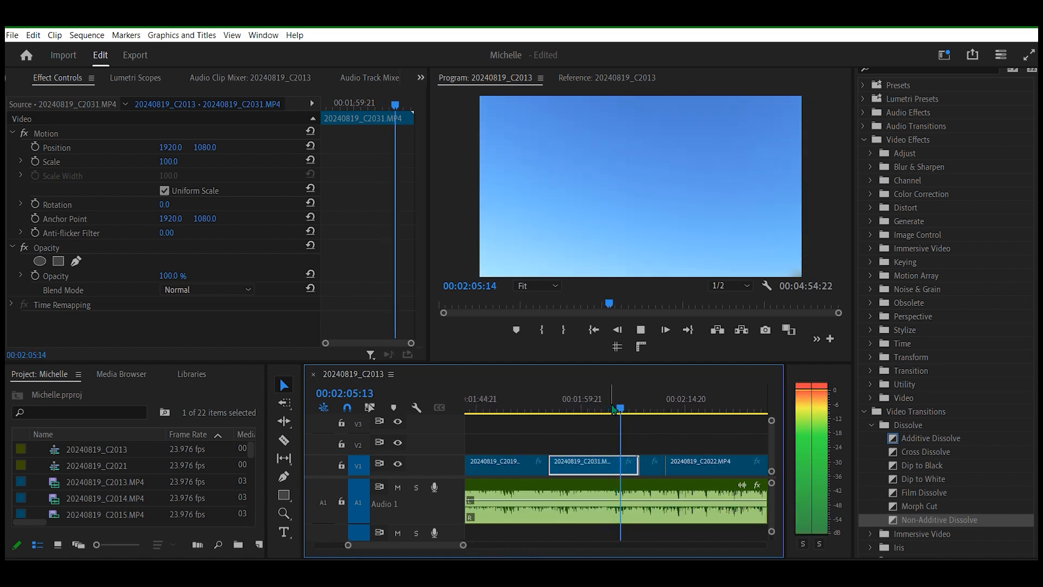
{"action": "key", "text": "space"}
{"action": "left_click_drag", "start_coordinate": [637, 466], "coordinate": [627, 467]}
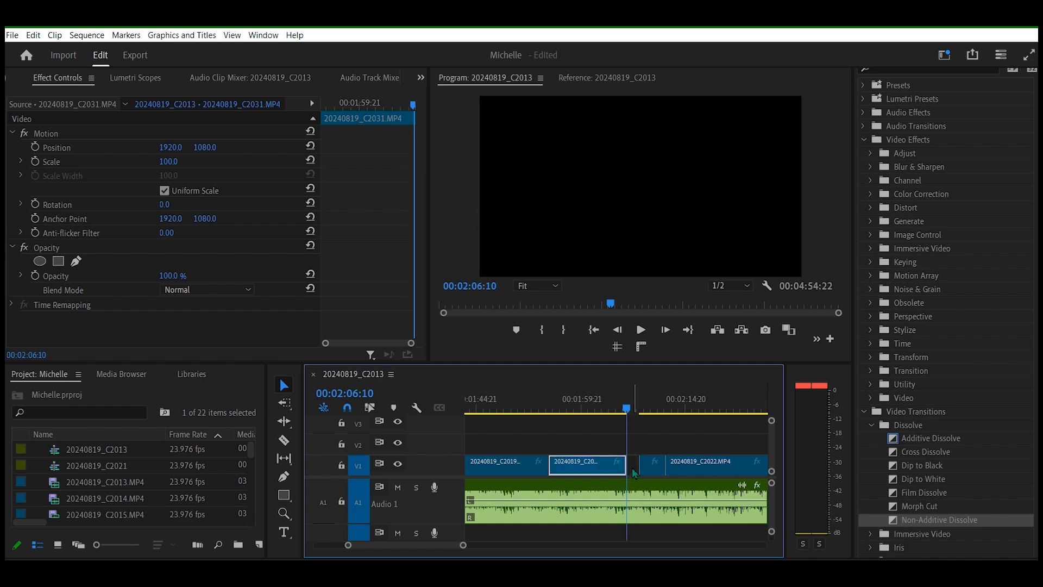
{"action": "left_click", "coordinate": [633, 468]}
{"action": "left_click", "coordinate": [653, 441]}
- Play back the trimmed C2031 clip, the gap and the following clips, partly in full screen, to check the cut
{"action": "left_click_drag", "start_coordinate": [630, 410], "coordinate": [598, 412]}
{"action": "key", "text": "space"}
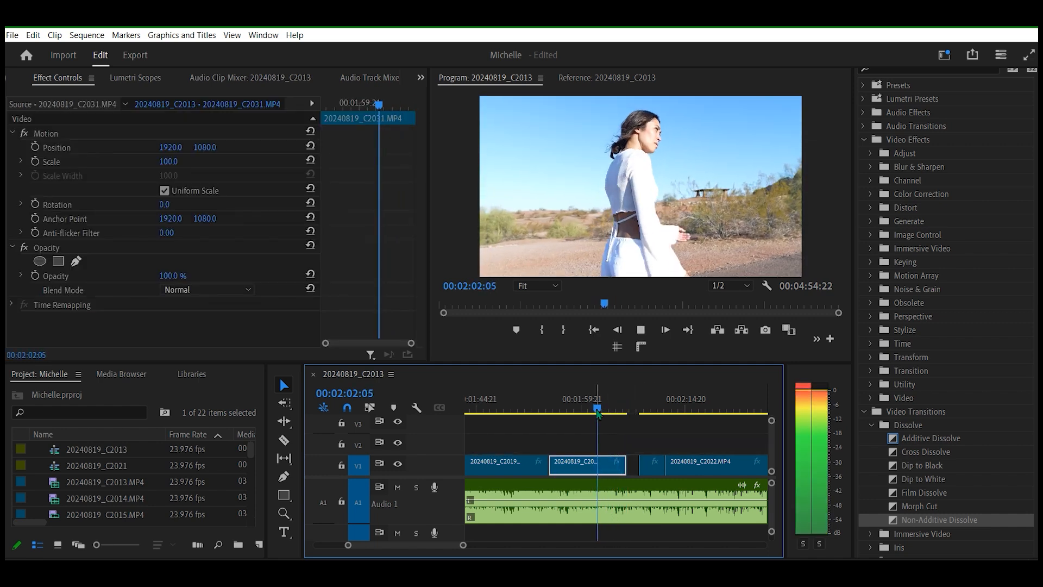
{"action": "key", "text": "ctrl+grave"}
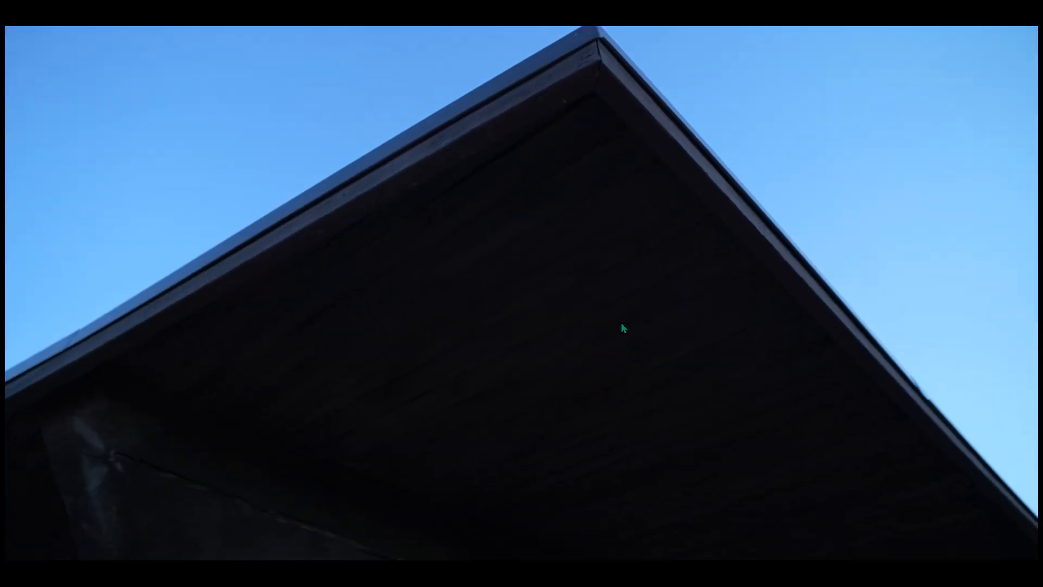
{"action": "key", "text": "Escape"}
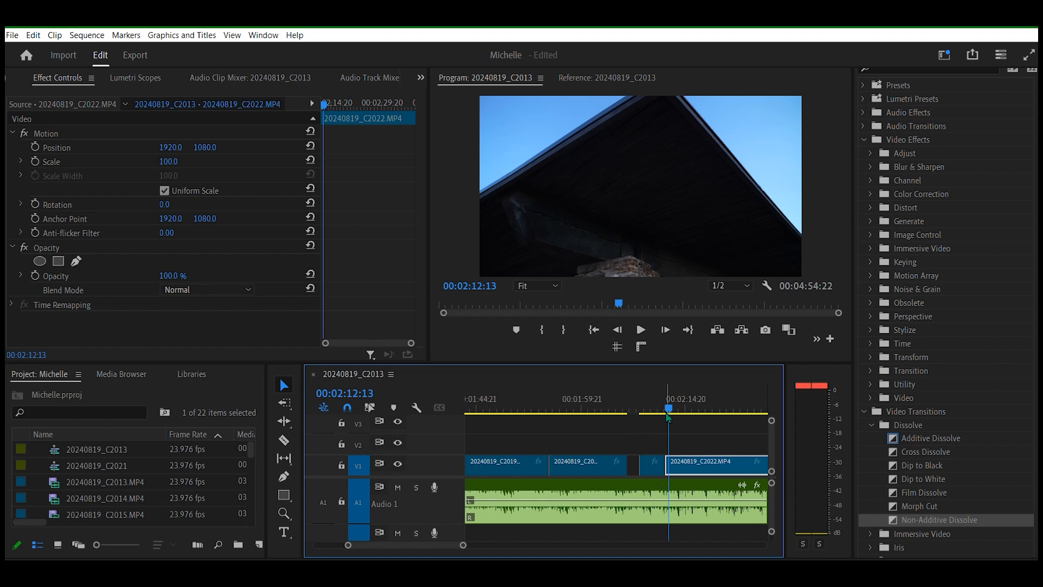
{"action": "left_click_drag", "start_coordinate": [670, 414], "coordinate": [637, 413]}
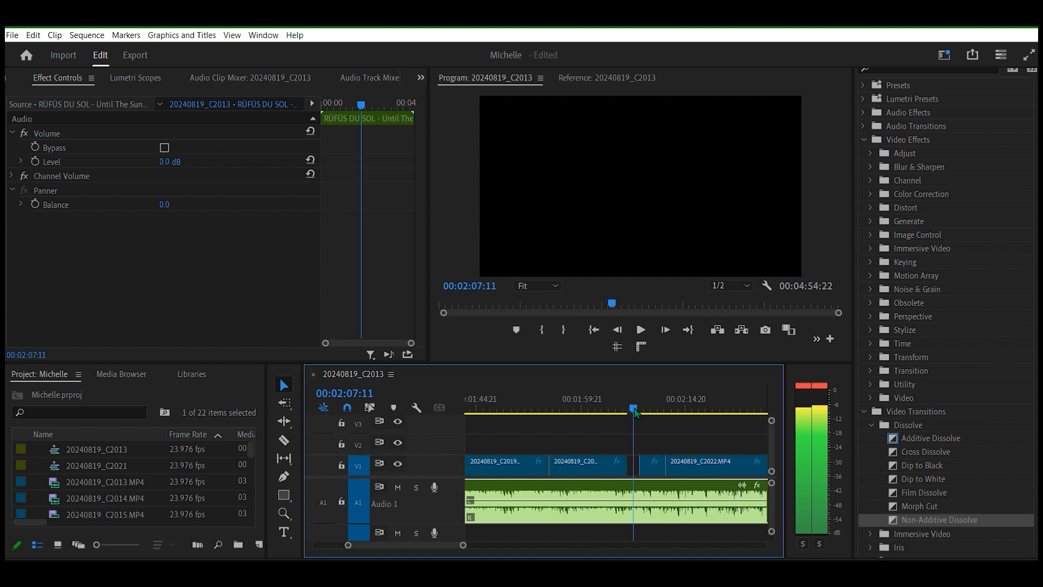
{"action": "left_click_drag", "start_coordinate": [634, 413], "coordinate": [606, 411]}
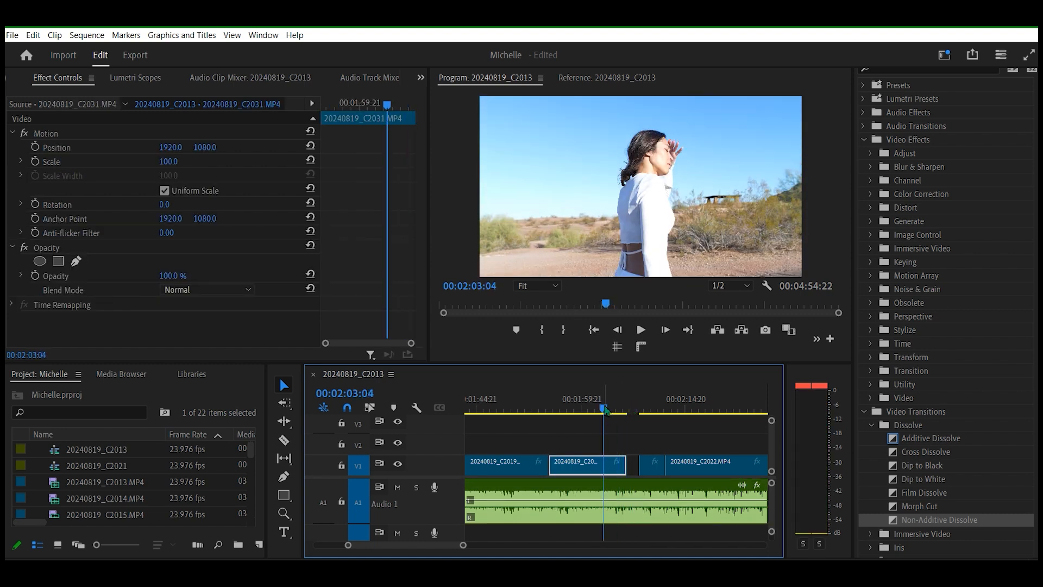
{"action": "key", "text": "space"}
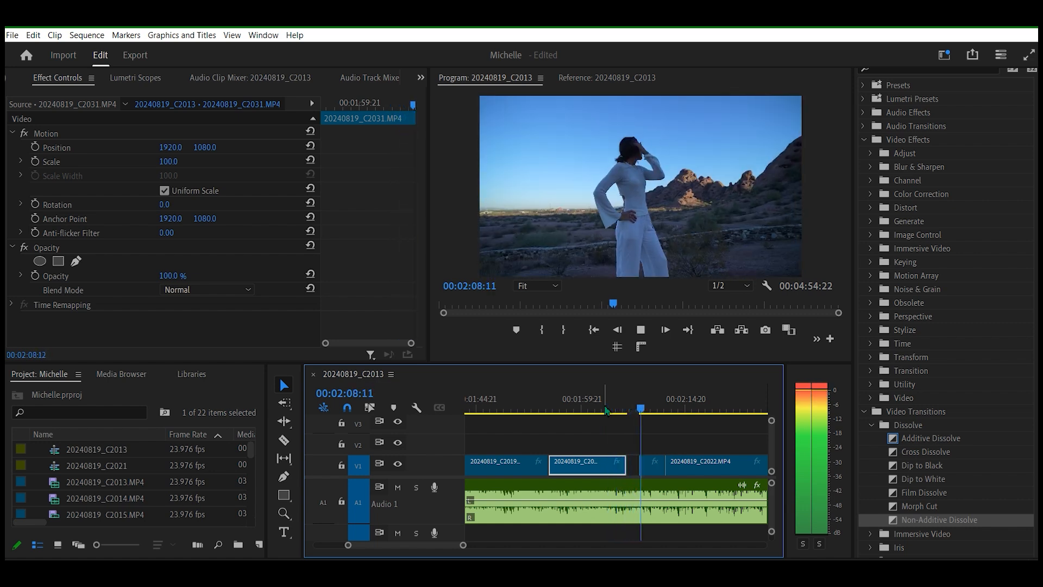
{"action": "key", "text": "space"}
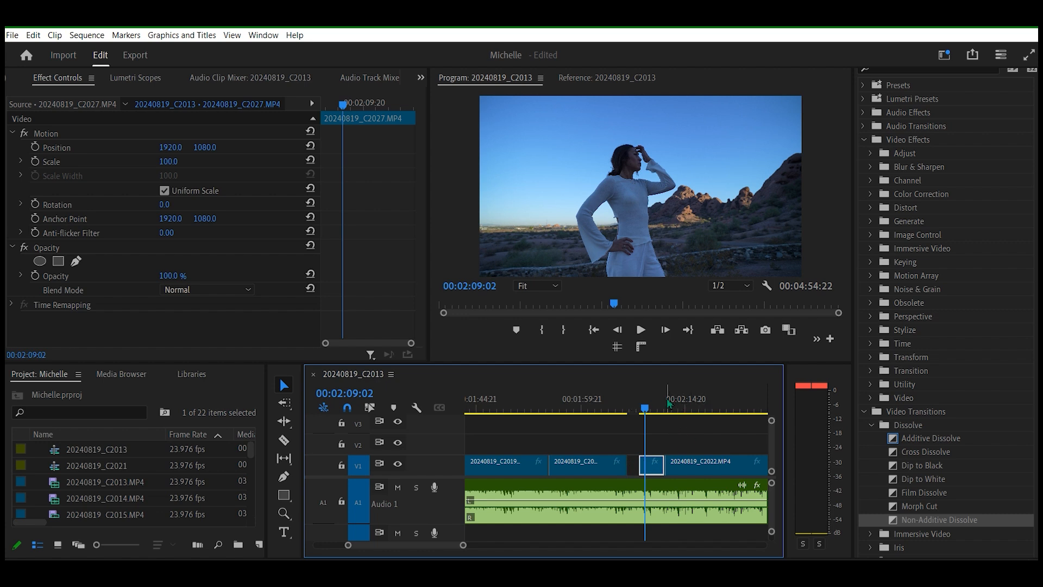
{"action": "left_click_drag", "start_coordinate": [645, 411], "coordinate": [644, 412]}
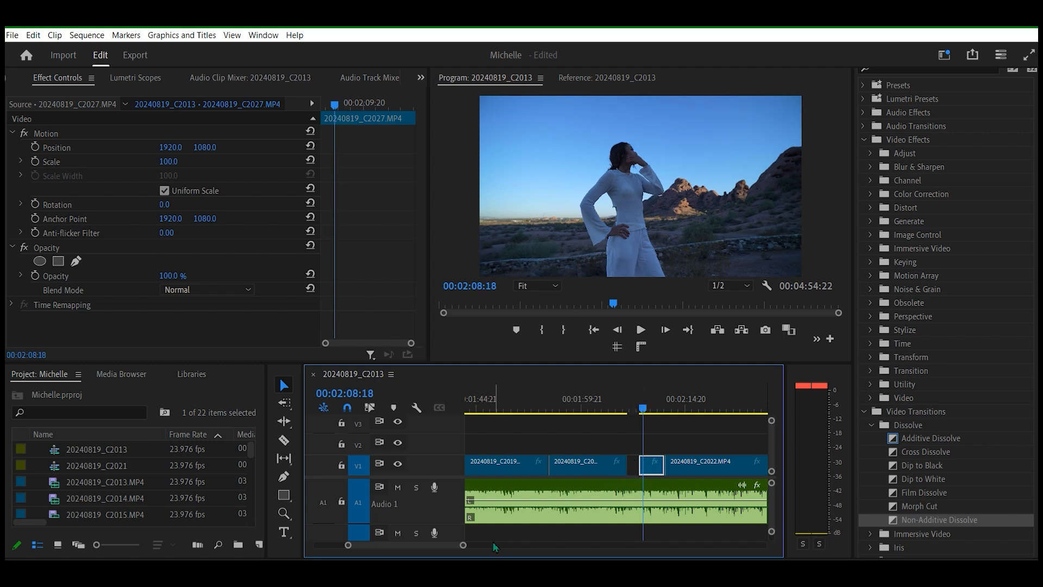
- Examine the black gap between the C2031 and C2027 clips within the whole timeline and replay it with the music
{"action": "left_click_drag", "start_coordinate": [463, 546], "coordinate": [584, 545]}
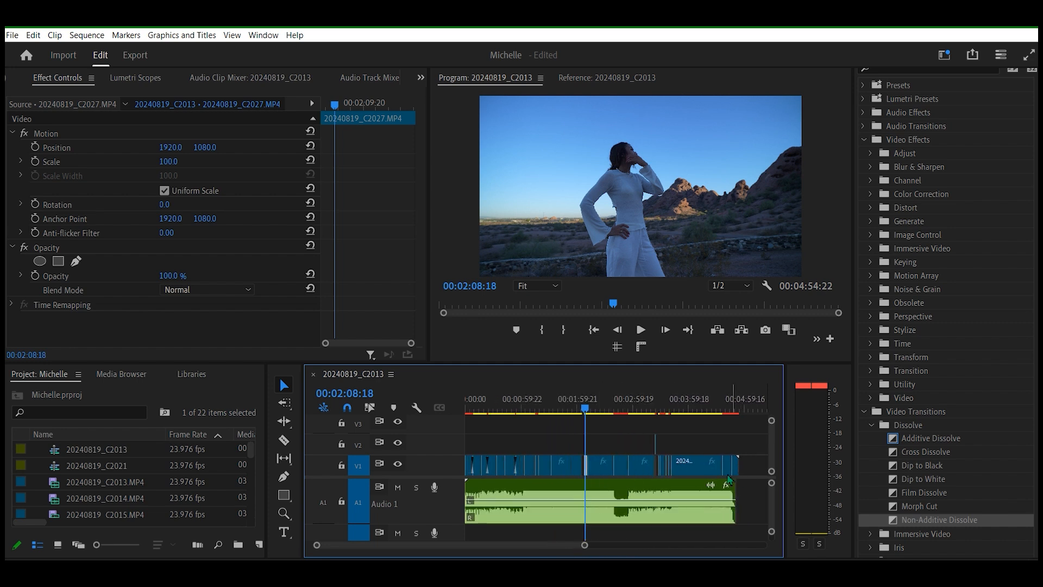
{"action": "left_click_drag", "start_coordinate": [585, 546], "coordinate": [507, 549]}
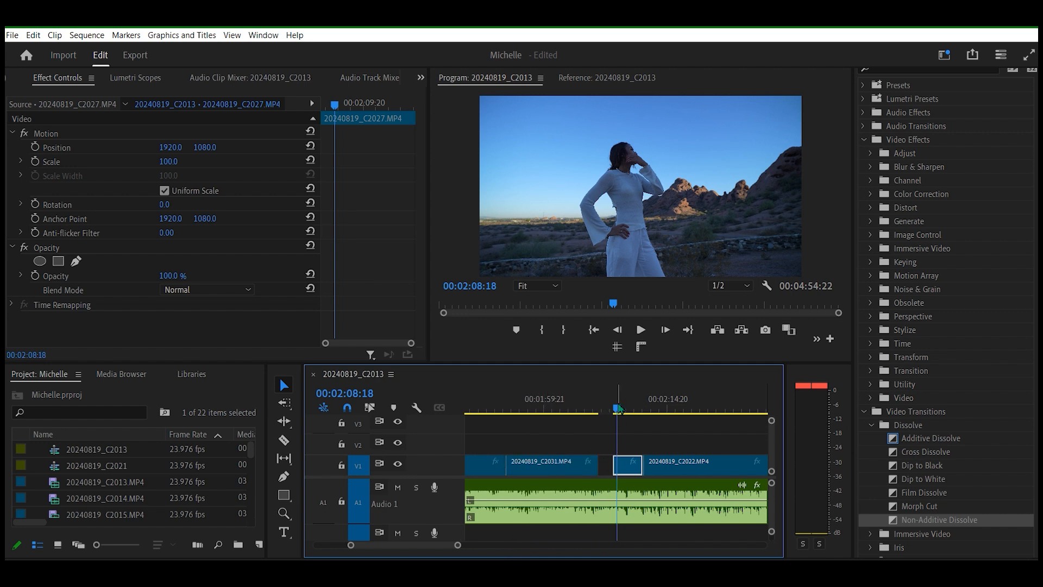
{"action": "left_click_drag", "start_coordinate": [618, 408], "coordinate": [551, 424]}
{"action": "key", "text": "space"}
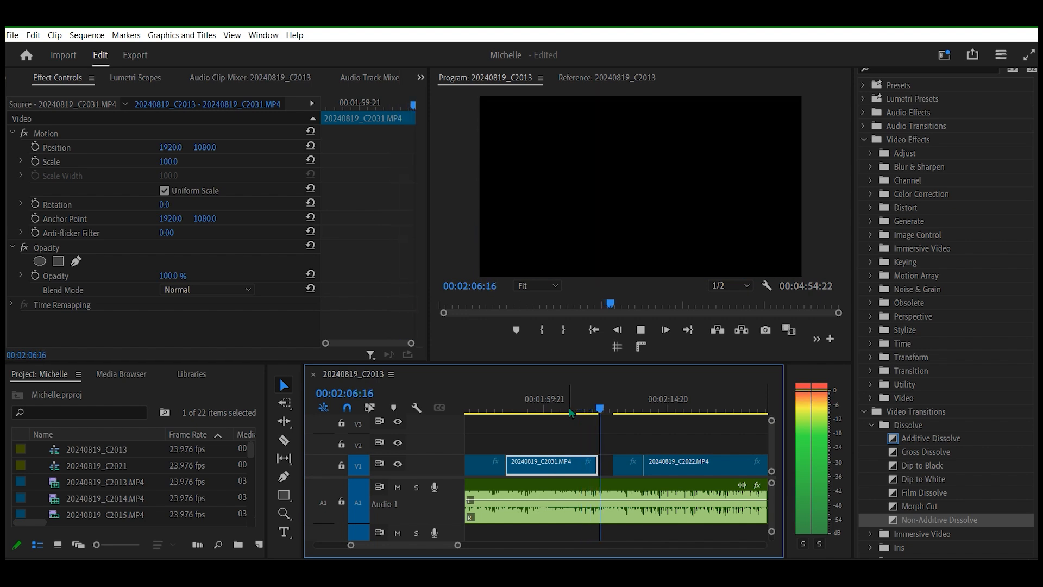
{"action": "key", "text": "space"}
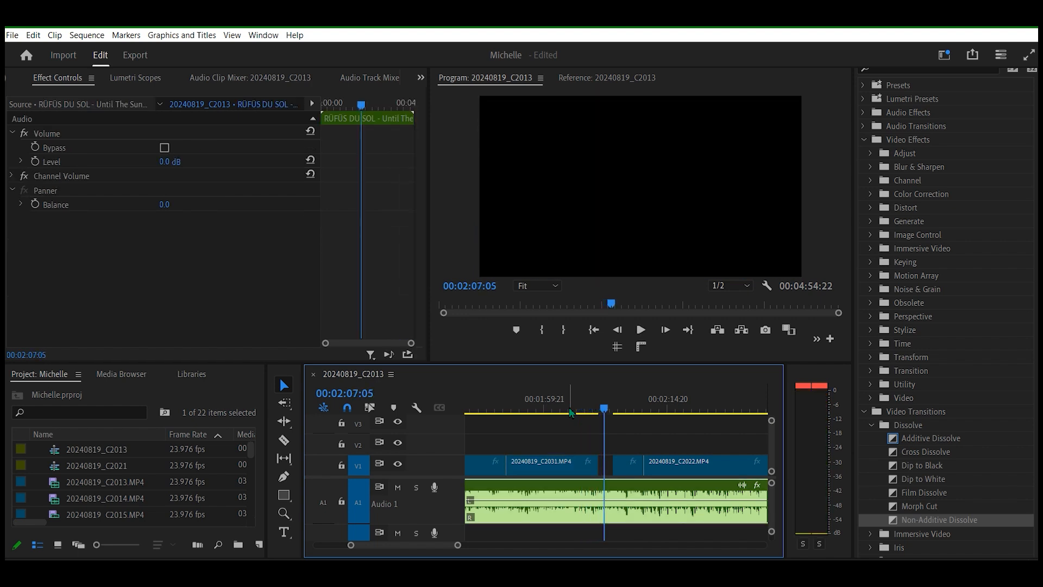
{"action": "key", "text": "space"}
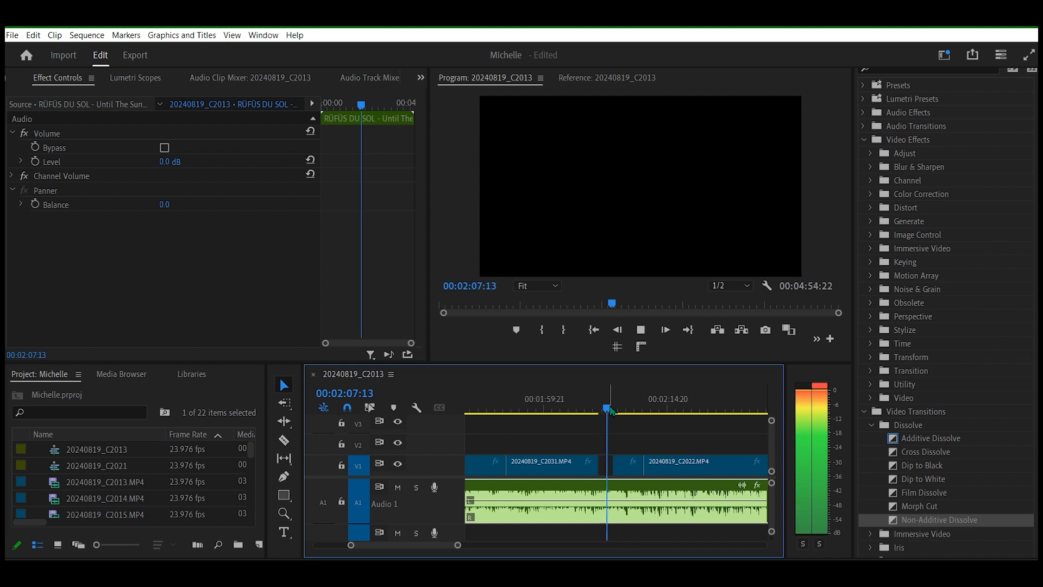
{"action": "key", "text": "space"}
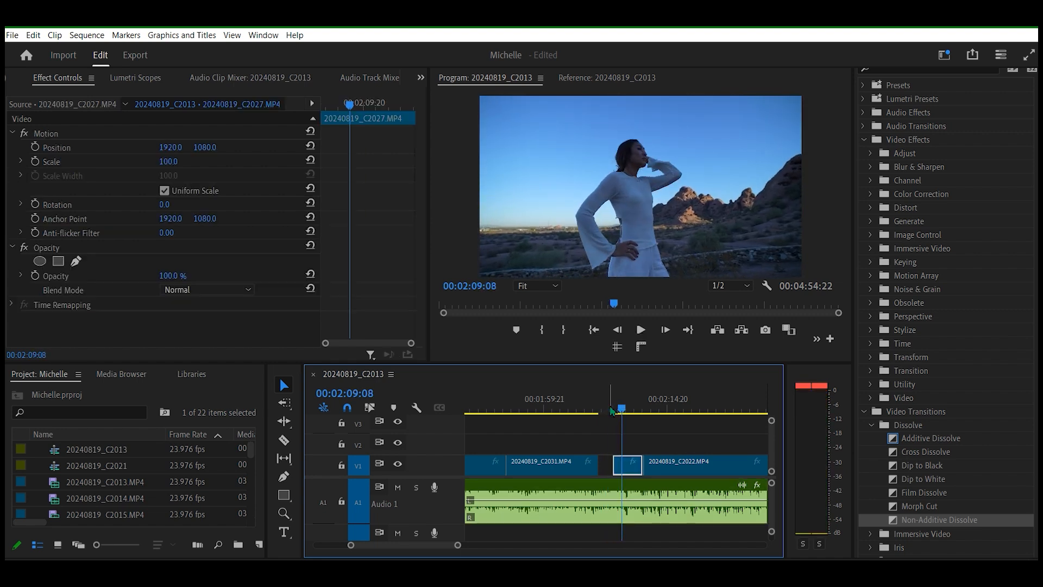
{"action": "left_click_drag", "start_coordinate": [621, 411], "coordinate": [630, 411]}
- Examine the double-exposure section where a short clip on V2 overlays V1 around 00:03:24
{"action": "left_click_drag", "start_coordinate": [458, 550], "coordinate": [570, 537]}
{"action": "left_click_drag", "start_coordinate": [570, 416], "coordinate": [628, 419]}
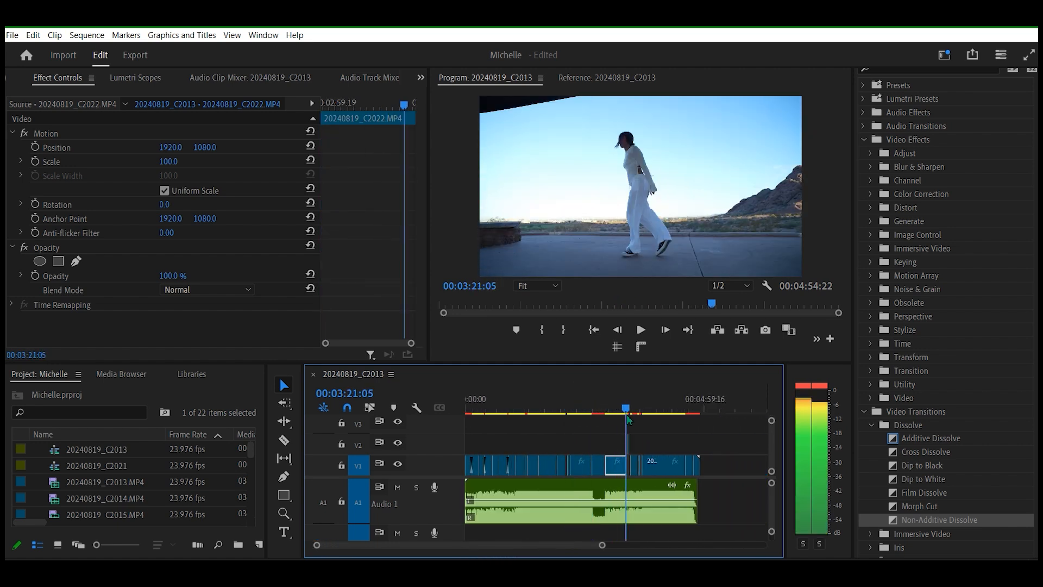
{"action": "left_click_drag", "start_coordinate": [601, 549], "coordinate": [493, 538]}
{"action": "left_click_drag", "start_coordinate": [618, 409], "coordinate": [684, 421]}
{"action": "key", "text": "space"}
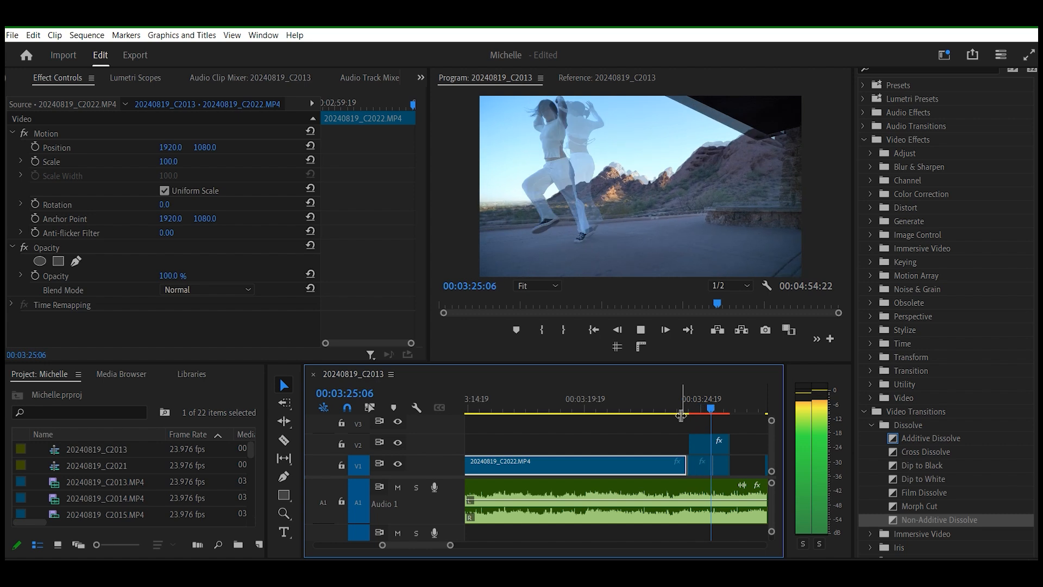
{"action": "key", "text": "space"}
{"action": "left_click_drag", "start_coordinate": [718, 414], "coordinate": [678, 416]}
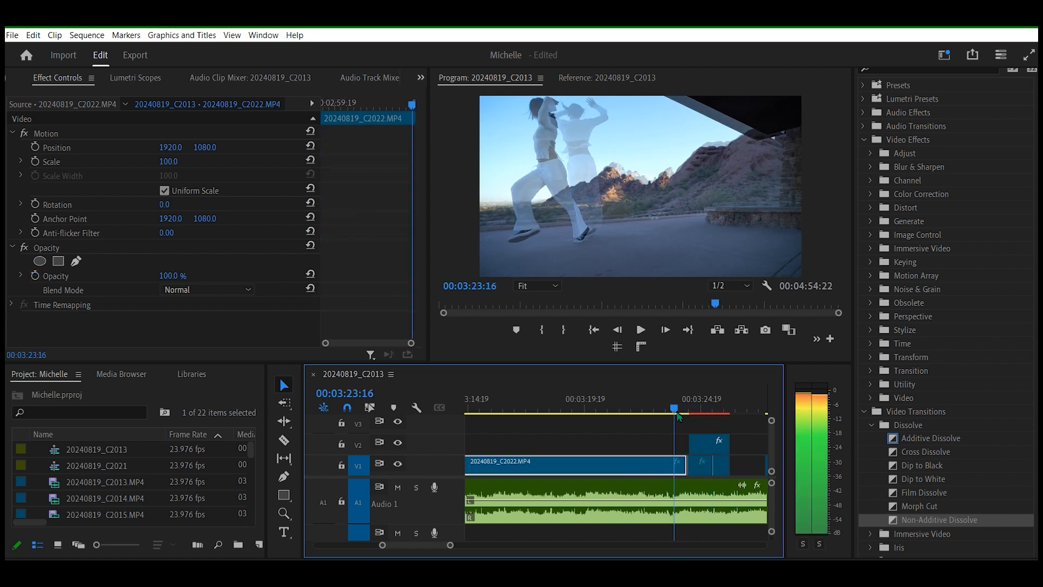
{"action": "key", "text": "space"}
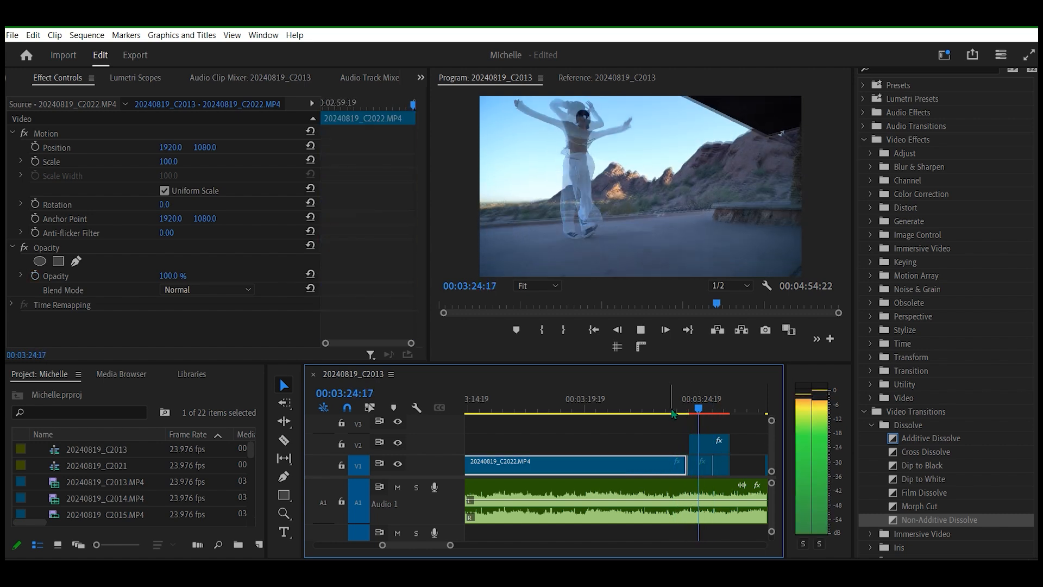
{"action": "key", "text": "space"}
- Set the speed of the short C2022 overlay clip on V2 to 75%
{"action": "right_click", "coordinate": [701, 443]}
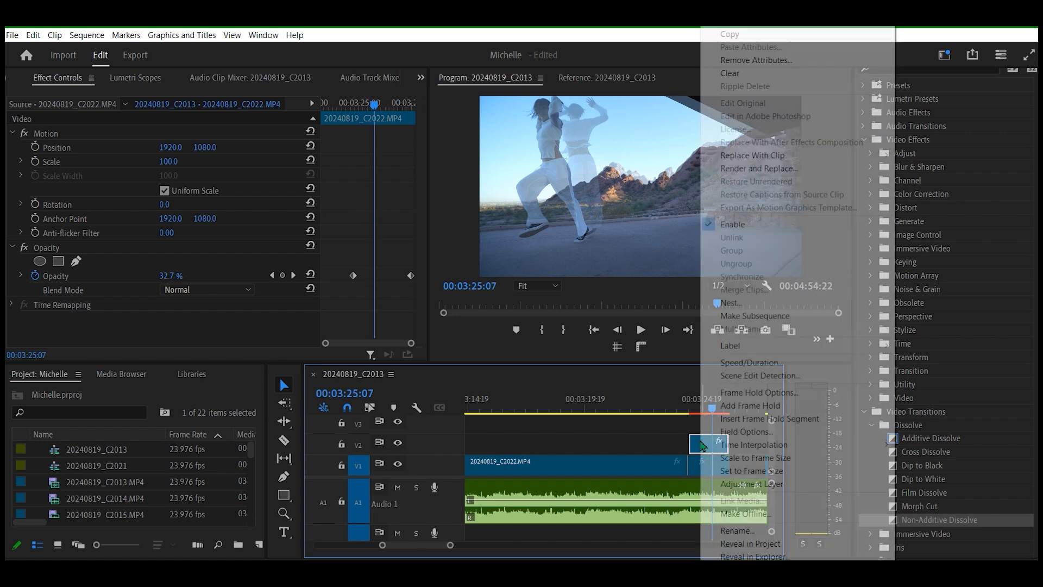
{"action": "left_click", "coordinate": [752, 362]}
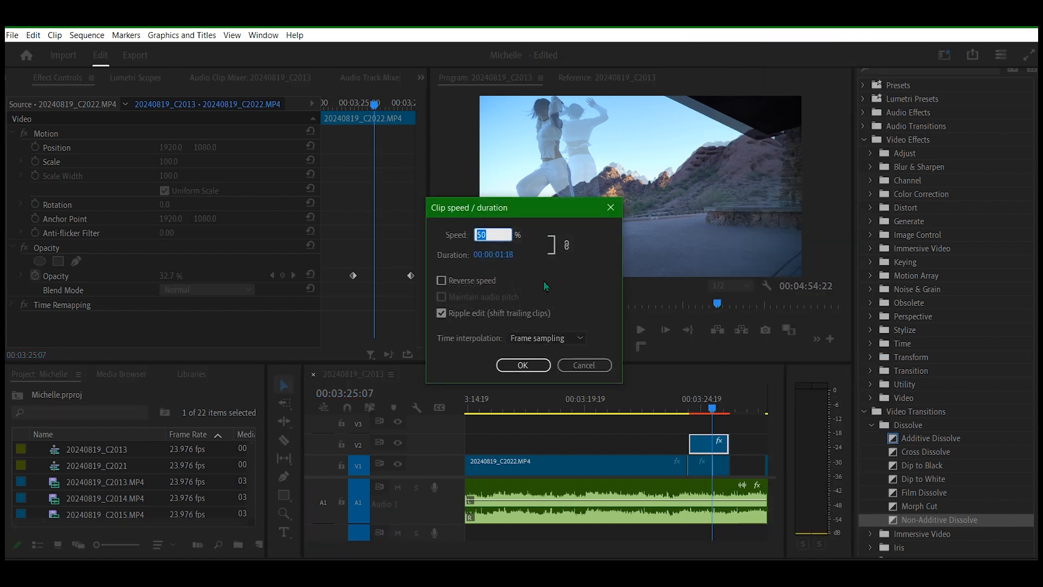
{"action": "type", "text": "75"}
{"action": "key", "text": "Return"}
- Play back the retimed overlay section and the cut to the desert branches, partly in full screen
{"action": "left_click_drag", "start_coordinate": [712, 413], "coordinate": [660, 410]}
{"action": "key", "text": "space"}
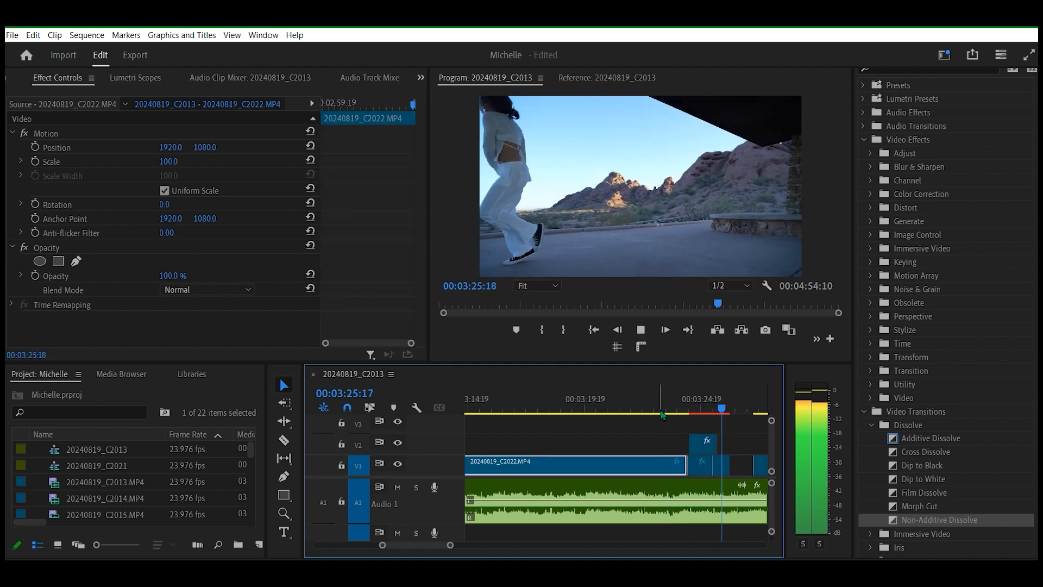
{"action": "key", "text": "space"}
{"action": "left_click_drag", "start_coordinate": [736, 411], "coordinate": [657, 411]}
{"action": "key", "text": "space"}
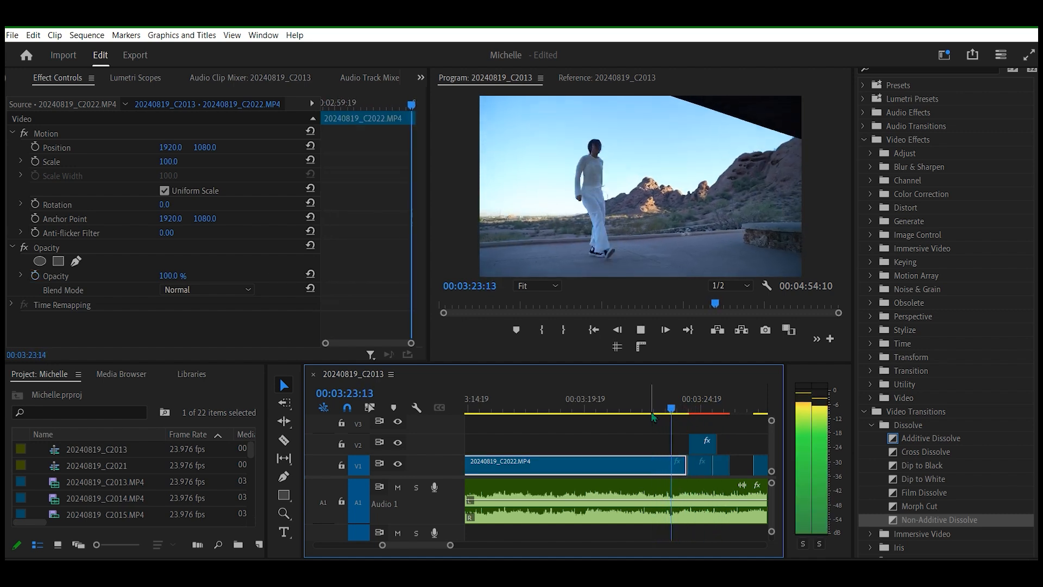
{"action": "key", "text": "ctrl+grave"}
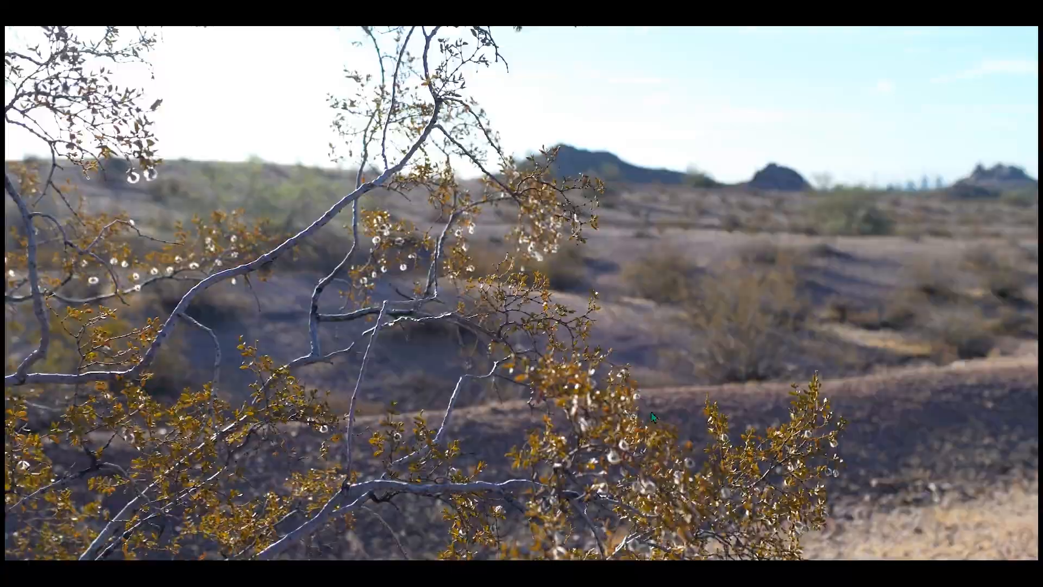
{"action": "key", "text": "ctrl+grave"}
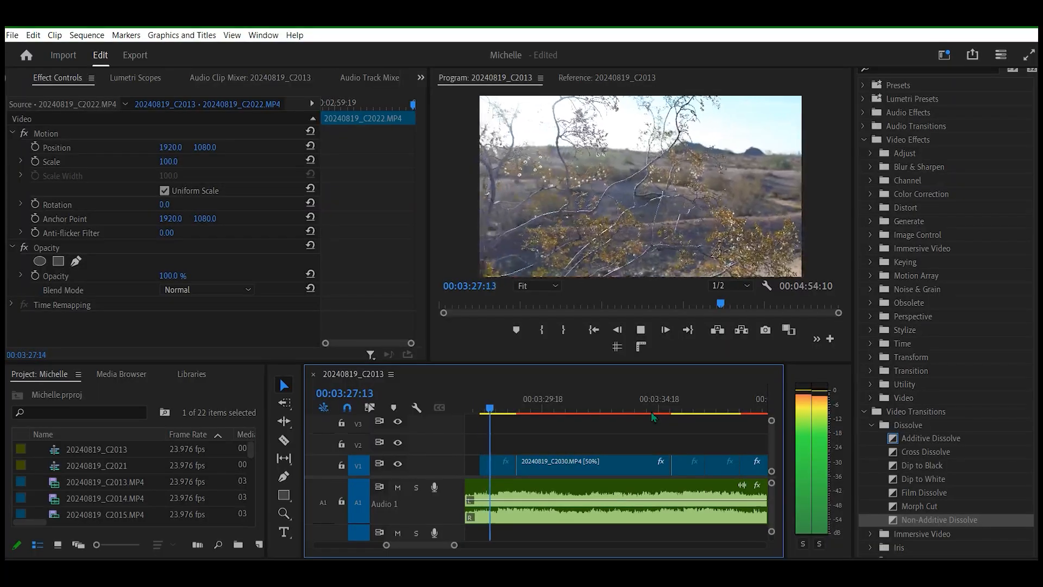
{"action": "key", "text": "space"}
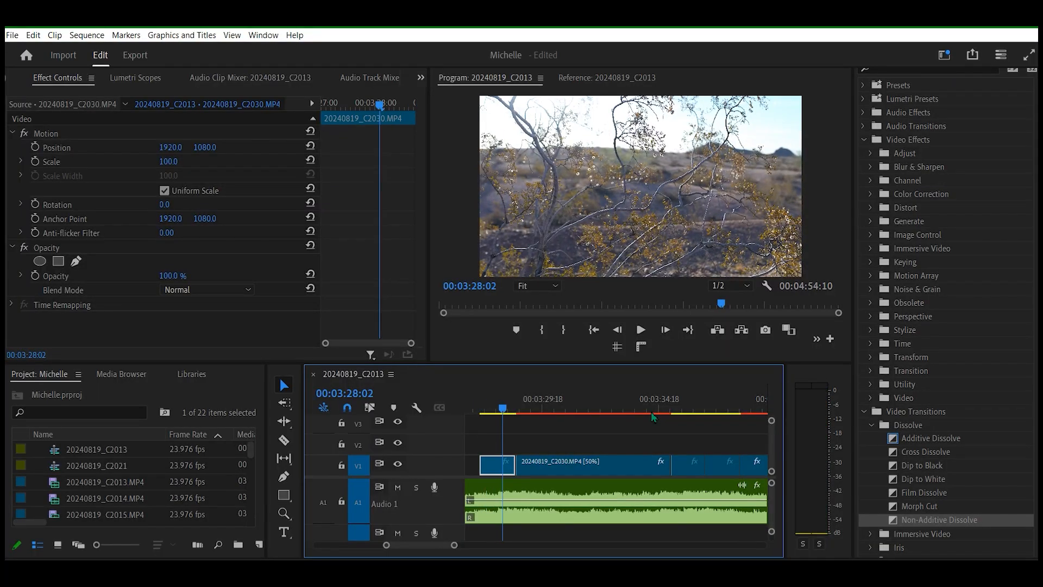
- Review the clips from about 00:03:27 in full screen, then scrub to the fade-out at 00:04:52:03
{"action": "left_click_drag", "start_coordinate": [502, 411], "coordinate": [475, 411]}
{"action": "key", "text": "space"}
{"action": "key", "text": "ctrl+grave"}
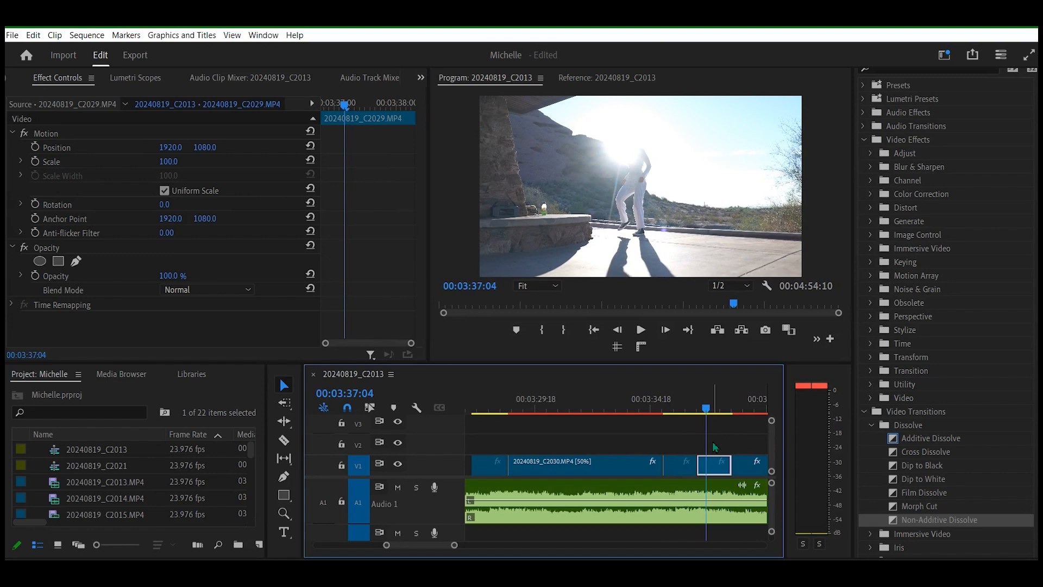
{"action": "left_click_drag", "start_coordinate": [455, 546], "coordinate": [533, 554]}
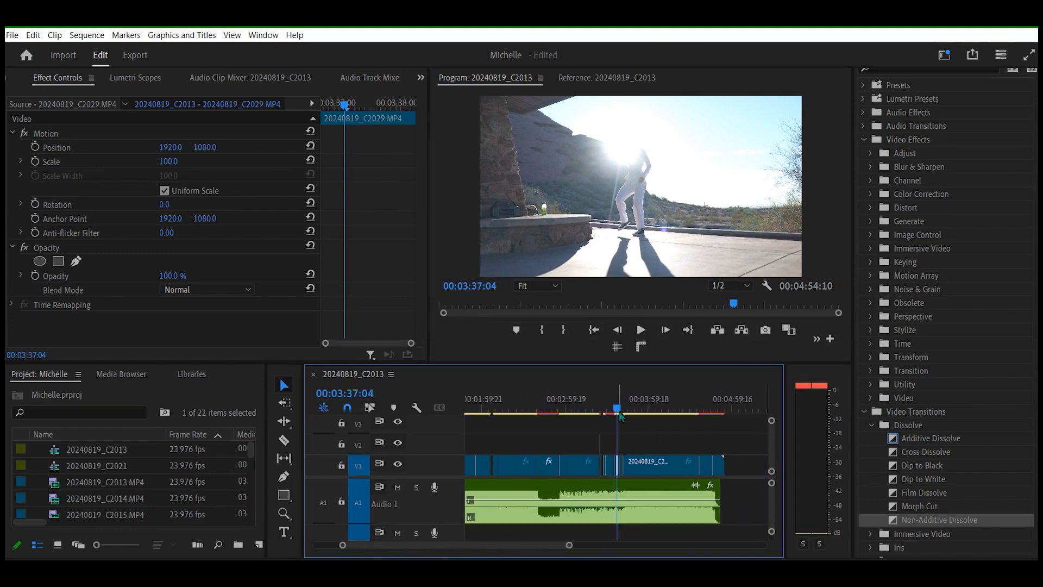
{"action": "left_click_drag", "start_coordinate": [619, 412], "coordinate": [725, 417]}
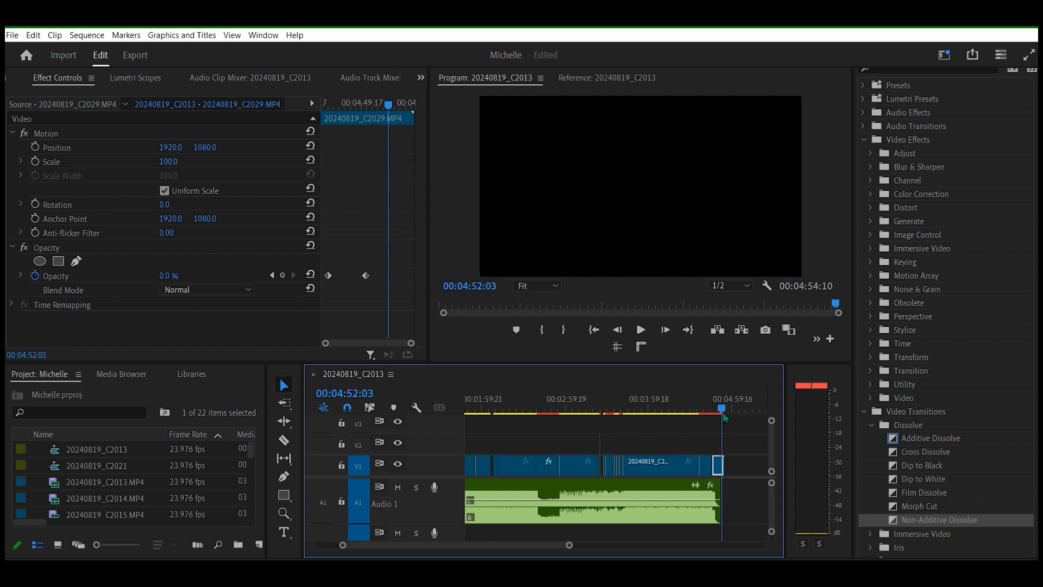
- Play back the C2029 dance clip on V1 around 00:03:50 and stop on the beat at 00:03:50:20
{"action": "left_click", "coordinate": [633, 406]}
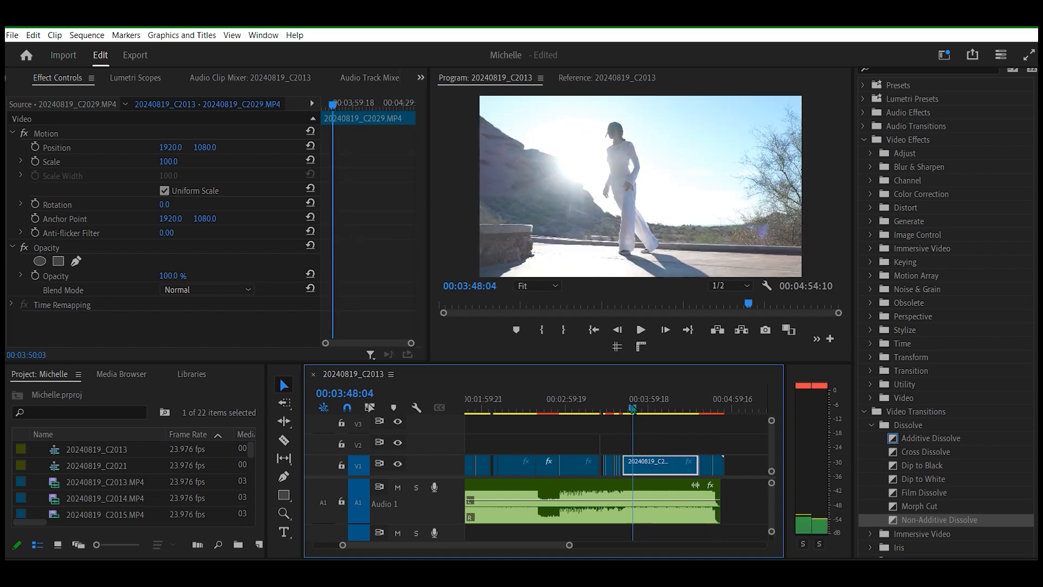
{"action": "left_click_drag", "start_coordinate": [631, 406], "coordinate": [623, 406]}
{"action": "key", "text": "space"}
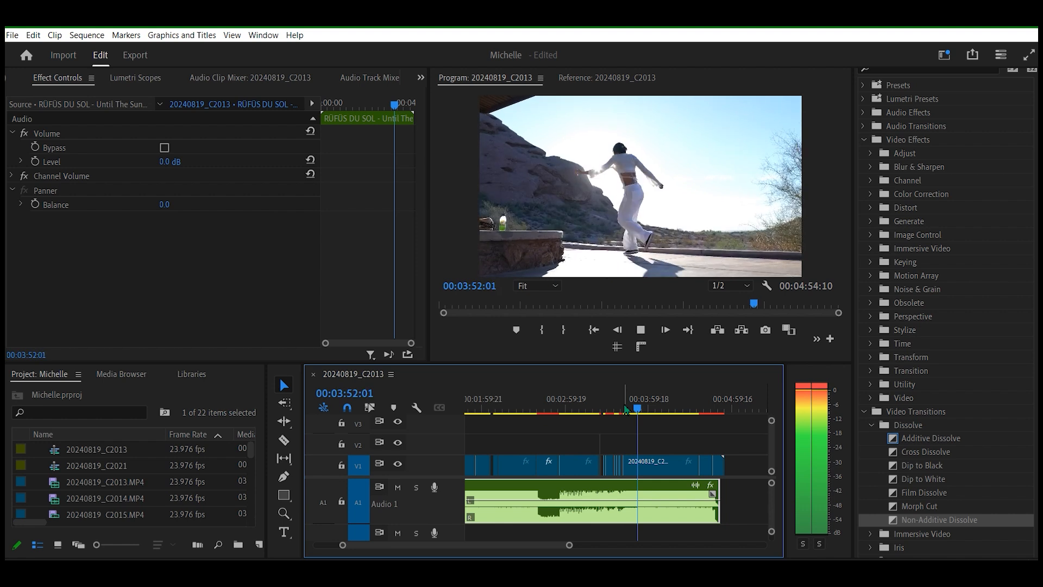
{"action": "key", "text": "space"}
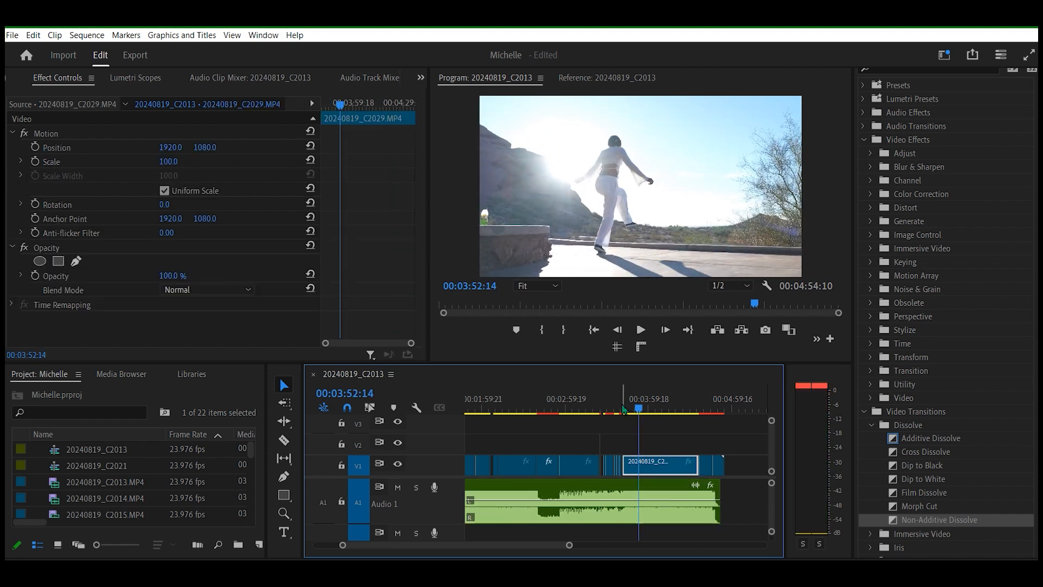
{"action": "left_click_drag", "start_coordinate": [638, 413], "coordinate": [633, 412]}
{"action": "key", "text": "space"}
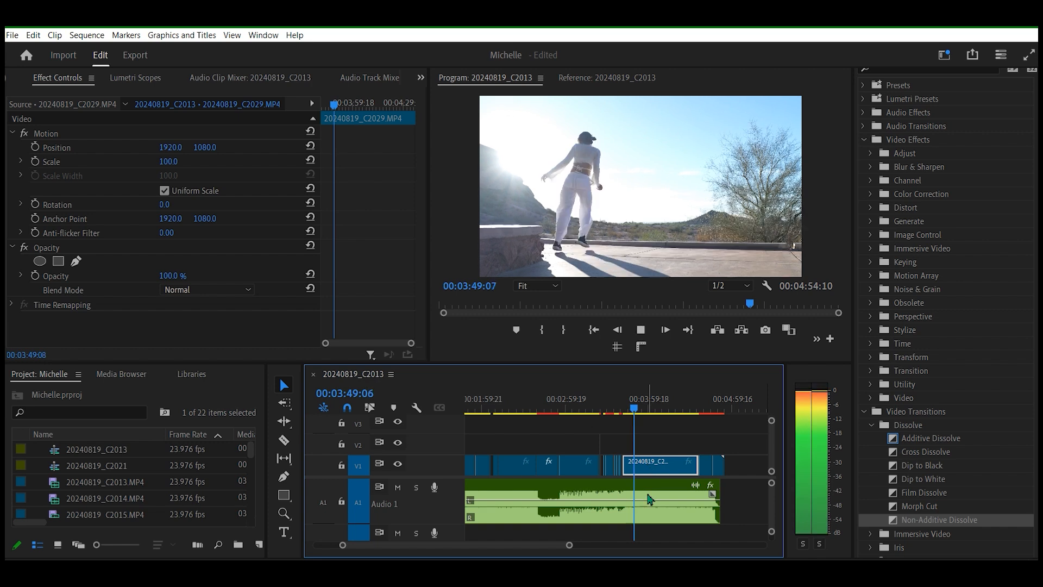
{"action": "key", "text": "space"}
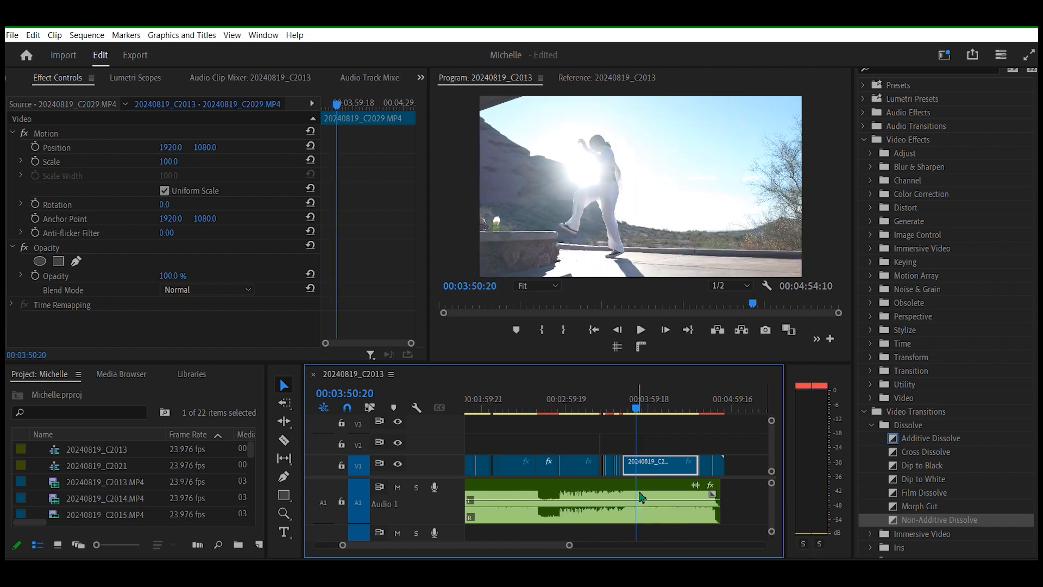
- Split the C2029 clip on V1 at 00:03:50:20
{"action": "left_click_drag", "start_coordinate": [569, 544], "coordinate": [513, 546]}
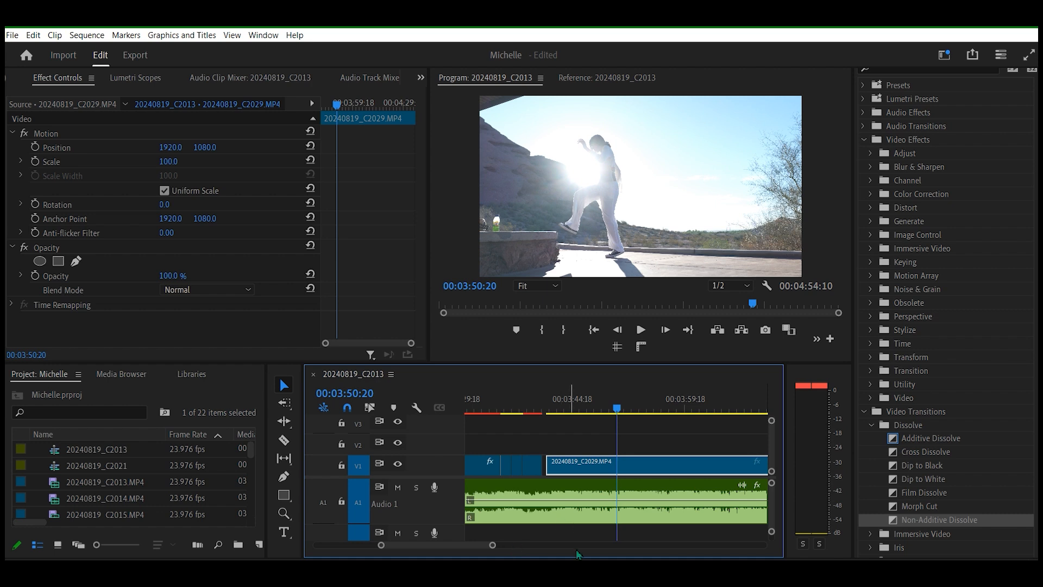
{"action": "scroll", "coordinate": [472, 496], "scroll_direction": "up", "scroll_amount": 1}
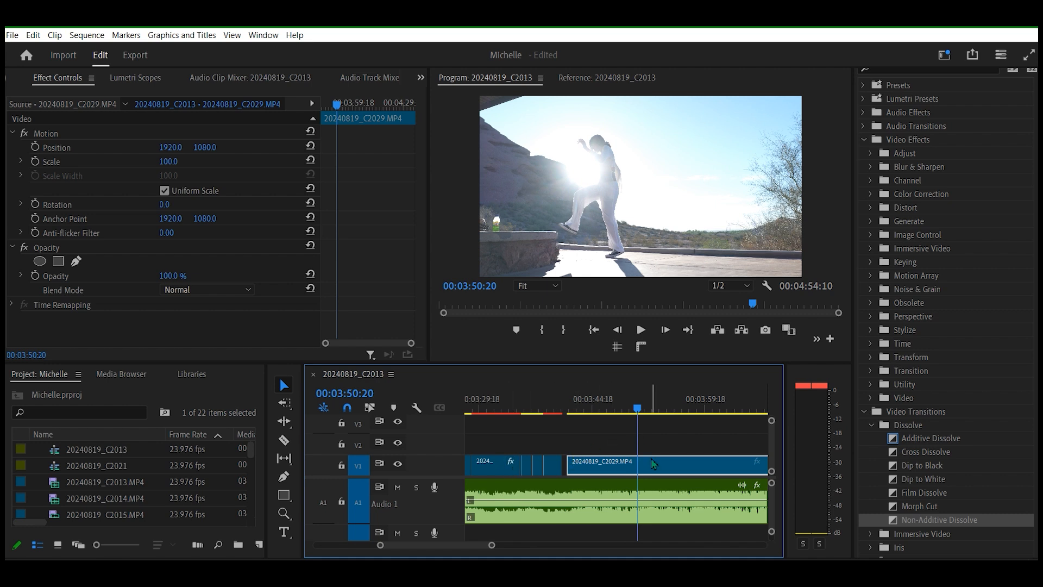
{"action": "key", "text": "c"}
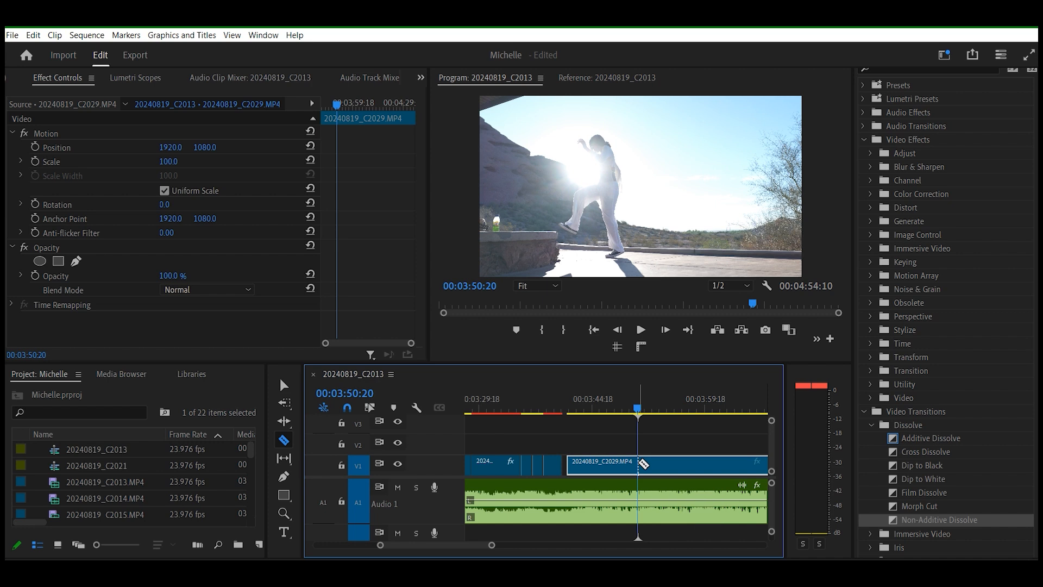
{"action": "left_click", "coordinate": [643, 463]}
- Play on to 00:03:51:09 and split the C2029 clip again there, isolating a short segment
{"action": "key", "text": "space"}
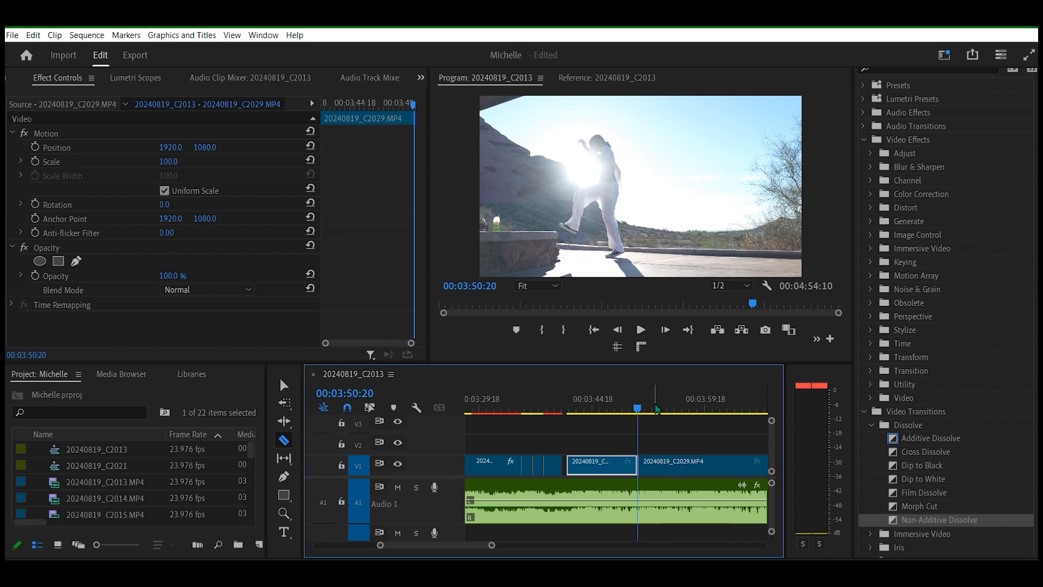
{"action": "key", "text": "space"}
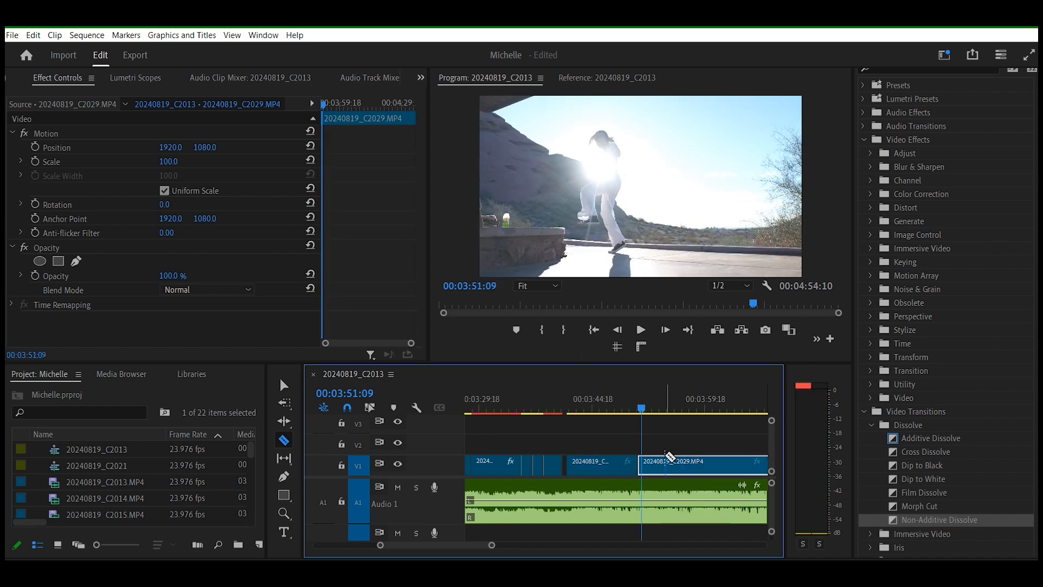
{"action": "left_click_drag", "start_coordinate": [492, 546], "coordinate": [432, 548]}
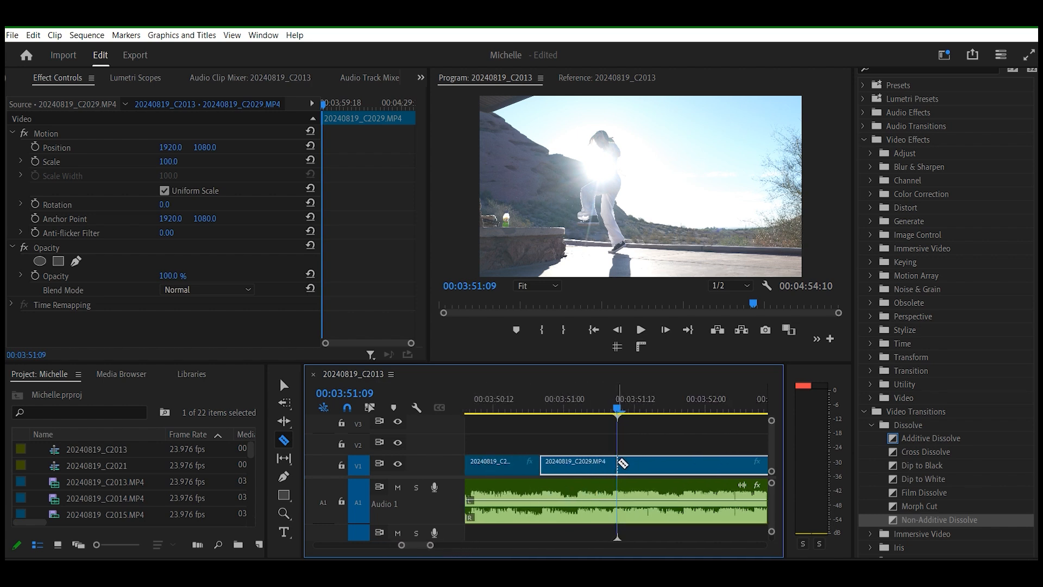
{"action": "left_click", "coordinate": [619, 463]}
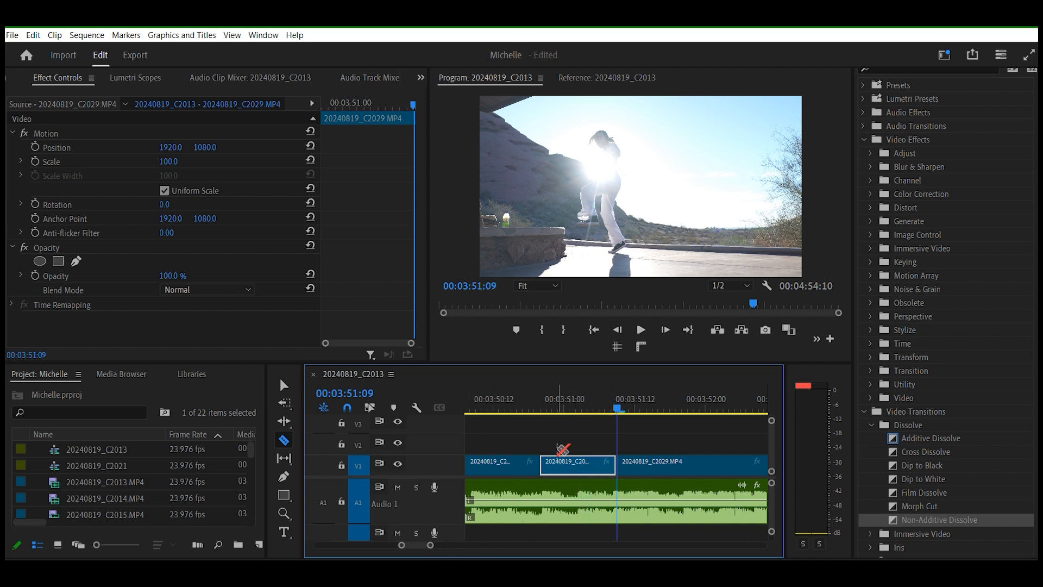
- Try offsetting the short isolated segment at 00:03:51:03, first horizontally to 1332, then vertically to 1286
{"action": "key", "text": "v"}
{"action": "left_click_drag", "start_coordinate": [619, 416], "coordinate": [581, 416]}
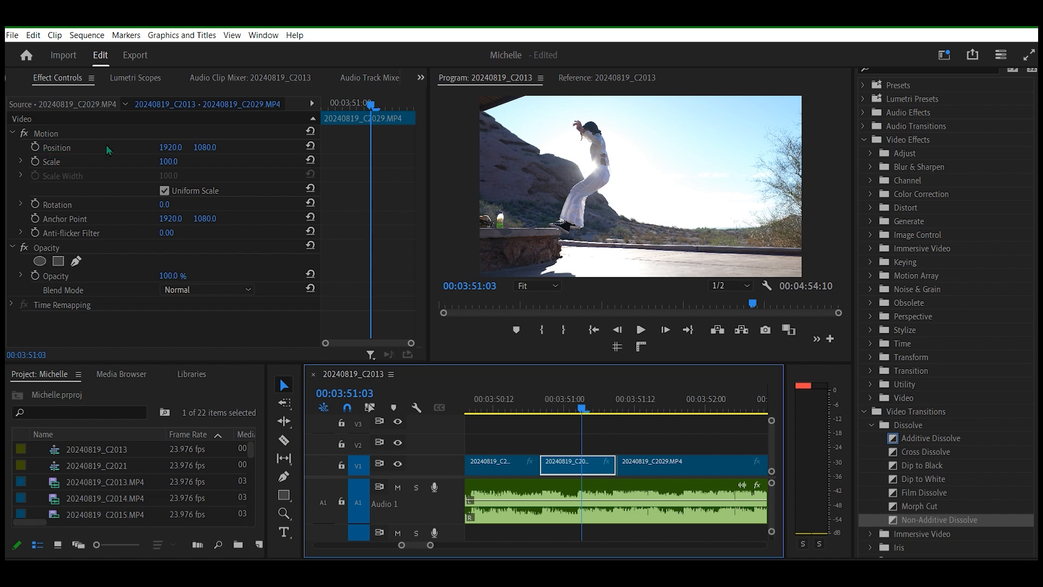
{"action": "left_click_drag", "start_coordinate": [168, 147], "coordinate": [11, 147]}
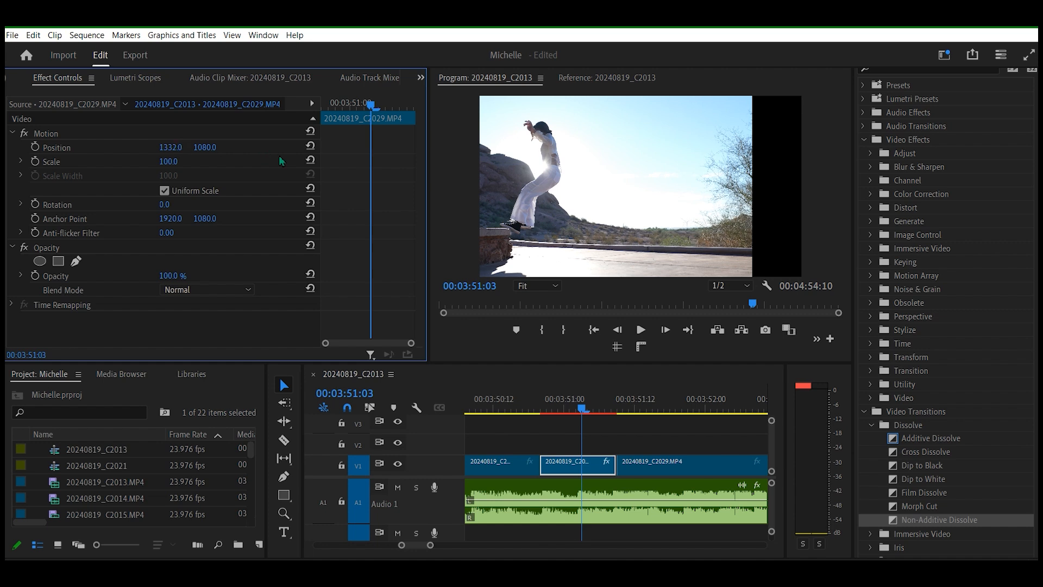
{"action": "key", "text": "ctrl+z"}
{"action": "left_click_drag", "start_coordinate": [205, 148], "coordinate": [318, 147]}
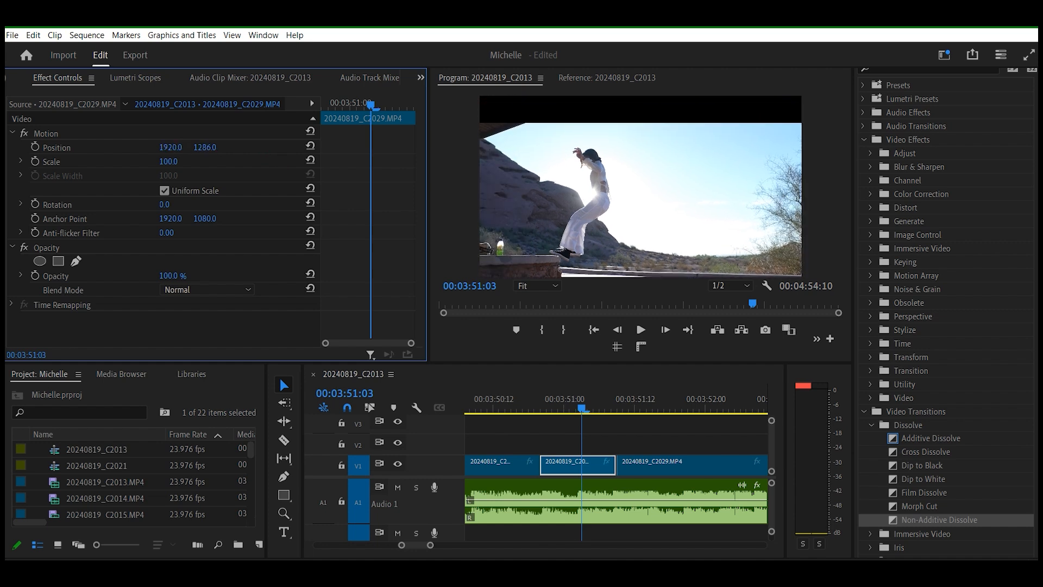
{"action": "key", "text": "ctrl+z"}
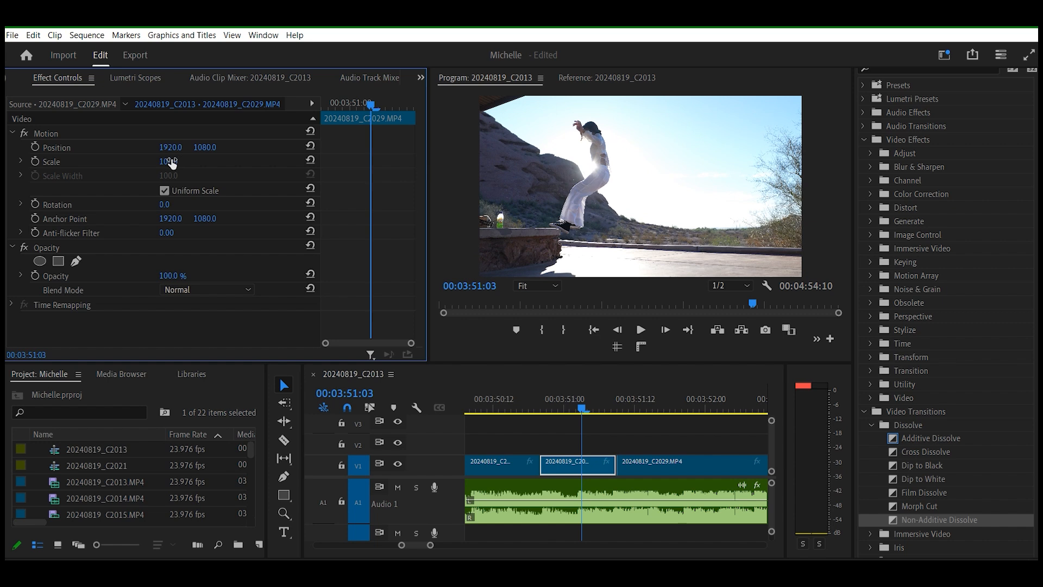
- Enlarge the short segment to 171% scale and reposition it on the feet, with vertical position 531
{"action": "mouse_move", "coordinate": [171, 163]}
{"action": "left_mouse_down"}
{"action": "mouse_move", "coordinate": [204, 163]}
{"action": "mouse_move", "coordinate": [138, 163]}
{"action": "mouse_move", "coordinate": [156, 162]}
{"action": "left_mouse_up"}
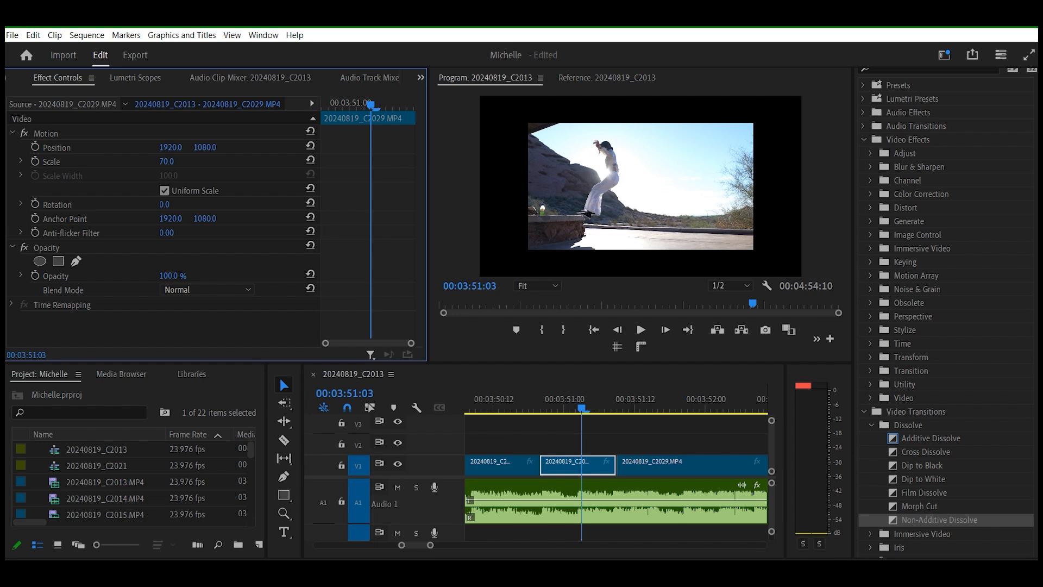
{"action": "left_click_drag", "start_coordinate": [166, 161], "coordinate": [170, 162]}
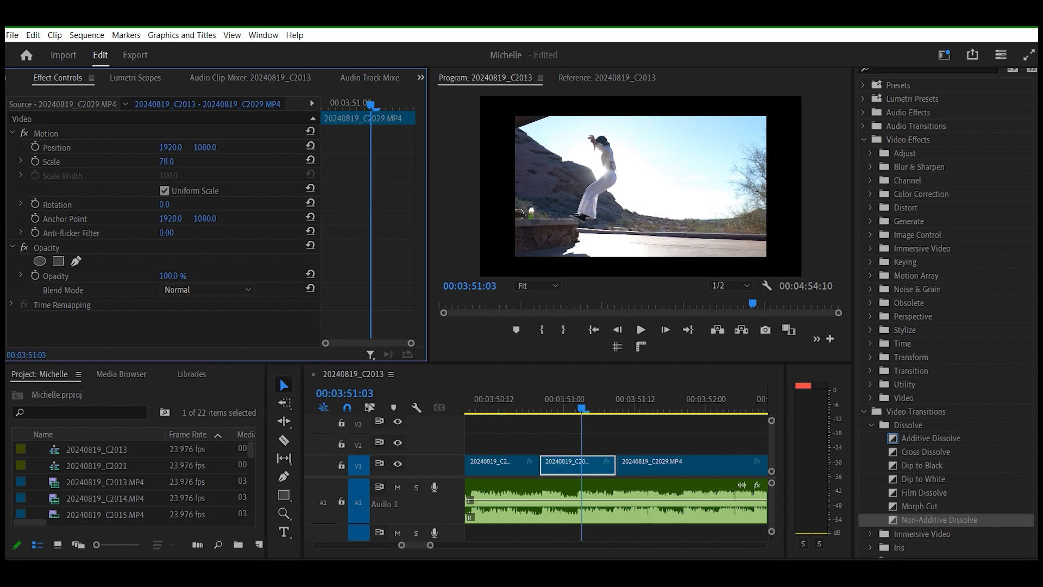
{"action": "left_click_drag", "start_coordinate": [171, 161], "coordinate": [229, 147]}
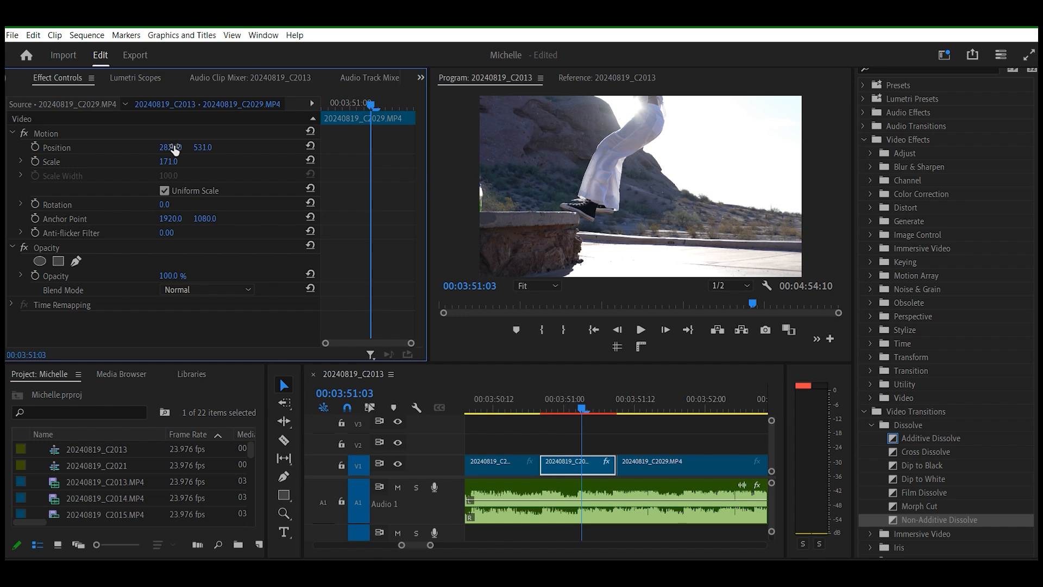
- Save the project and play back the punched-in segment full screen from about 00:03:49:05
{"action": "left_click_drag", "start_coordinate": [582, 411], "coordinate": [487, 410]}
{"action": "left_click_drag", "start_coordinate": [431, 545], "coordinate": [454, 545]}
{"action": "left_click_drag", "start_coordinate": [617, 409], "coordinate": [588, 408]}
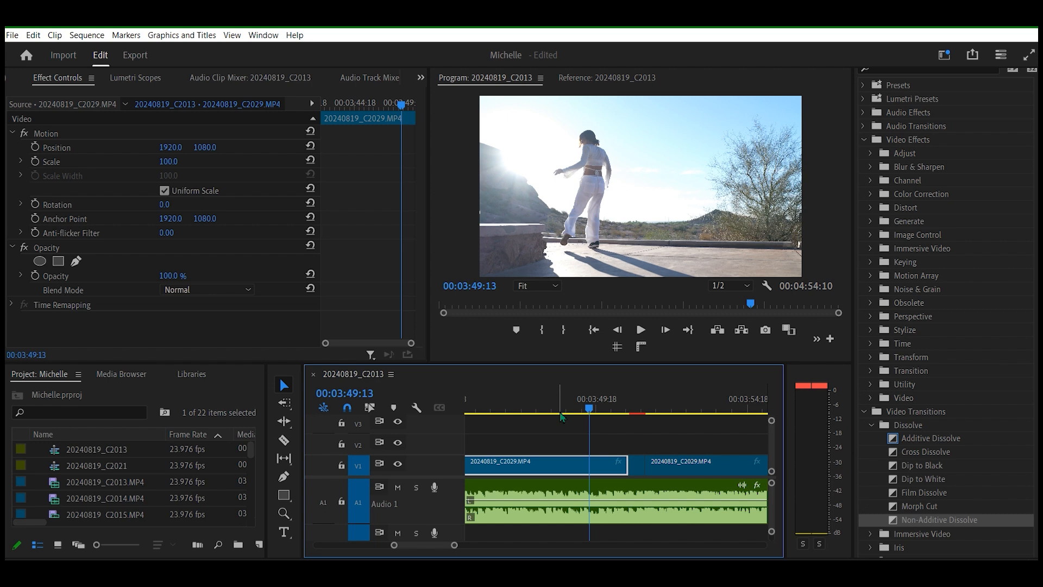
{"action": "left_click_drag", "start_coordinate": [592, 407], "coordinate": [582, 411]}
{"action": "left_click", "coordinate": [12, 35]}
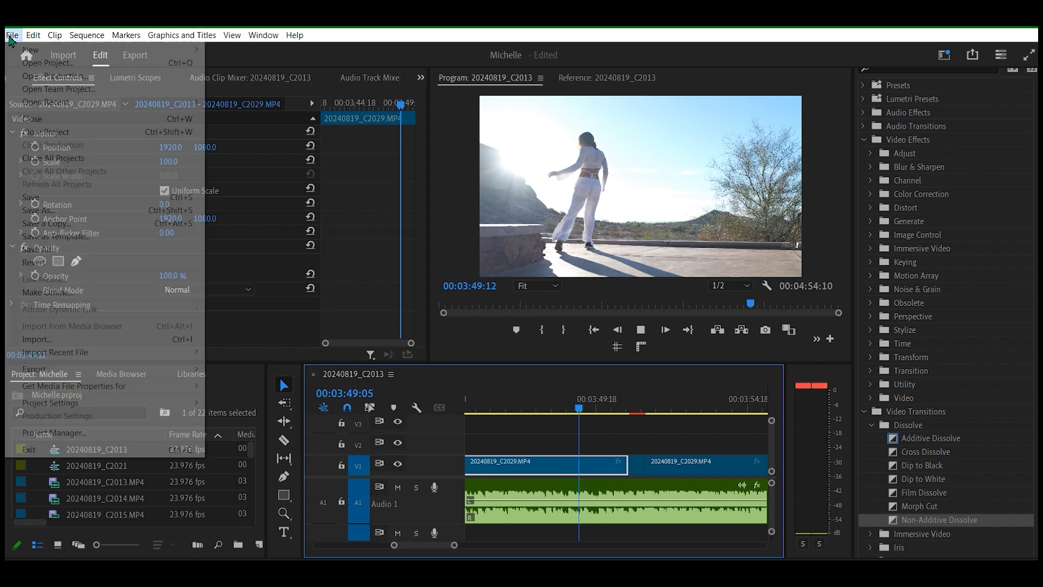
{"action": "left_click", "coordinate": [84, 200]}
{"action": "key", "text": "ctrl+grave"}
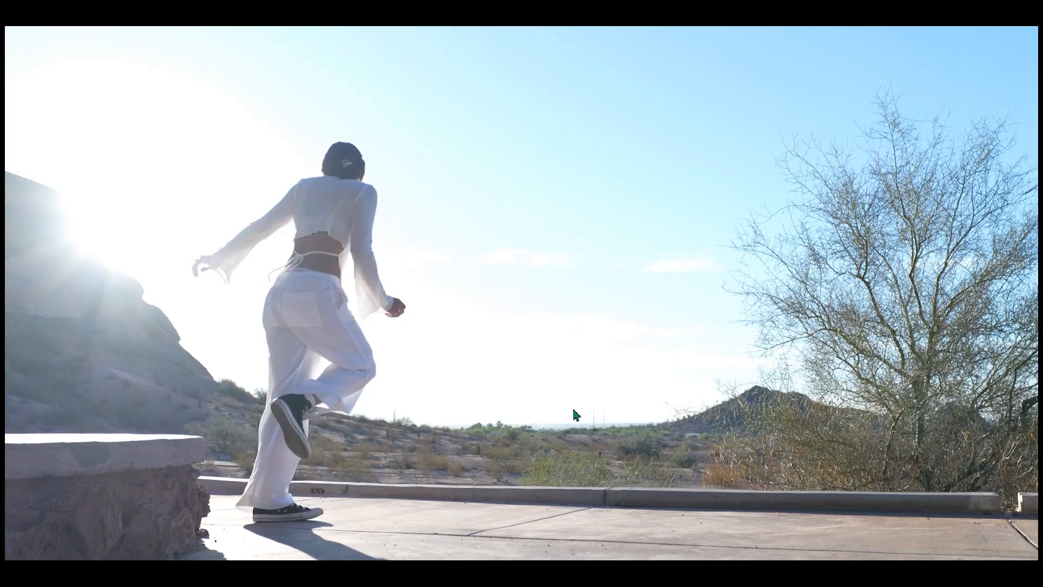
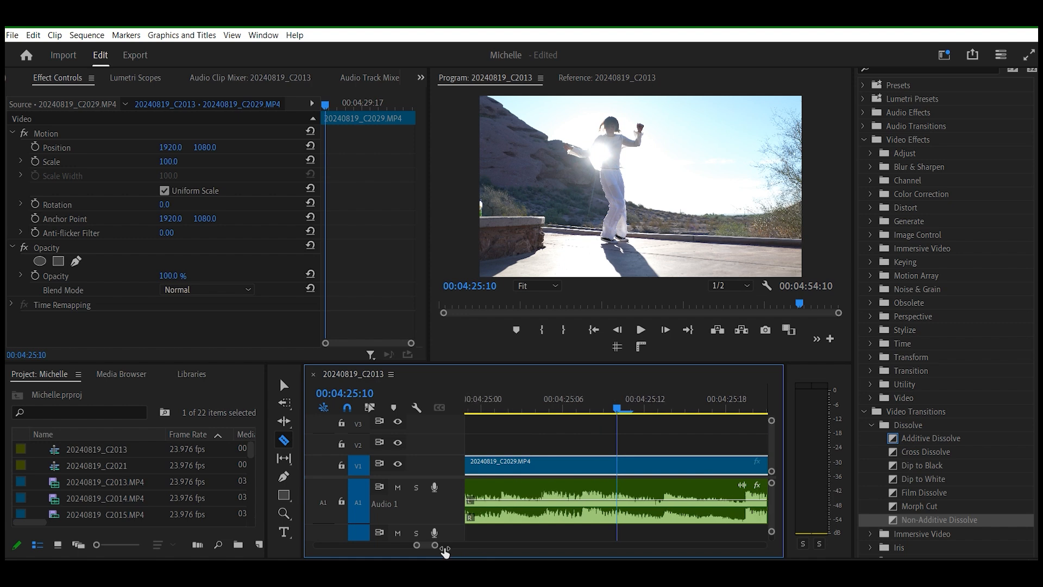
- Split the C2029 clip on V1 at 00:04:25:05 to isolate a short segment around 00:04:25:01
{"action": "left_click_drag", "start_coordinate": [618, 413], "coordinate": [582, 414]}
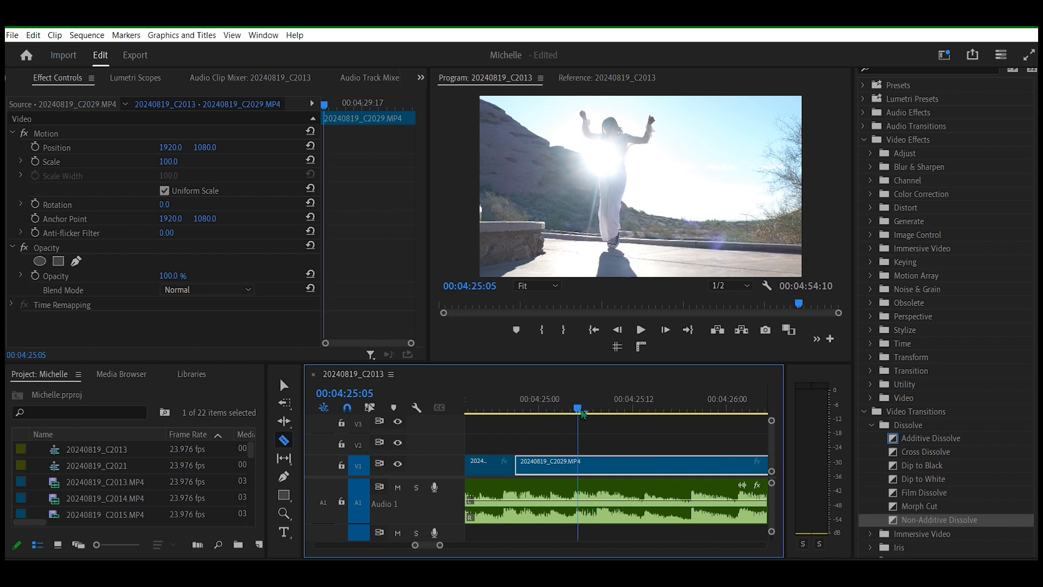
{"action": "left_click", "coordinate": [583, 463]}
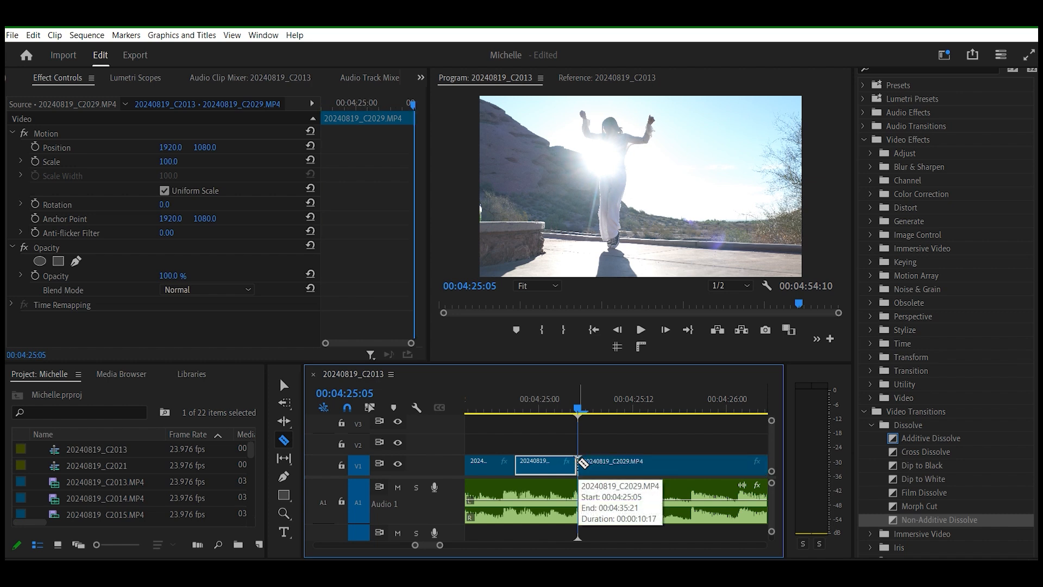
{"action": "key", "text": "v"}
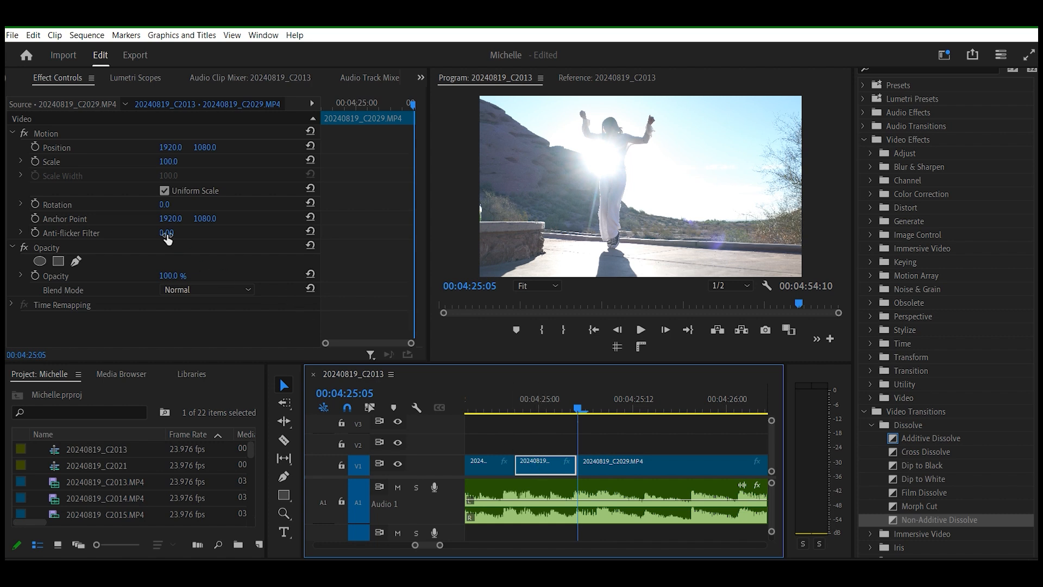
- Enlarge the short segment at 00:04:25:01 to 132% scale and shift its horizontal position to 2175
{"action": "left_click", "coordinate": [168, 162]}
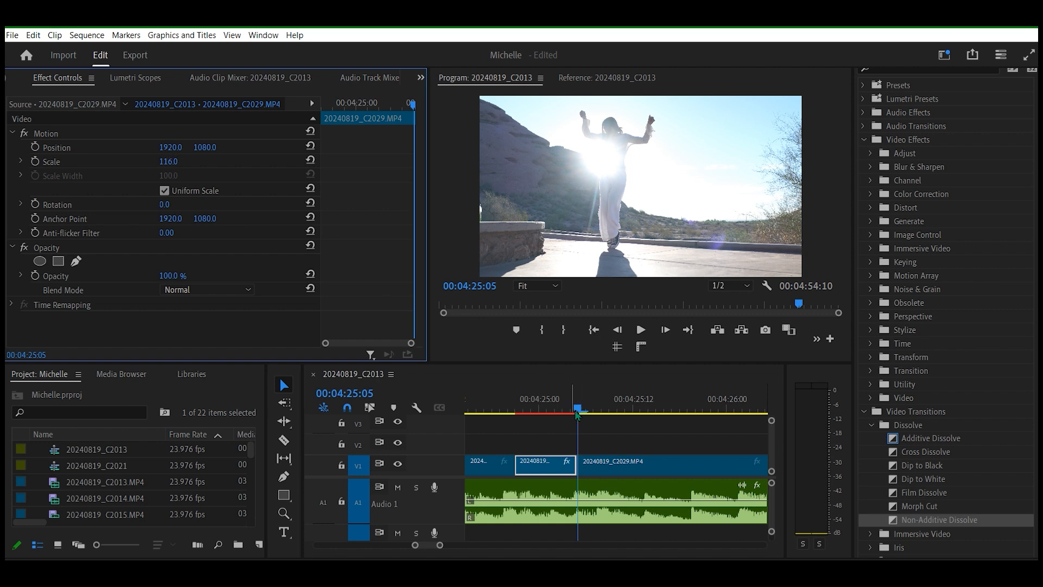
{"action": "left_click_drag", "start_coordinate": [579, 411], "coordinate": [547, 411]}
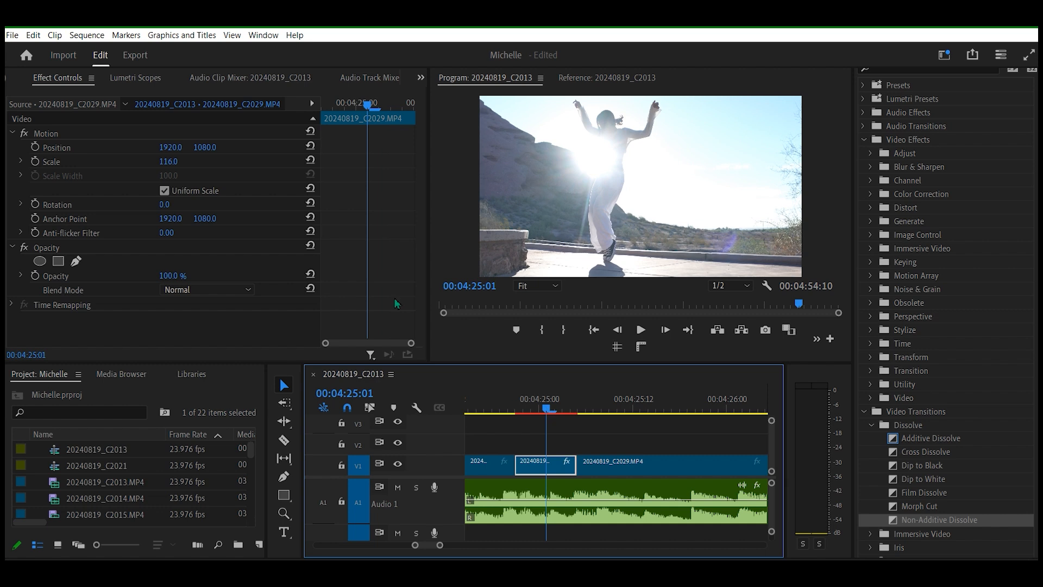
{"action": "left_click", "coordinate": [164, 162]}
{"action": "left_click_drag", "start_coordinate": [165, 162], "coordinate": [311, 149]}
{"action": "key", "text": "ctrl+z"}
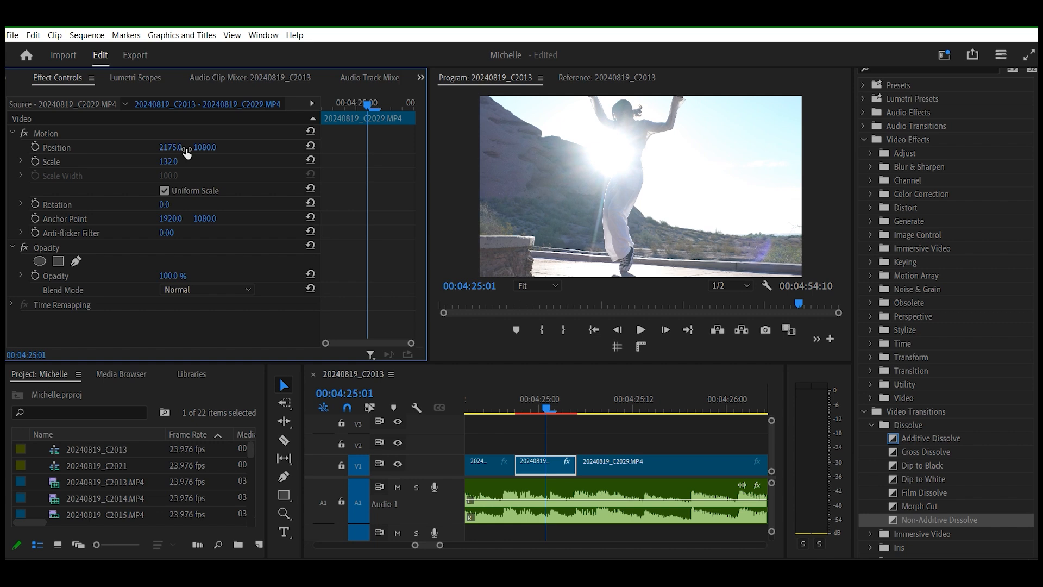
- Play back the enlarged segment from just before 00:04:24:18 to 00:04:27:12, partly in full screen
{"action": "left_click", "coordinate": [546, 414]}
{"action": "left_click_drag", "start_coordinate": [546, 414], "coordinate": [491, 417]}
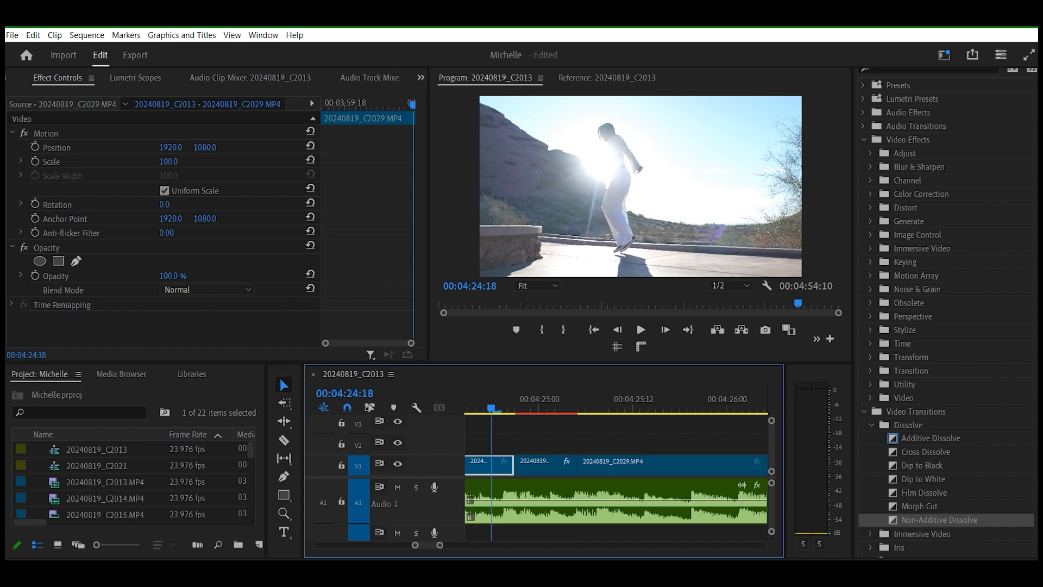
{"action": "left_click_drag", "start_coordinate": [440, 545], "coordinate": [463, 546]}
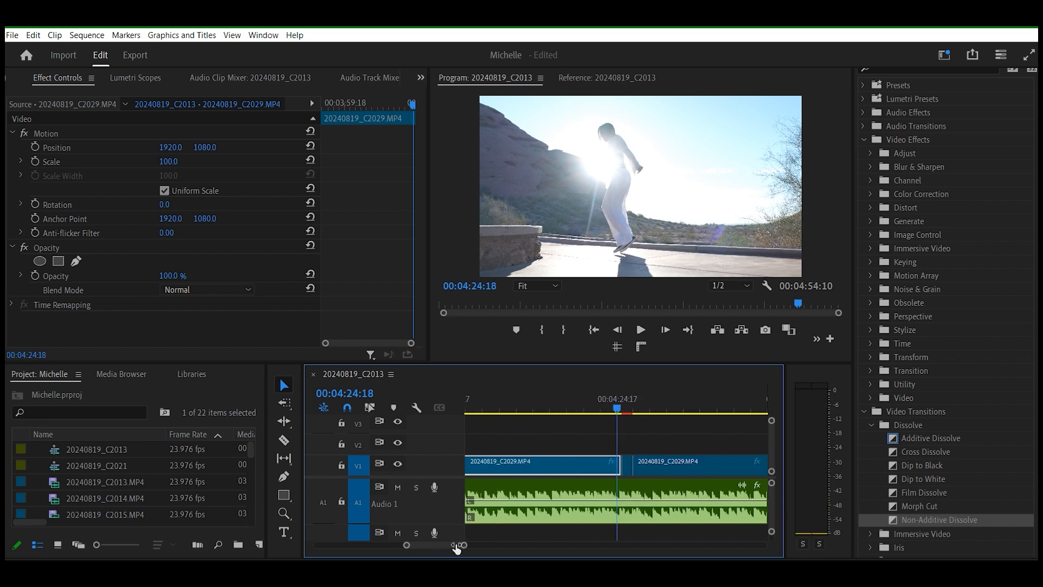
{"action": "left_click_drag", "start_coordinate": [619, 415], "coordinate": [606, 417]}
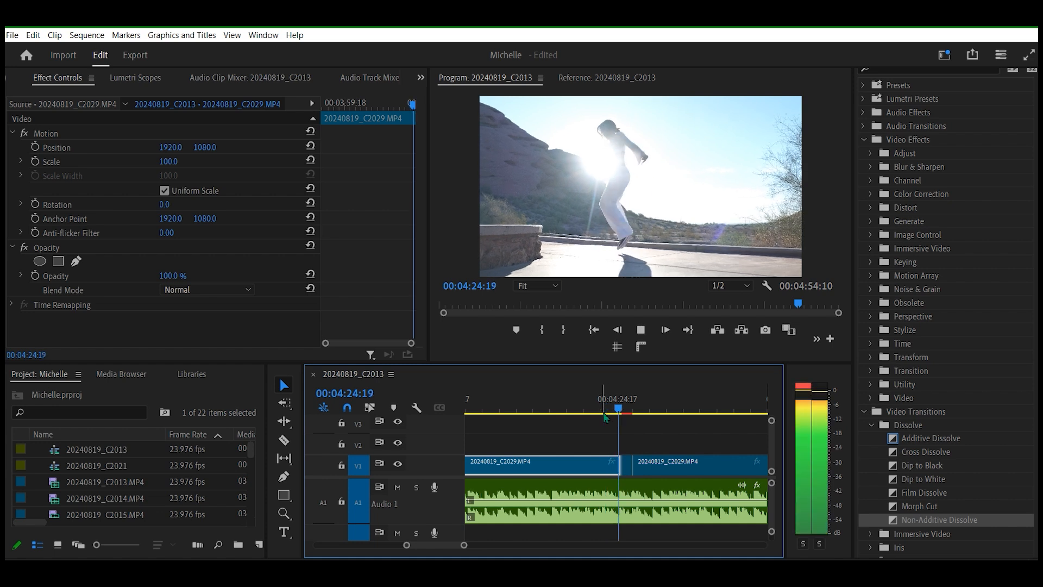
{"action": "key", "text": "space"}
{"action": "left_click_drag", "start_coordinate": [638, 409], "coordinate": [568, 409]}
{"action": "key", "text": "space"}
{"action": "key", "text": "ctrl+grave"}
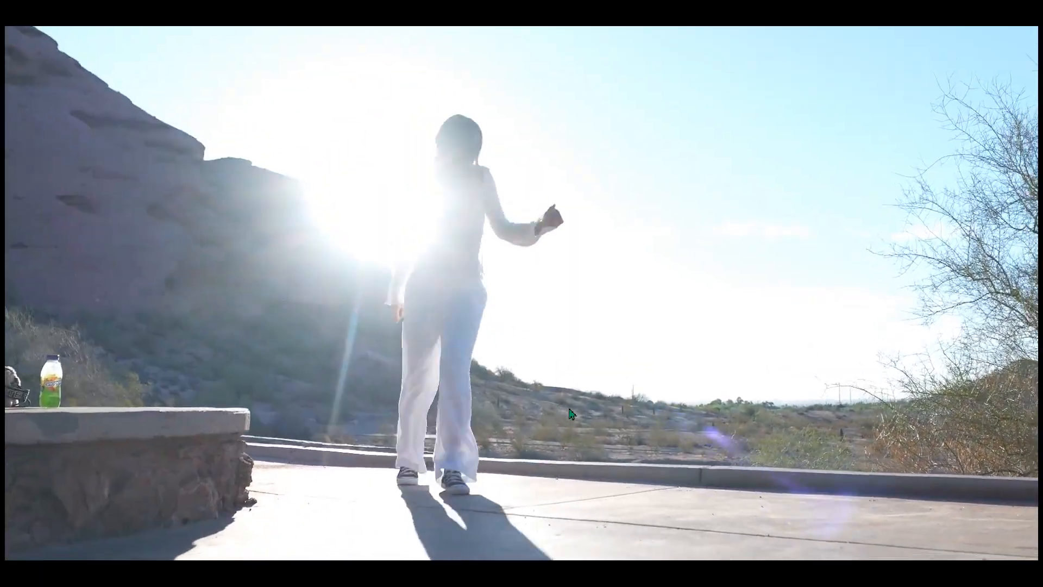
{"action": "key", "text": "ctrl+grave"}
{"action": "key", "text": "space"}
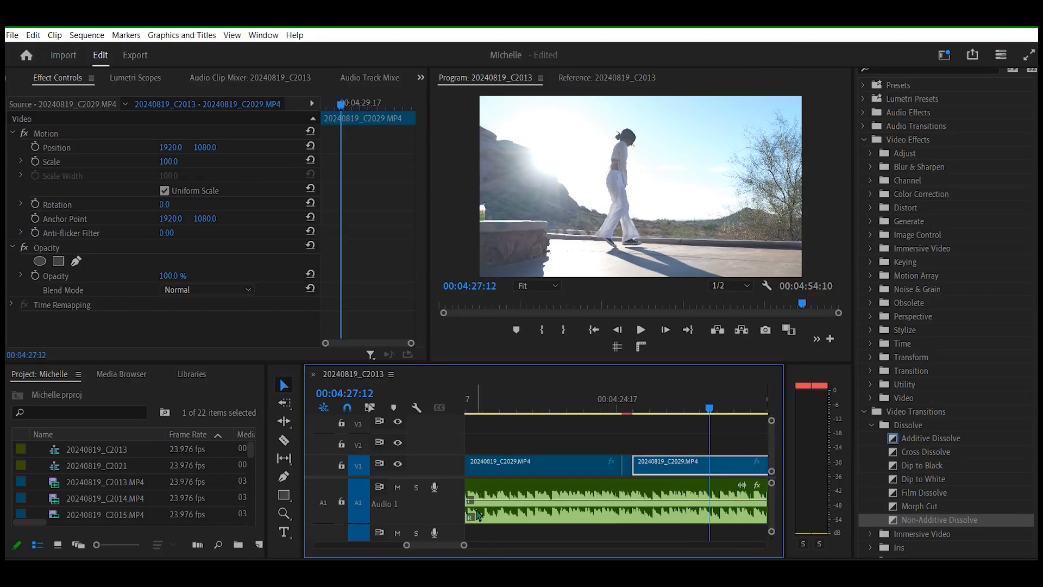
- Play back the closing section of the sequence from about 00:04:30 and again from 00:04:41:08, finishing in full screen
{"action": "left_click_drag", "start_coordinate": [464, 544], "coordinate": [520, 548]}
{"action": "left_click_drag", "start_coordinate": [620, 407], "coordinate": [643, 413]}
{"action": "key", "text": "space"}
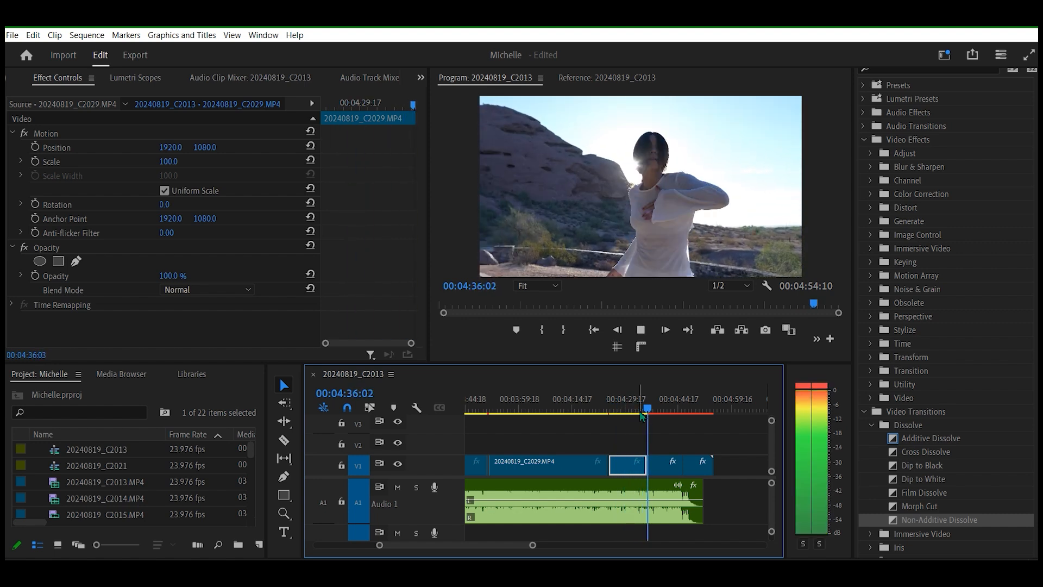
{"action": "key", "text": "space"}
{"action": "left_click_drag", "start_coordinate": [653, 412], "coordinate": [667, 412]}
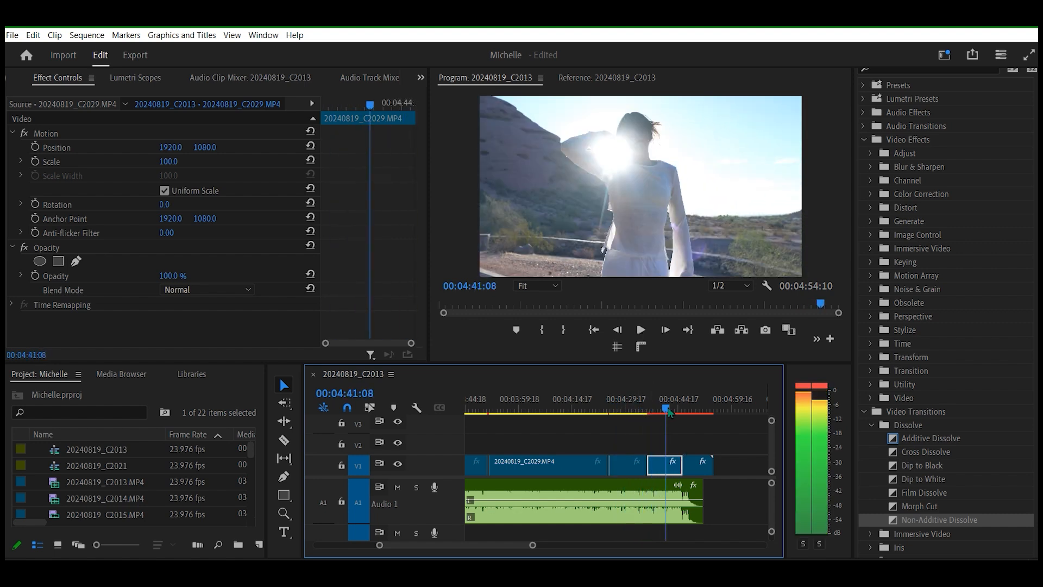
{"action": "key", "text": "space"}
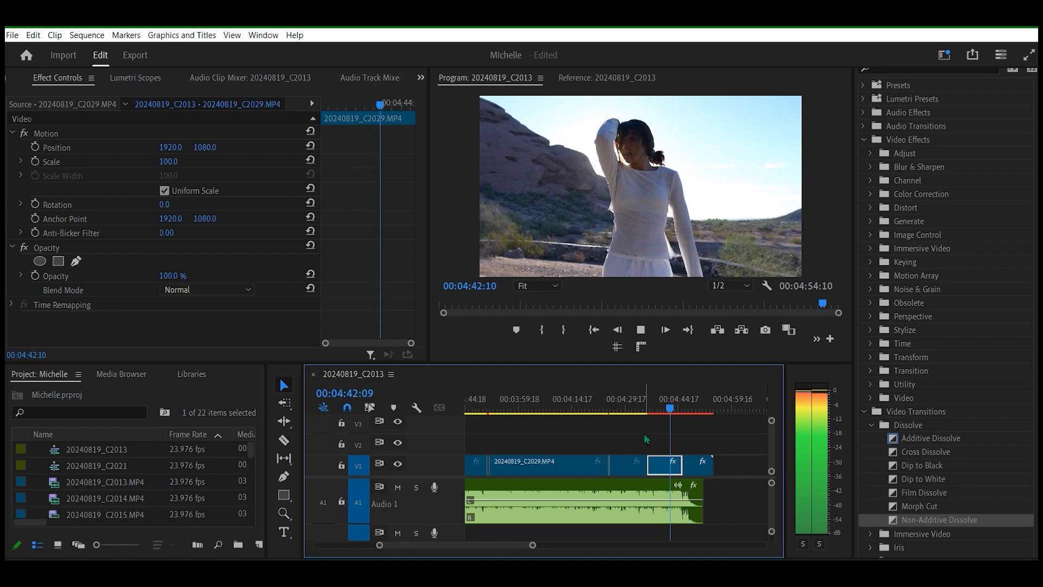
{"action": "key", "text": "ctrl+grave"}
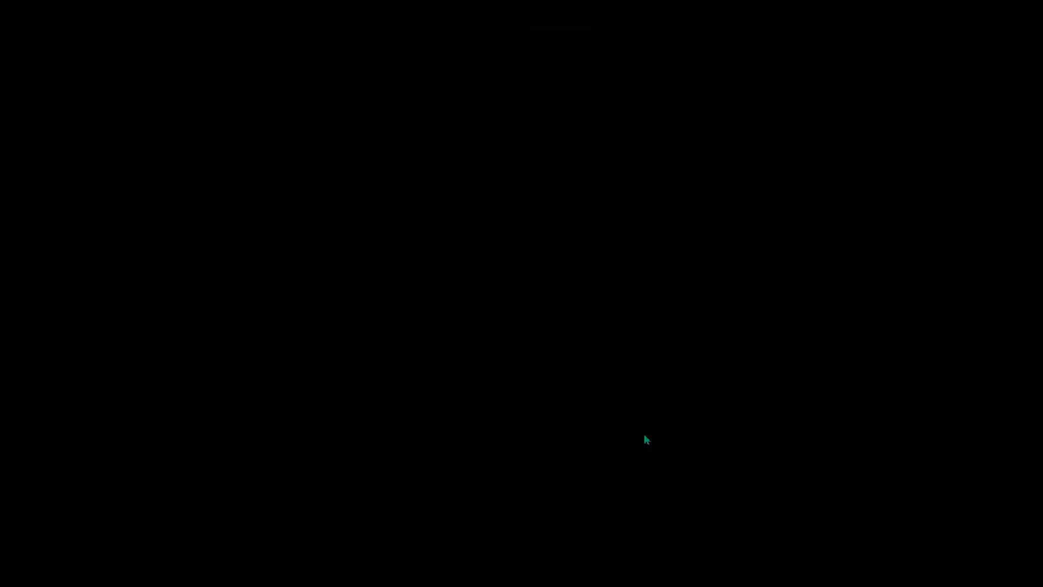
{"action": "key", "text": "Escape"}
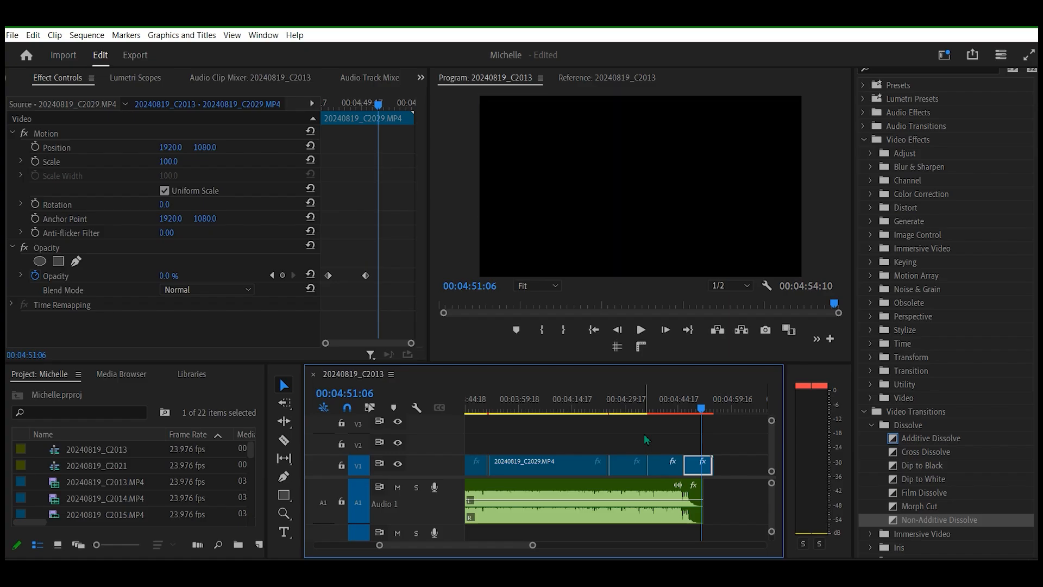
- Play back the opening fade-in of the sequence from 00:00:00:00 in short bursts up to 00:00:02:20
{"action": "left_click", "coordinate": [712, 408]}
{"action": "left_click", "coordinate": [716, 408]}
{"action": "key", "text": "space"}
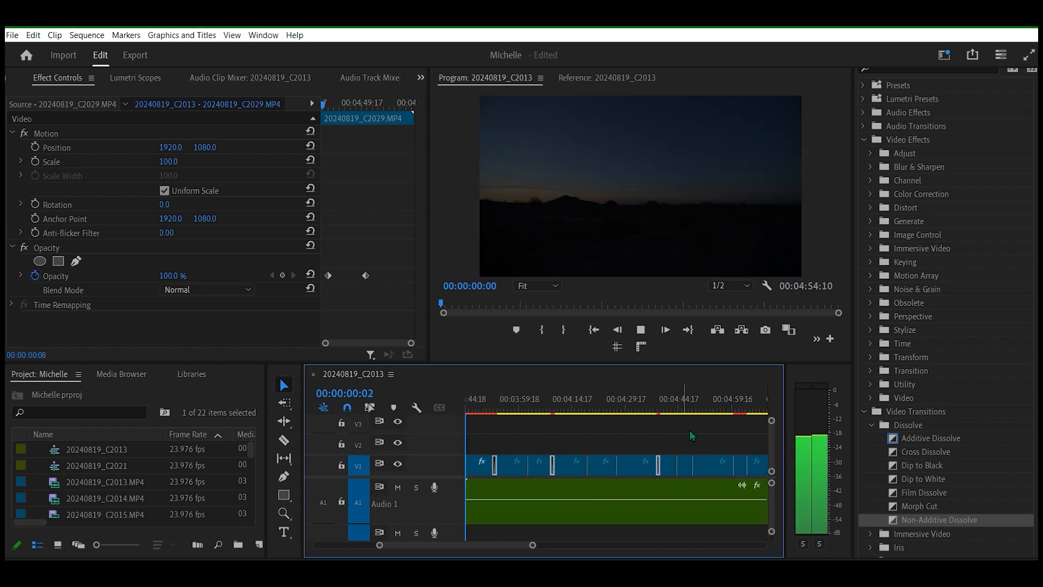
{"action": "key", "text": "space"}
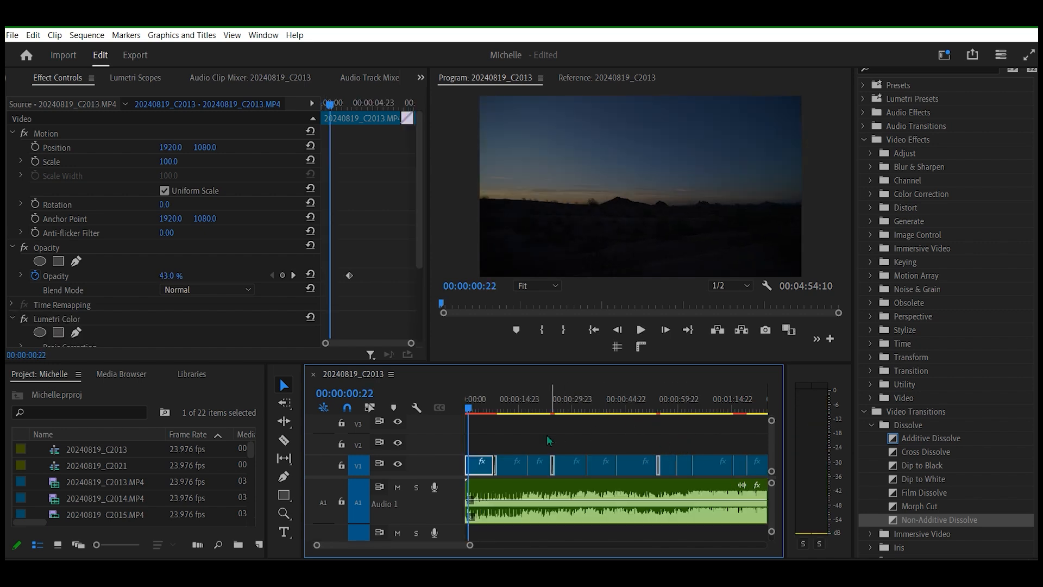
{"action": "key", "text": "space"}
{"action": "key", "text": "space"}
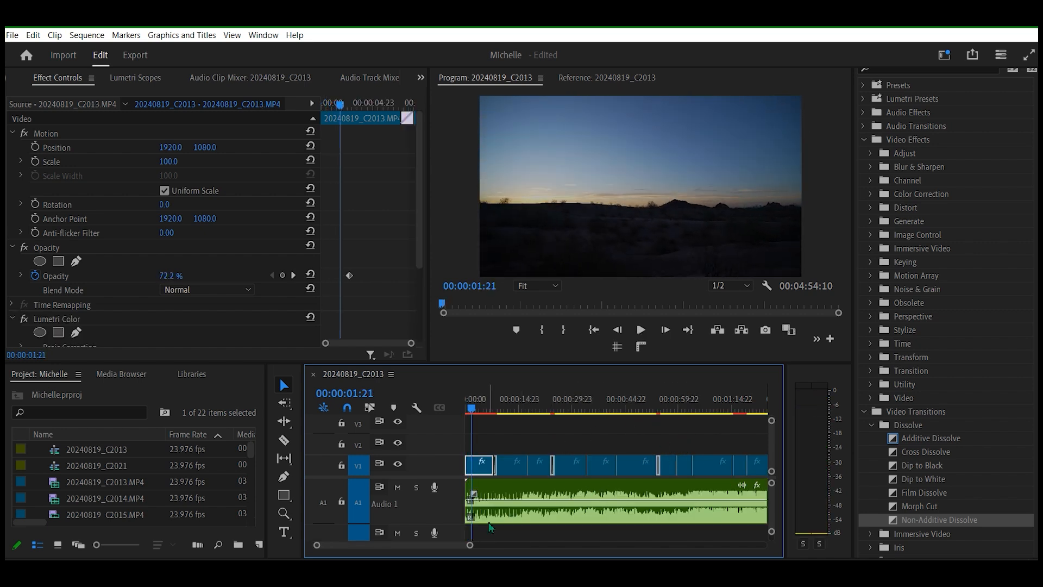
{"action": "key", "text": "space"}
{"action": "key", "text": "space"}
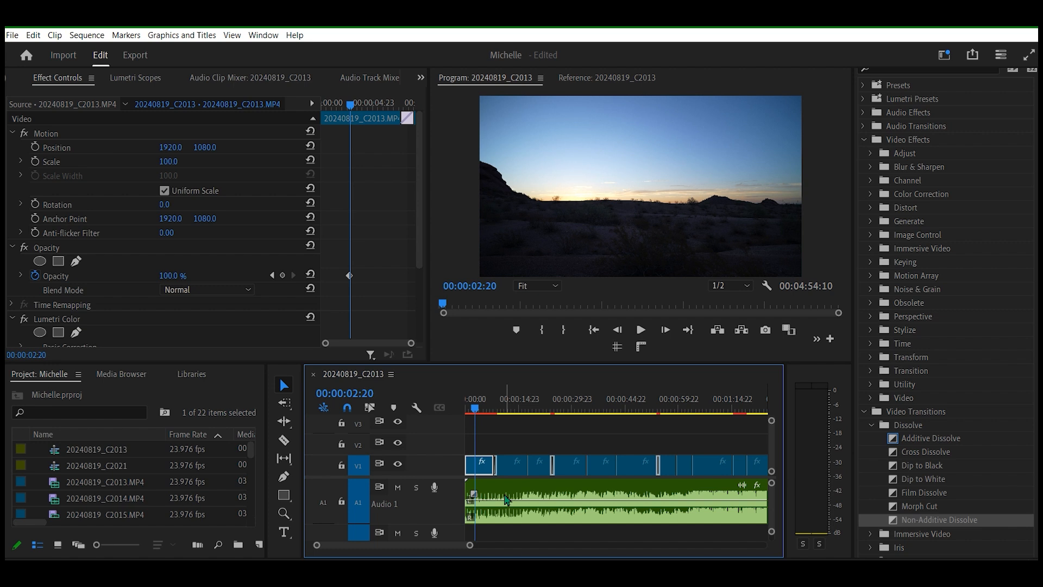
- Play back the sequence in full screen from 00:00:38:00
{"action": "left_click", "coordinate": [600, 408]}
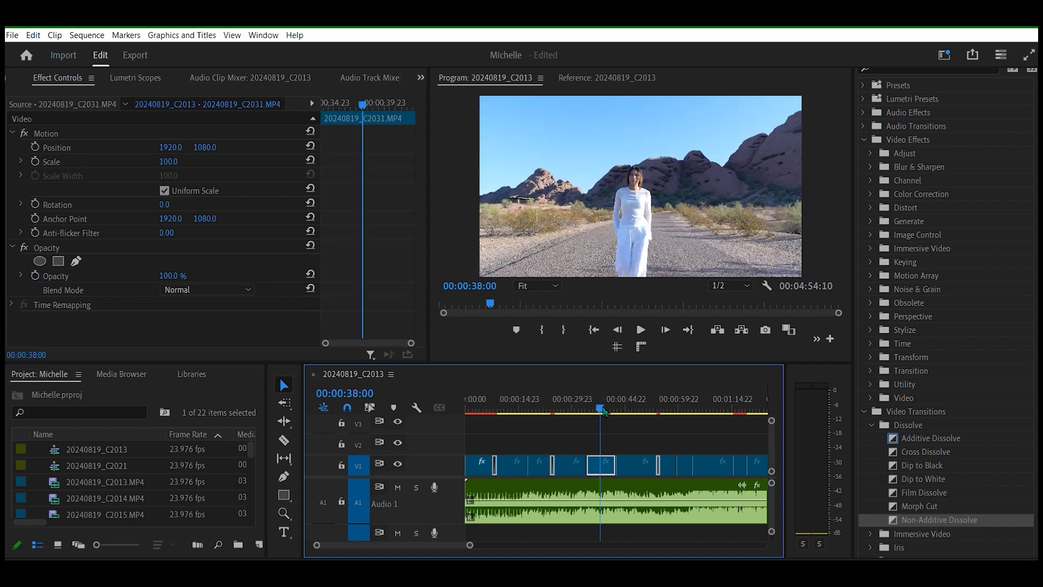
{"action": "key", "text": "space"}
{"action": "key", "text": "ctrl+grave"}
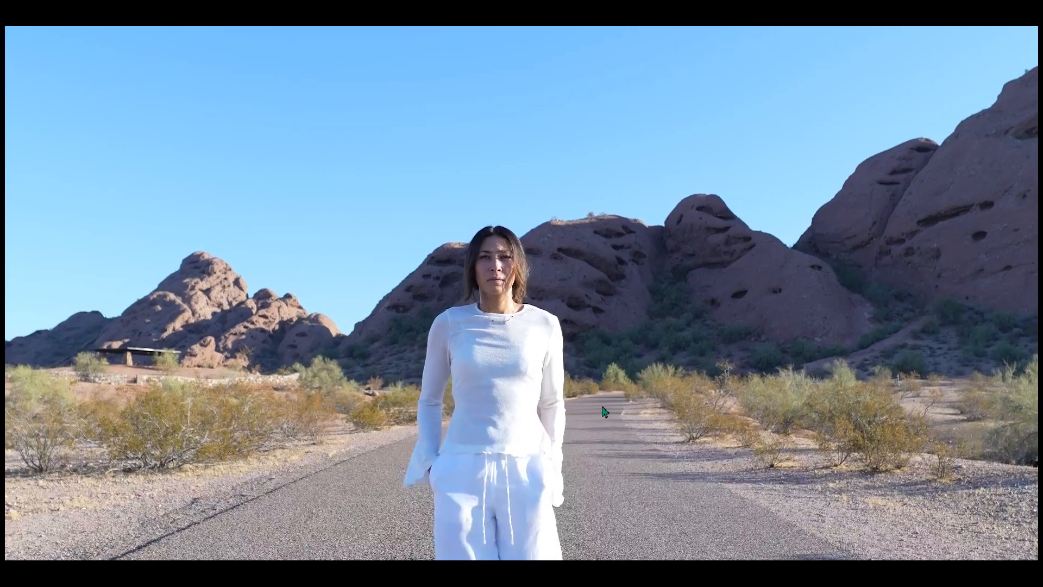
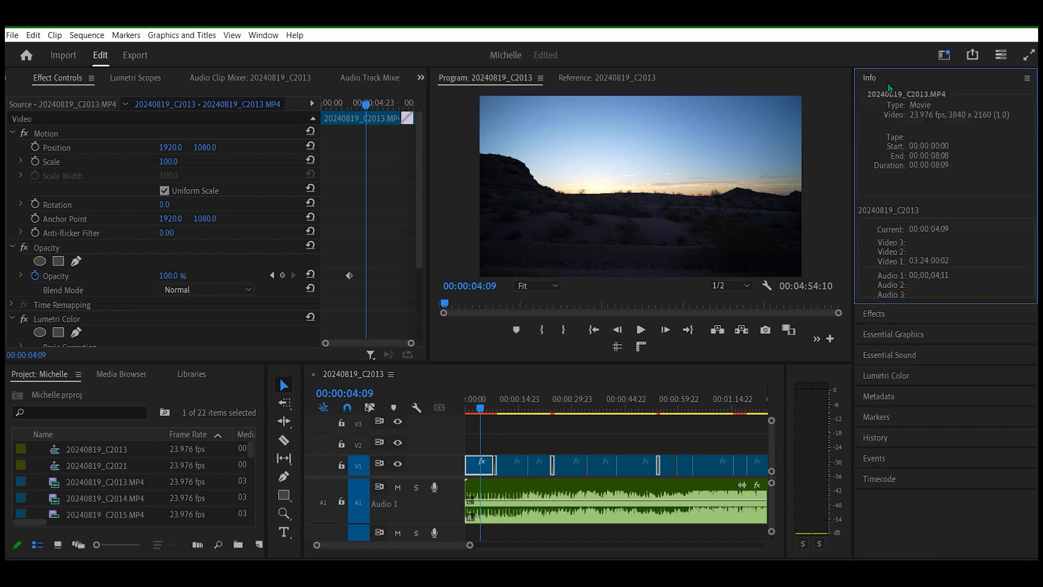
- Show the Lumetri Color settings for the opening C2013 clip and apply the ALEXA_Default_LogC2Rec709 input LUT
{"action": "left_click", "coordinate": [879, 82]}
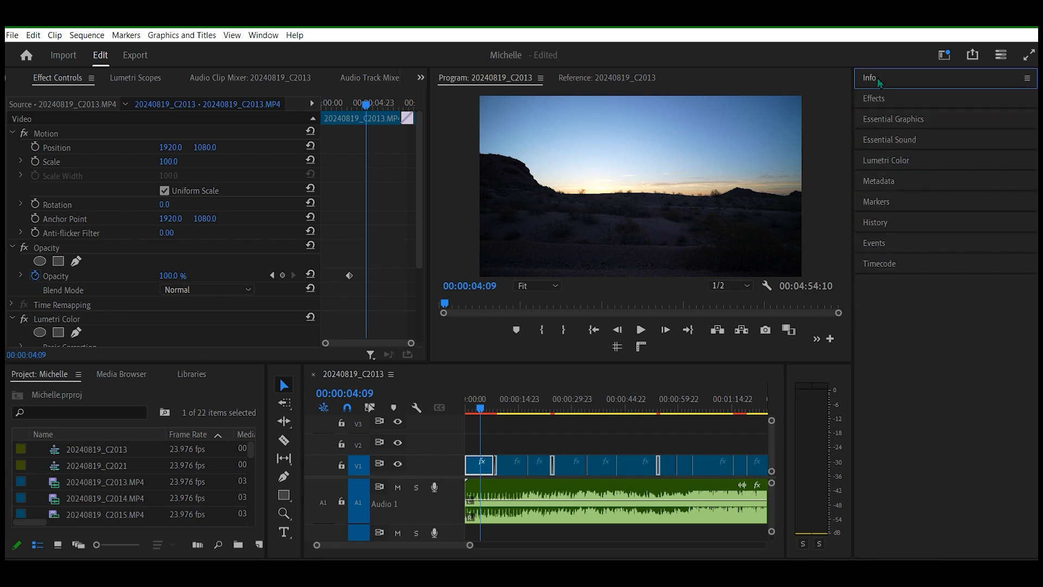
{"action": "left_click", "coordinate": [901, 165]}
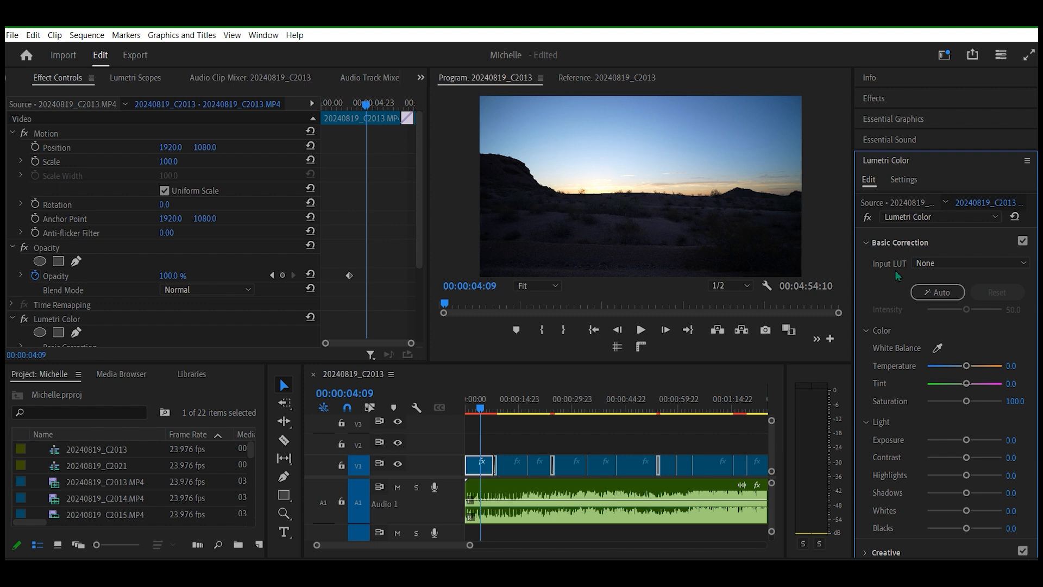
{"action": "left_click", "coordinate": [932, 265]}
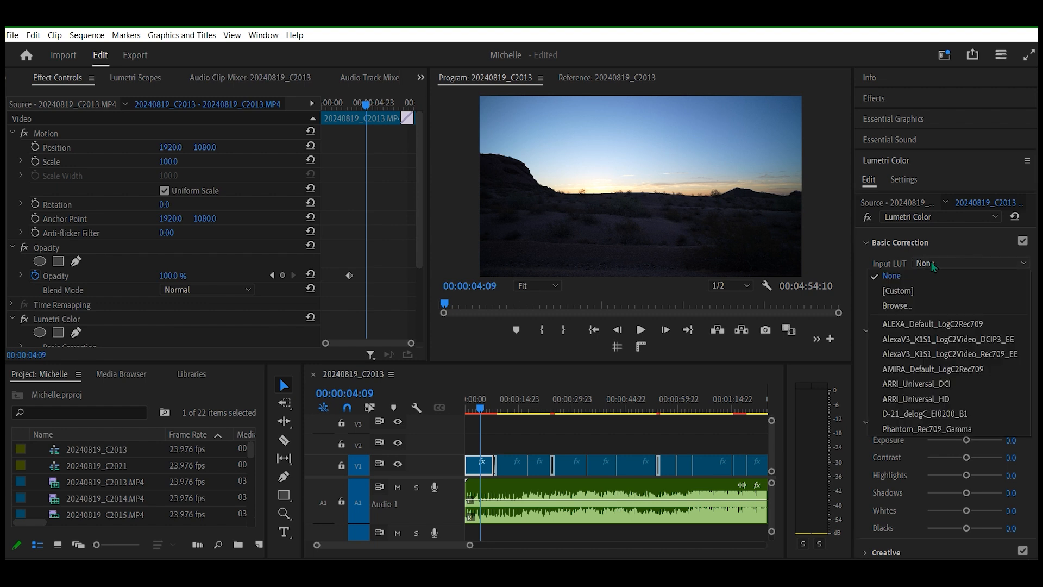
{"action": "left_click", "coordinate": [957, 324]}
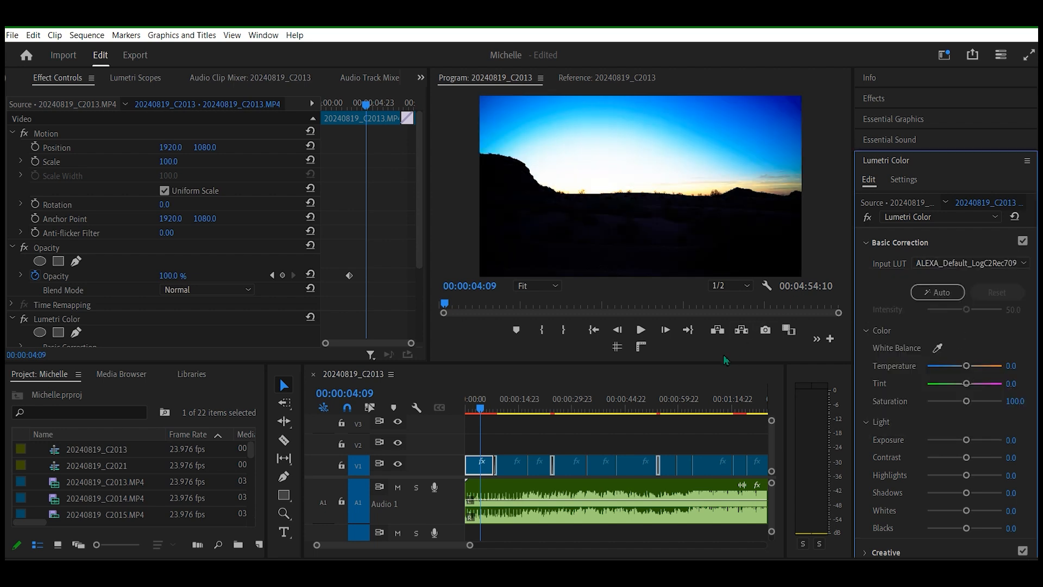
- Play the opening C2013 clip backward and forward to review the LUT, continuing in full screen into the following clip
{"action": "key", "text": "j"}
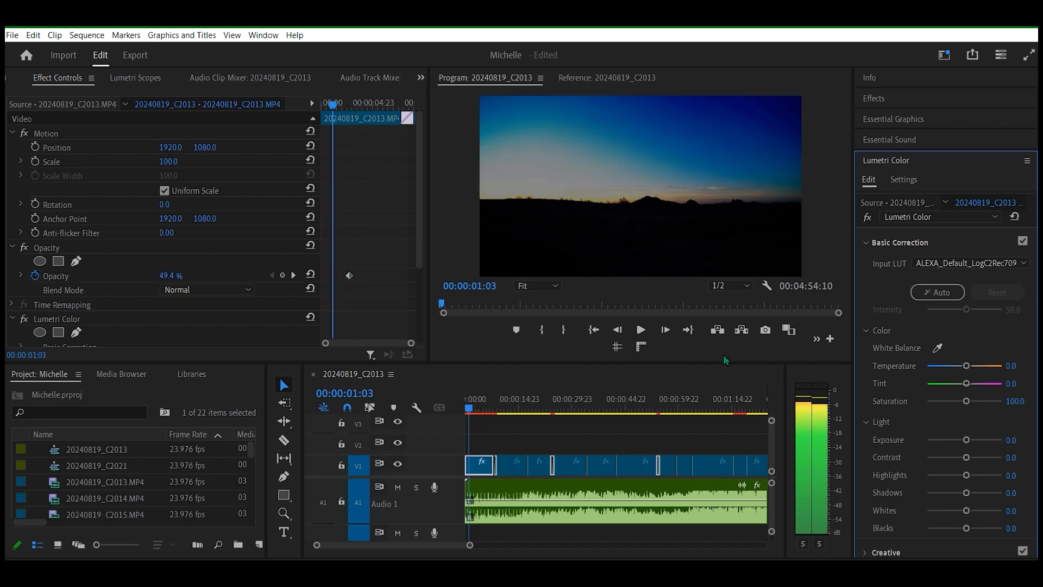
{"action": "key", "text": "l"}
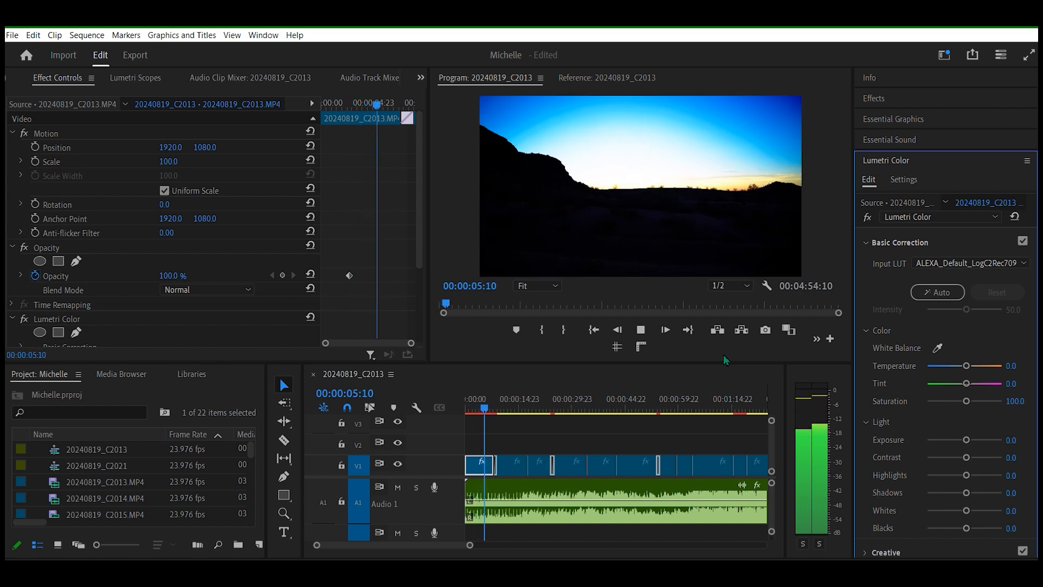
{"action": "key", "text": "k"}
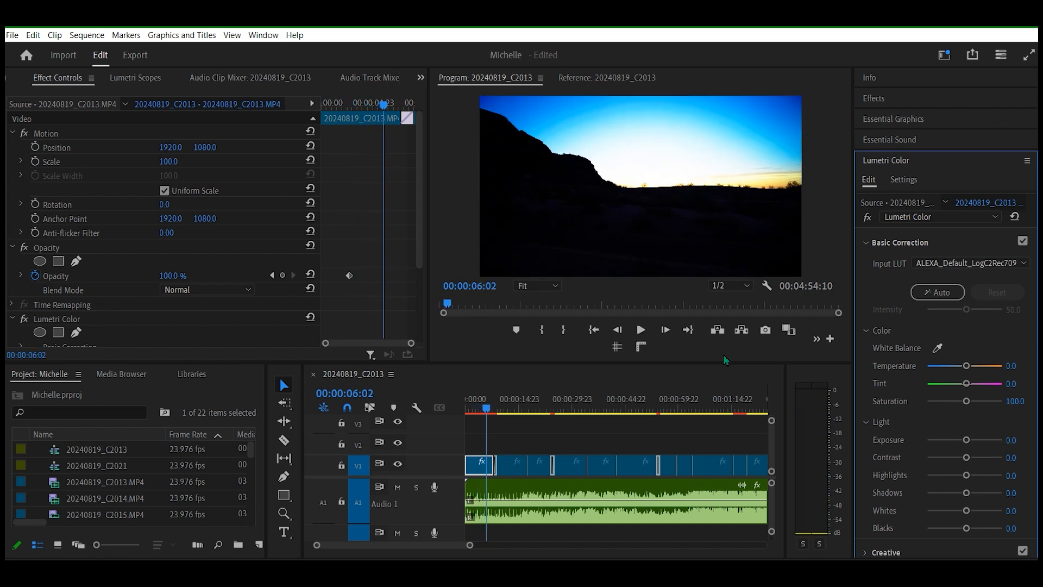
{"action": "key", "text": "ctrl+grave"}
{"action": "key", "text": "space"}
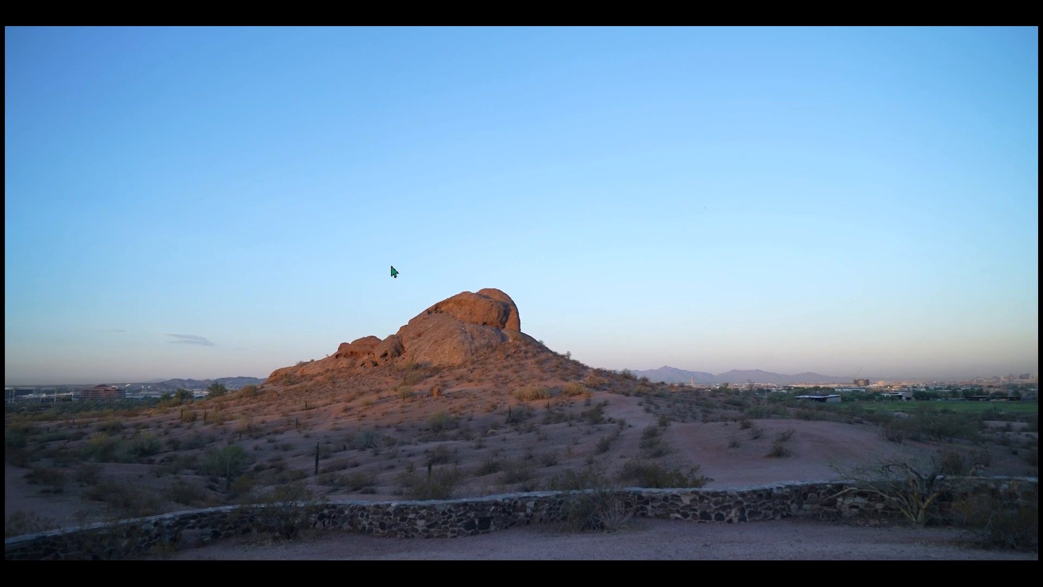
{"action": "key", "text": "Escape"}
{"action": "key", "text": "space"}
- At 00:00:03:20, try the two AlexaV3 and the AMIRA input LUTs on the C2013 clip, then apply ARRI_Universal_DCI
{"action": "left_click", "coordinate": [479, 414]}
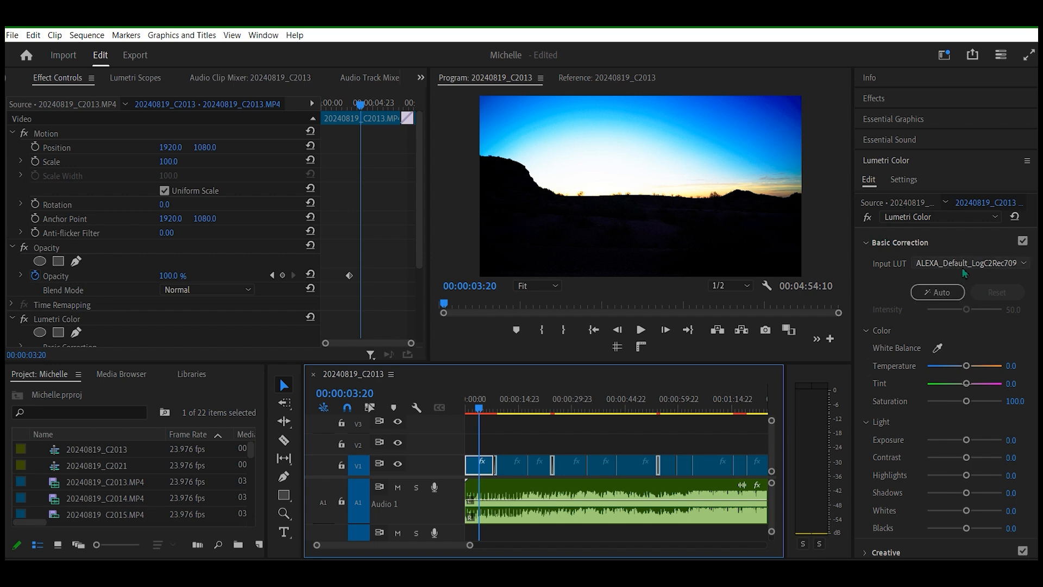
{"action": "left_click", "coordinate": [975, 219]}
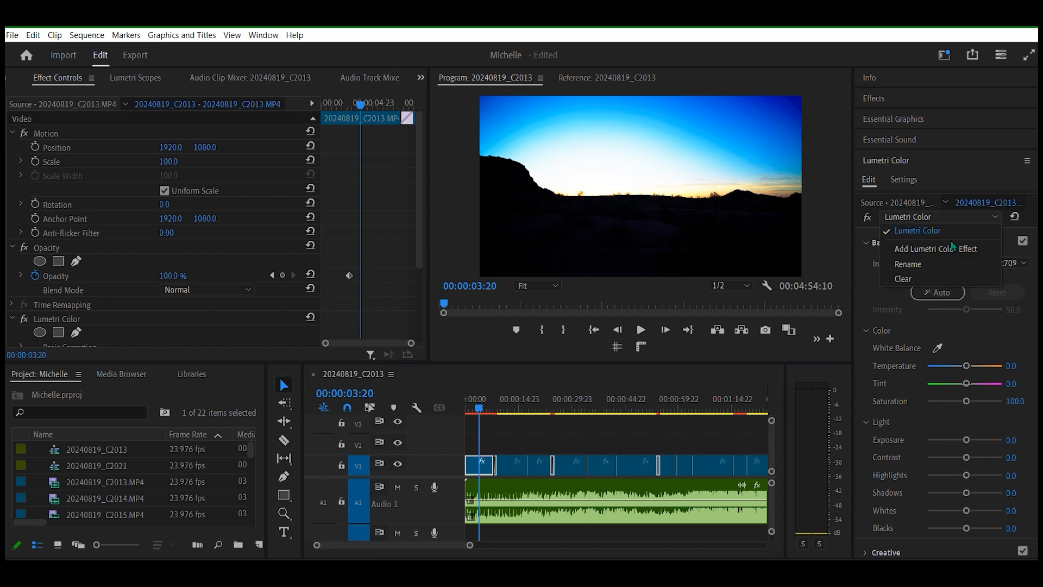
{"action": "left_click", "coordinate": [975, 219]}
{"action": "left_click", "coordinate": [962, 265]}
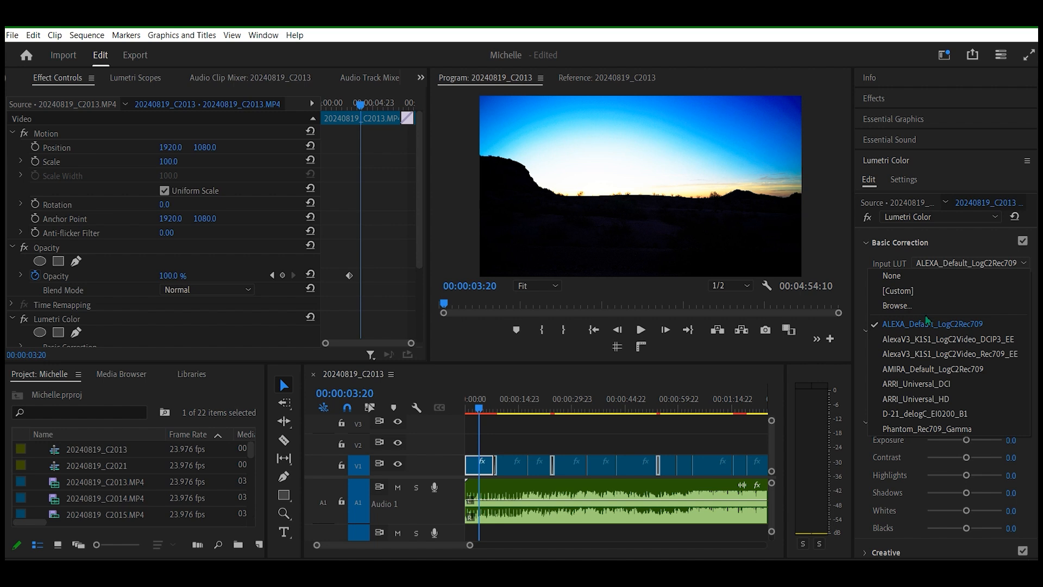
{"action": "left_click", "coordinate": [929, 339]}
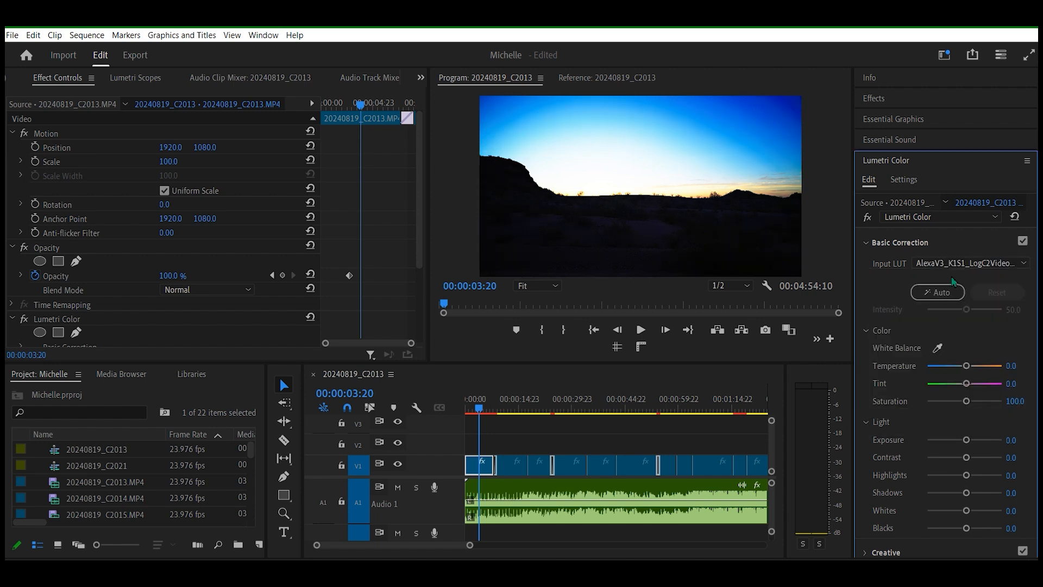
{"action": "left_click", "coordinate": [955, 265]}
{"action": "left_click", "coordinate": [934, 356]}
{"action": "left_click", "coordinate": [956, 264]}
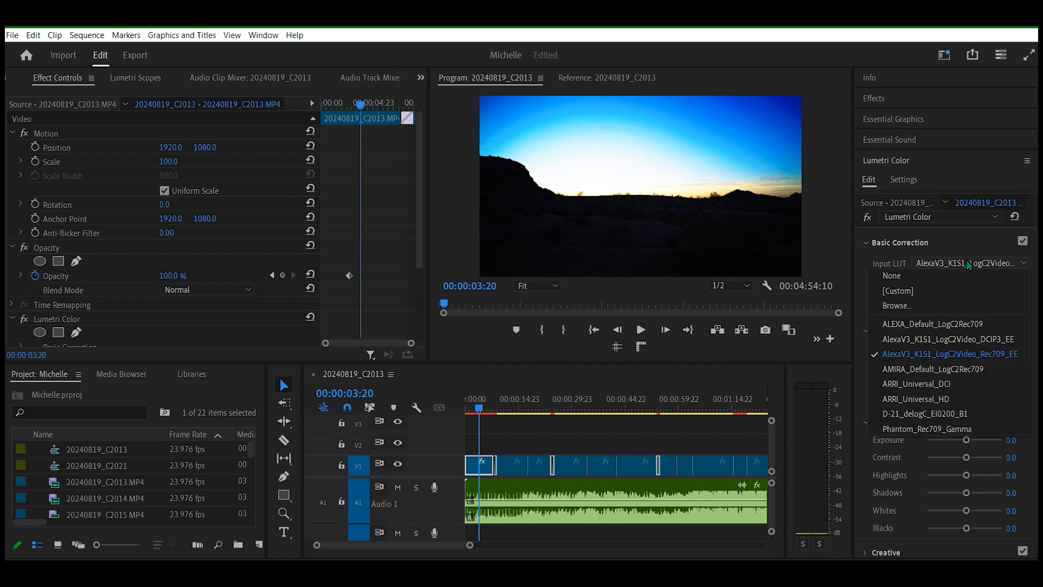
{"action": "left_click", "coordinate": [927, 369]}
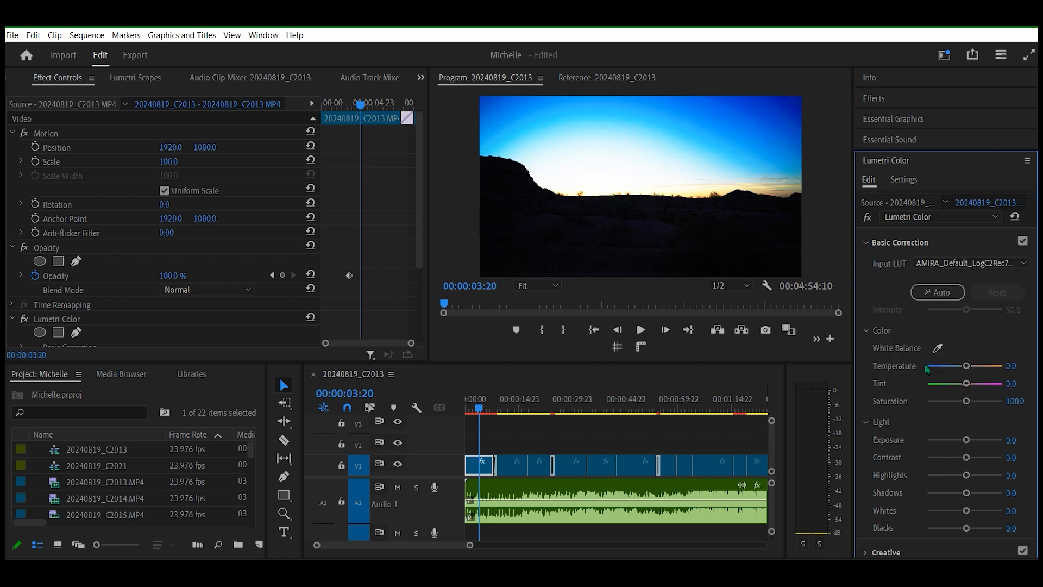
{"action": "left_click", "coordinate": [972, 263]}
{"action": "left_click", "coordinate": [948, 384]}
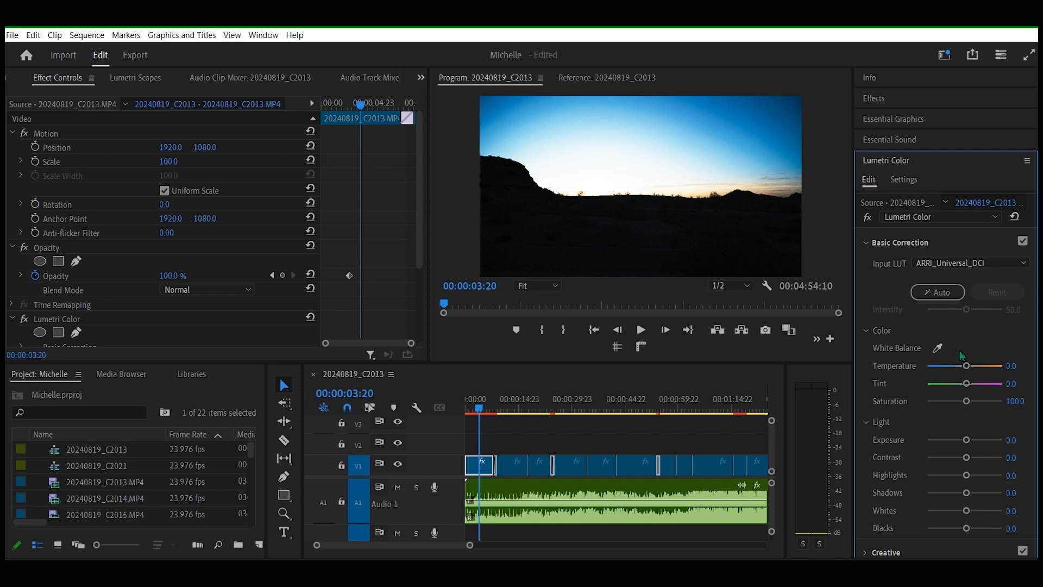
- Try warm and cool color temperatures on the opening C2013 clip and set Temperature to 100
{"action": "left_click_drag", "start_coordinate": [966, 366], "coordinate": [999, 368]}
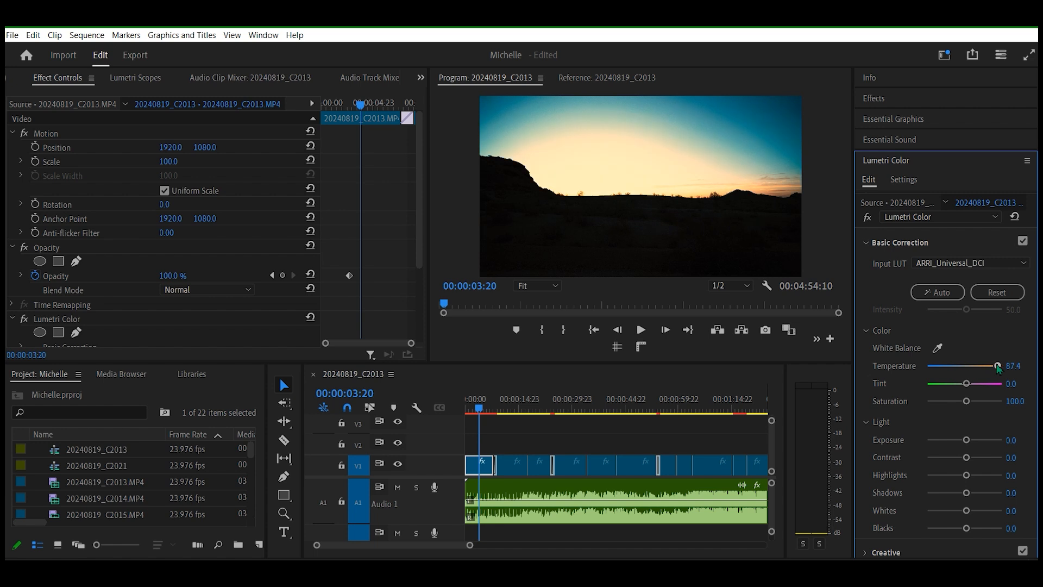
{"action": "left_click_drag", "start_coordinate": [998, 369], "coordinate": [912, 371]}
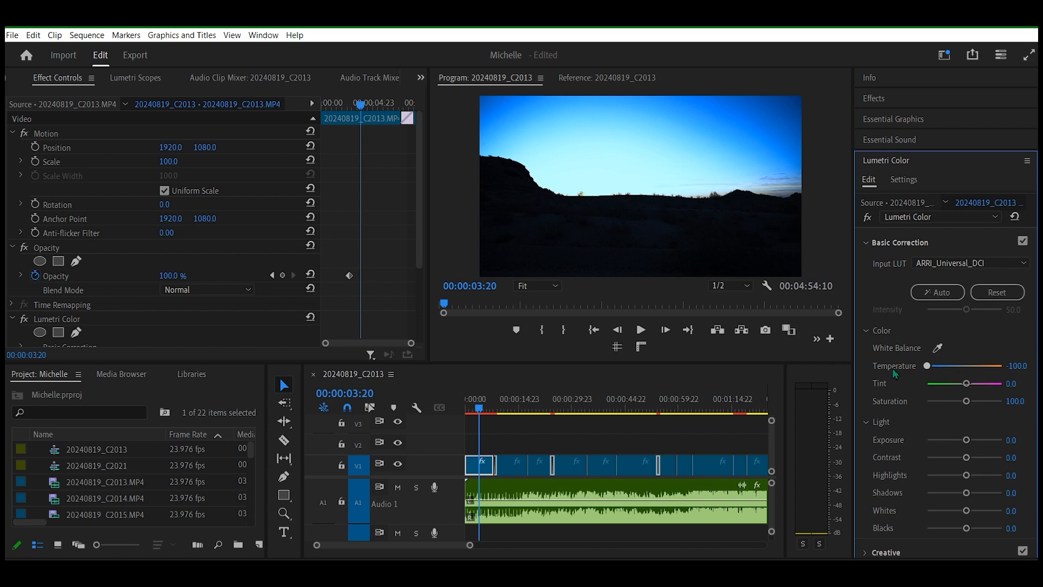
{"action": "left_click_drag", "start_coordinate": [927, 365], "coordinate": [1006, 367]}
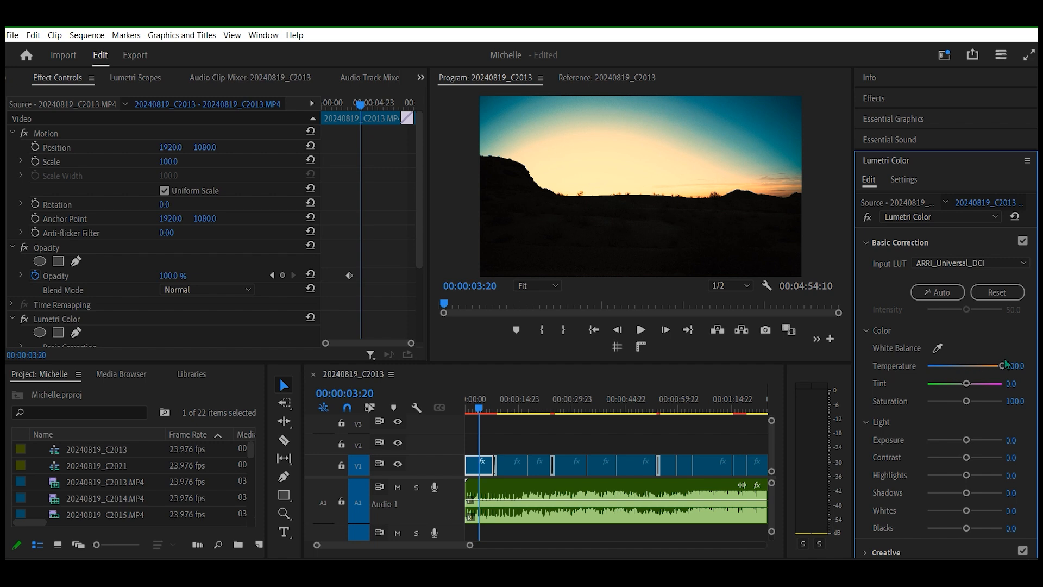
{"action": "mouse_move", "coordinate": [1003, 371]}
{"action": "left_mouse_down"}
{"action": "mouse_move", "coordinate": [976, 367]}
{"action": "mouse_move", "coordinate": [1013, 366]}
{"action": "left_mouse_up"}
- Play back the regraded opening in full screen from 00:00:00:00 into the dissolve to the C2016 clip
{"action": "left_click", "coordinate": [464, 418]}
{"action": "key", "text": "Home"}
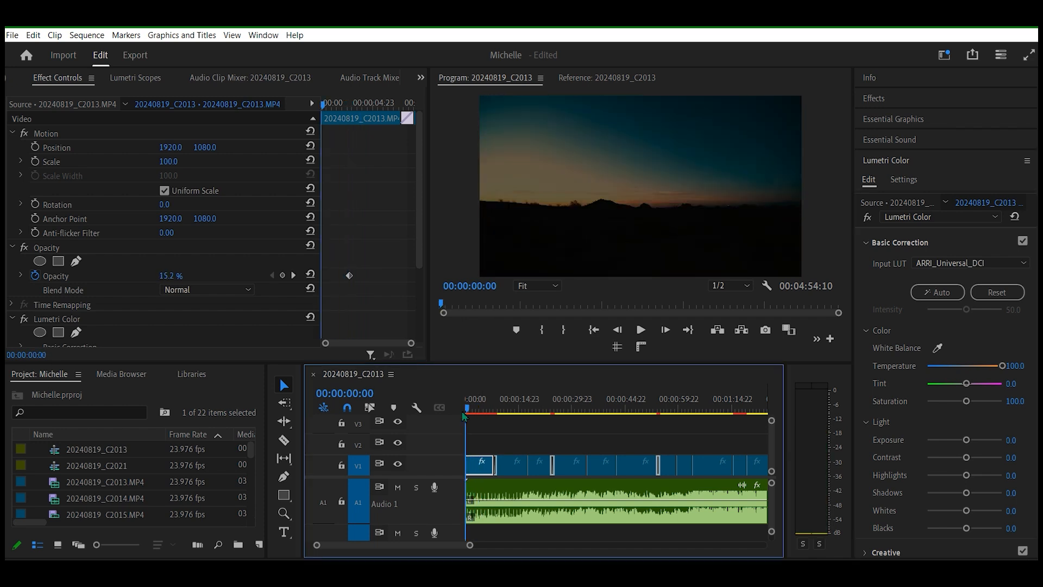
{"action": "key", "text": "ctrl+grave"}
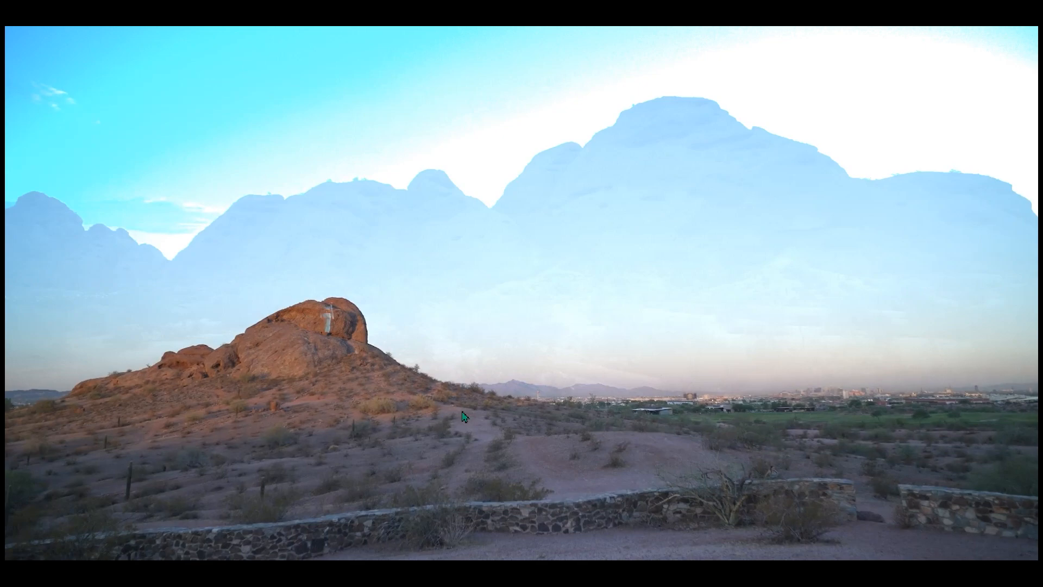
{"action": "key", "text": "Escape"}
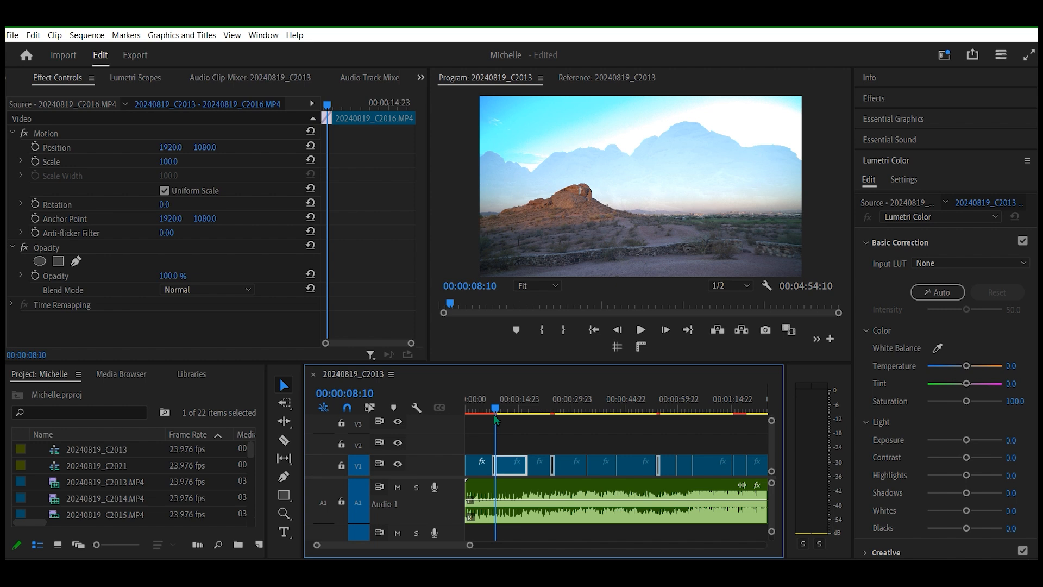
- Try the opening C2013 clip with Input LUT set to None and play it in full screen into the dissolve
{"action": "left_click_drag", "start_coordinate": [495, 418], "coordinate": [480, 419]}
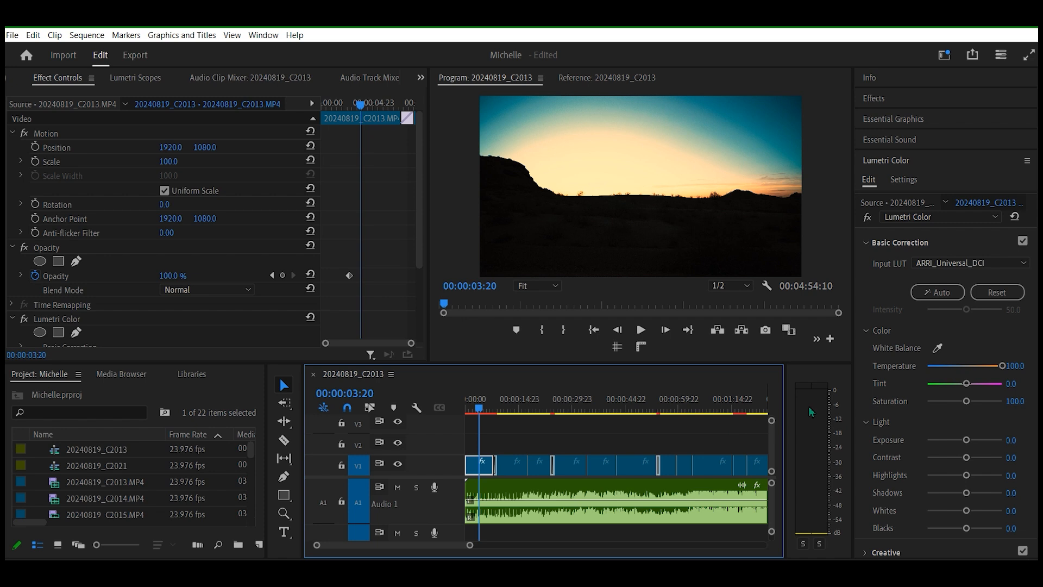
{"action": "left_click", "coordinate": [930, 263]}
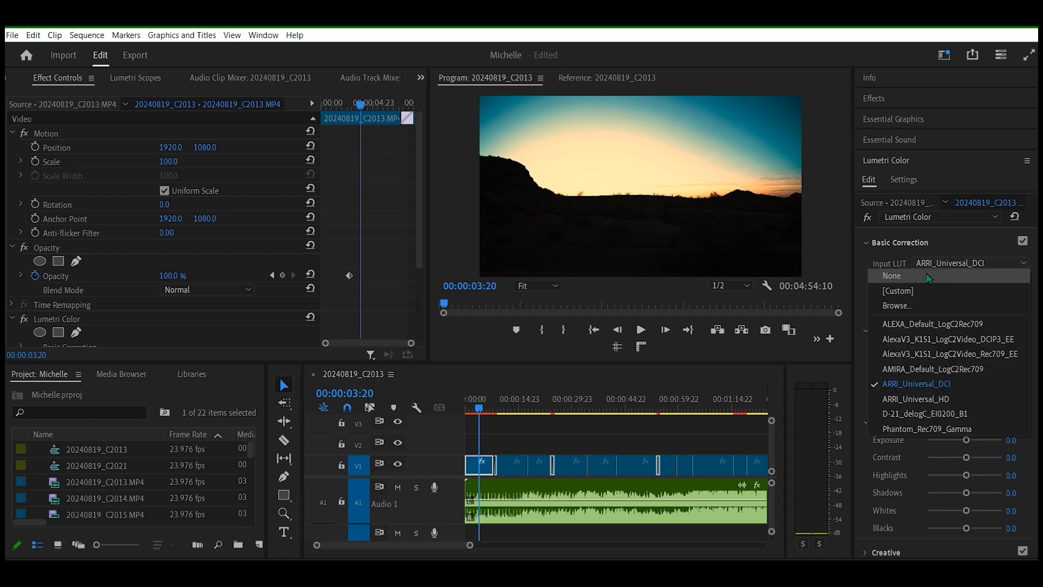
{"action": "left_click", "coordinate": [929, 277]}
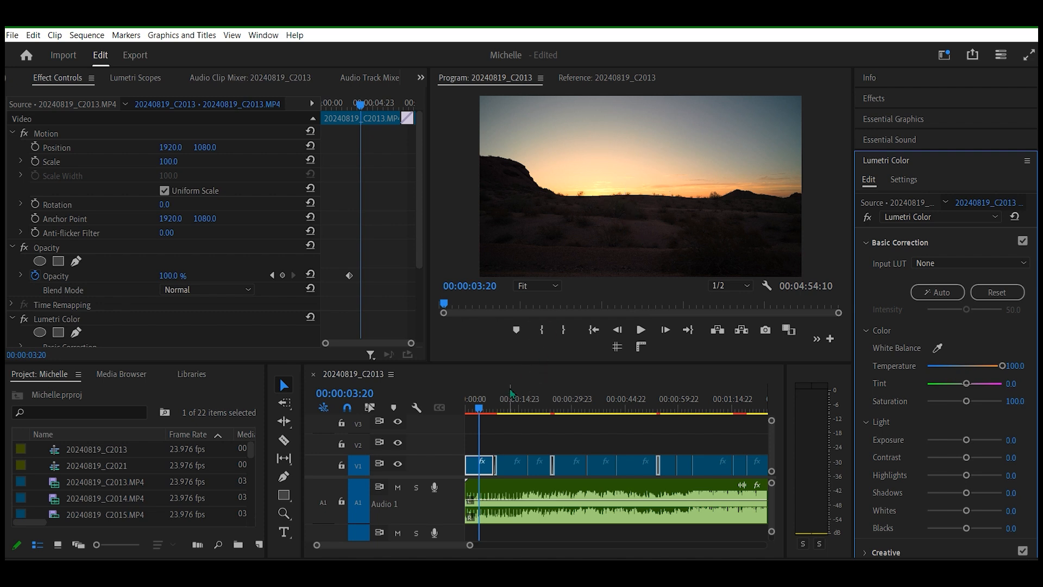
{"action": "key", "text": "ctrl+grave"}
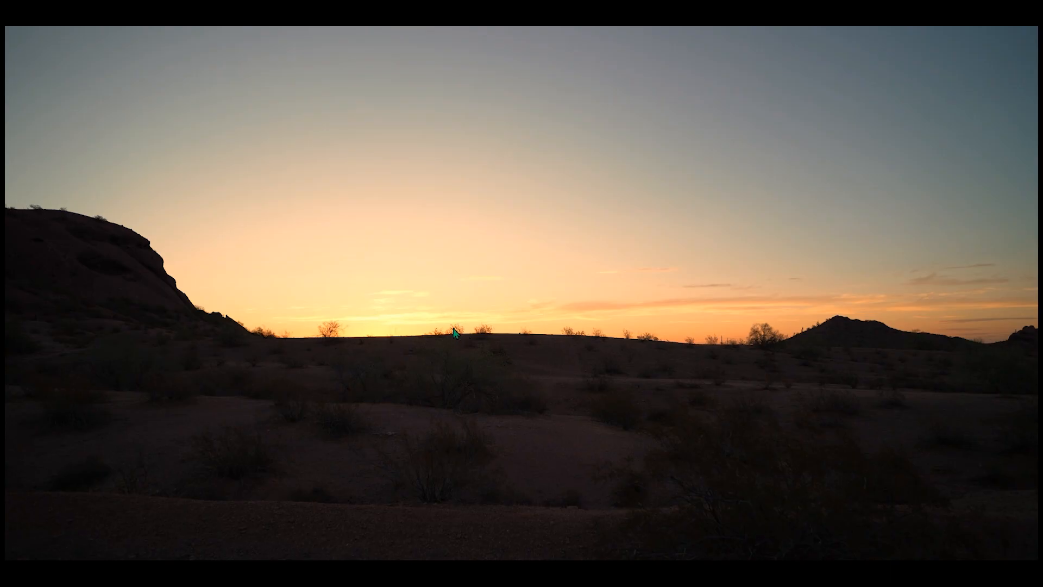
{"action": "key", "text": "space"}
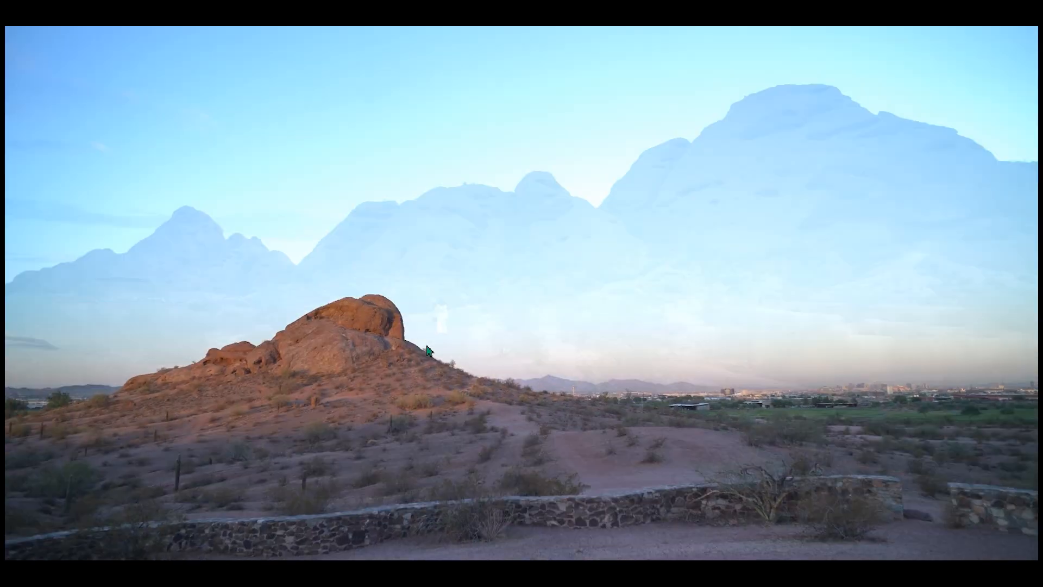
{"action": "key", "text": "Escape"}
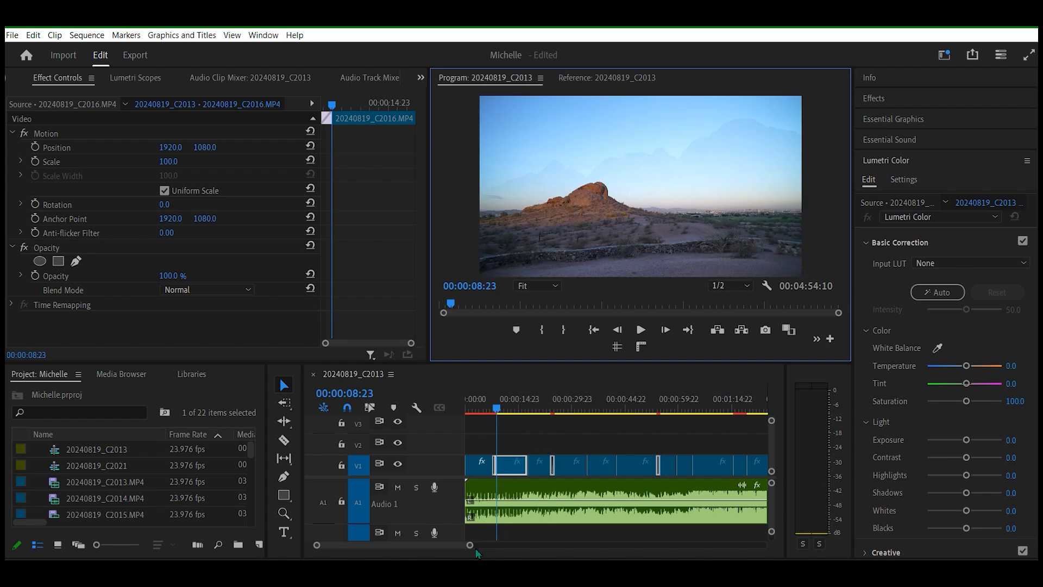
- Shorten the Additive Dissolve between the C2013 and C2016 clips to a duration of 00:00:00:10
{"action": "left_click_drag", "start_coordinate": [471, 543], "coordinate": [425, 549]}
{"action": "left_click", "coordinate": [587, 462]}
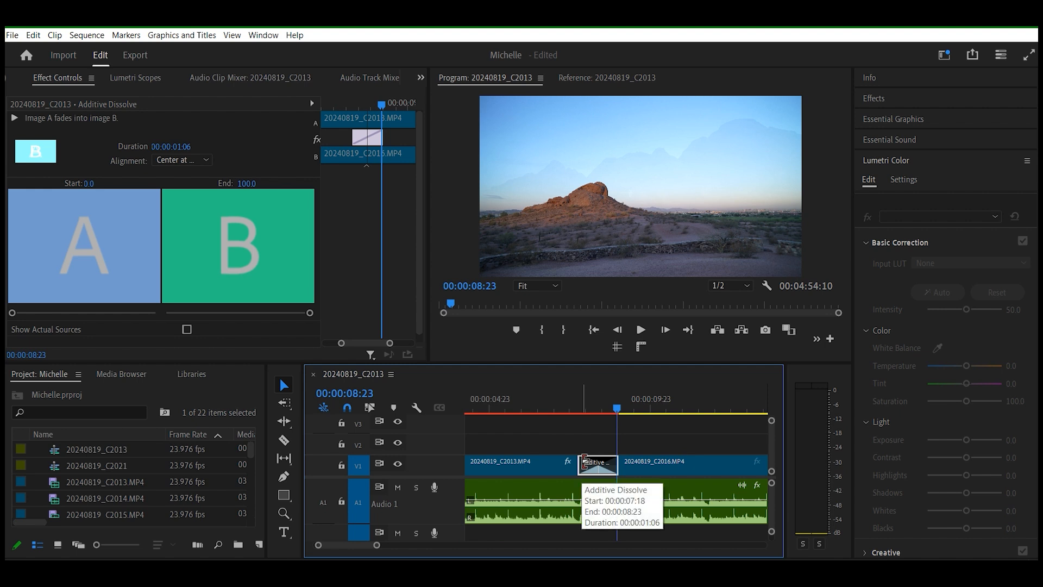
{"action": "mouse_move", "coordinate": [584, 462]}
{"action": "left_mouse_down"}
{"action": "mouse_move", "coordinate": [593, 464]}
{"action": "mouse_move", "coordinate": [503, 468]}
{"action": "mouse_move", "coordinate": [598, 472]}
{"action": "left_mouse_up"}
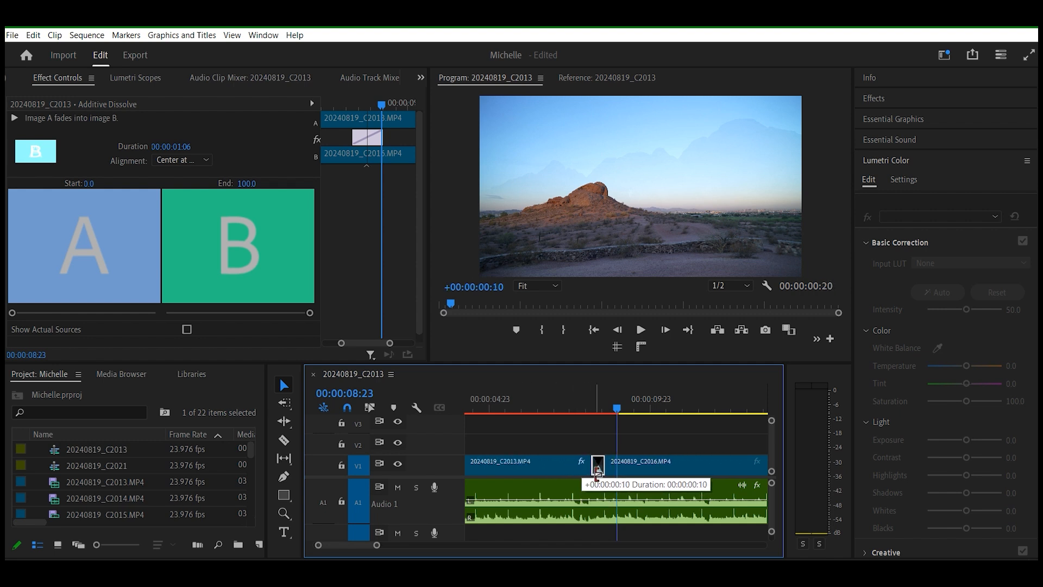
- Play back the shortened dissolve from the end of the C2013 clip into C2016, including in full screen
{"action": "left_click_drag", "start_coordinate": [617, 409], "coordinate": [561, 409]}
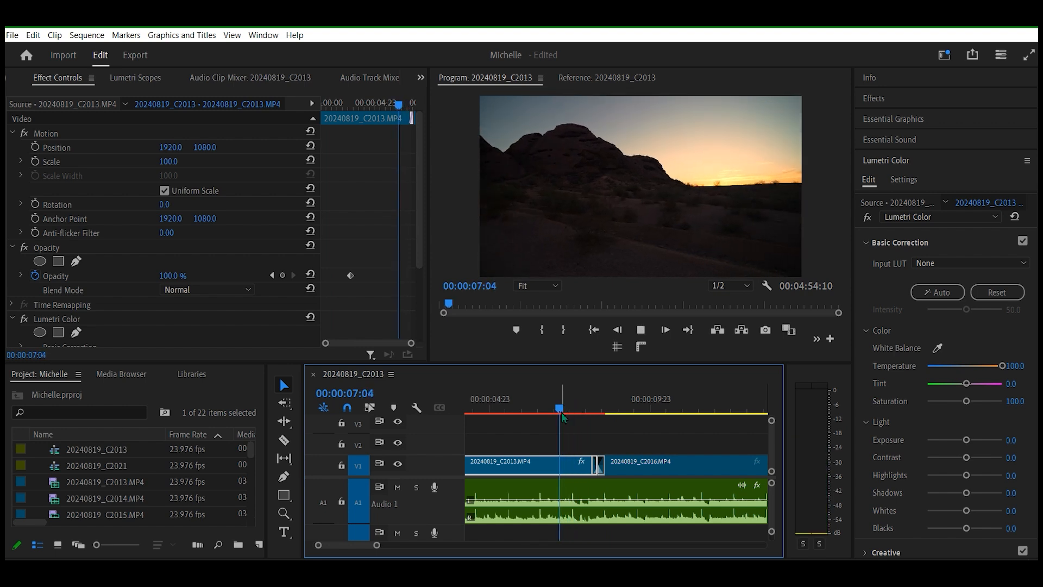
{"action": "key", "text": "space"}
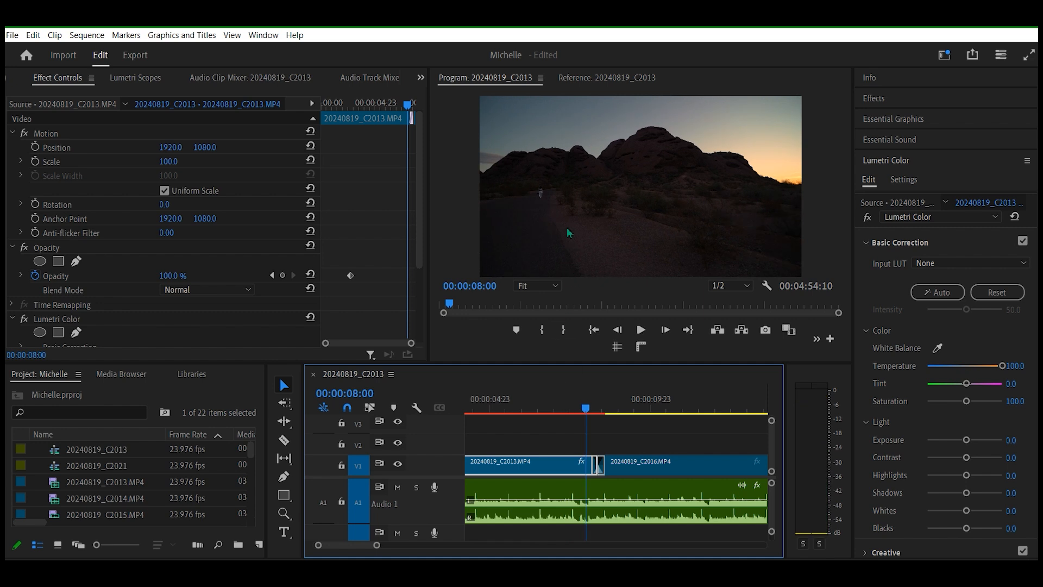
{"action": "key", "text": "ctrl+grave"}
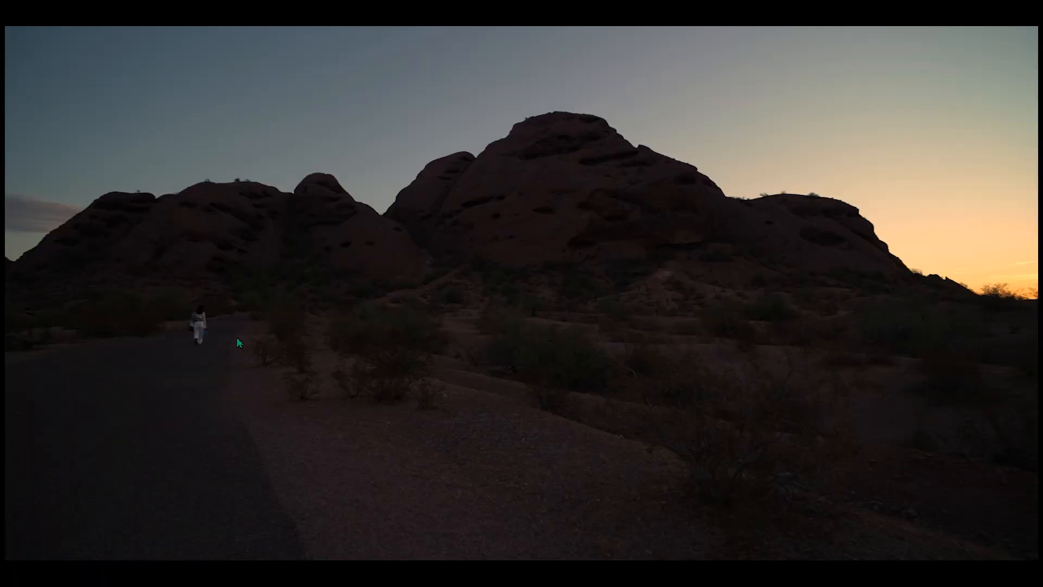
{"action": "key", "text": "space"}
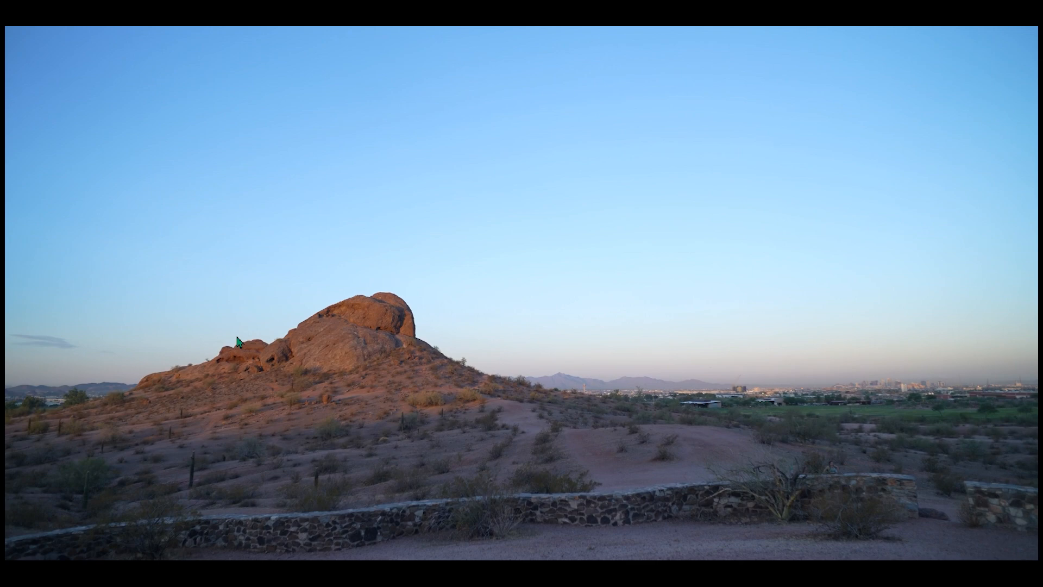
{"action": "key", "text": "ctrl+grave"}
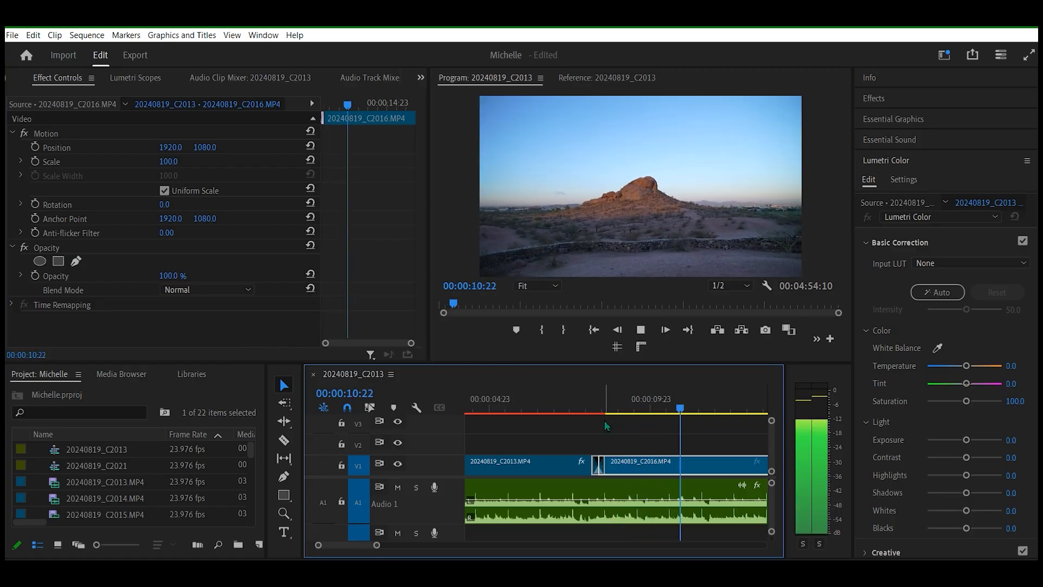
{"action": "key", "text": "space"}
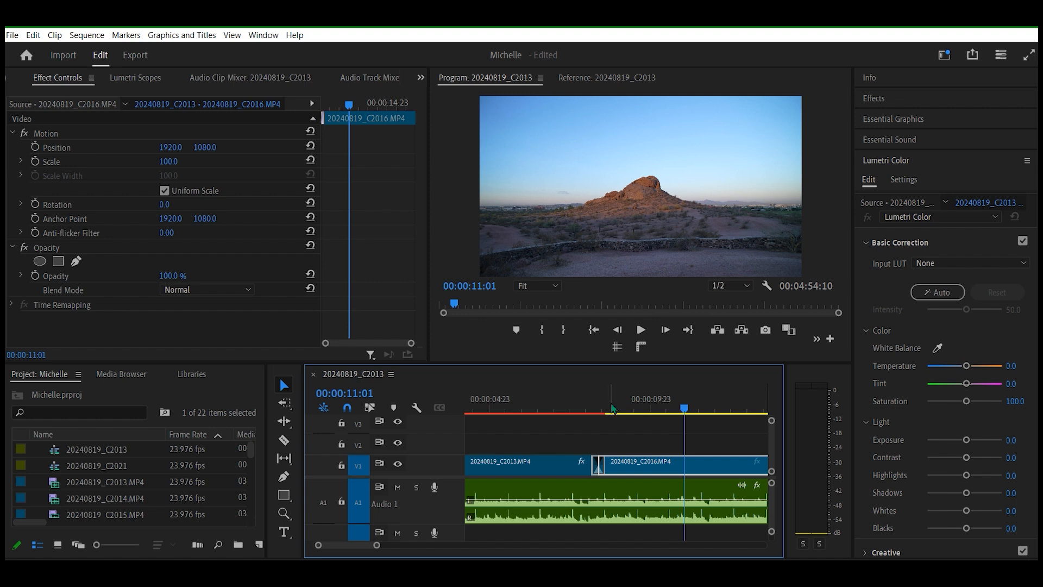
- At 00:00:06:00, apply the ARRI_Universal_DCI input LUT to the C2013 clip
{"action": "left_click_drag", "start_coordinate": [377, 546], "coordinate": [405, 546]}
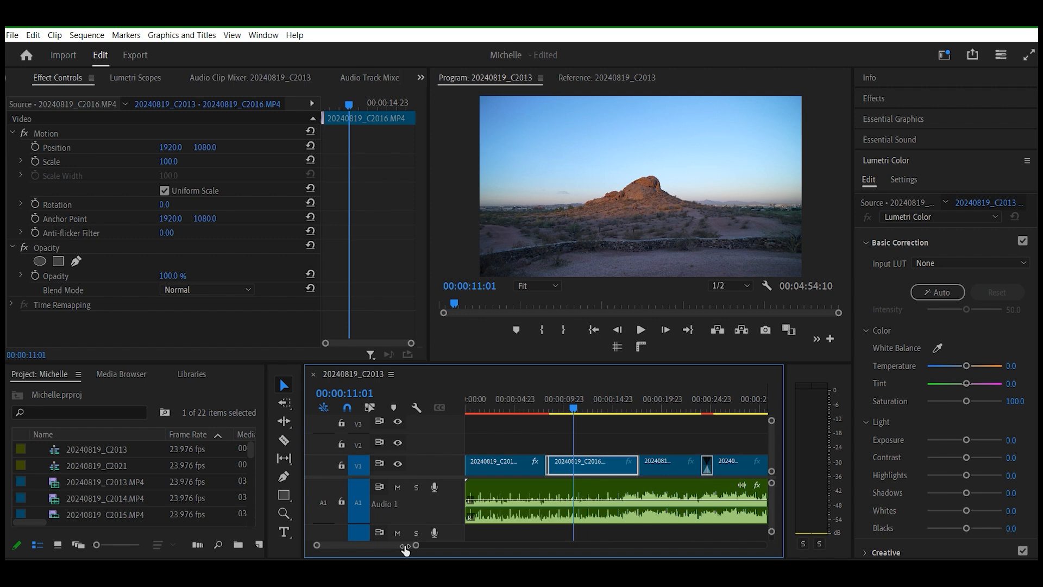
{"action": "mouse_move", "coordinate": [405, 550]}
{"action": "left_mouse_down"}
{"action": "mouse_move", "coordinate": [431, 549]}
{"action": "mouse_move", "coordinate": [408, 552]}
{"action": "left_mouse_up"}
{"action": "left_click_drag", "start_coordinate": [619, 408], "coordinate": [539, 419]}
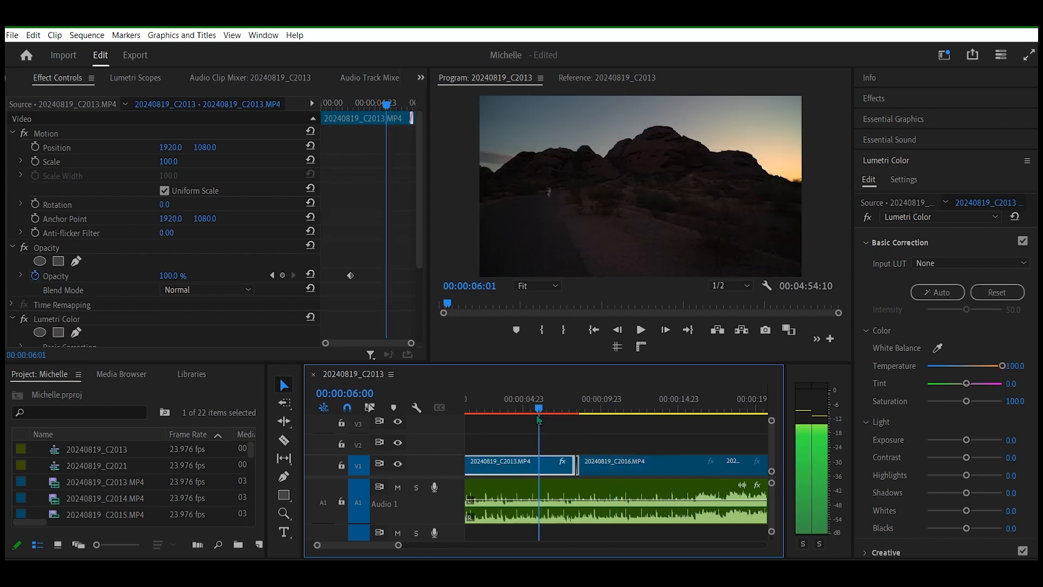
{"action": "left_click", "coordinate": [963, 223]}
{"action": "left_click", "coordinate": [963, 220]}
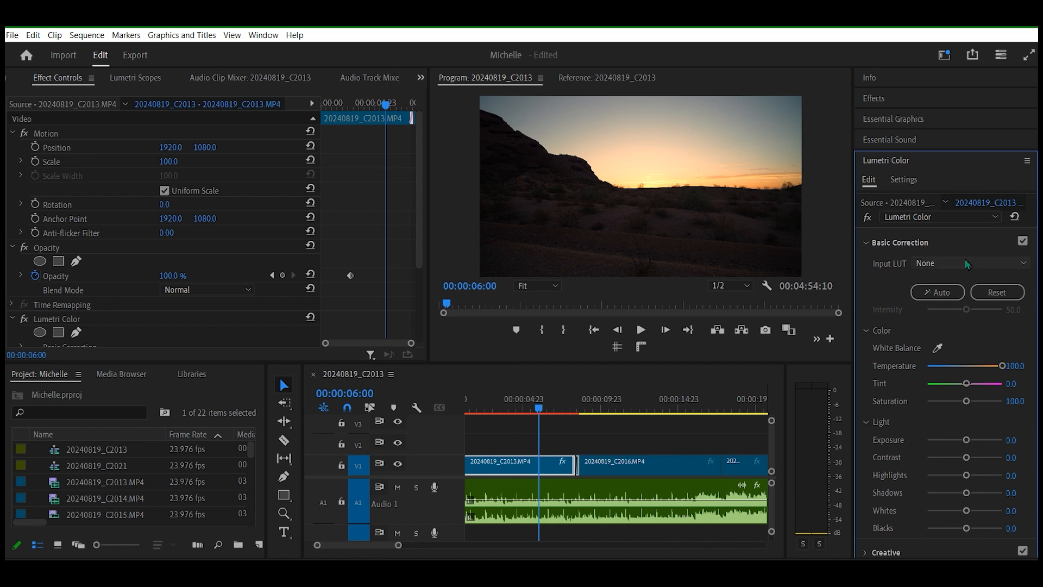
{"action": "left_click", "coordinate": [966, 263]}
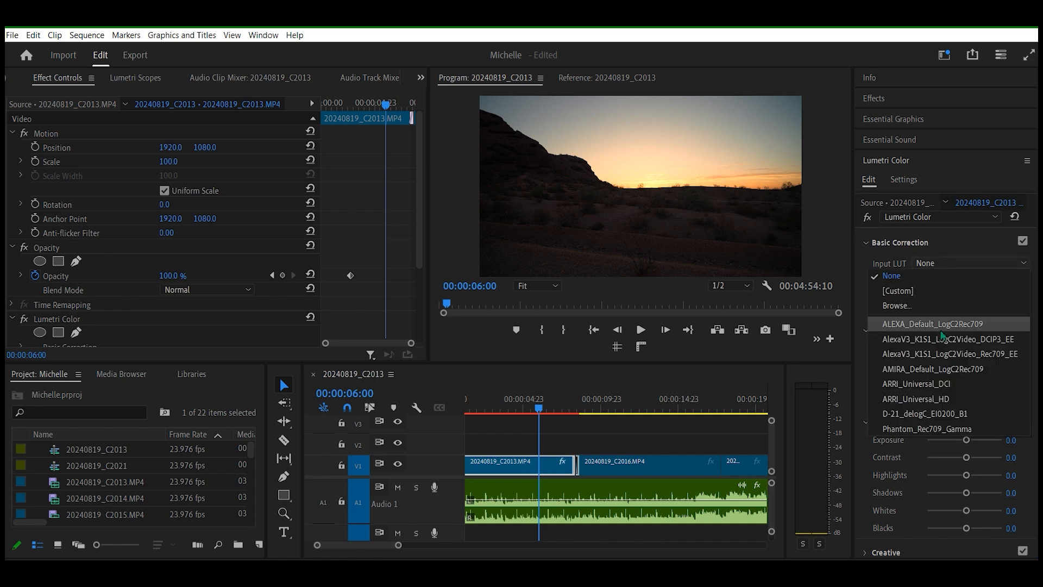
{"action": "left_click", "coordinate": [958, 387]}
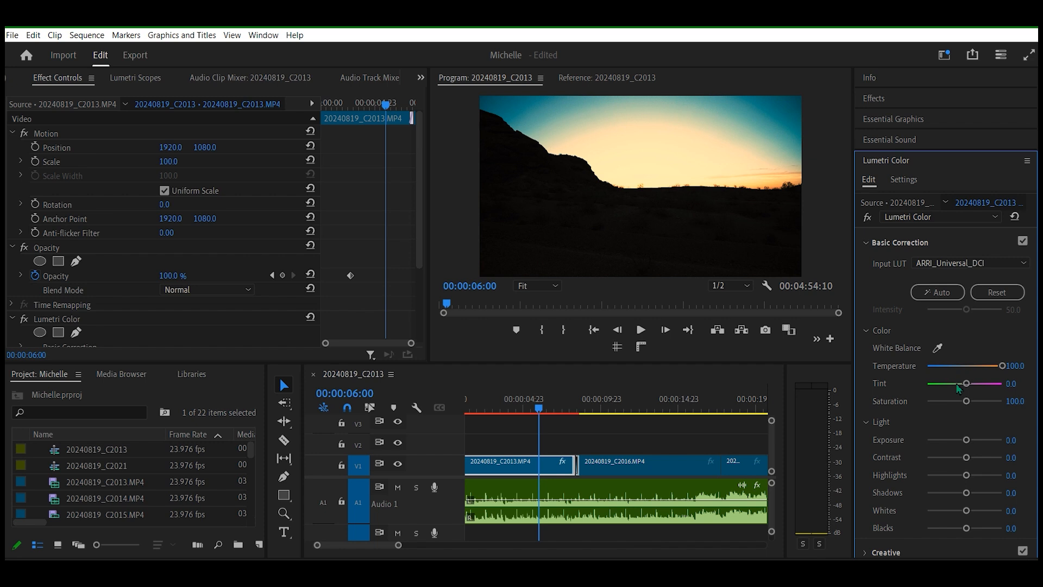
- Set the C2013 clip's Temperature to 60.4, then try Tint and Saturation adjustments and reset them to 0.0 and 100.0
{"action": "left_click_drag", "start_coordinate": [1002, 366], "coordinate": [969, 386]}
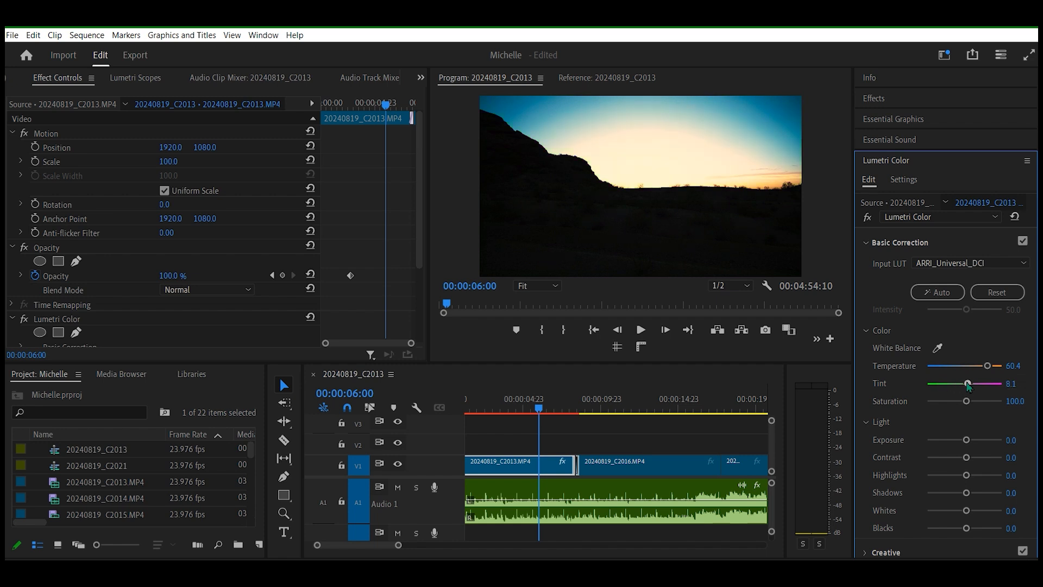
{"action": "double_click", "coordinate": [1015, 388]}
{"action": "mouse_move", "coordinate": [967, 401]}
{"action": "left_mouse_down"}
{"action": "mouse_move", "coordinate": [1008, 407]}
{"action": "mouse_move", "coordinate": [926, 403]}
{"action": "mouse_move", "coordinate": [954, 403]}
{"action": "left_mouse_up"}
{"action": "double_click", "coordinate": [953, 402]}
- Try several Exposure increases on the C2013 clip, including 3.1, and return Exposure to 0.0
{"action": "left_click_drag", "start_coordinate": [966, 440], "coordinate": [967, 441]}
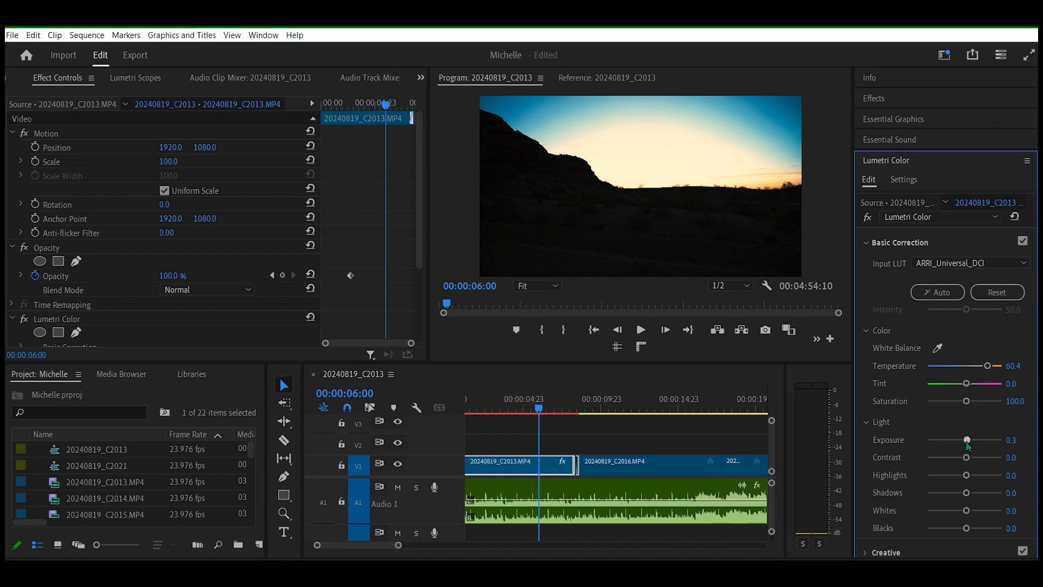
{"action": "left_click_drag", "start_coordinate": [967, 441], "coordinate": [1002, 440]}
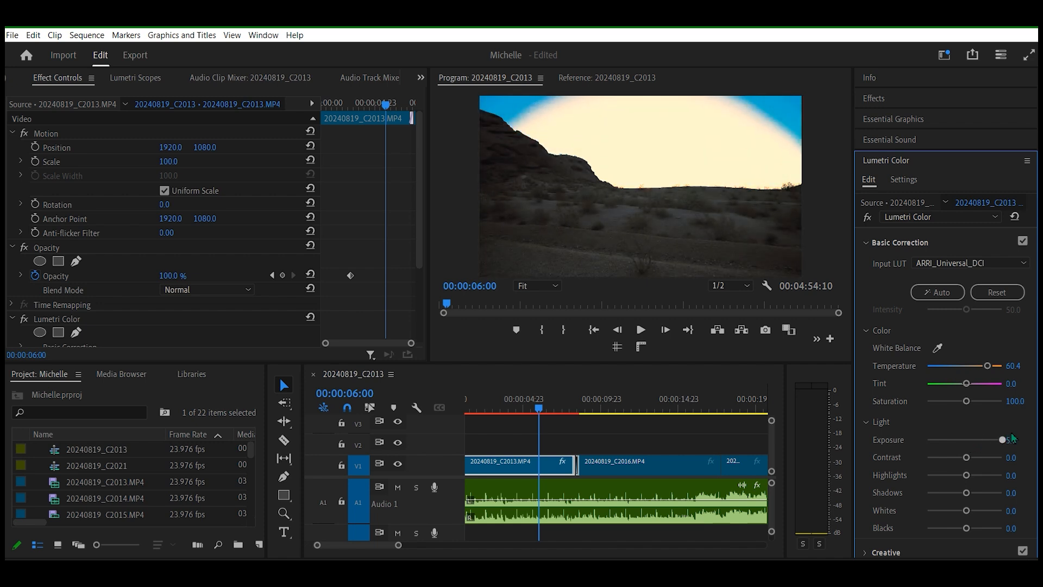
{"action": "left_click_drag", "start_coordinate": [1011, 437], "coordinate": [978, 442]}
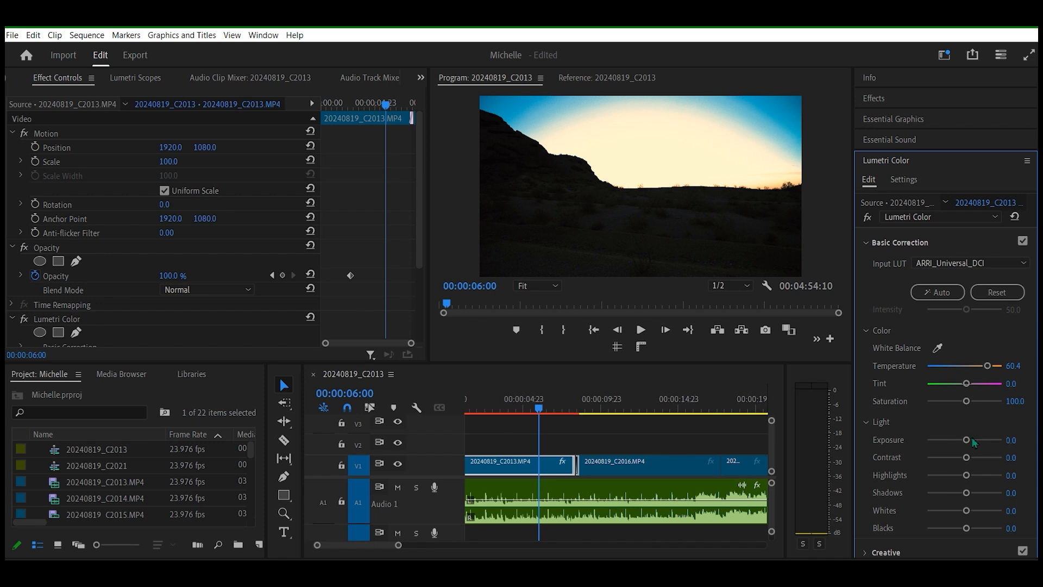
{"action": "double_click", "coordinate": [976, 441]}
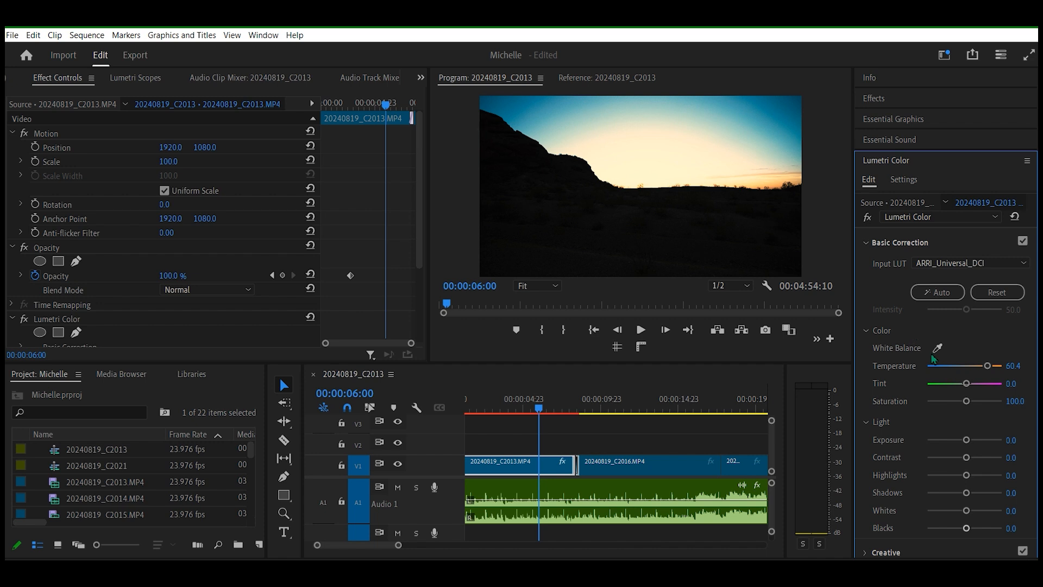
{"action": "left_click_drag", "start_coordinate": [967, 441], "coordinate": [989, 439]}
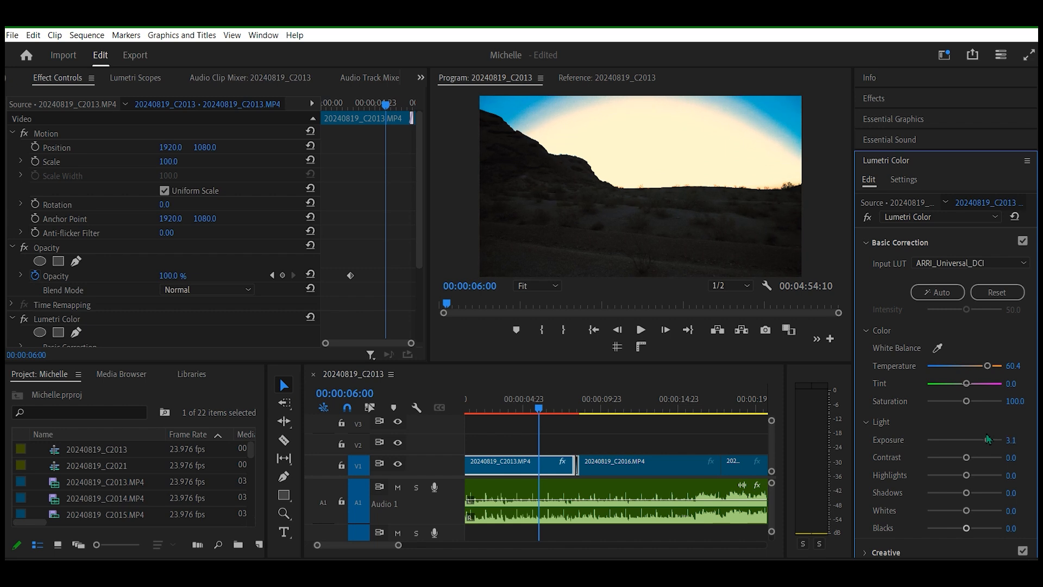
{"action": "key", "text": "ctrl+z"}
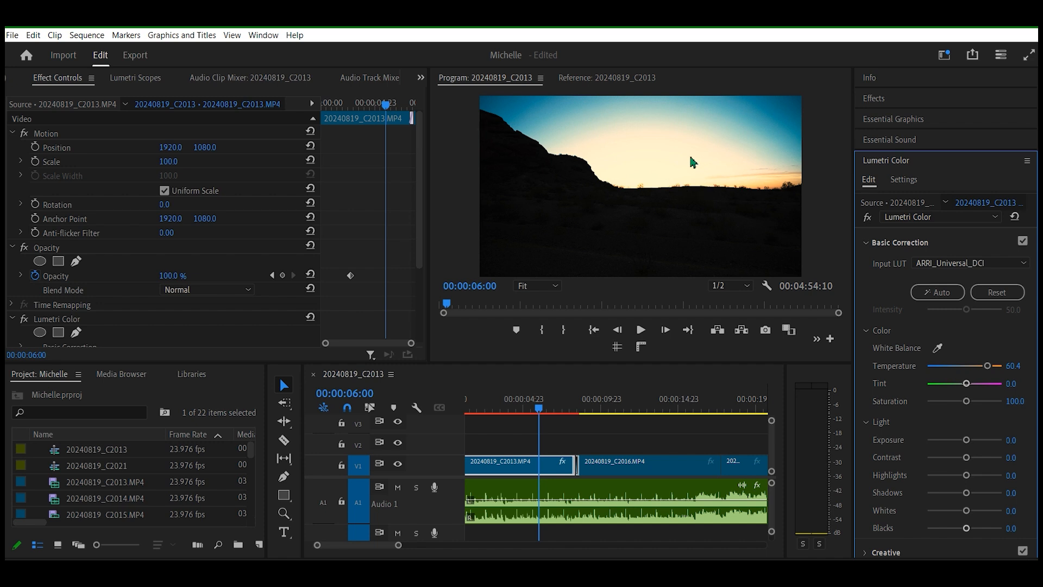
- Set the C2013 clip's Contrast to -100.0, checking it in full screen and comparing it against the 0.0 setting
{"action": "left_click_drag", "start_coordinate": [969, 459], "coordinate": [926, 459]}
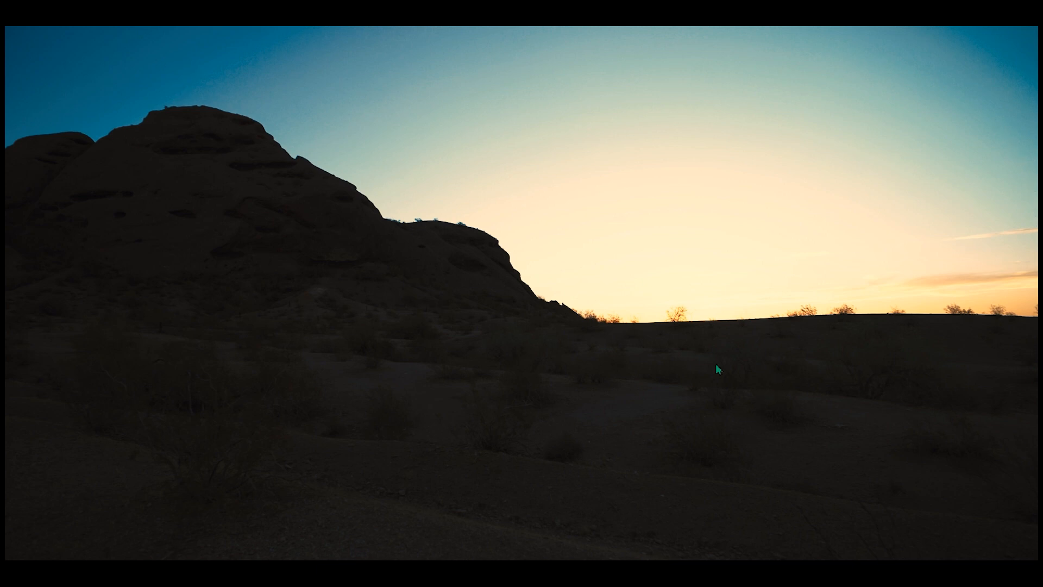
{"action": "key", "text": "Escape"}
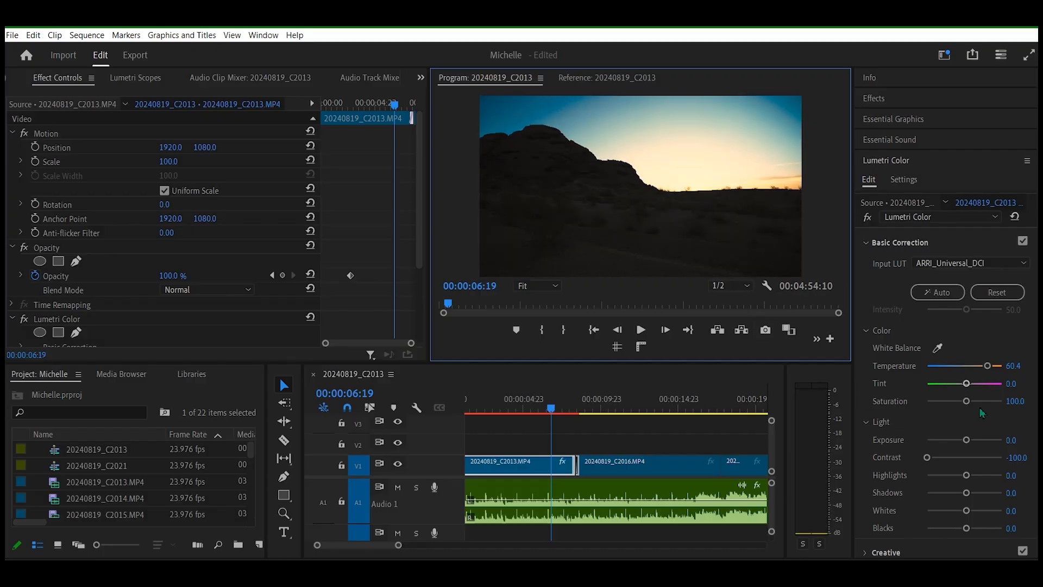
{"action": "double_click", "coordinate": [892, 460]}
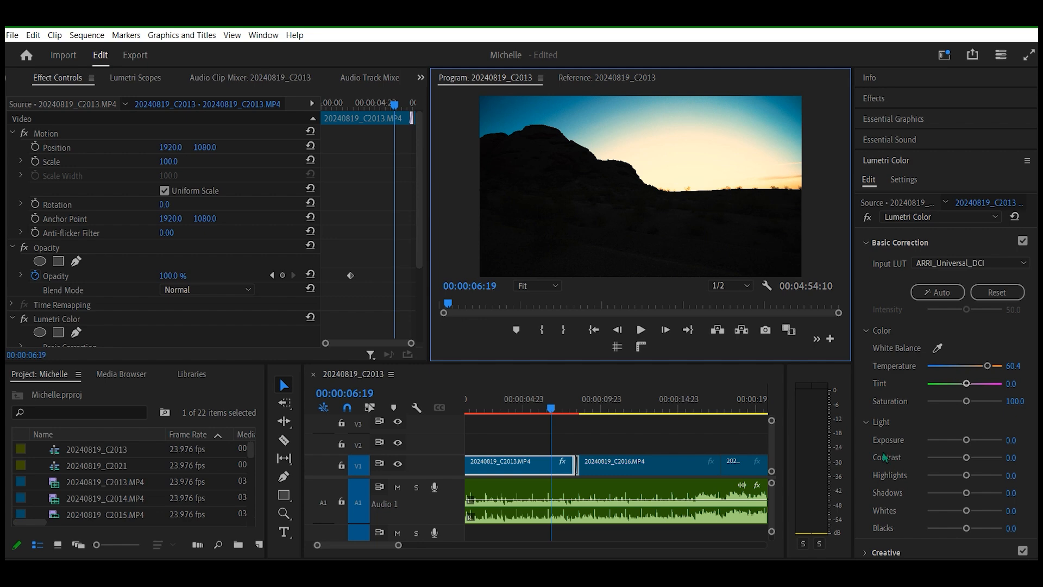
{"action": "key", "text": "ctrl+grave"}
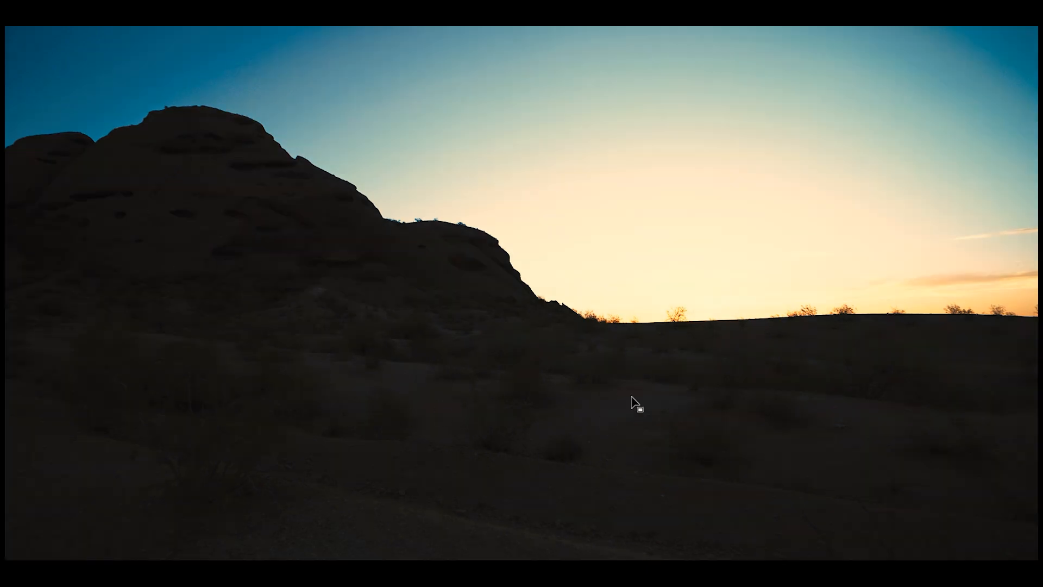
{"action": "key", "text": "Escape"}
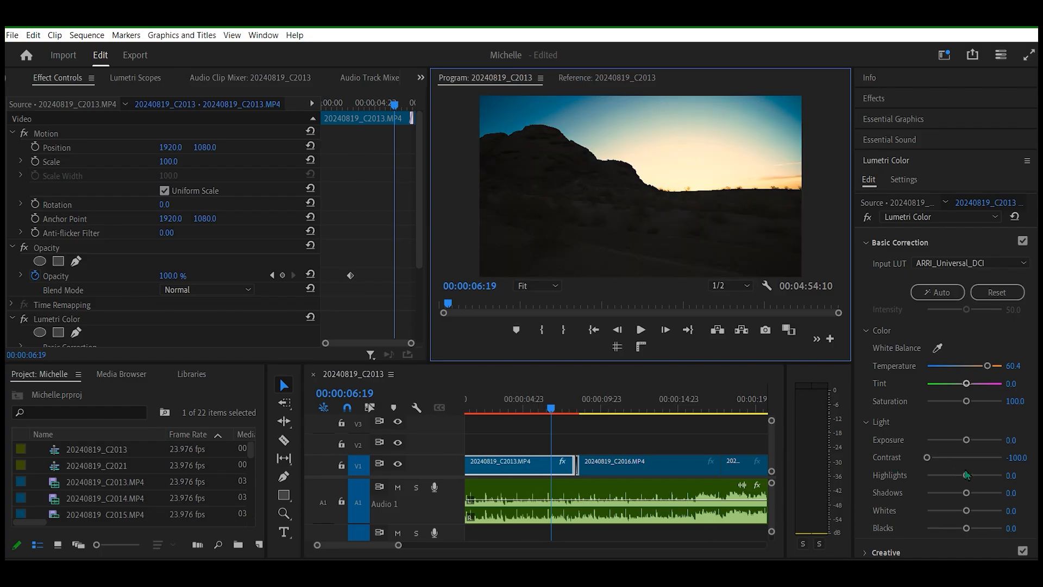
- Try Highlights at -100.0 and 100.0 on the C2013 clip and reset it to 0.0
{"action": "left_click_drag", "start_coordinate": [966, 476], "coordinate": [926, 476]}
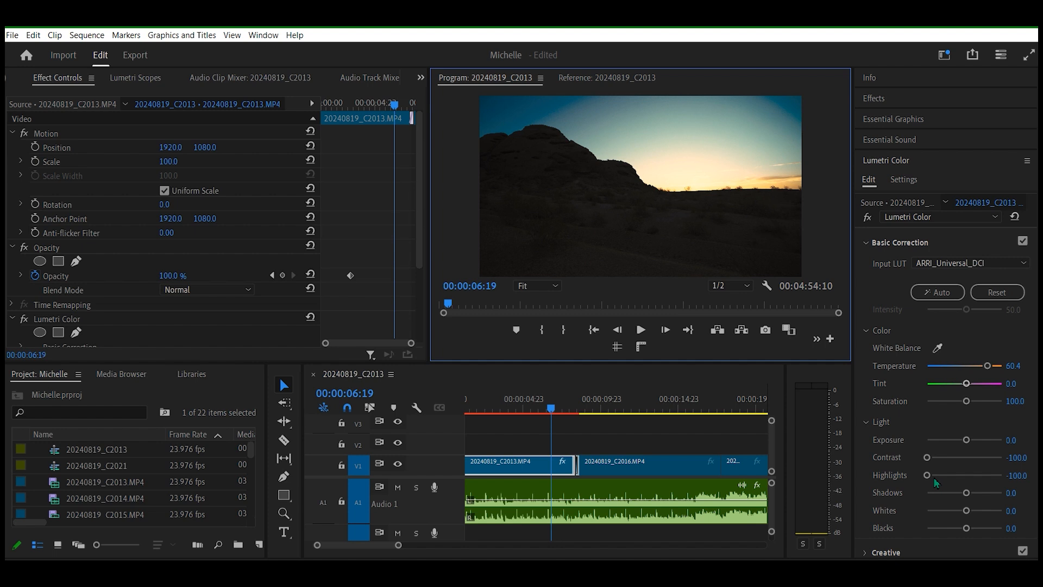
{"action": "left_click_drag", "start_coordinate": [927, 477], "coordinate": [1003, 476]}
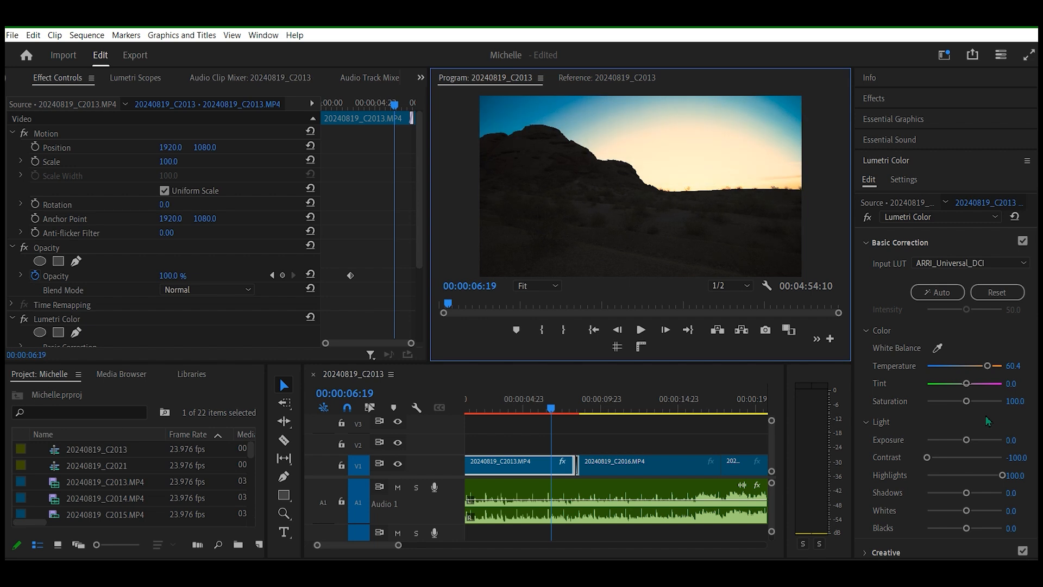
{"action": "key", "text": "ctrl+z"}
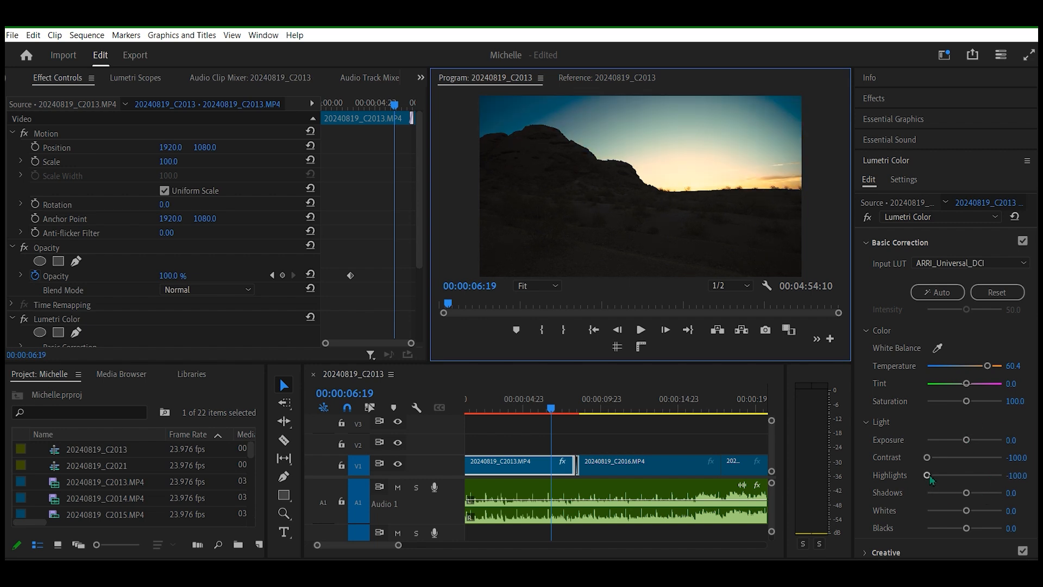
{"action": "double_click", "coordinate": [975, 477]}
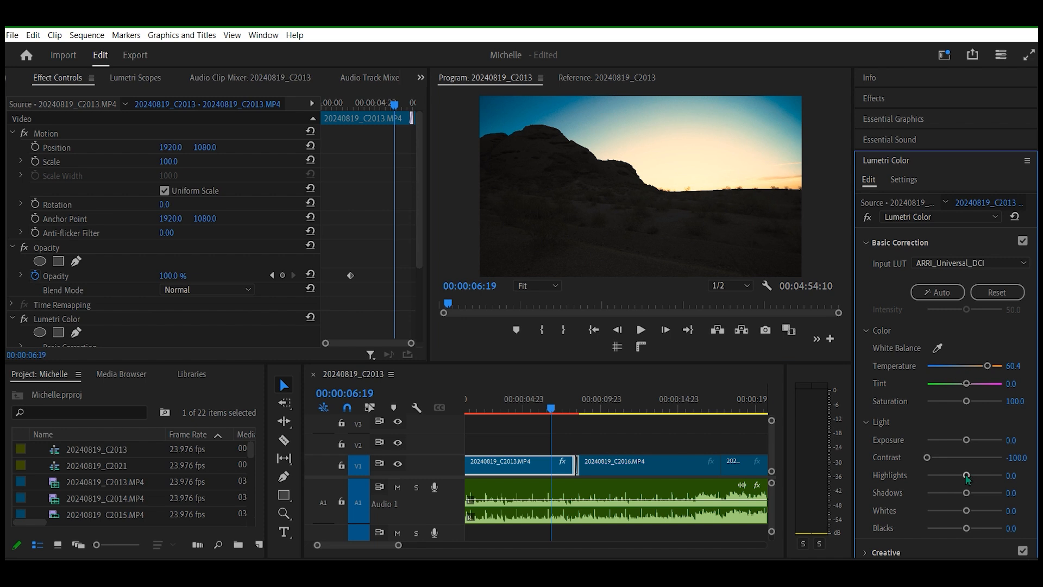
- Set the C2013 clip's Highlights to -100.0 and check the image in full screen
{"action": "left_click_drag", "start_coordinate": [968, 476], "coordinate": [920, 478]}
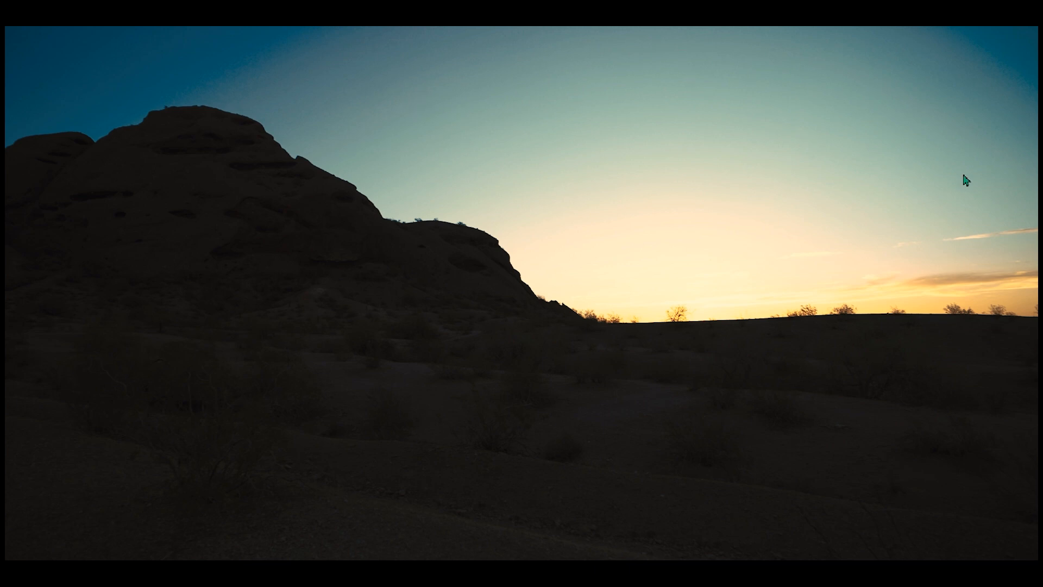
{"action": "key", "text": "Escape"}
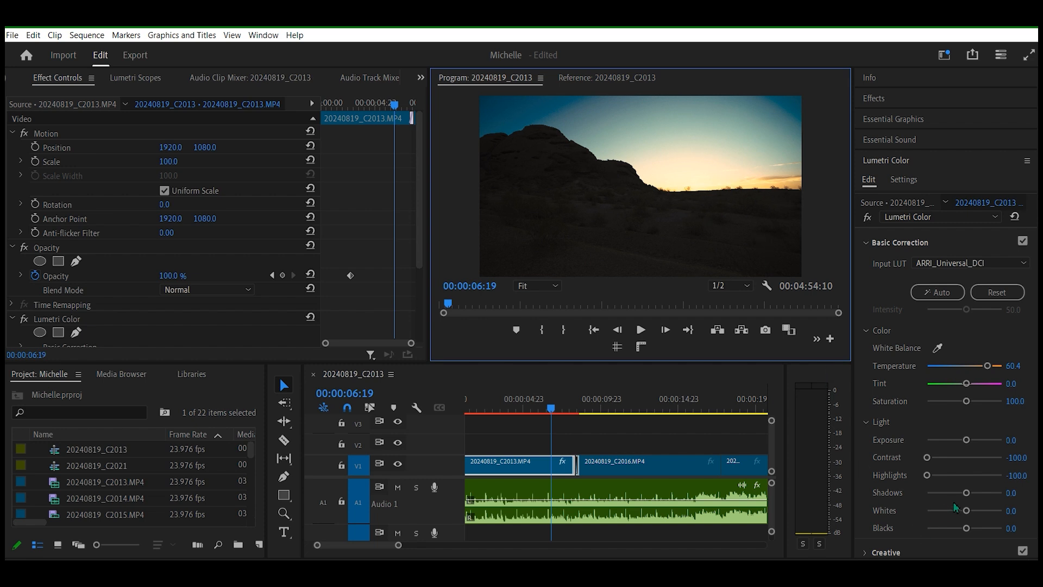
- Try Shadows at -100.0 on the C2013 clip, play it in full screen into the C2016 clip, and undo the Shadows change
{"action": "left_click_drag", "start_coordinate": [966, 493], "coordinate": [1013, 499]}
{"action": "left_click_drag", "start_coordinate": [966, 493], "coordinate": [924, 493]}
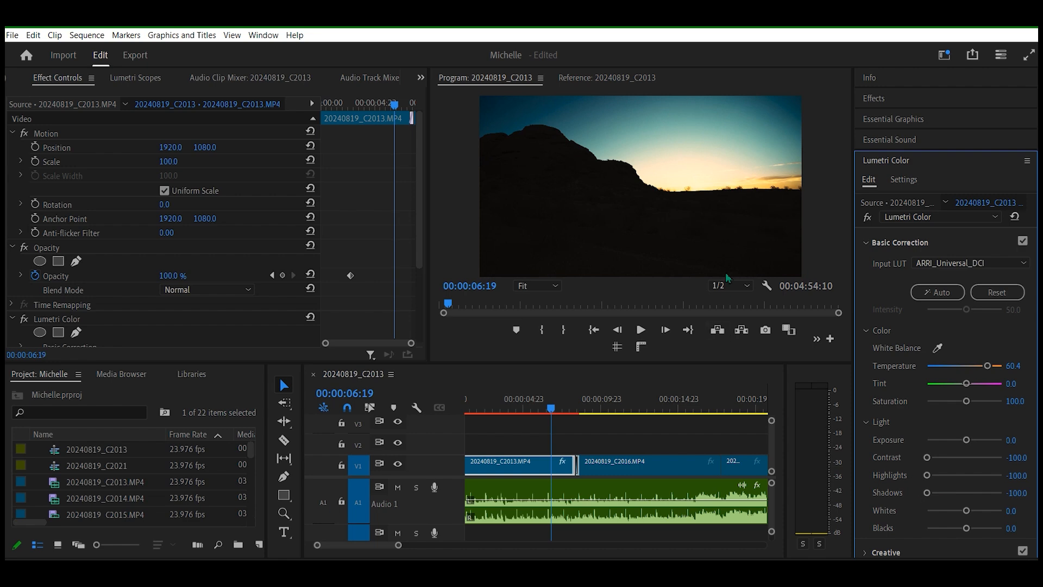
{"action": "key", "text": "ctrl+grave"}
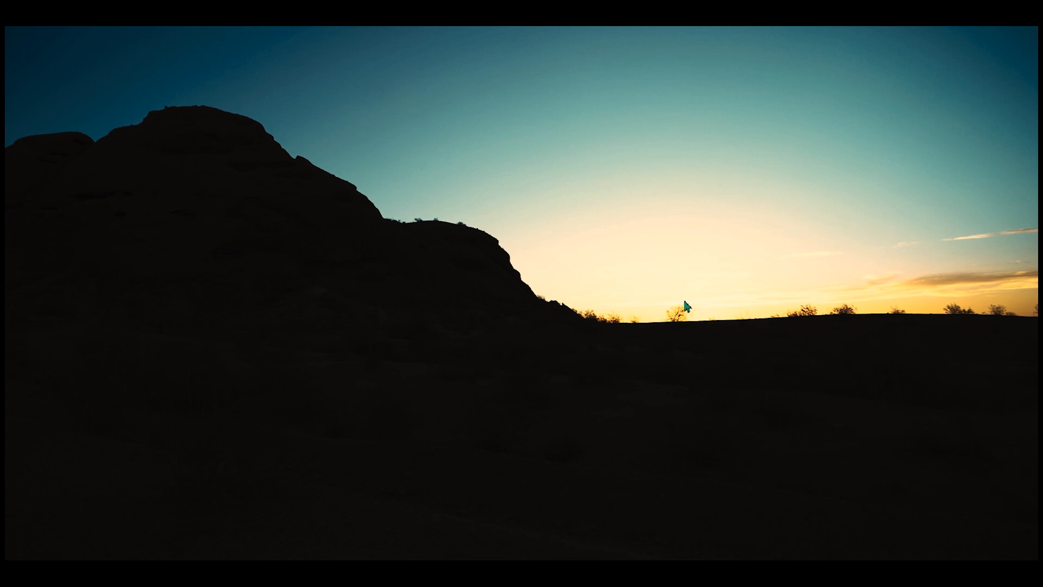
{"action": "key", "text": "space"}
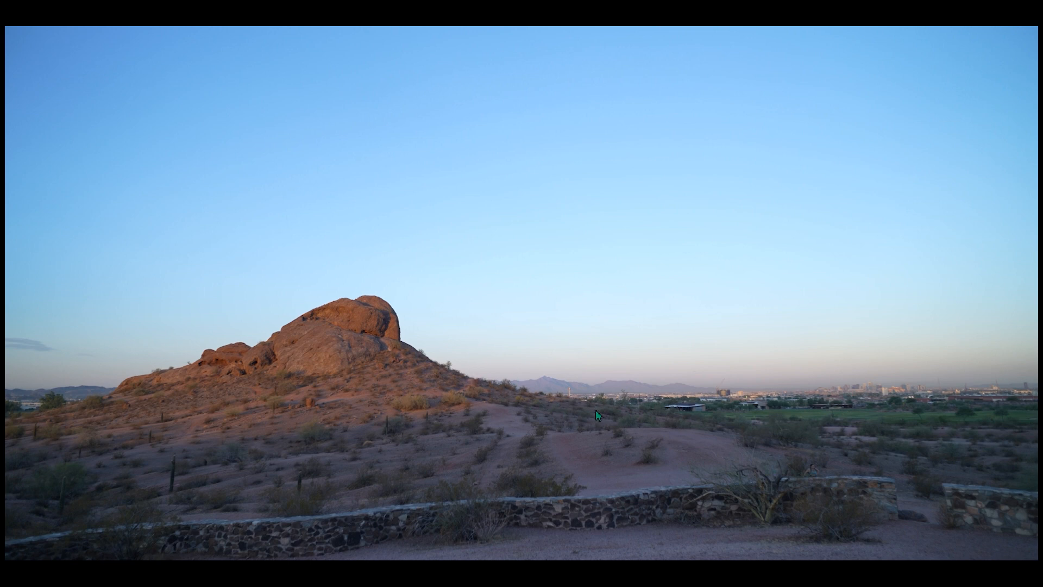
{"action": "key", "text": "Escape"}
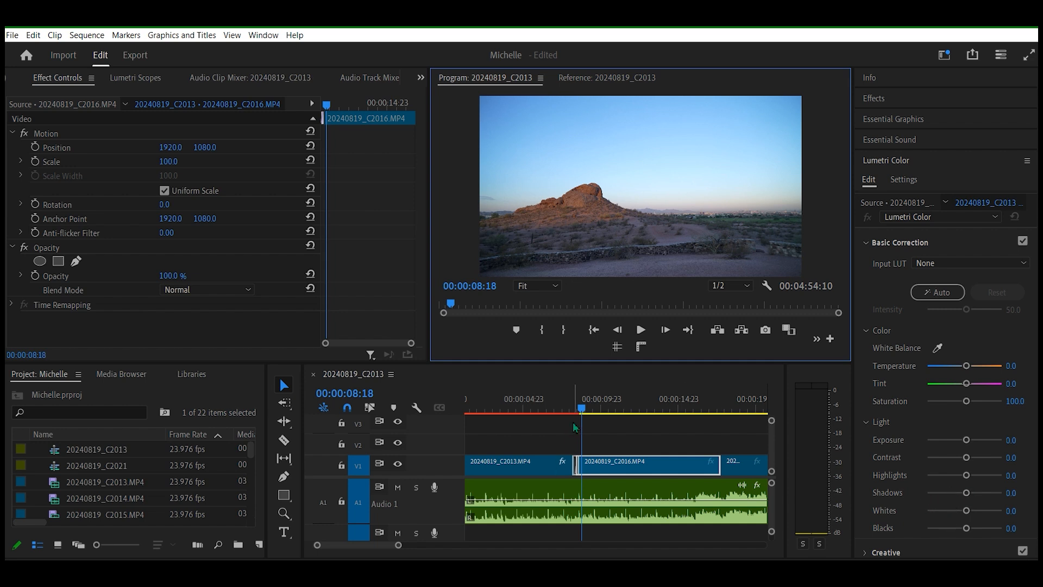
{"action": "left_click", "coordinate": [546, 467]}
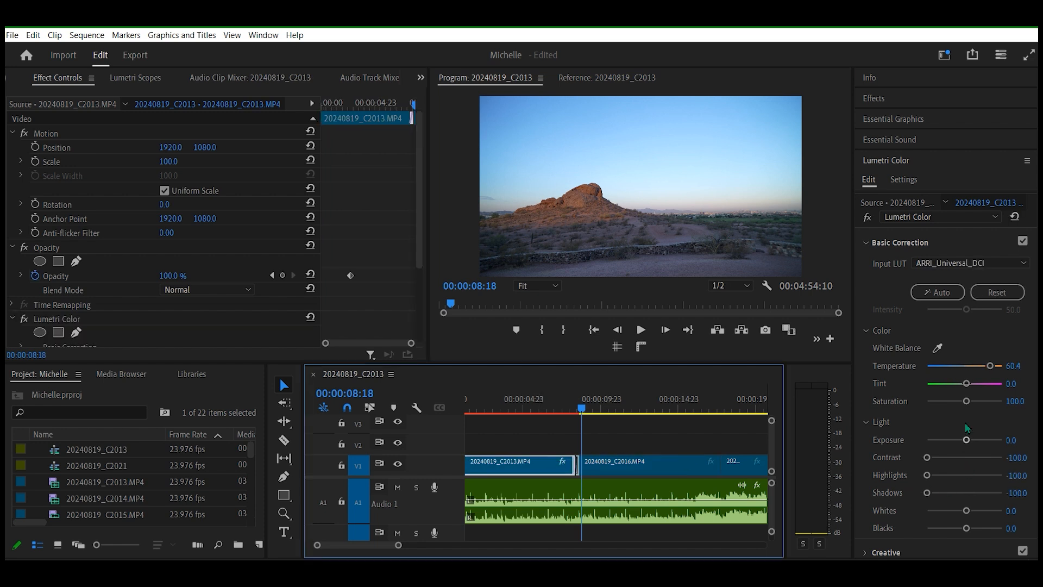
{"action": "left_click", "coordinate": [649, 463]}
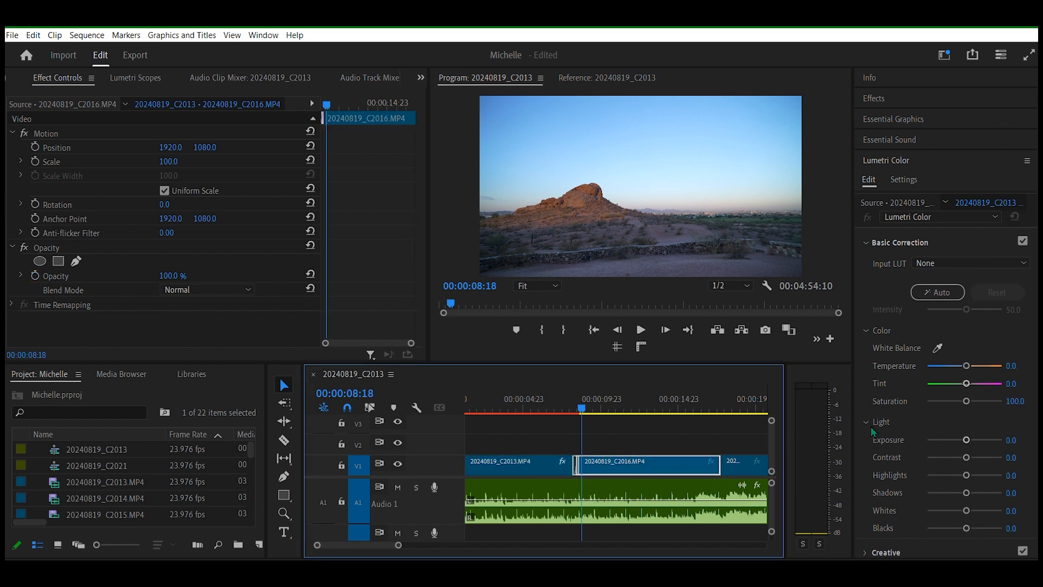
{"action": "left_click_drag", "start_coordinate": [581, 409], "coordinate": [550, 411]}
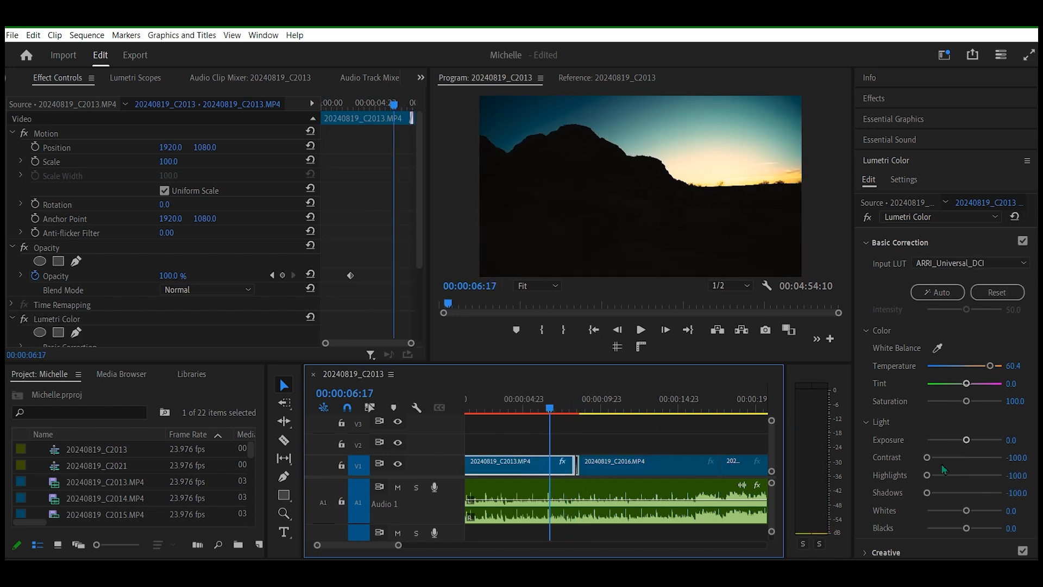
{"action": "key", "text": "ctrl+z"}
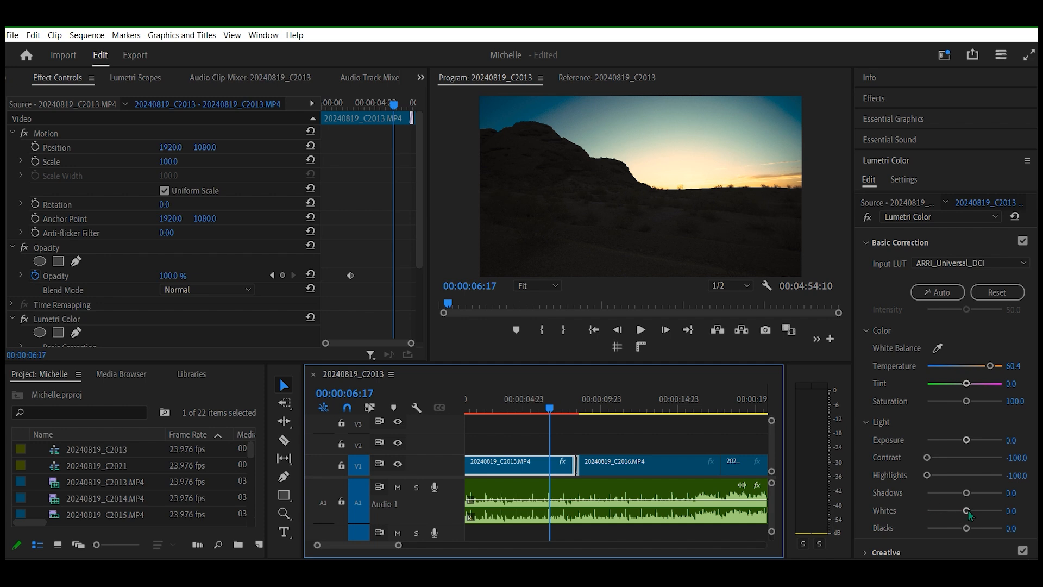
- Try Whites at 55.0 and Blacks at 74.8 on the C2013 clip, returning each to 0.0
{"action": "mouse_move", "coordinate": [968, 511]}
{"action": "left_mouse_down"}
{"action": "mouse_move", "coordinate": [978, 511]}
{"action": "mouse_move", "coordinate": [919, 512]}
{"action": "mouse_move", "coordinate": [986, 513]}
{"action": "left_mouse_up"}
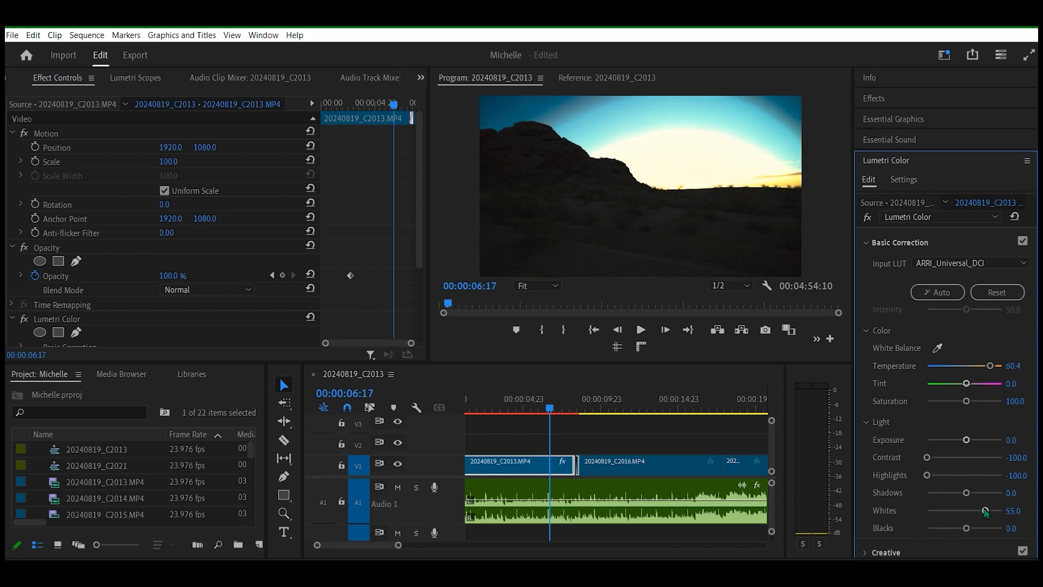
{"action": "double_click", "coordinate": [985, 511]}
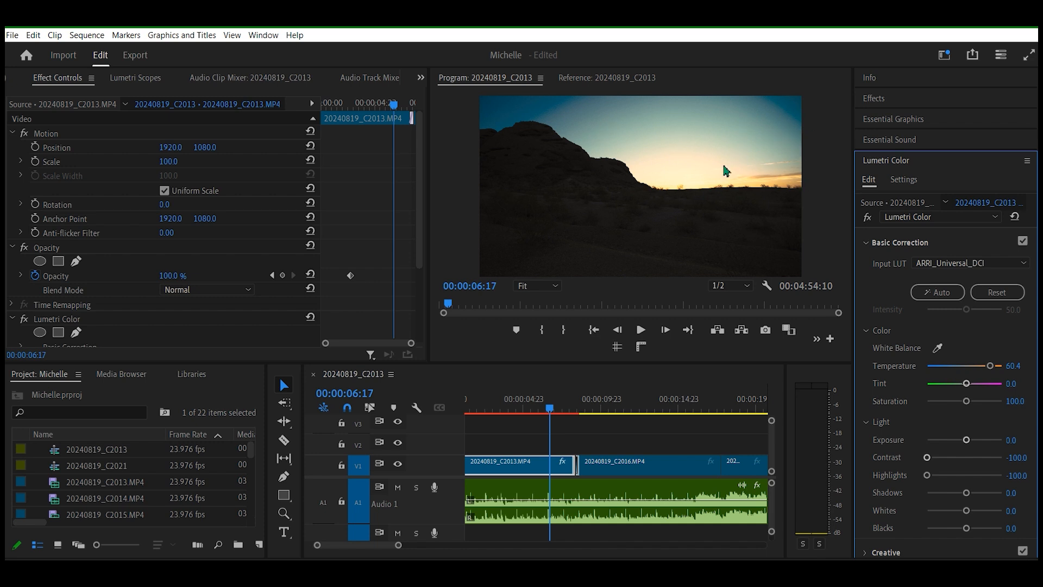
{"action": "key", "text": "ctrl+grave"}
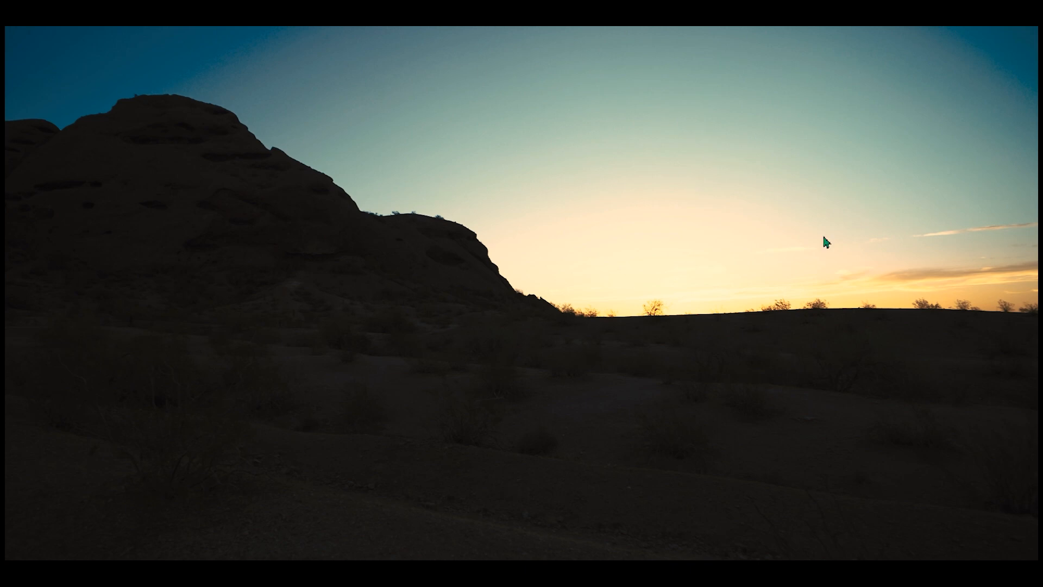
{"action": "key", "text": "ctrl+grave"}
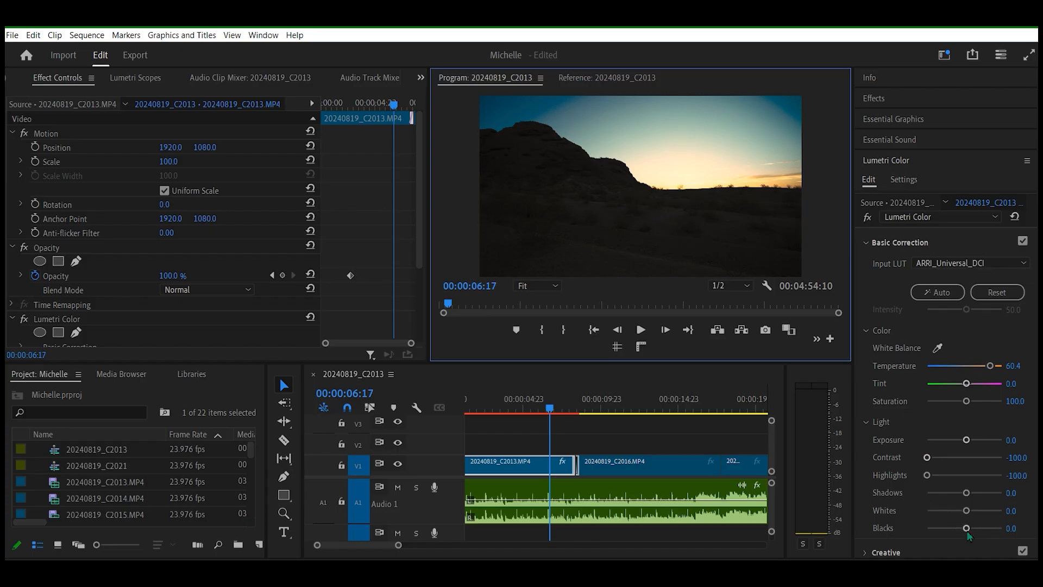
{"action": "left_click_drag", "start_coordinate": [967, 531], "coordinate": [993, 529]}
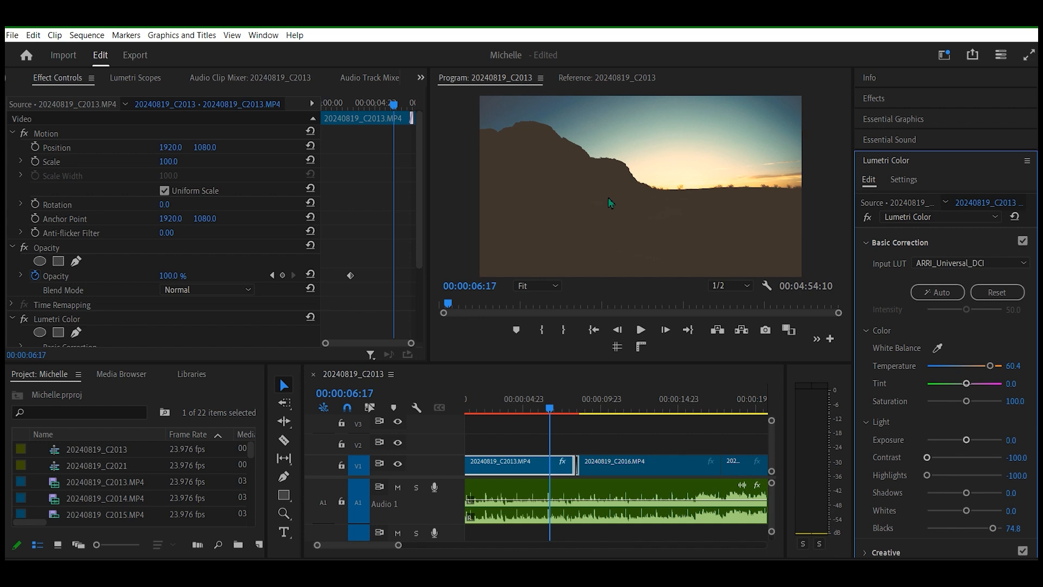
{"action": "key", "text": "ctrl+z"}
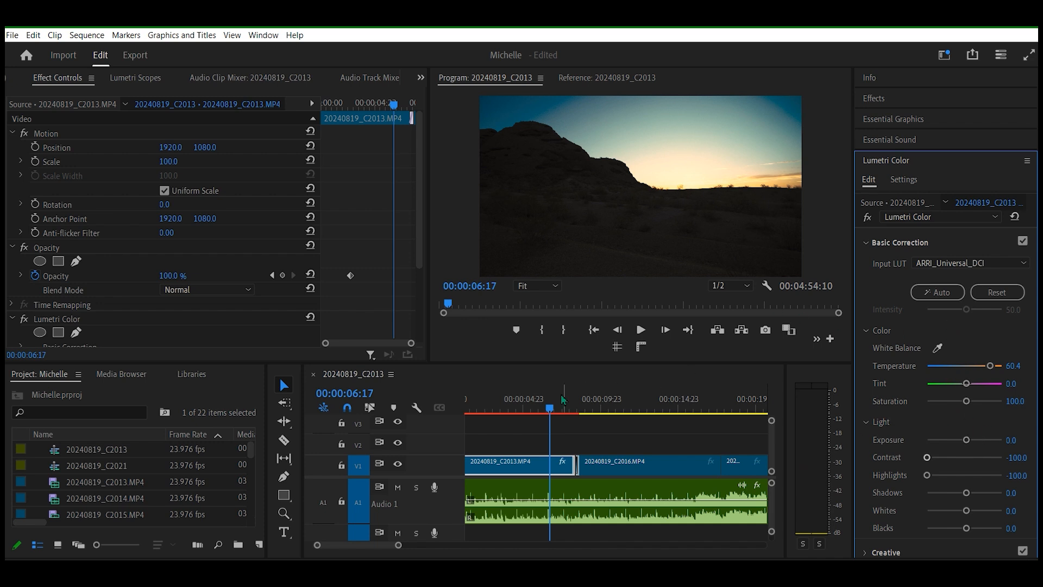
- Apply the ARRI_Universal_DCI input LUT to the C2016 clip and play it back in full screen
{"action": "left_click", "coordinate": [550, 414]}
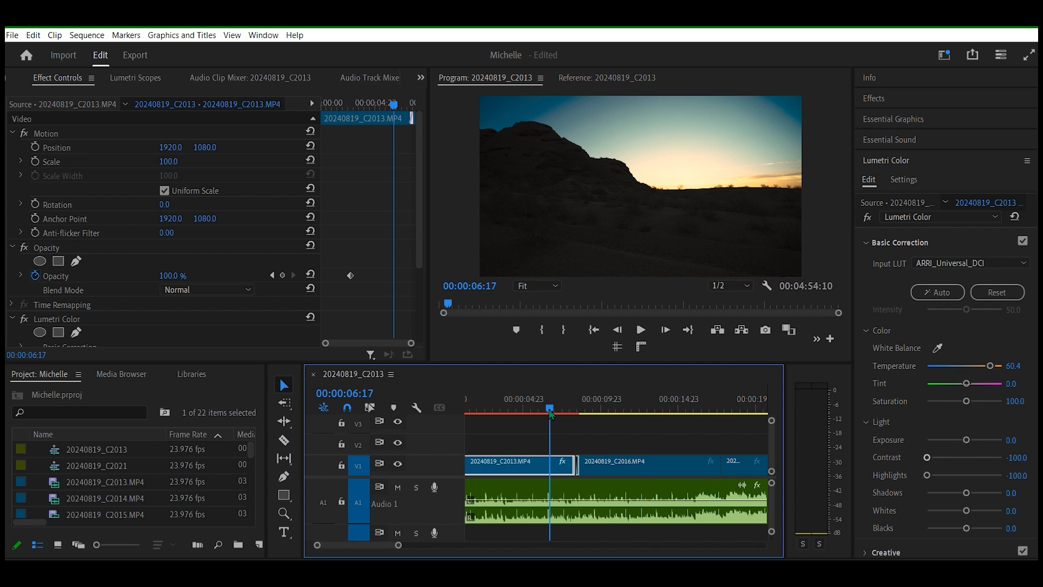
{"action": "left_click_drag", "start_coordinate": [550, 414], "coordinate": [601, 418]}
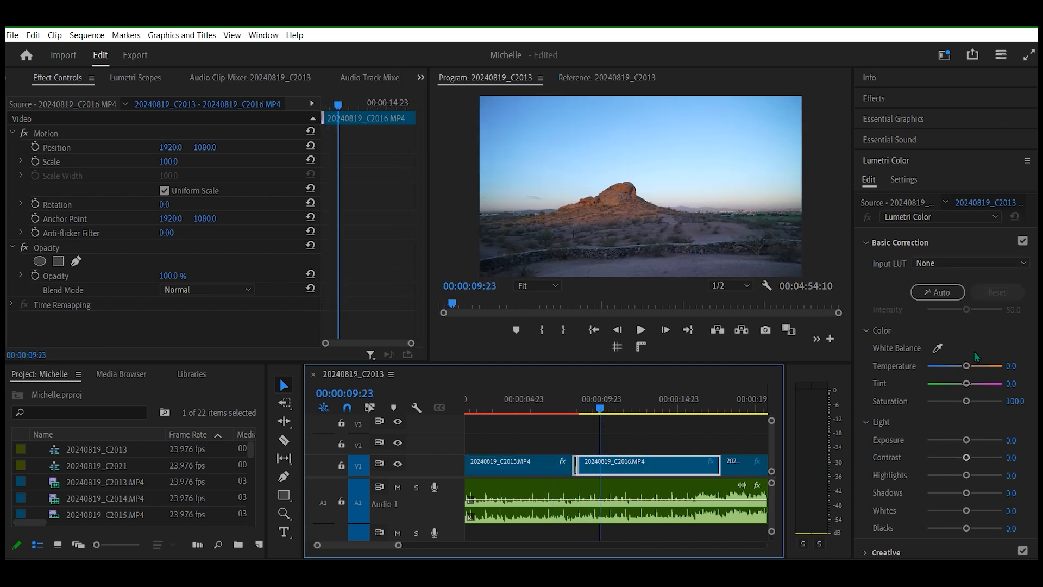
{"action": "left_click", "coordinate": [985, 266]}
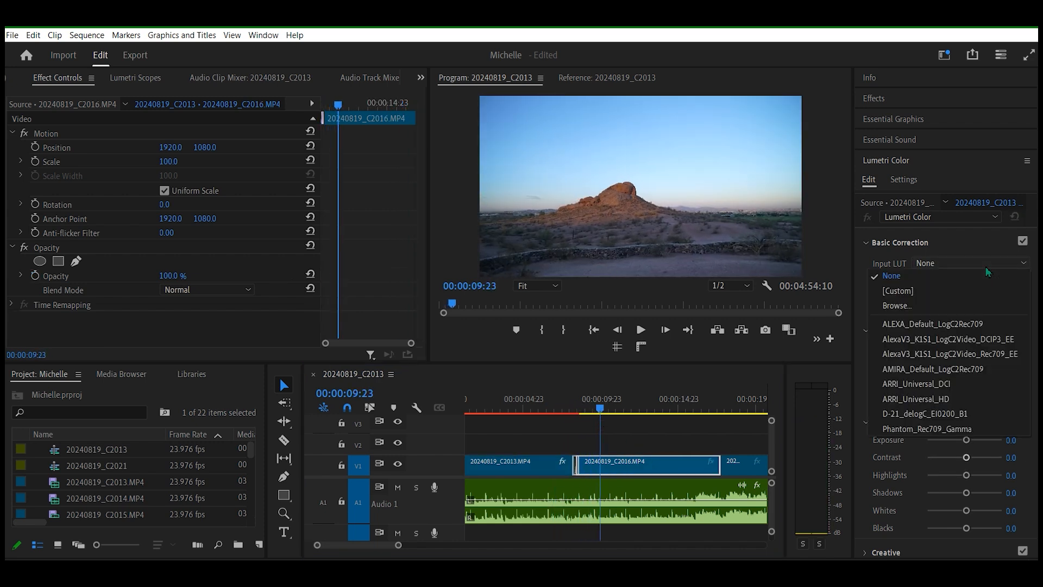
{"action": "left_click", "coordinate": [939, 384]}
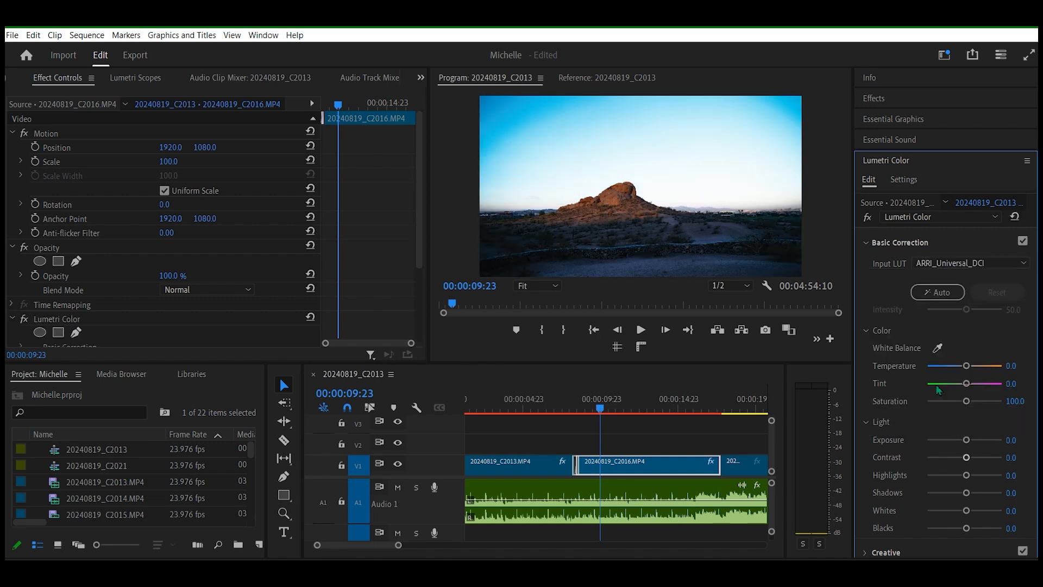
{"action": "left_click", "coordinate": [689, 293]}
{"action": "key", "text": "ctrl+grave"}
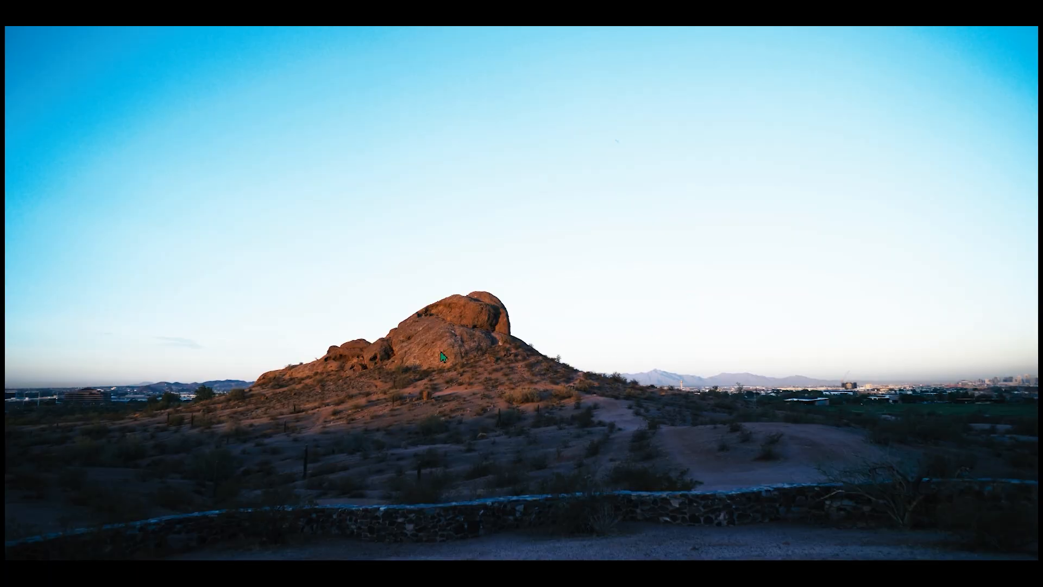
{"action": "key", "text": "space"}
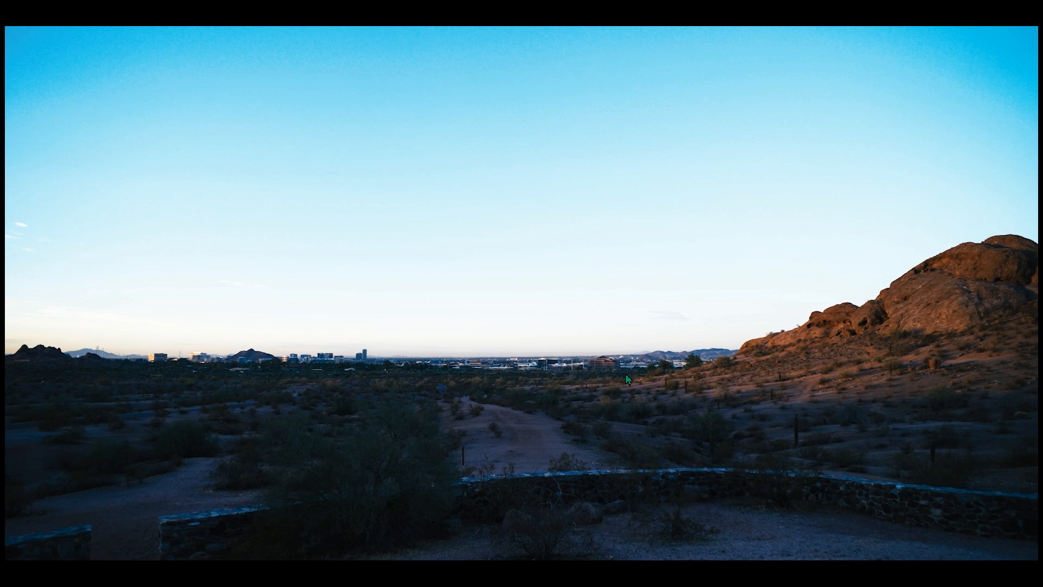
{"action": "key", "text": "Escape"}
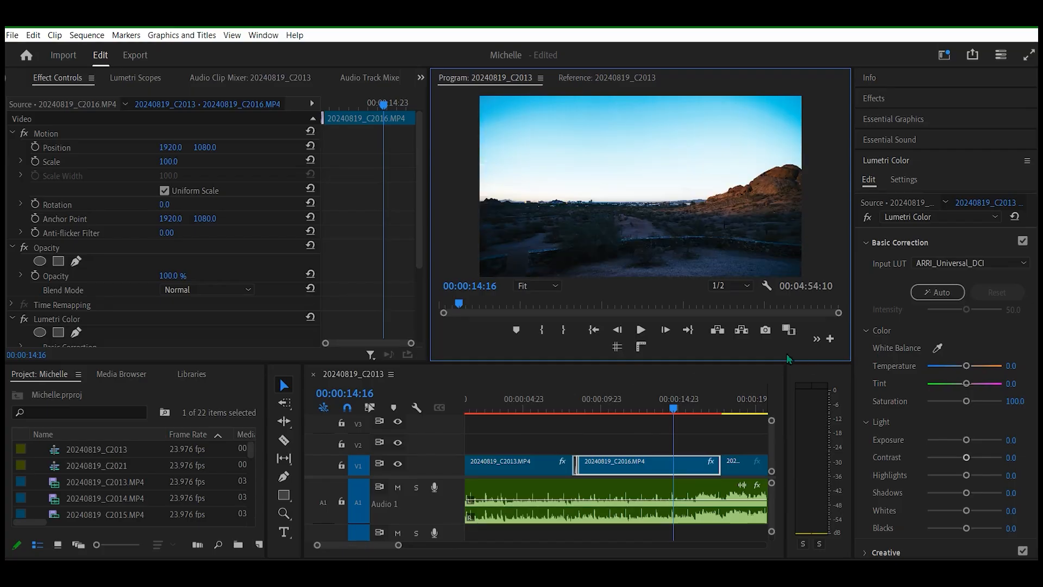
- Review the C2016 clip in full screen again and undo its input LUT
{"action": "key", "text": "ctrl+grave"}
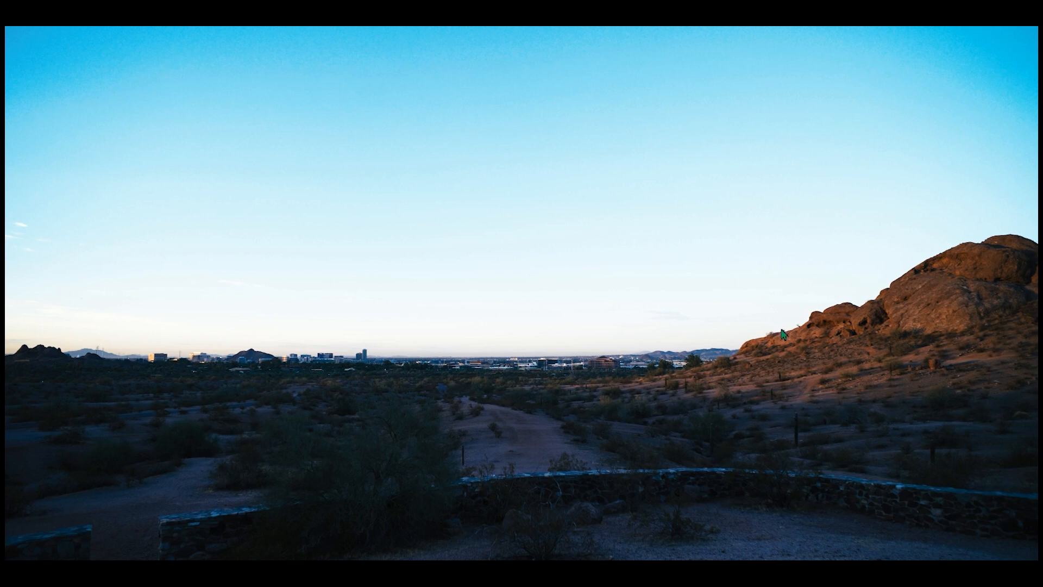
{"action": "key", "text": "ctrl+z"}
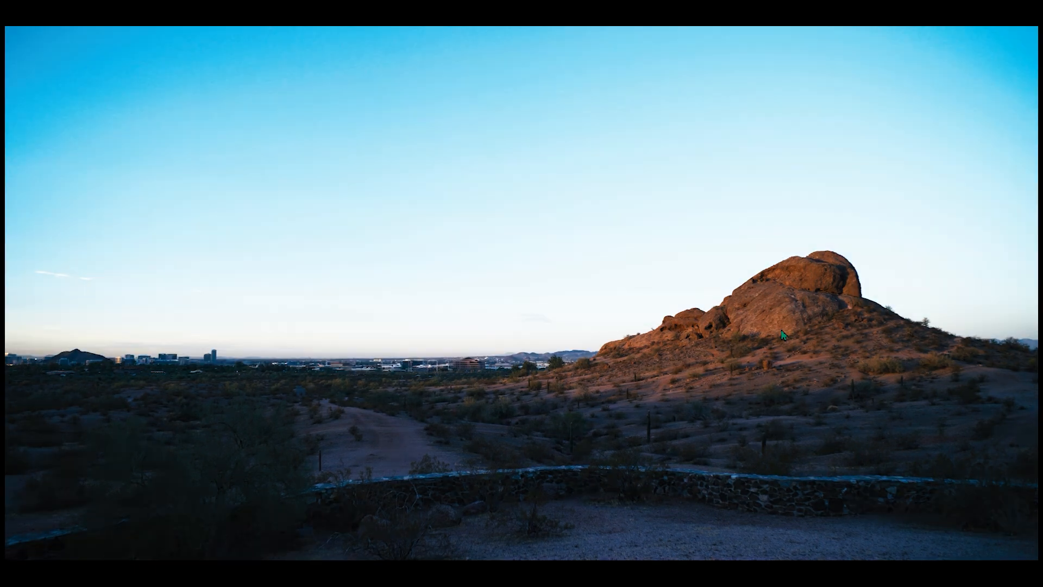
{"action": "key", "text": "ctrl+grave"}
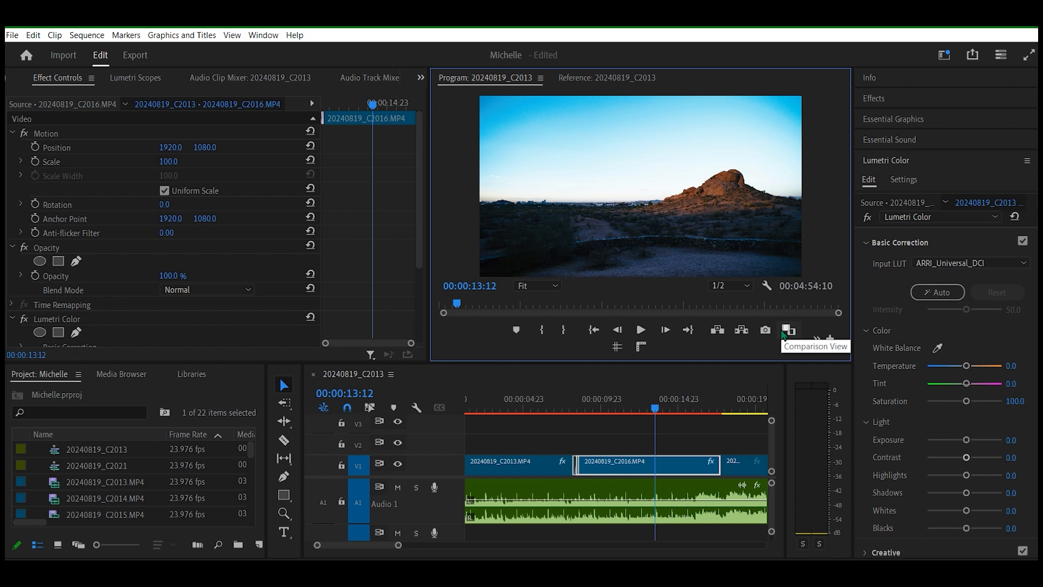
{"action": "key", "text": "ctrl+z"}
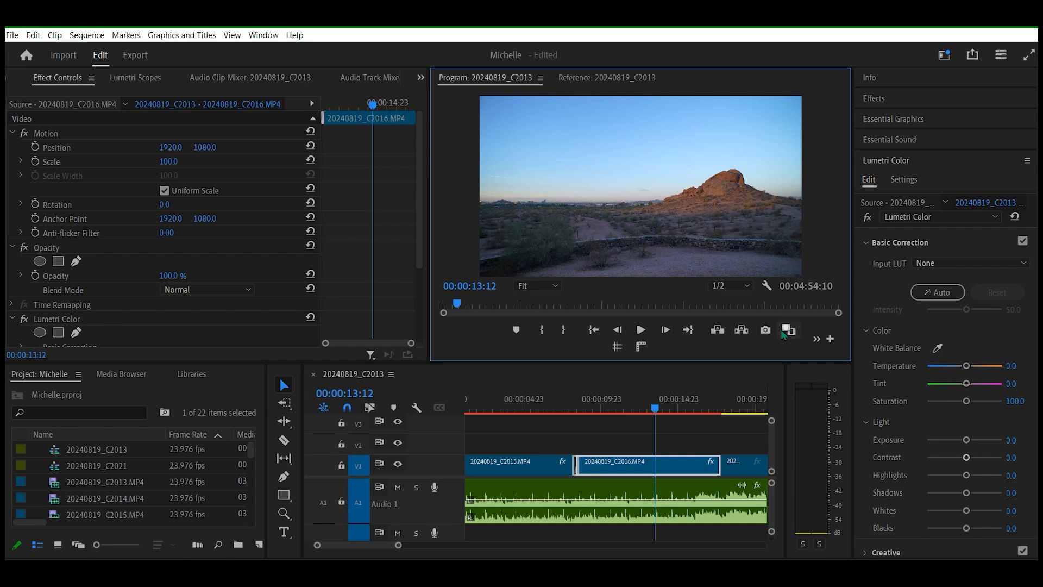
- Try the ALEXA_Default_LogC2Rec709 input LUT on the C2016 clip and play it back in full screen
{"action": "left_click", "coordinate": [951, 259]}
{"action": "left_click", "coordinate": [959, 323]}
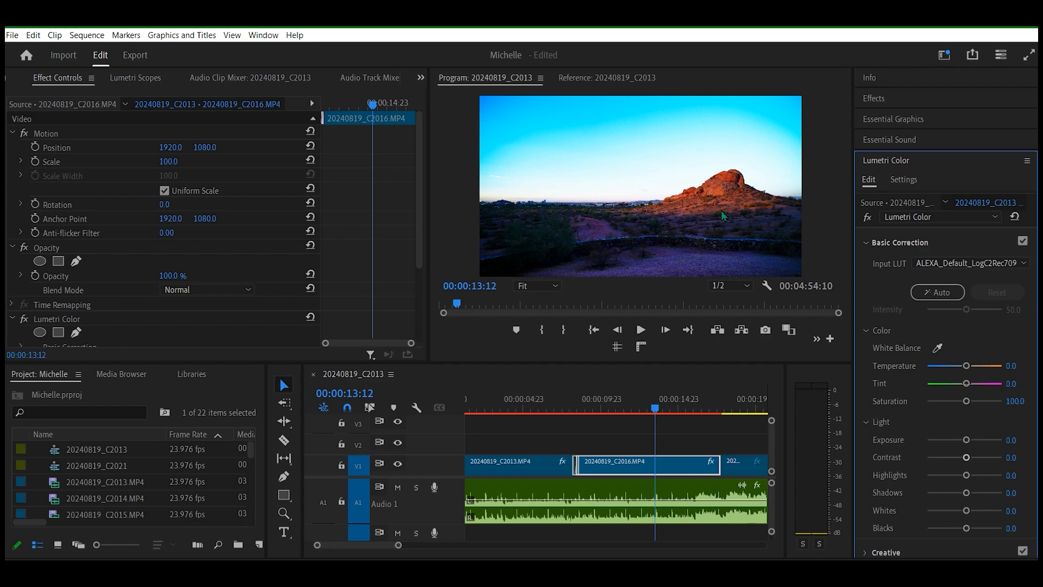
{"action": "key", "text": "ctrl+grave"}
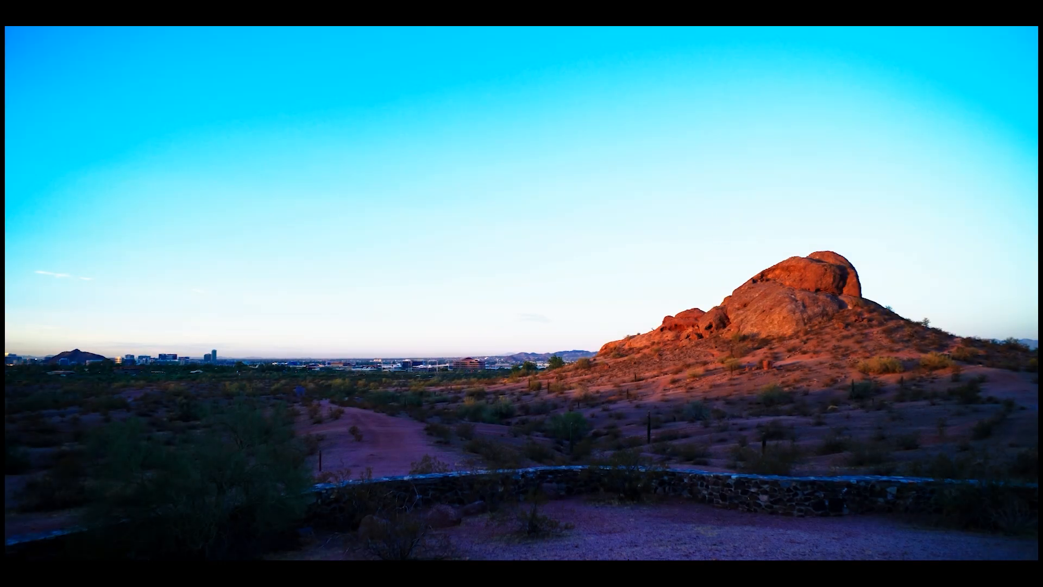
{"action": "key", "text": "space"}
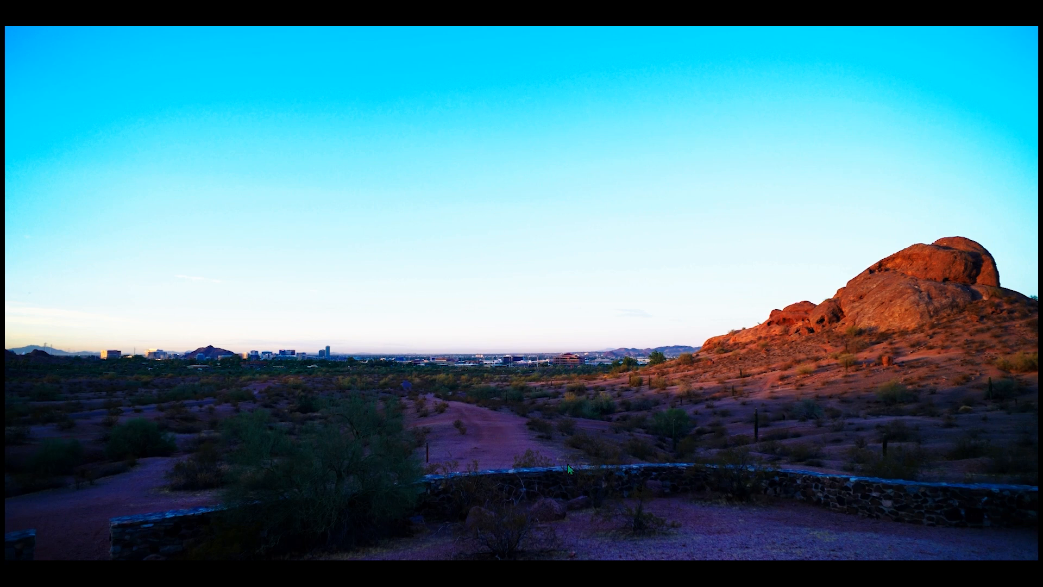
{"action": "key", "text": "Escape"}
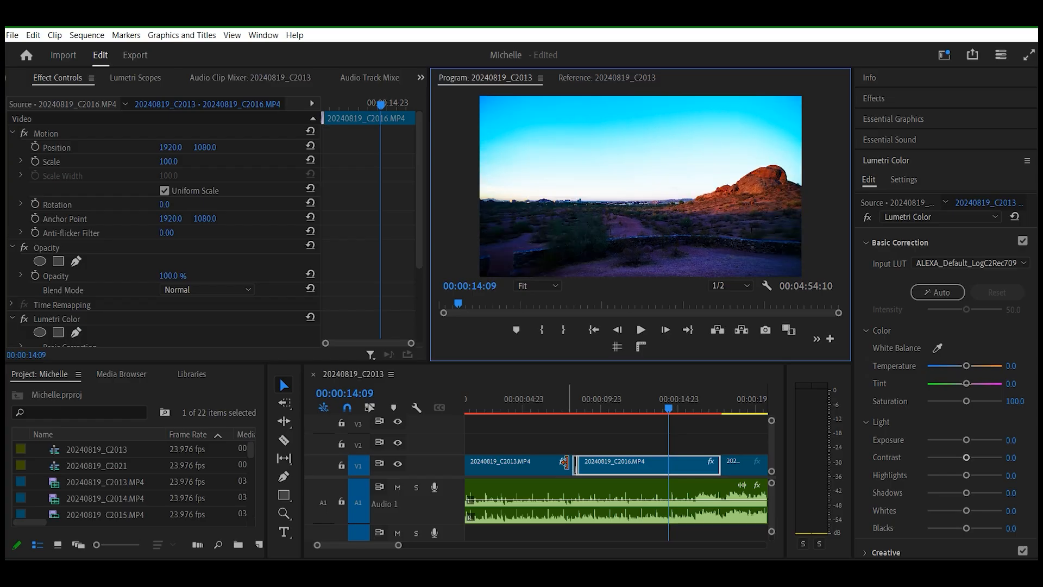
- Try the AlexaV3_K1S1_LogC2Video_DCIP3_EE, ARRI_Universal_HD and D-21_delogC_EI0200_B1 input LUTs on the C2016 clip in turn
{"action": "left_click", "coordinate": [981, 262]}
{"action": "left_click", "coordinate": [969, 341]}
{"action": "left_click", "coordinate": [945, 264]}
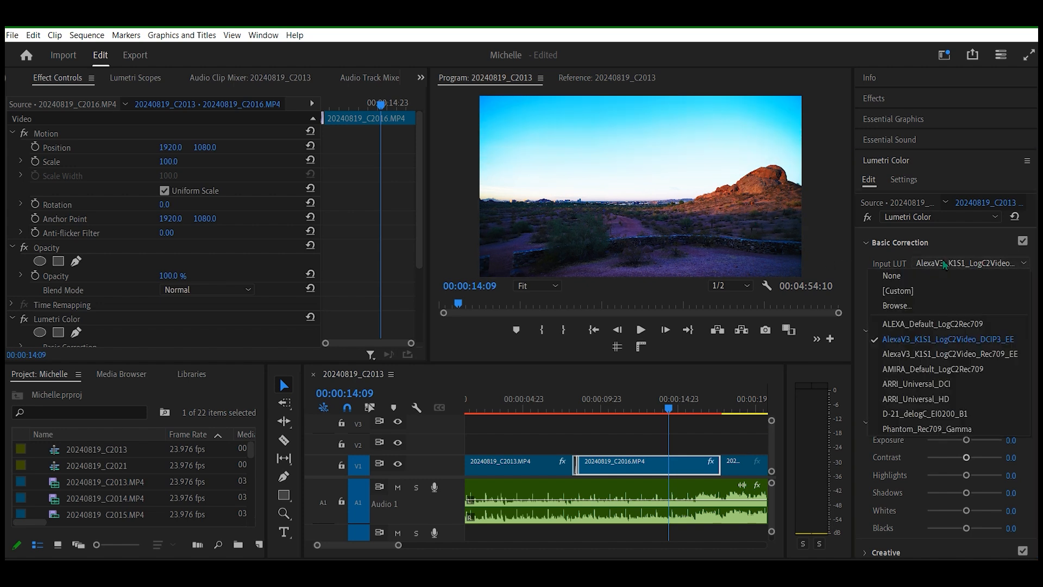
{"action": "left_click", "coordinate": [955, 400]}
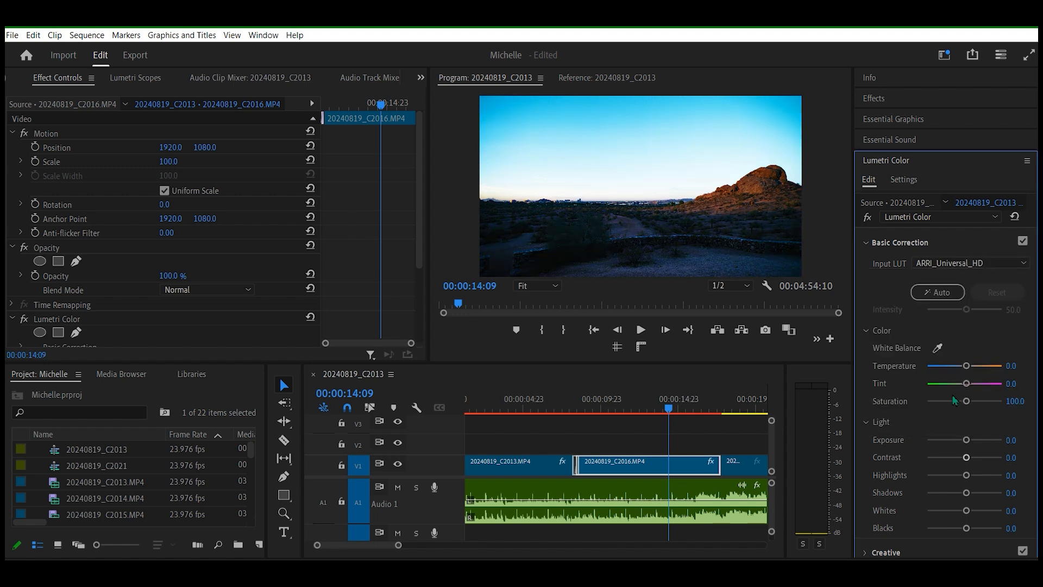
{"action": "left_click", "coordinate": [986, 266]}
{"action": "left_click", "coordinate": [945, 413]}
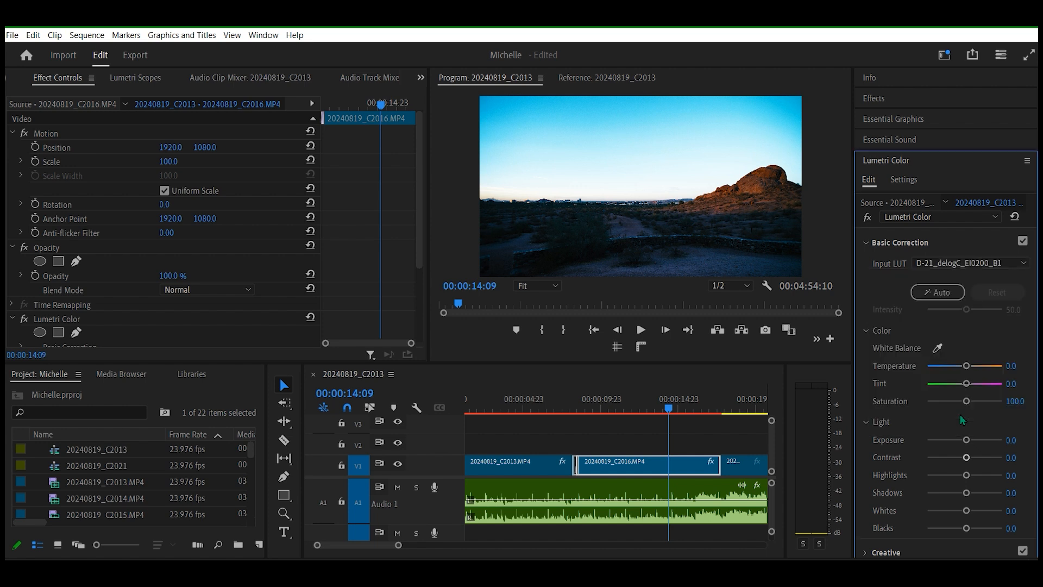
- Try the Phantom_Rec709_Gamma input LUT on the C2016 clip and view it in full screen
{"action": "left_click", "coordinate": [994, 263]}
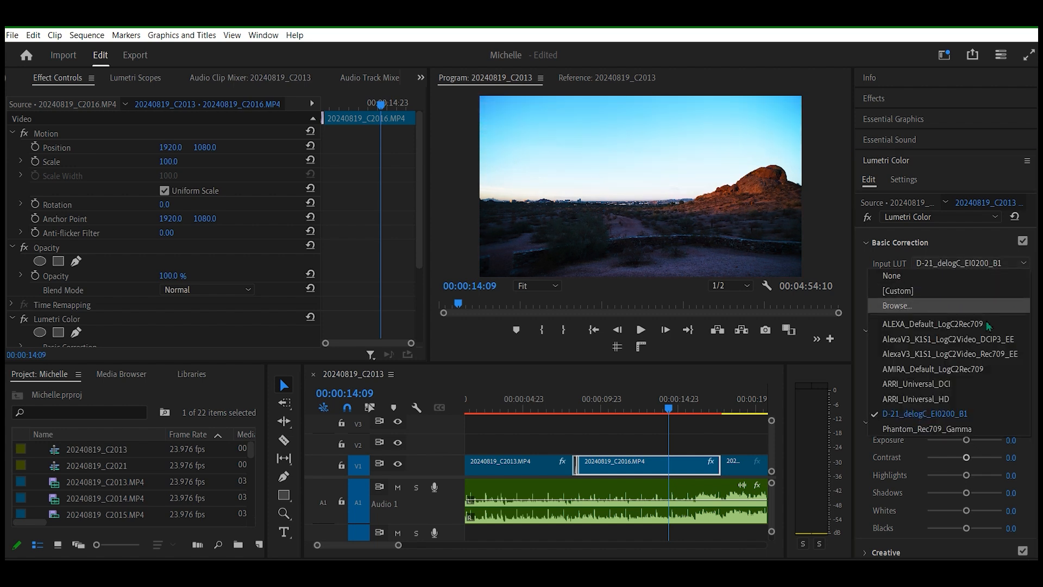
{"action": "left_click", "coordinate": [973, 429]}
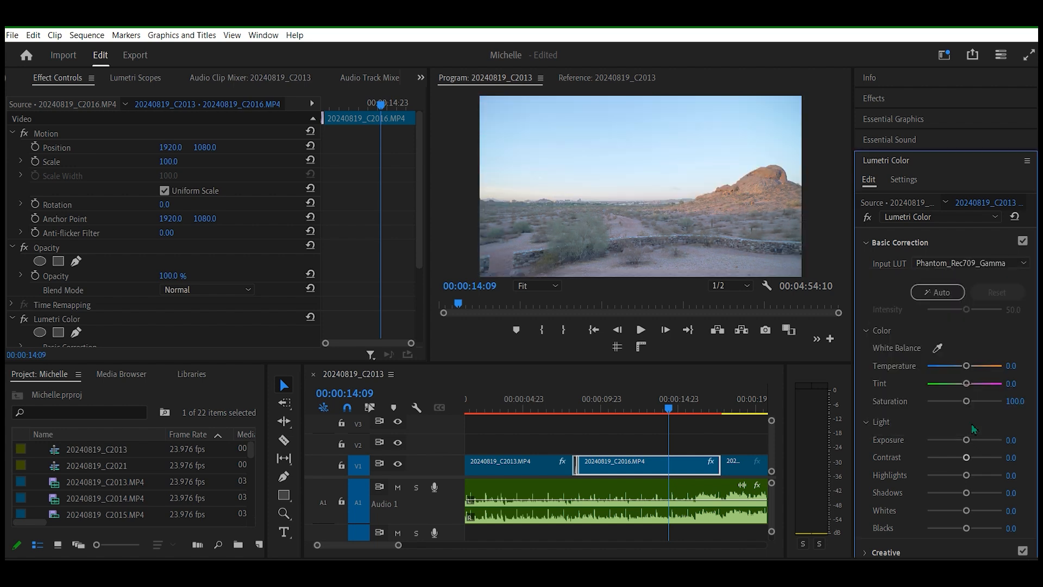
{"action": "left_click", "coordinate": [698, 193]}
{"action": "key", "text": "ctrl+grave"}
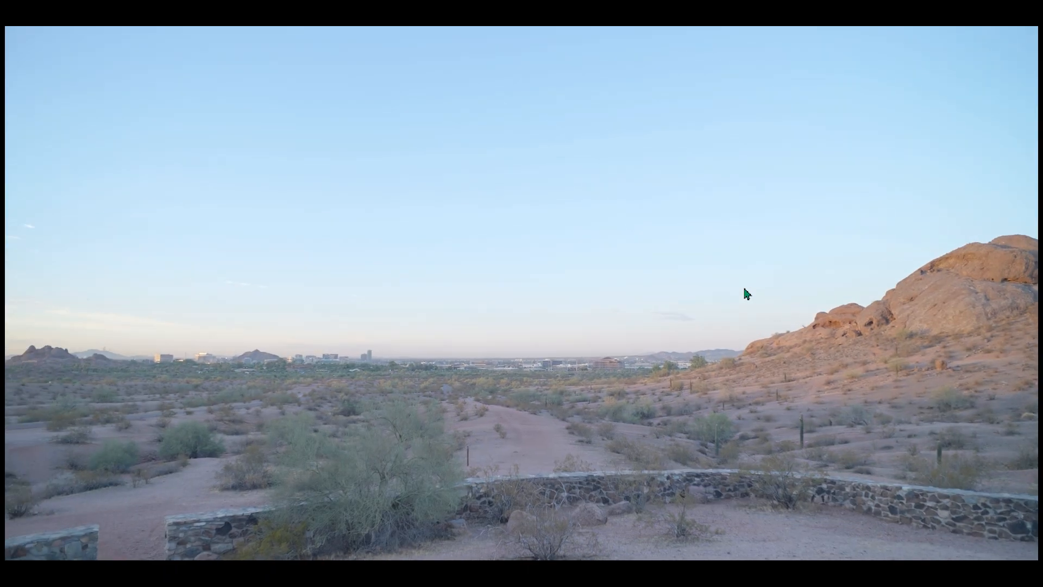
{"action": "key", "text": "Escape"}
- Set the C2016 clip's input LUT to None and move the playhead back to 00:00:12:09
{"action": "left_click", "coordinate": [961, 263]}
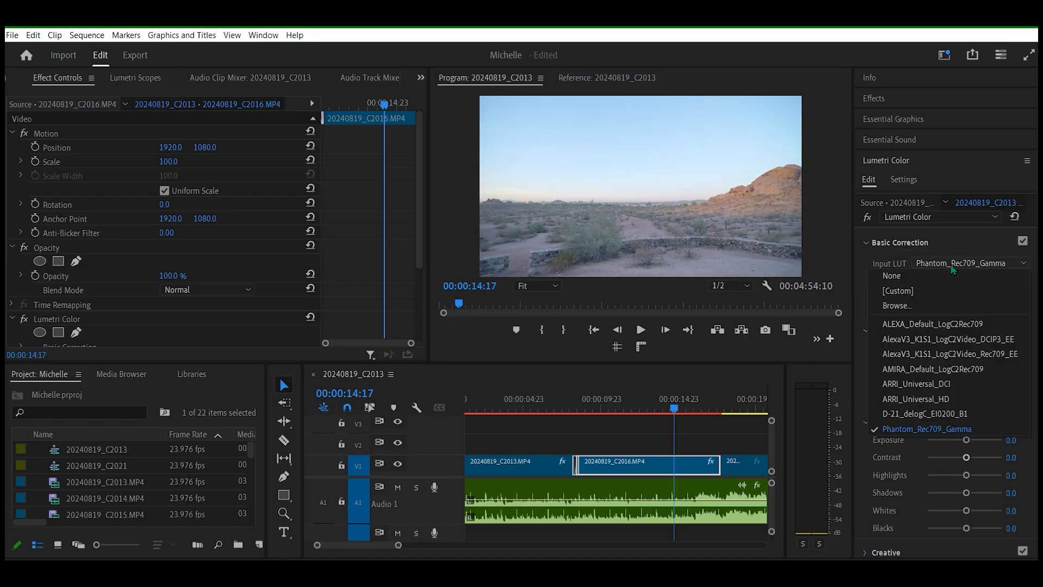
{"action": "left_click", "coordinate": [946, 276]}
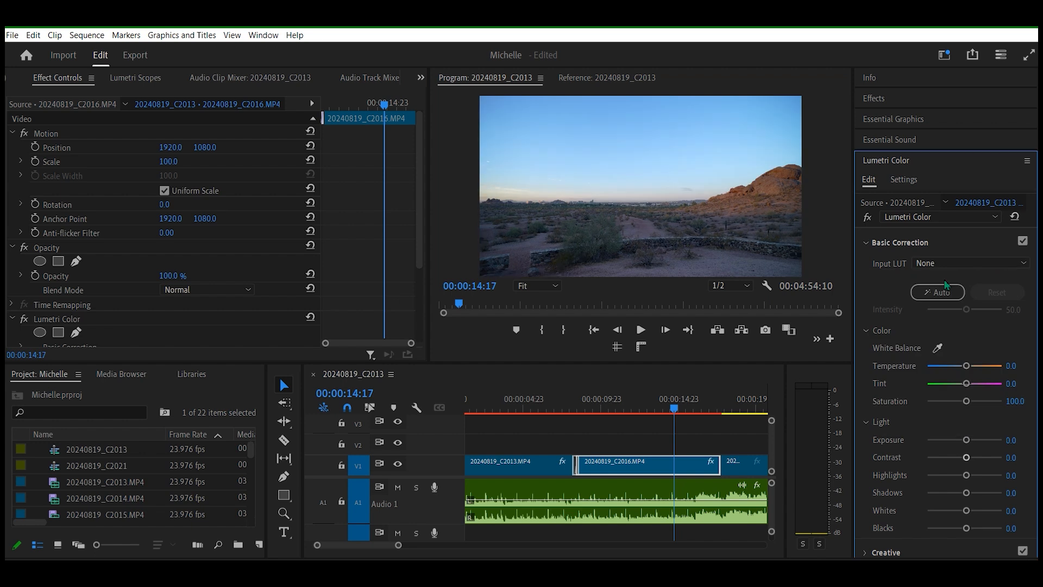
{"action": "left_click_drag", "start_coordinate": [673, 409], "coordinate": [641, 410]}
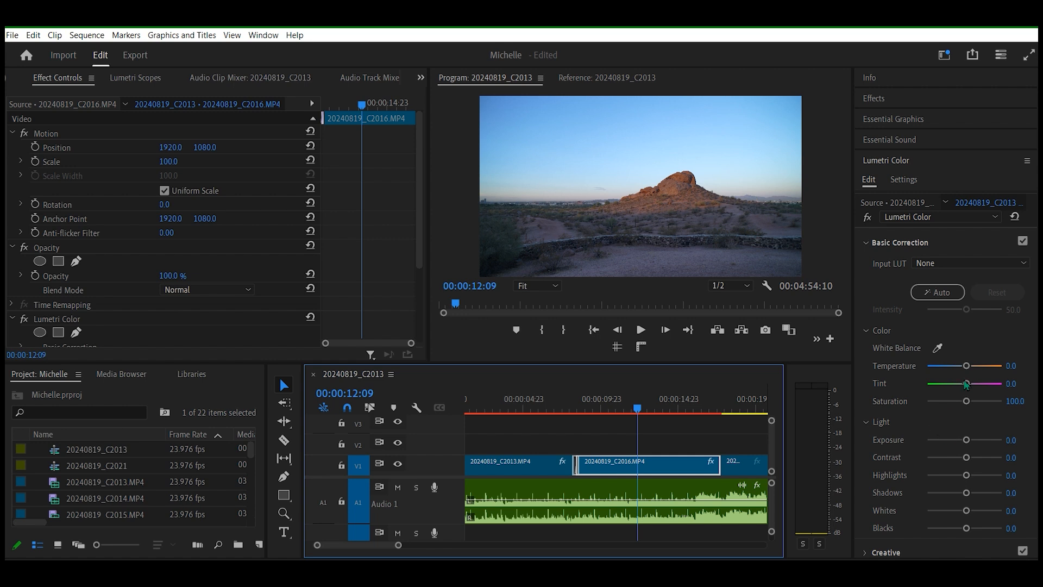
- Browse the Creative looks for the C2016 clip and apply CineSpace2383sRGB6bit
{"action": "scroll", "coordinate": [1029, 387], "scroll_direction": "down", "scroll_amount": 1}
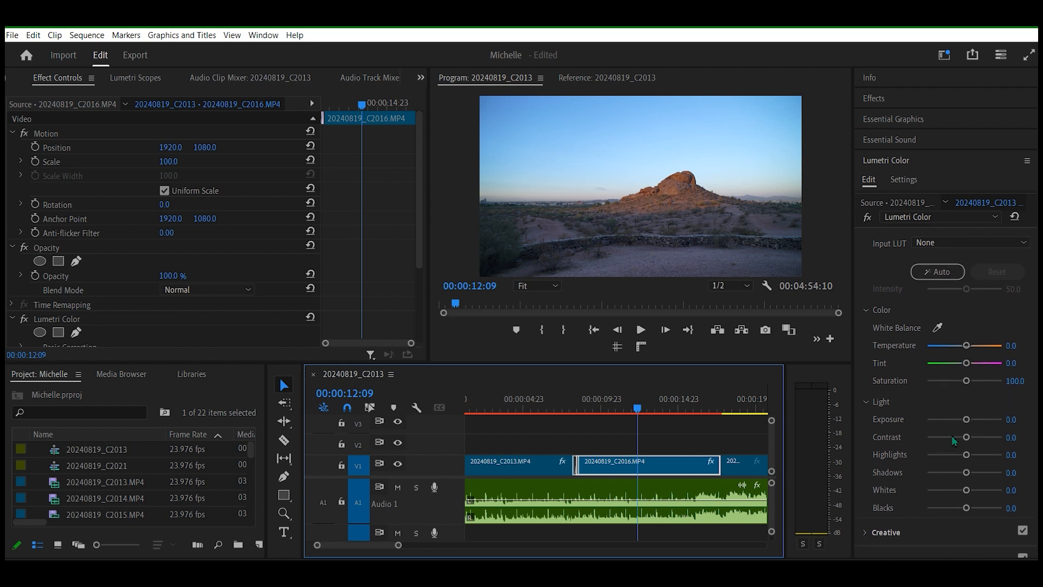
{"action": "scroll", "coordinate": [897, 500], "scroll_direction": "down", "scroll_amount": 2}
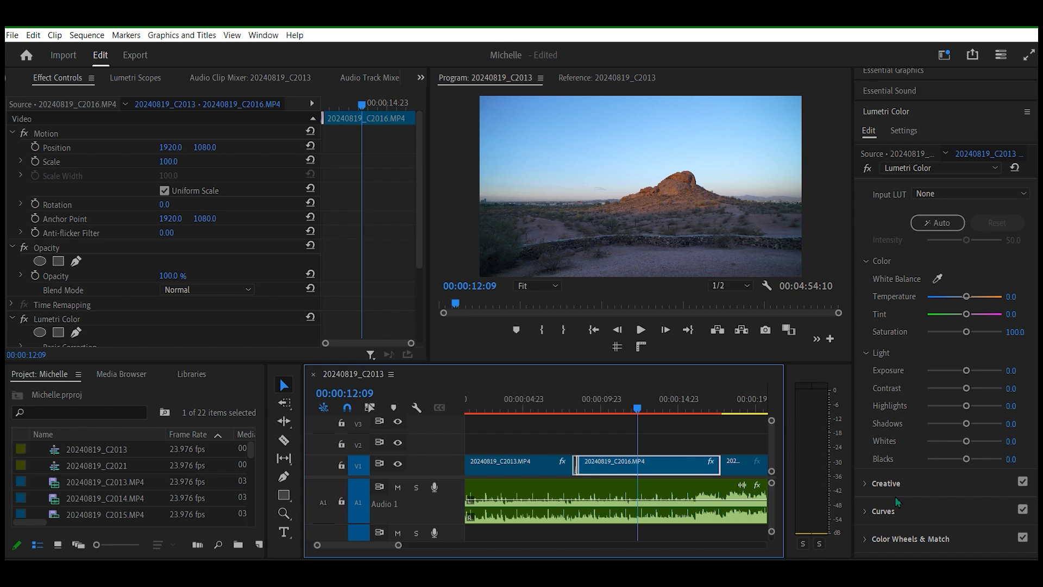
{"action": "left_click", "coordinate": [867, 488]}
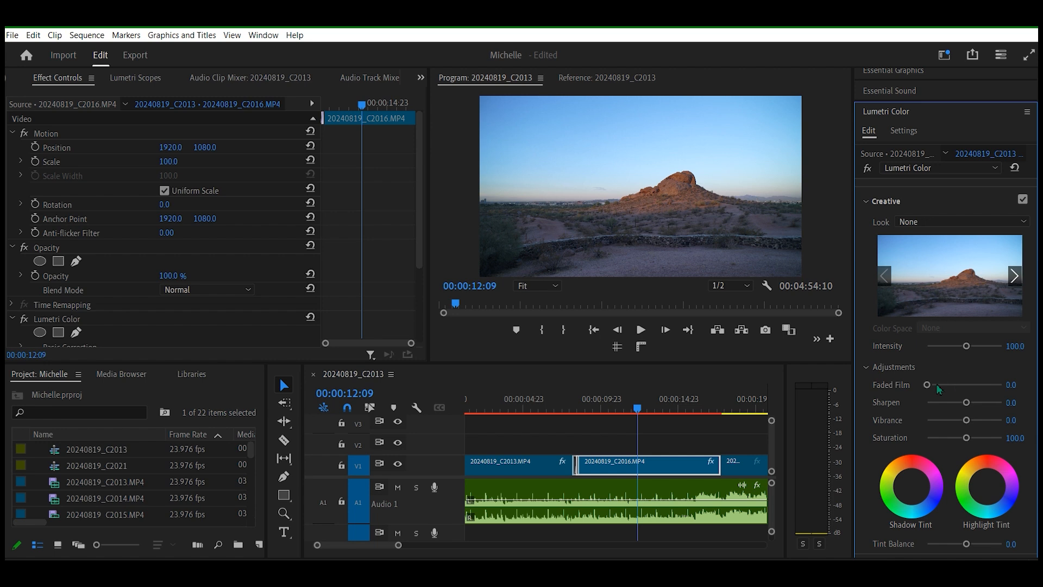
{"action": "left_click", "coordinate": [989, 224]}
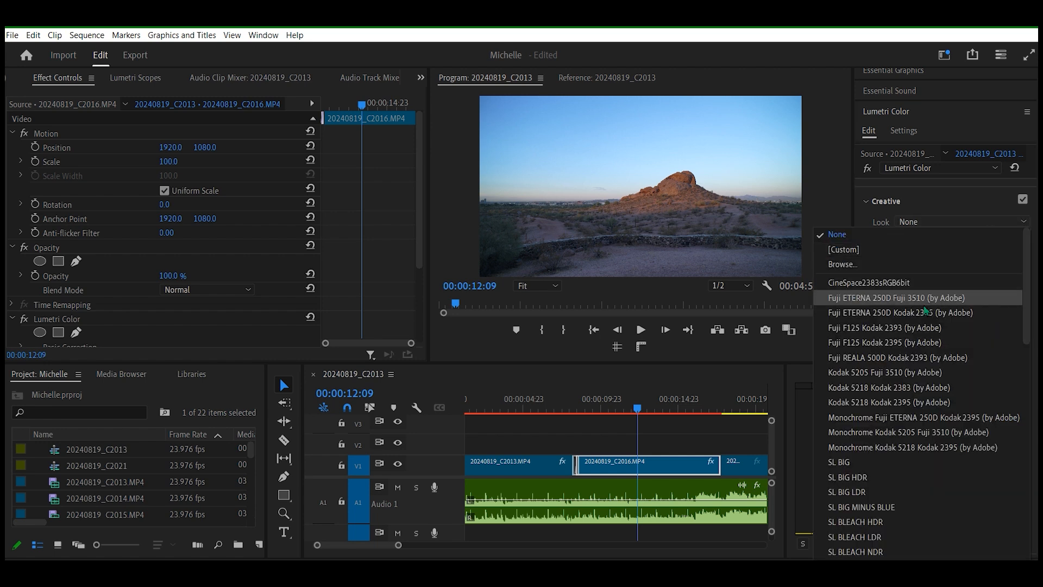
{"action": "scroll", "coordinate": [1032, 295], "scroll_direction": "down", "scroll_amount": 3}
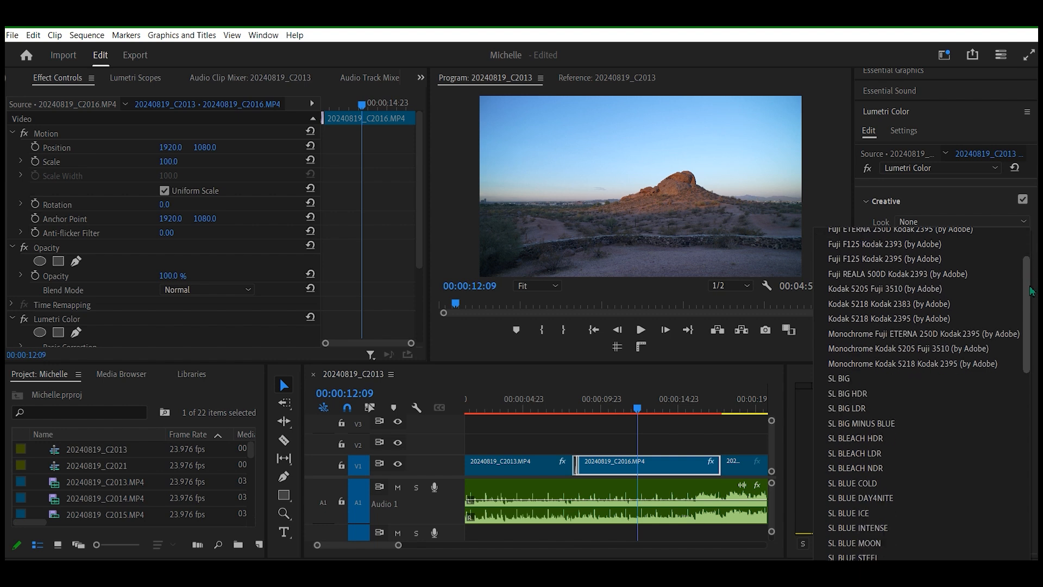
{"action": "scroll", "coordinate": [1032, 295], "scroll_direction": "down", "scroll_amount": 5}
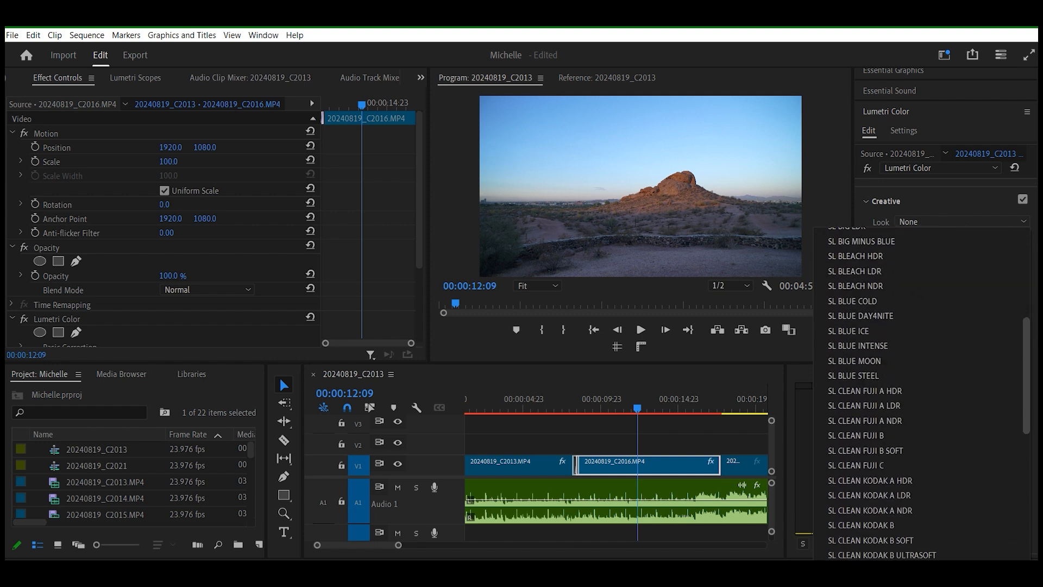
{"action": "scroll", "coordinate": [923, 391], "scroll_direction": "down", "scroll_amount": 8}
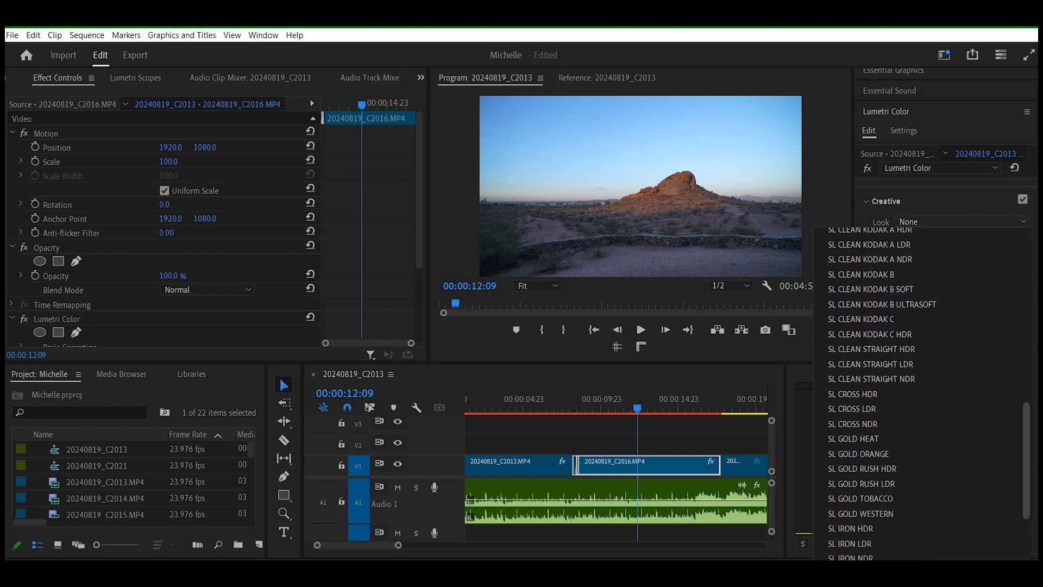
{"action": "scroll", "coordinate": [924, 391], "scroll_direction": "down", "scroll_amount": 5}
{"action": "scroll", "coordinate": [924, 391], "scroll_direction": "up", "scroll_amount": 20}
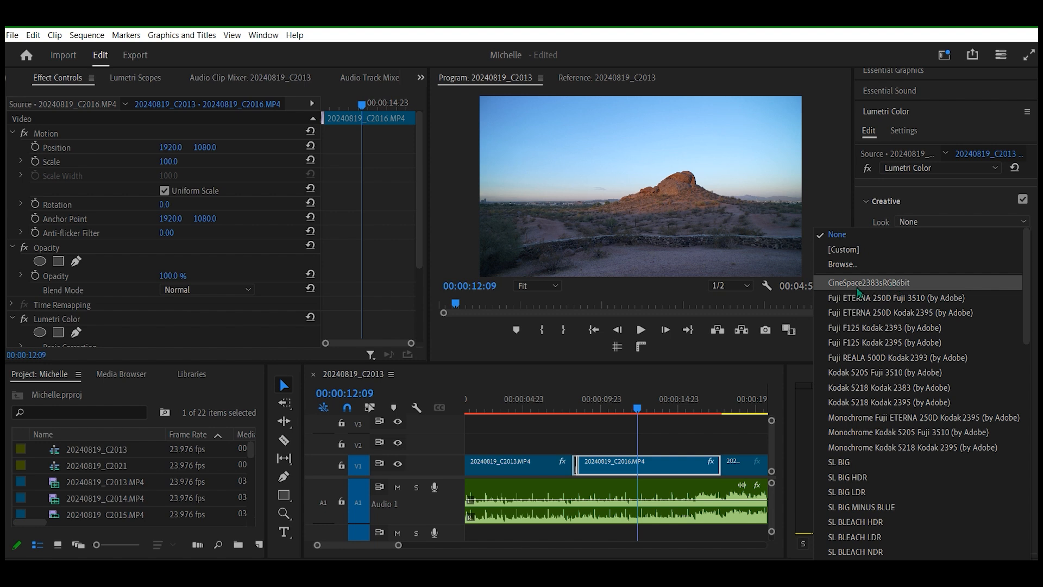
{"action": "left_click", "coordinate": [871, 283]}
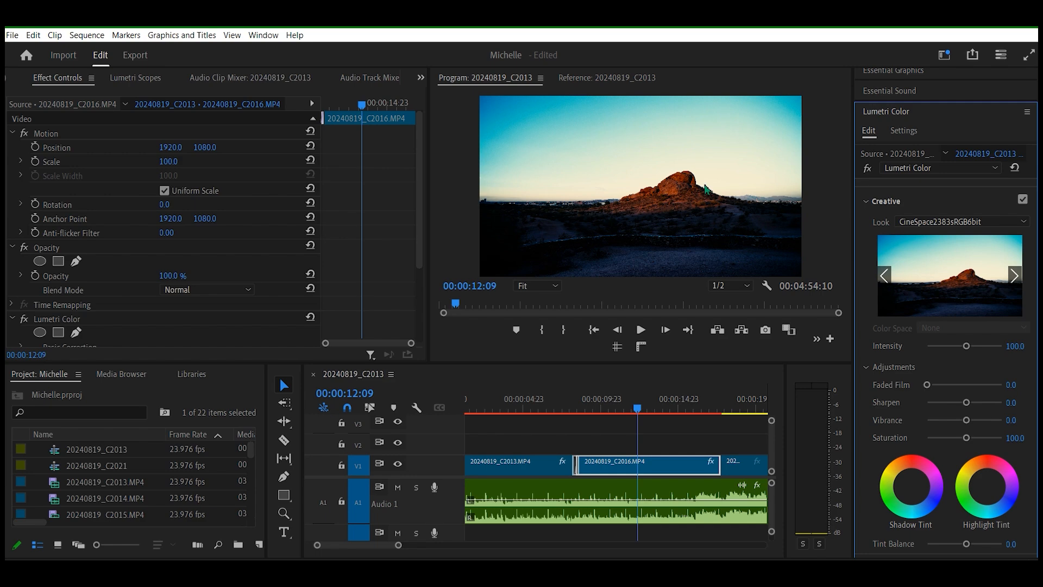
- Play the C2016 clip in full screen, exit, and return the playhead to 00:00:13:18
{"action": "key", "text": "ctrl+grave"}
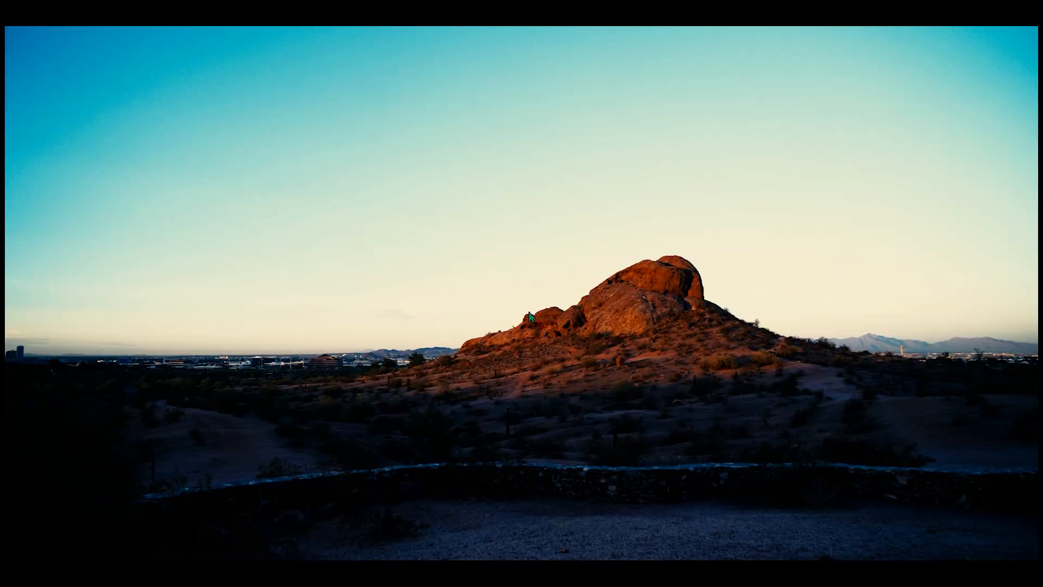
{"action": "key", "text": "space"}
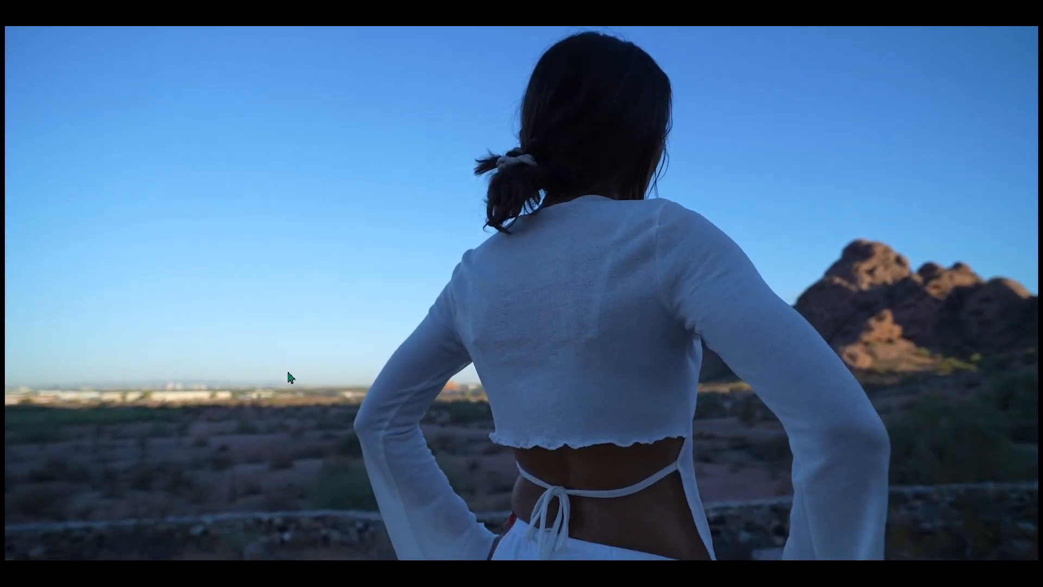
{"action": "key", "text": "Escape"}
{"action": "left_click_drag", "start_coordinate": [734, 411], "coordinate": [659, 408]}
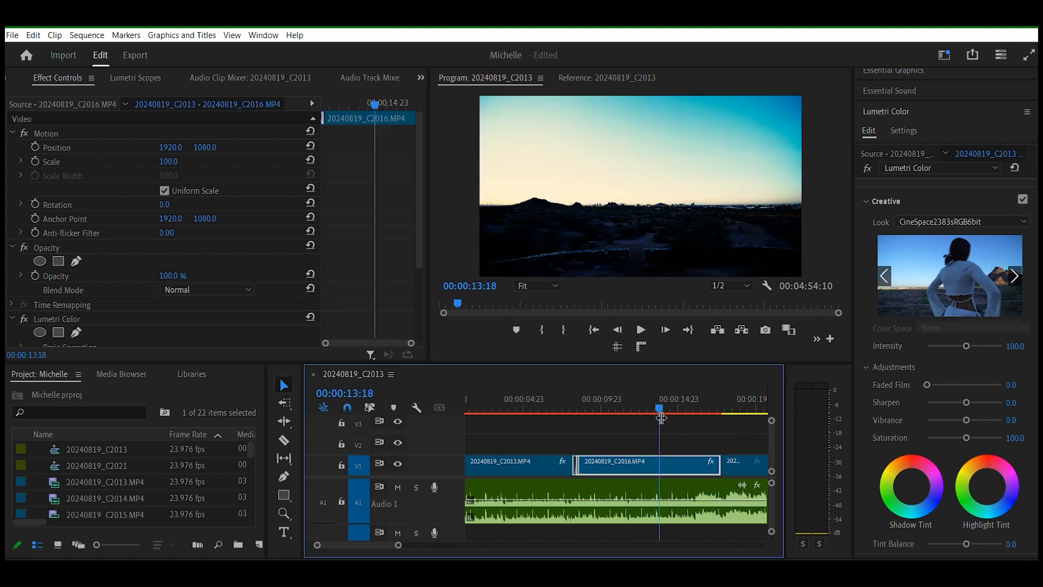
- Try the Fuji ETERNA 250D Fuji 3510 look on the C2016 clip, then set the look to None for comparison
{"action": "left_click", "coordinate": [989, 222]}
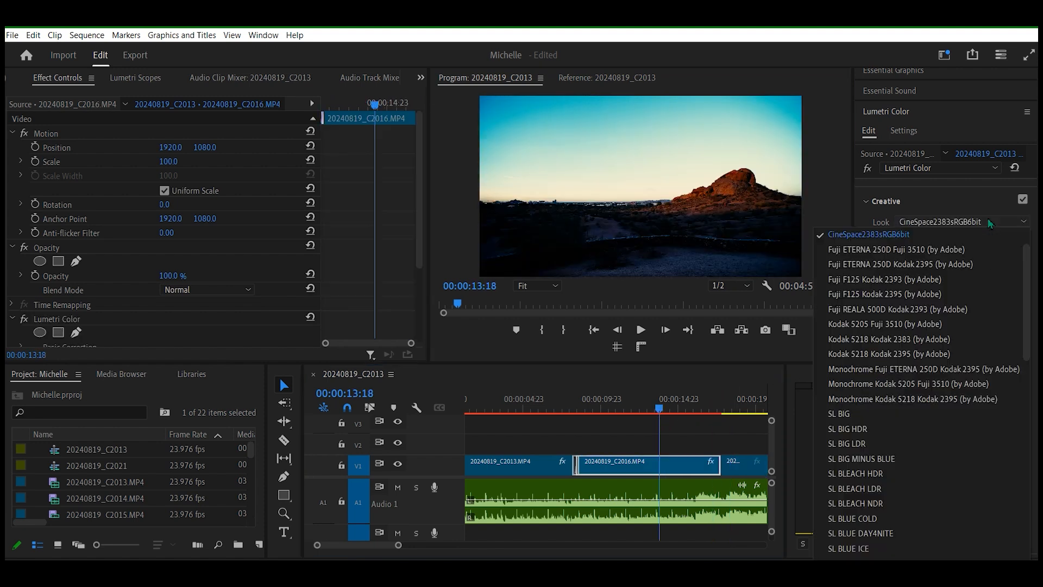
{"action": "left_click", "coordinate": [926, 253]}
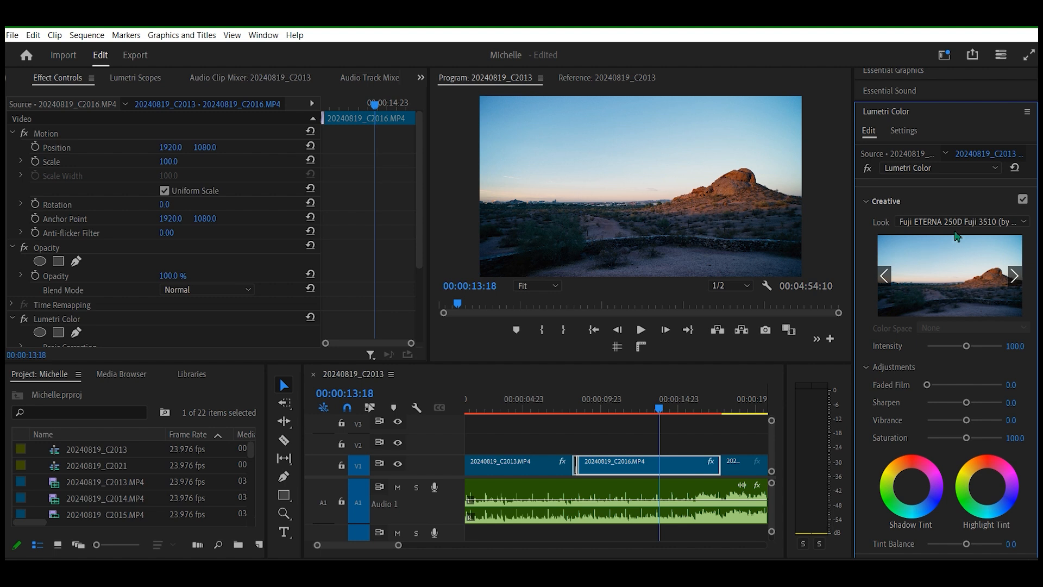
{"action": "left_click", "coordinate": [975, 222]}
{"action": "scroll", "coordinate": [1030, 234], "scroll_direction": "up", "scroll_amount": 3}
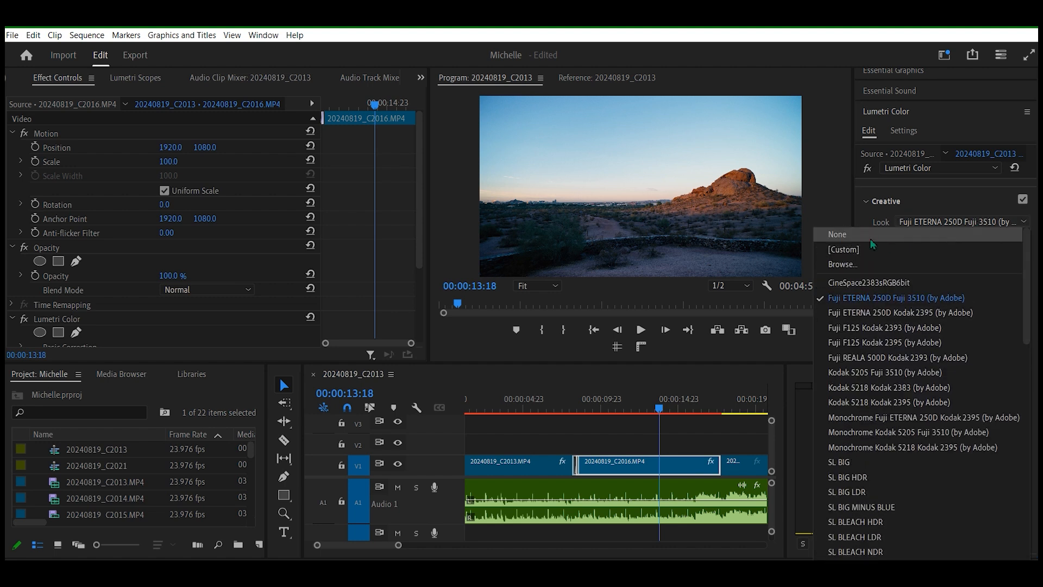
{"action": "left_click", "coordinate": [872, 244]}
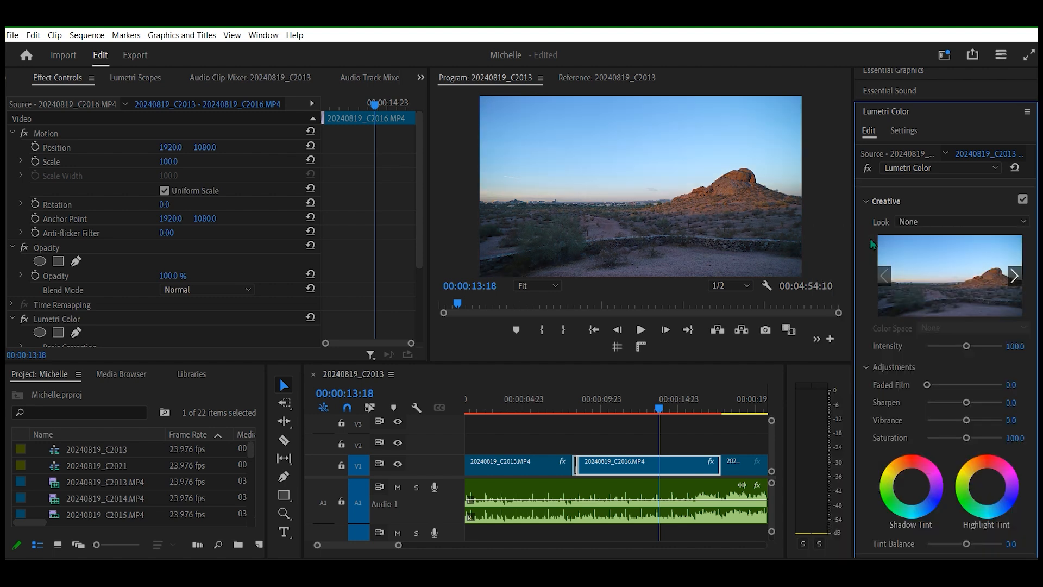
- Try the Fuji ETERNA 250D Fuji 3510, Fuji F125 Kodak 2393 and Kodak 5205 Fuji 3510 looks on the C2016 clip in turn
{"action": "left_click", "coordinate": [970, 219]}
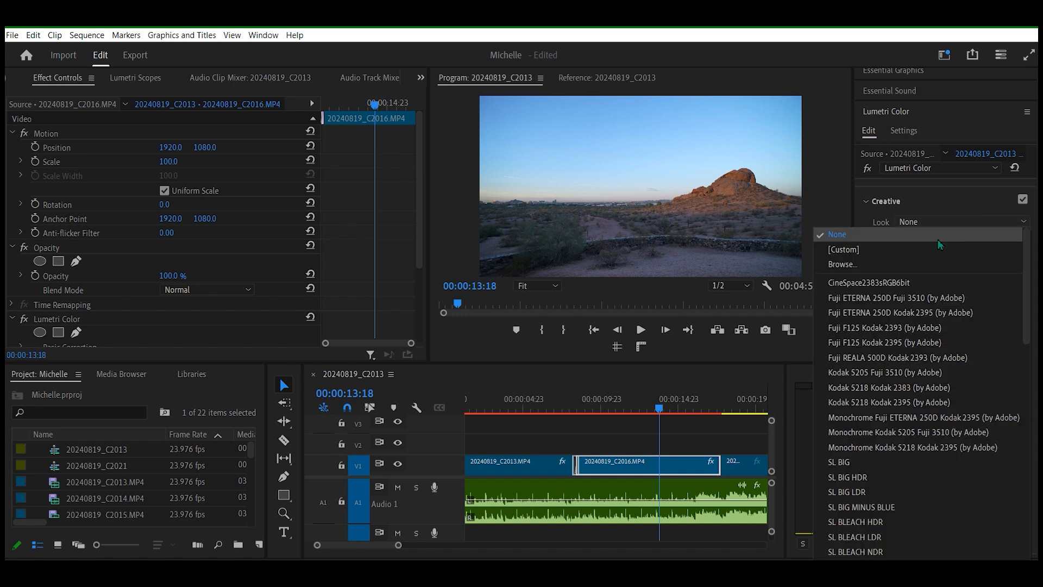
{"action": "left_click", "coordinate": [944, 298]}
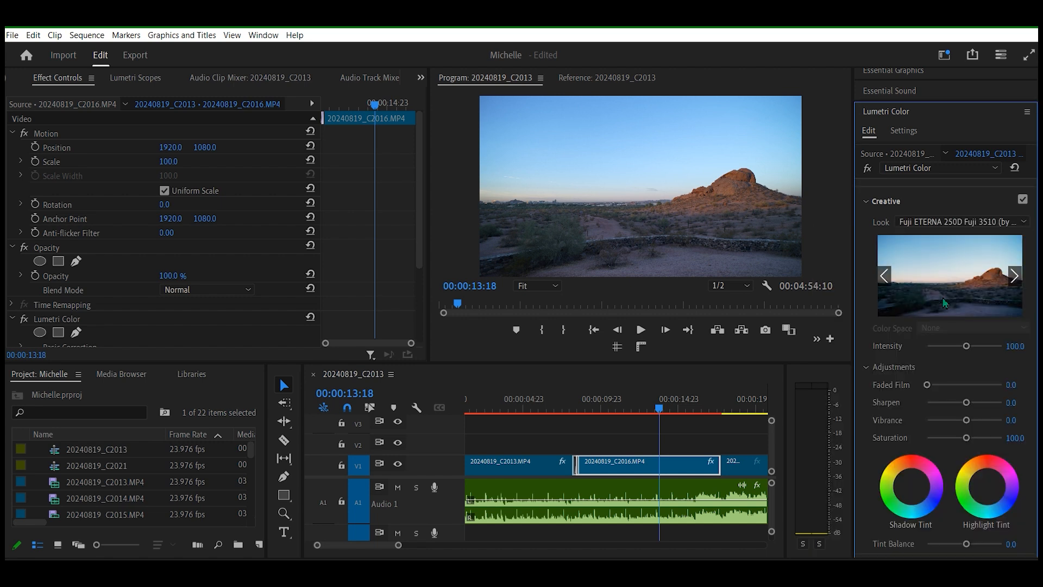
{"action": "left_click", "coordinate": [1009, 221]}
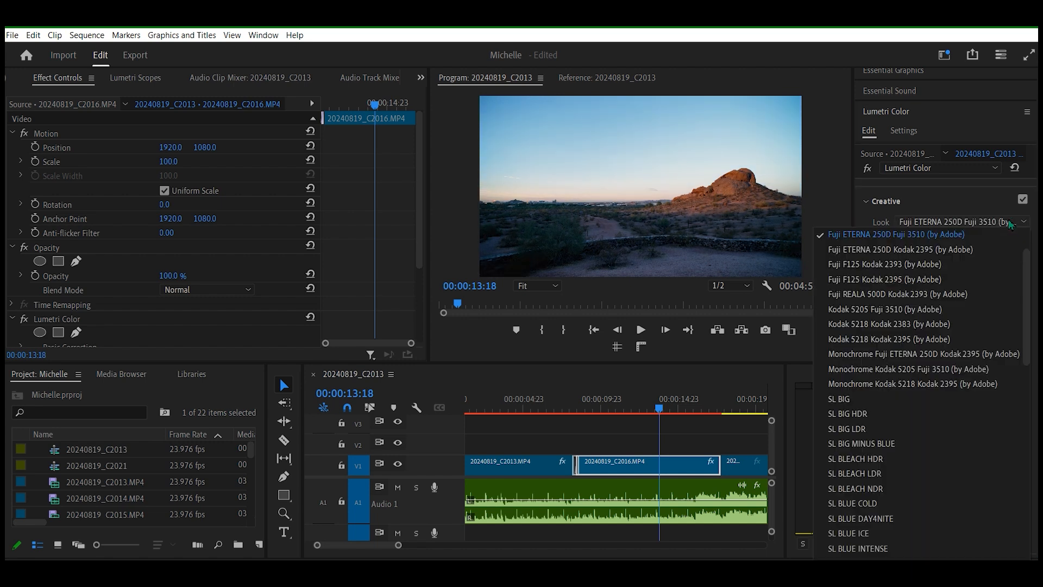
{"action": "left_click", "coordinate": [957, 264]}
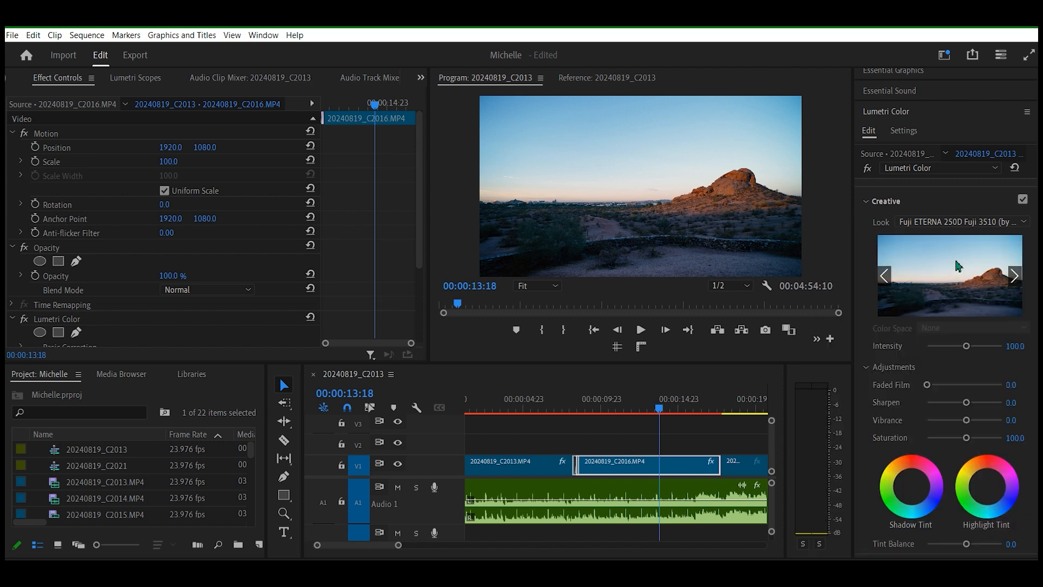
{"action": "left_click", "coordinate": [1002, 225]}
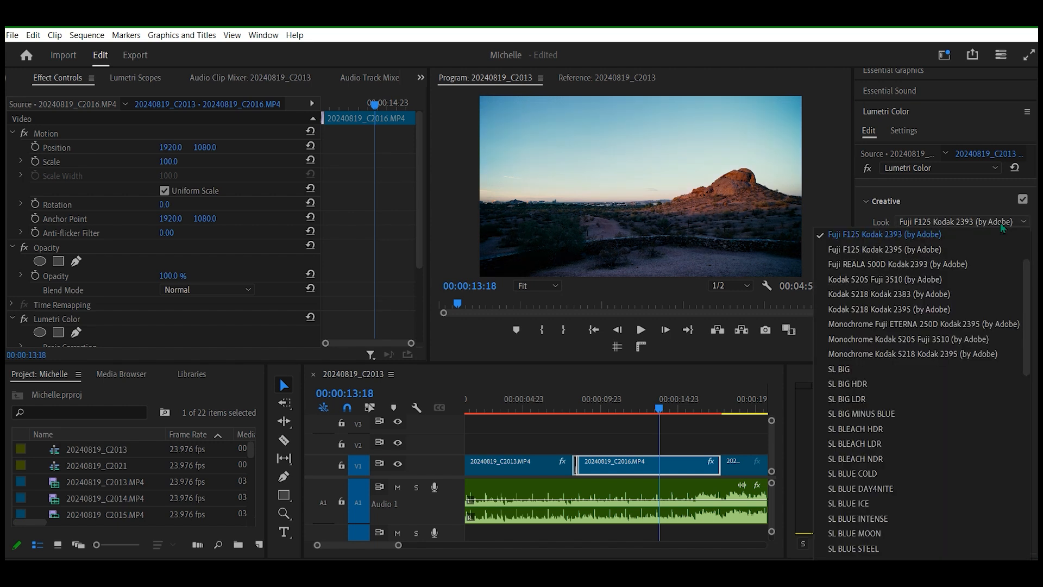
{"action": "left_click", "coordinate": [928, 279]}
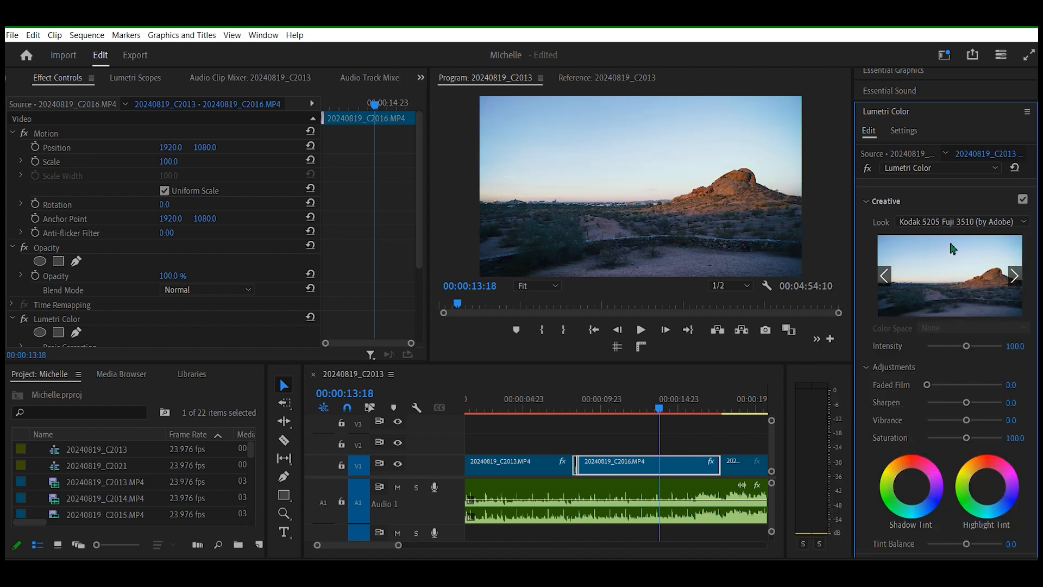
- Try the Monochrome Fuji ETERNA 250D Kodak 2395 look on the C2016 clip, then apply Monochrome Kodak 5205 Fuji 3510
{"action": "left_click", "coordinate": [970, 223]}
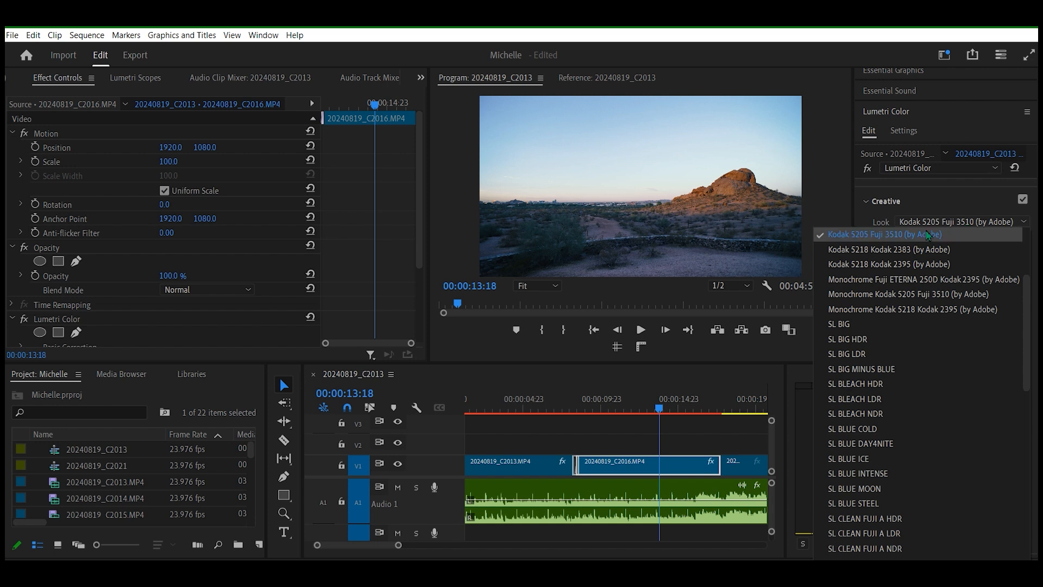
{"action": "scroll", "coordinate": [1029, 297], "scroll_direction": "up", "scroll_amount": 1}
{"action": "left_click", "coordinate": [987, 292]}
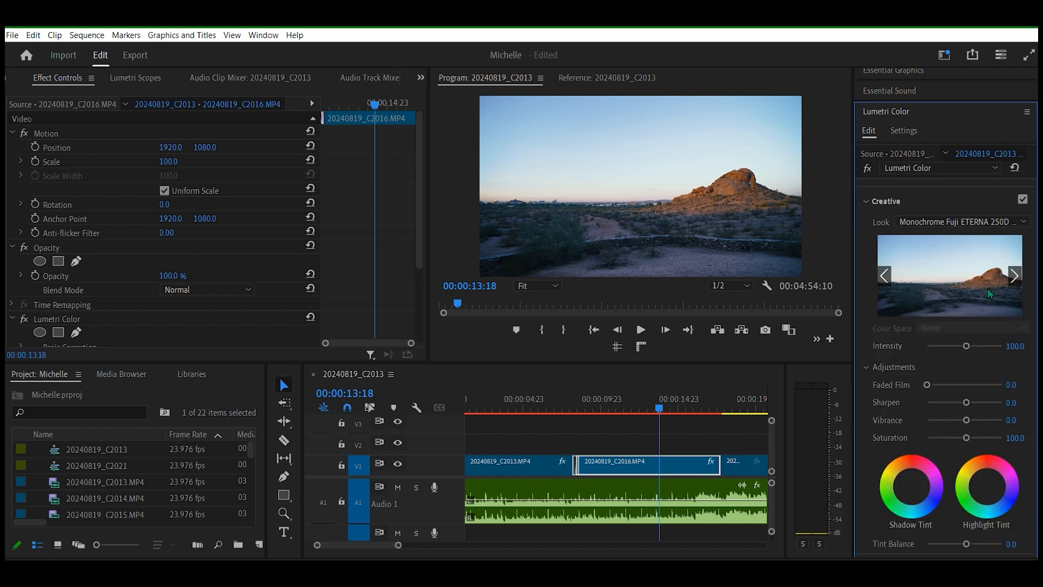
{"action": "left_click", "coordinate": [985, 223]}
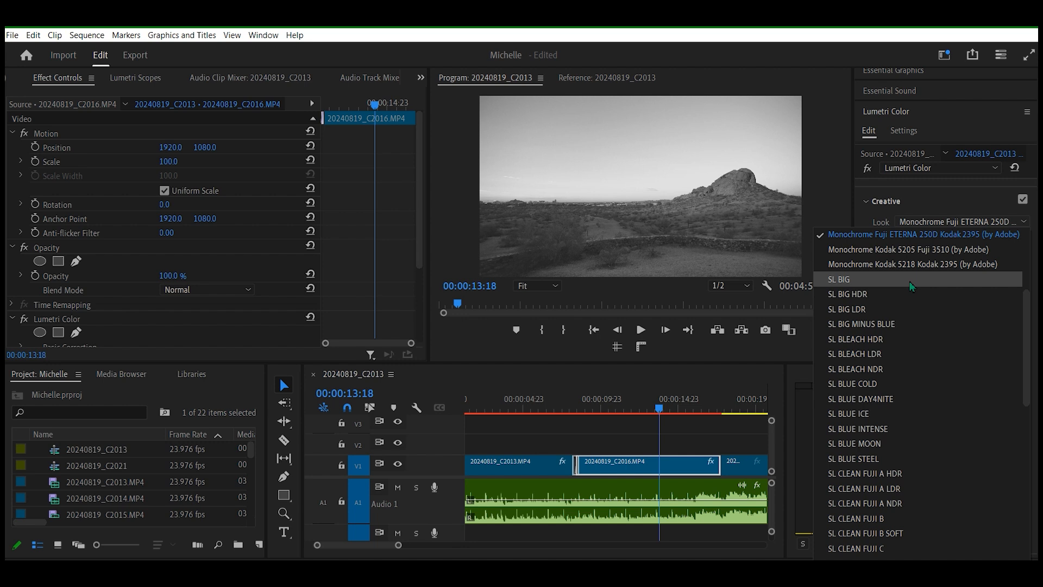
{"action": "left_click", "coordinate": [925, 250]}
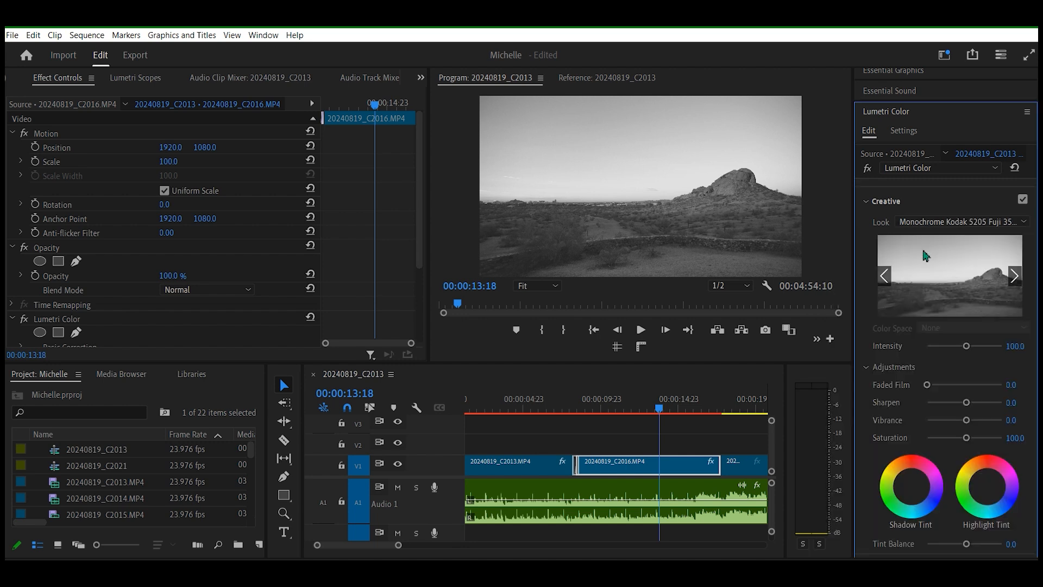
- Try the Monochrome Kodak 5218 Kodak 2395 look on the C2016 clip, then switch to SL BIG
{"action": "left_click", "coordinate": [938, 224]}
{"action": "left_click", "coordinate": [873, 251]}
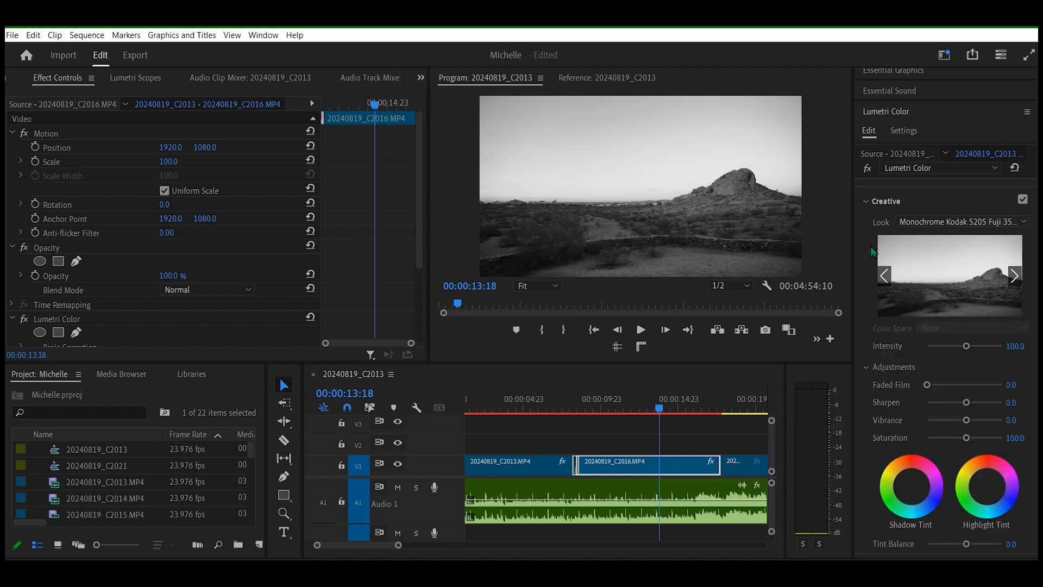
{"action": "left_click", "coordinate": [943, 223]}
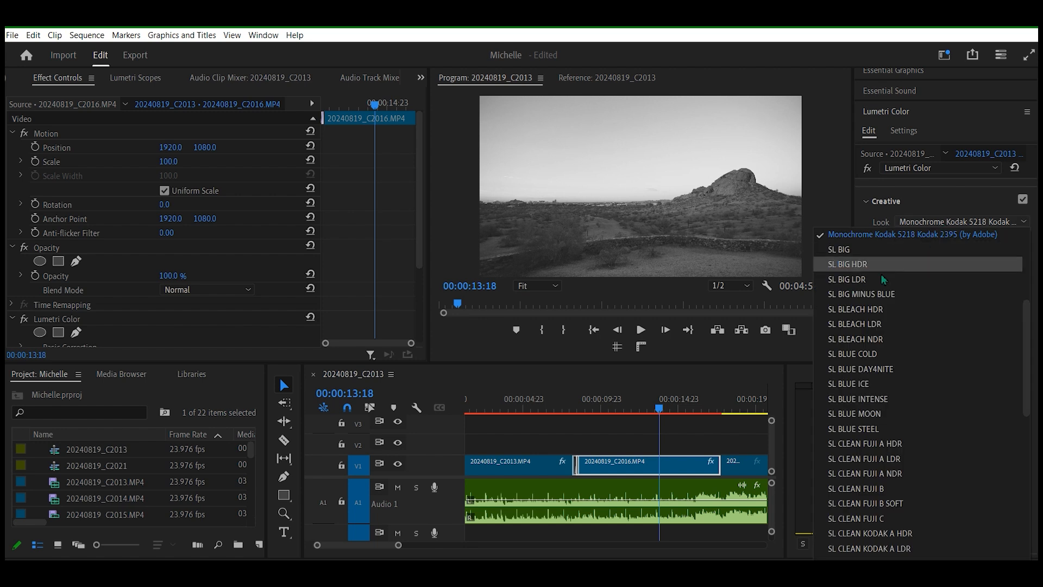
{"action": "left_click", "coordinate": [866, 250]}
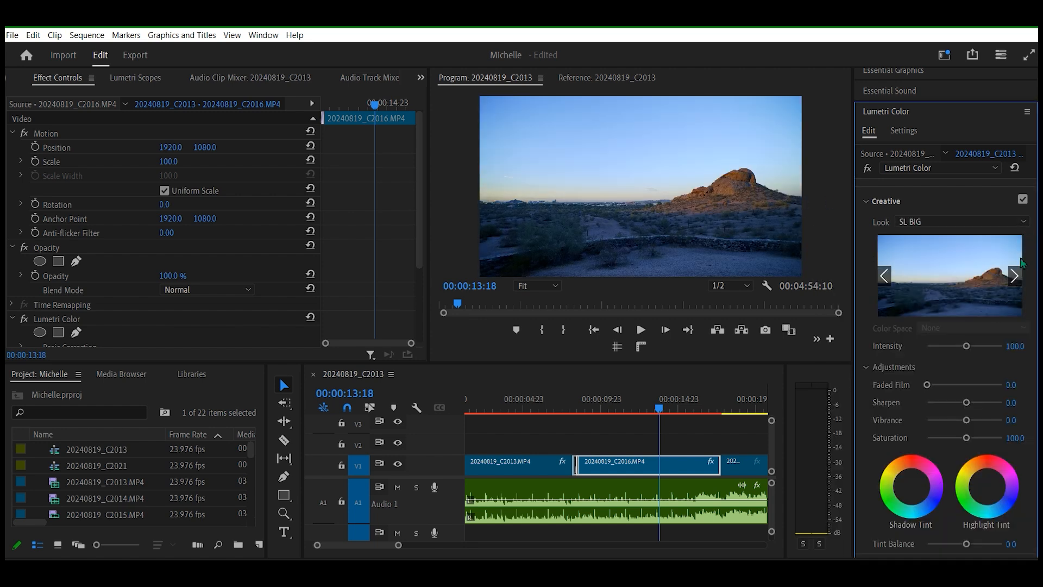
- View the C2016 clip in full screen and undo the recent look changes one by one to compare them
{"action": "left_click", "coordinate": [1023, 221]}
{"action": "scroll", "coordinate": [1032, 289], "scroll_direction": "up", "scroll_amount": 2}
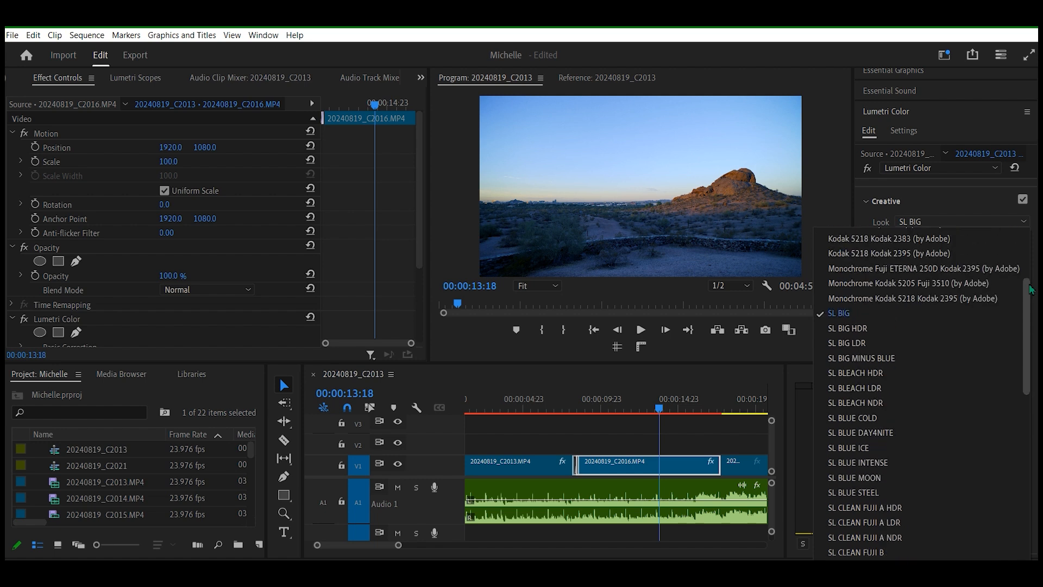
{"action": "scroll", "coordinate": [1031, 290], "scroll_direction": "up", "scroll_amount": 3}
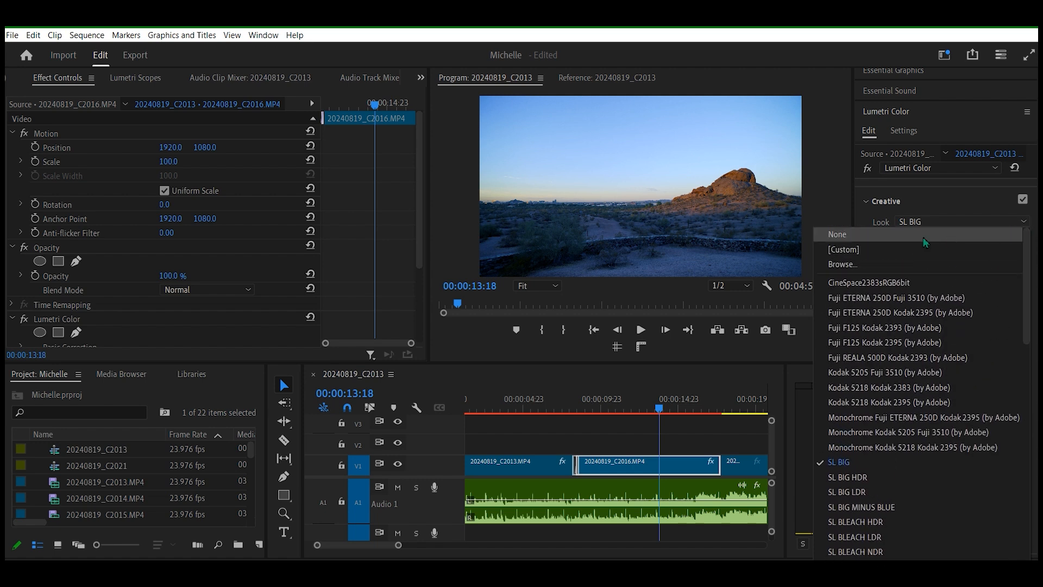
{"action": "left_click", "coordinate": [705, 226]}
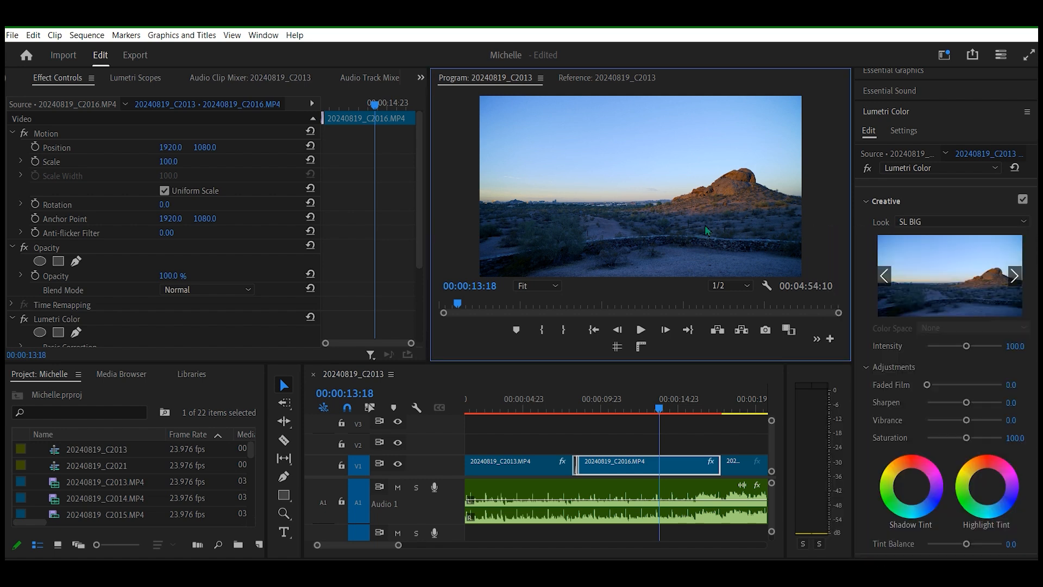
{"action": "key", "text": "ctrl+grave"}
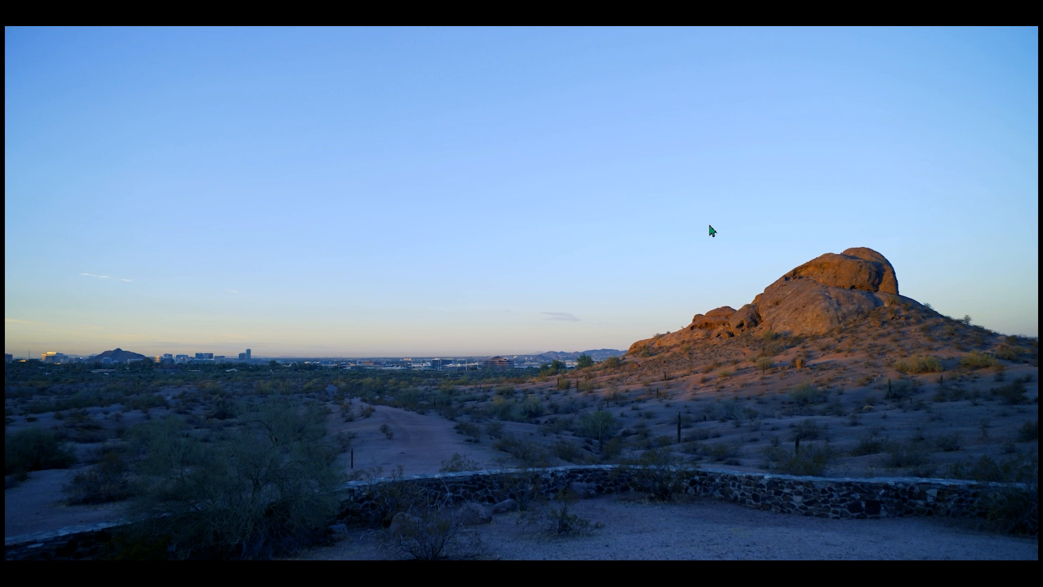
{"action": "key", "text": "Down"}
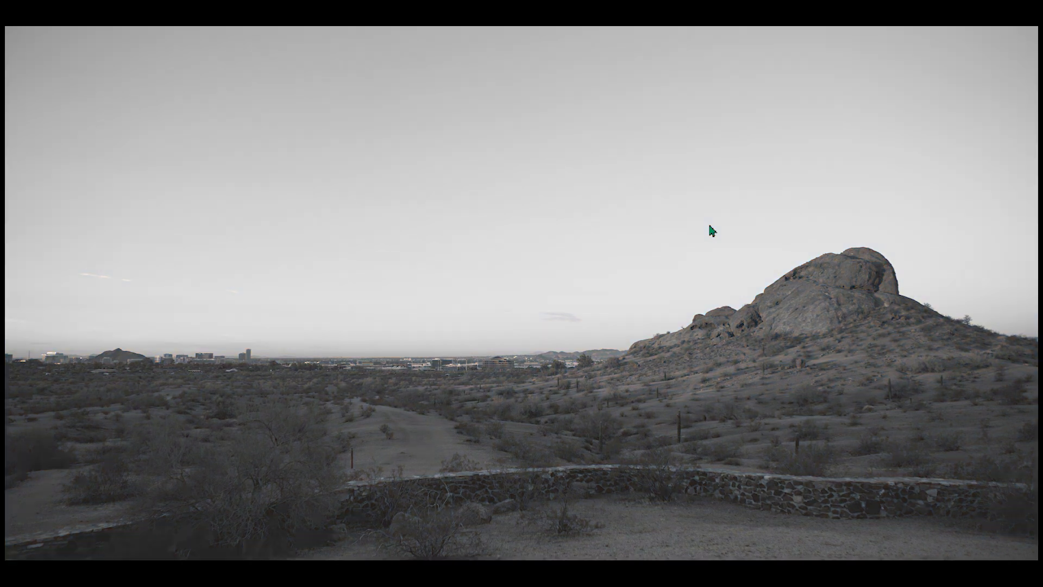
{"action": "key", "text": "Down"}
{"action": "key", "text": "Down"}
{"action": "key", "text": "ctrl+grave"}
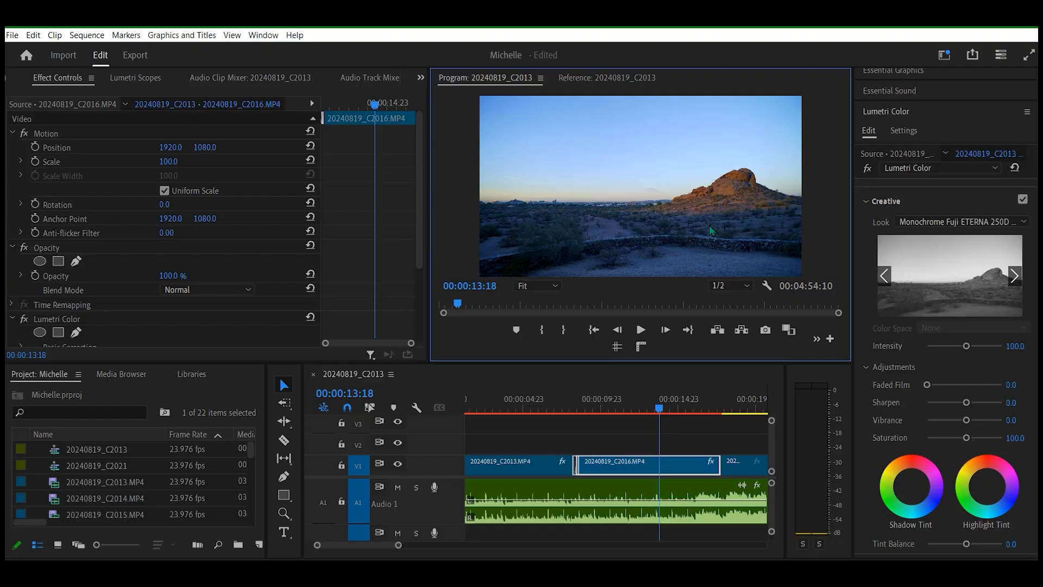
- Reapply the SL BIG look to the C2016 clip, then set the look to None and check it in full screen
{"action": "left_click", "coordinate": [1026, 225]}
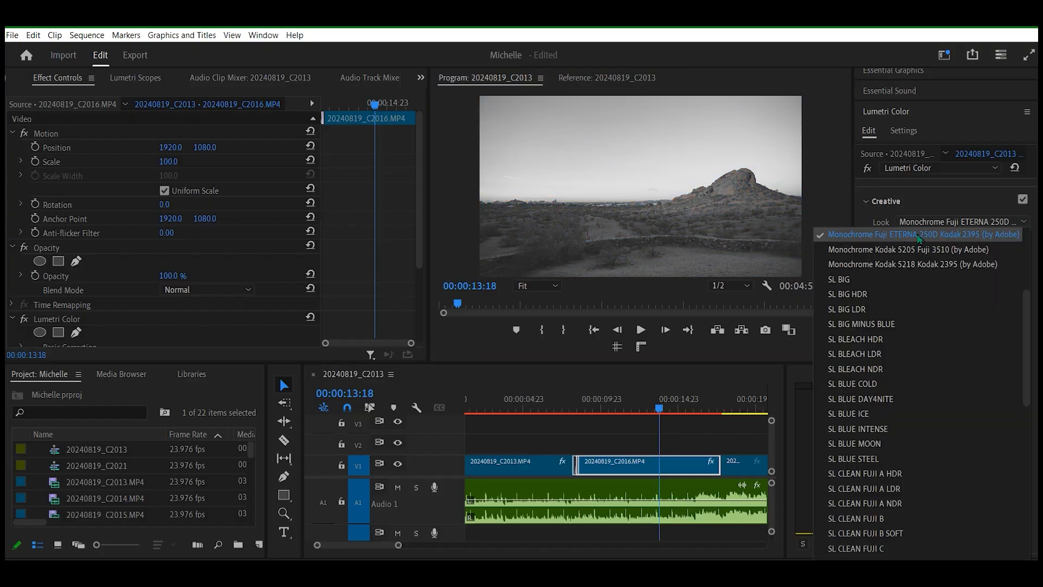
{"action": "left_click", "coordinate": [957, 296]}
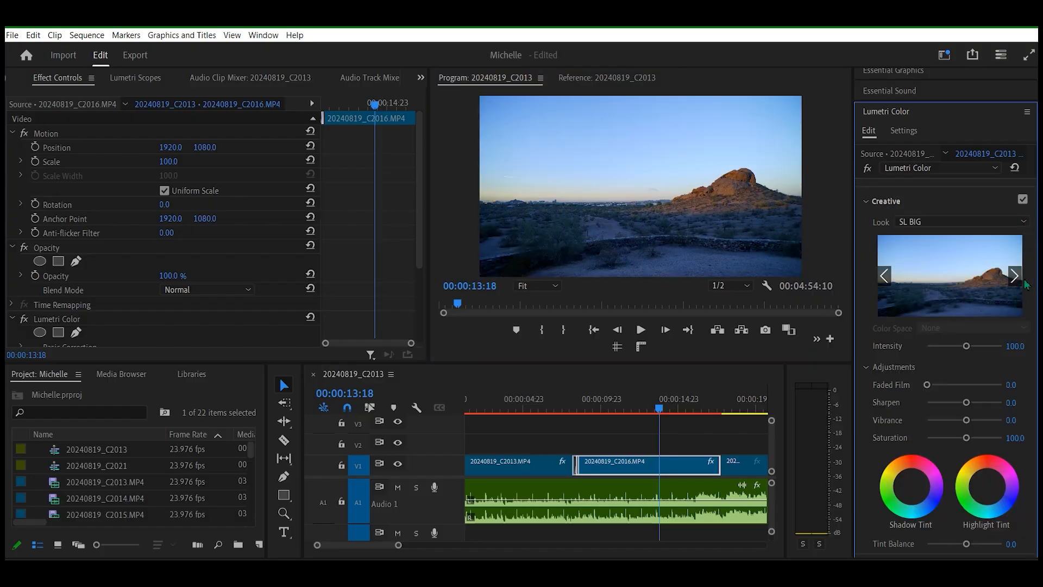
{"action": "left_click", "coordinate": [1013, 223]}
{"action": "left_click_drag", "start_coordinate": [1028, 314], "coordinate": [1028, 233]}
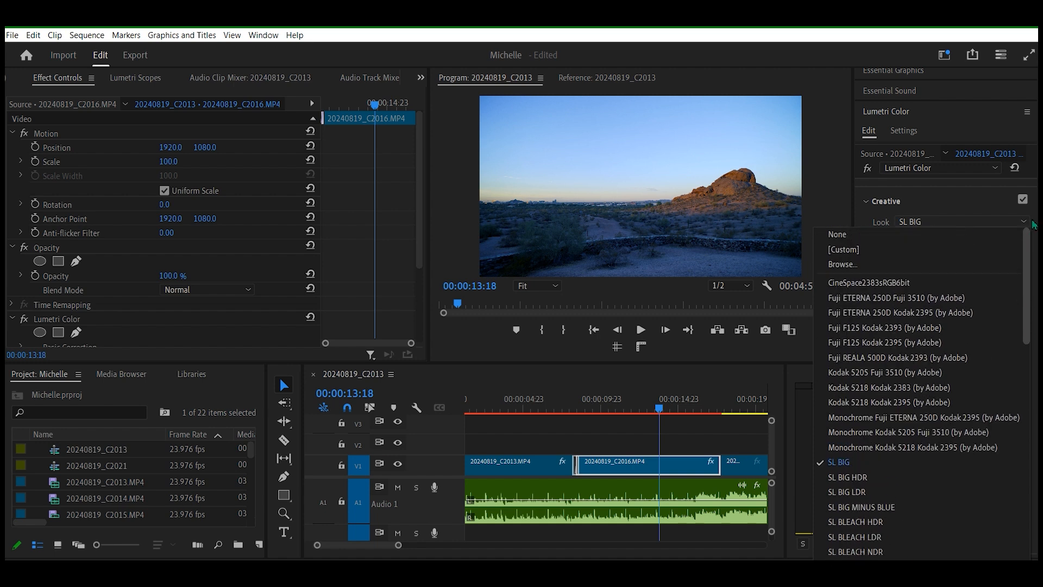
{"action": "left_click", "coordinate": [924, 237]}
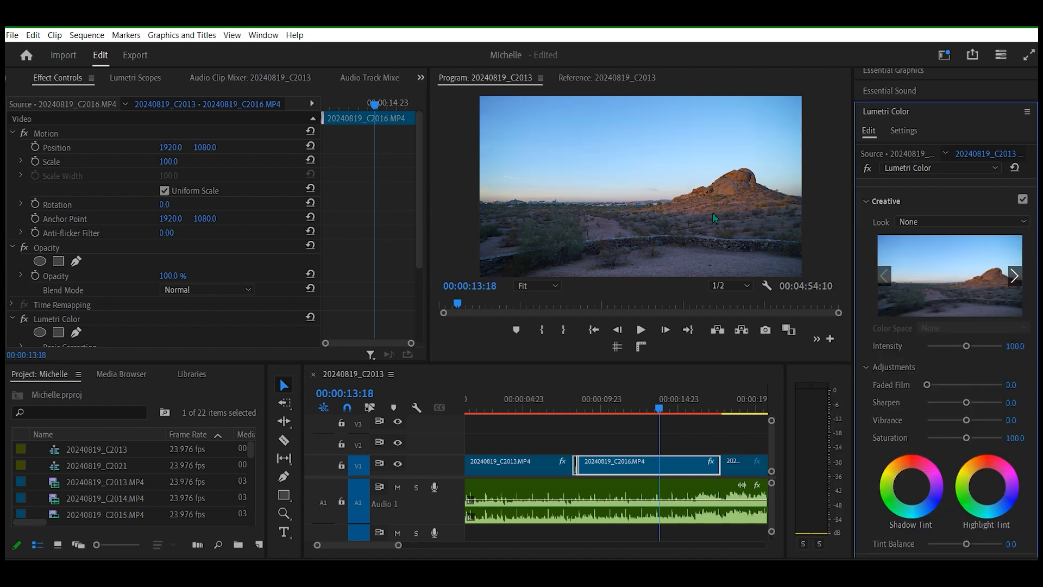
{"action": "key", "text": "ctrl+grave"}
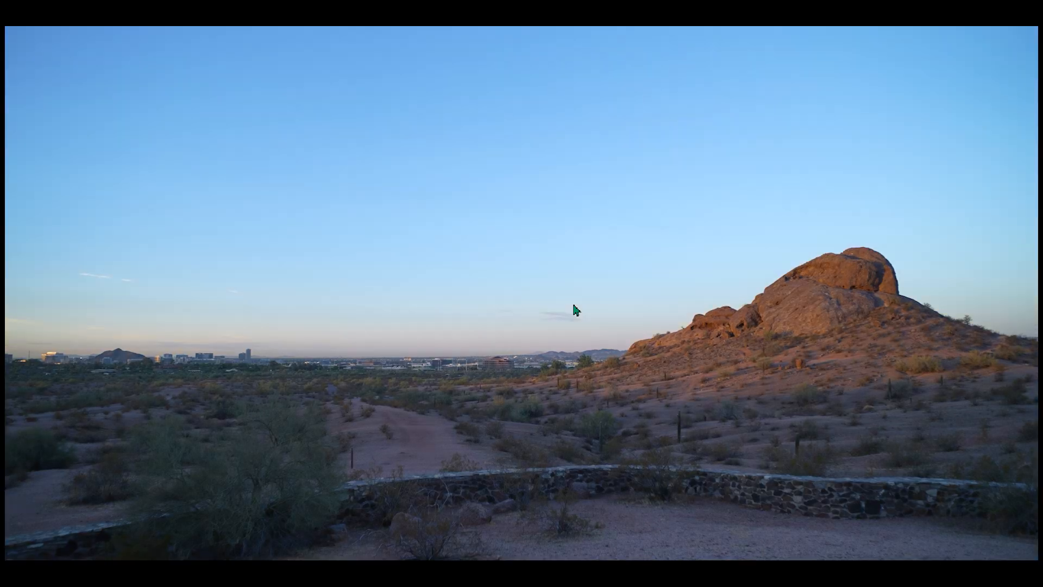
{"action": "key", "text": "Escape"}
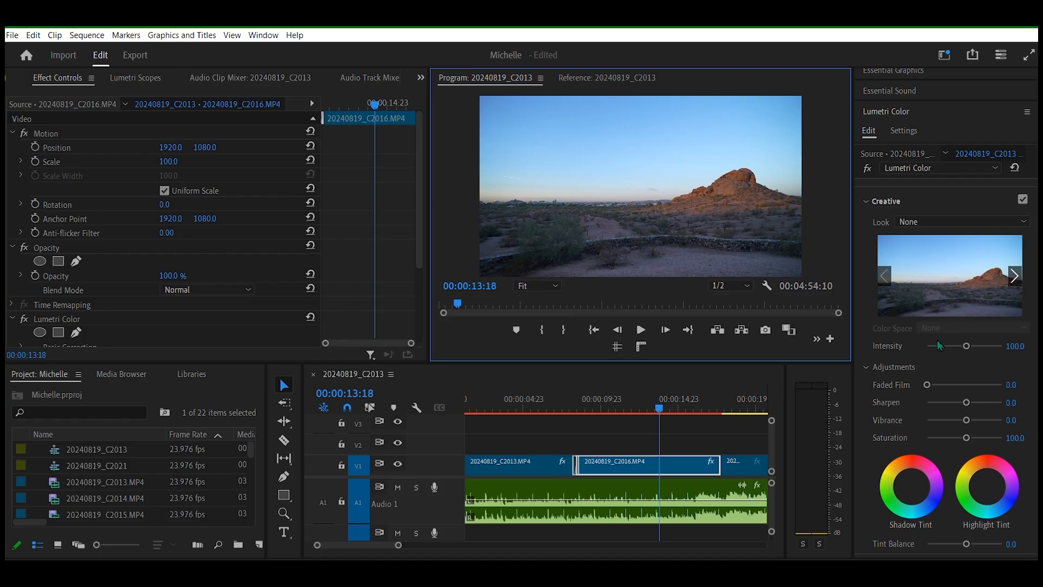
- Try the SL BLEACH NDR and SL CLEAN STRAIGHT HDR looks on the C2016 clip in turn
{"action": "left_click", "coordinate": [965, 219]}
{"action": "scroll", "coordinate": [1029, 281], "scroll_direction": "down", "scroll_amount": 1}
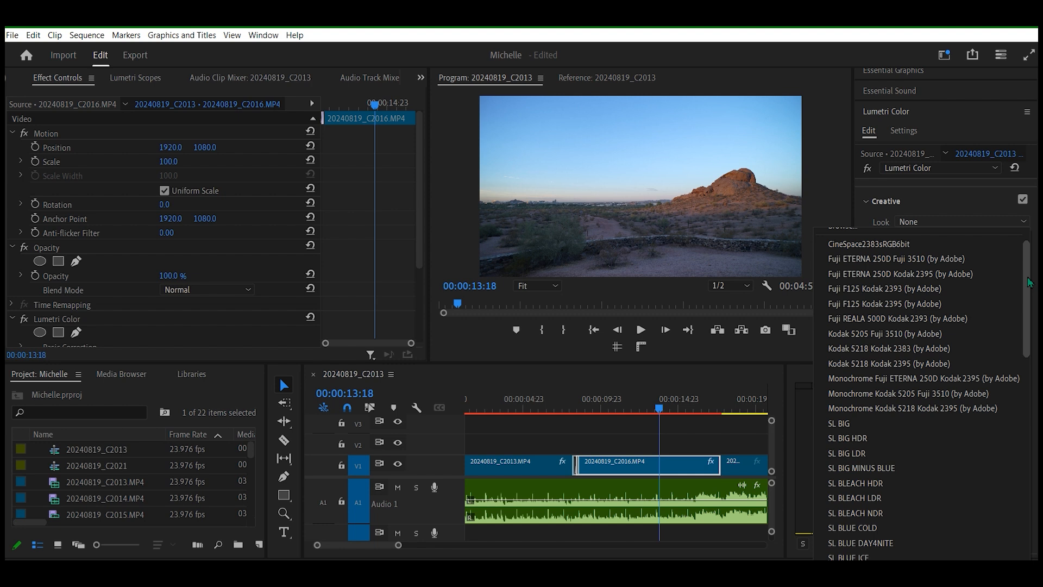
{"action": "left_click_drag", "start_coordinate": [1029, 282], "coordinate": [1030, 315]}
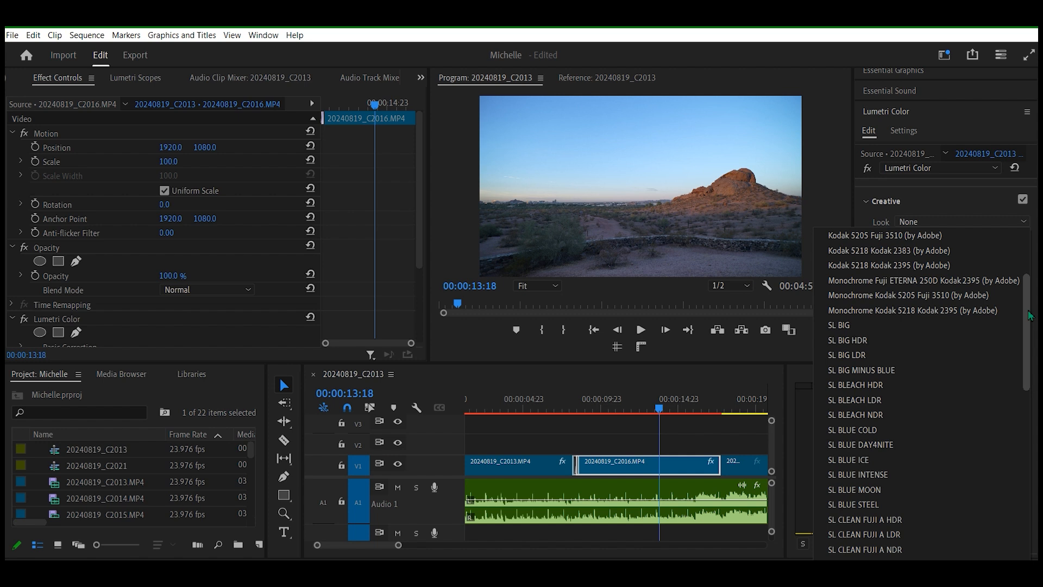
{"action": "left_click", "coordinate": [905, 415]}
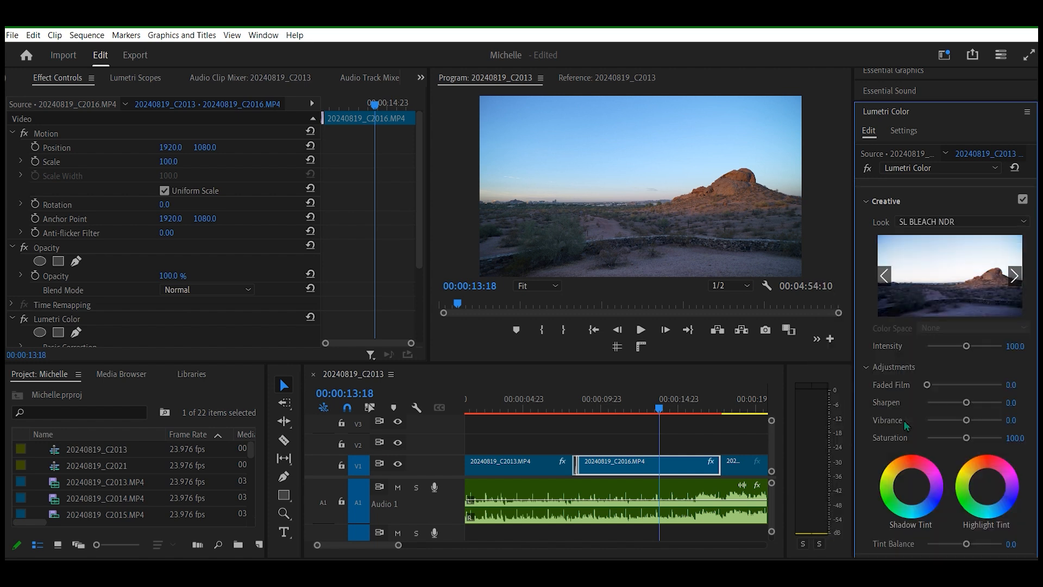
{"action": "left_click", "coordinate": [972, 223]}
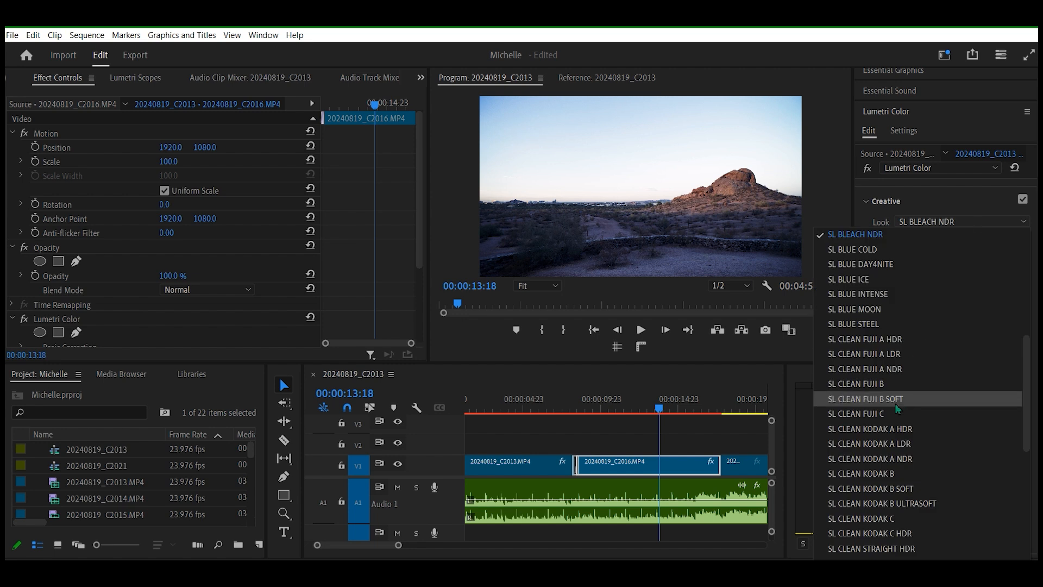
{"action": "left_click", "coordinate": [918, 547]}
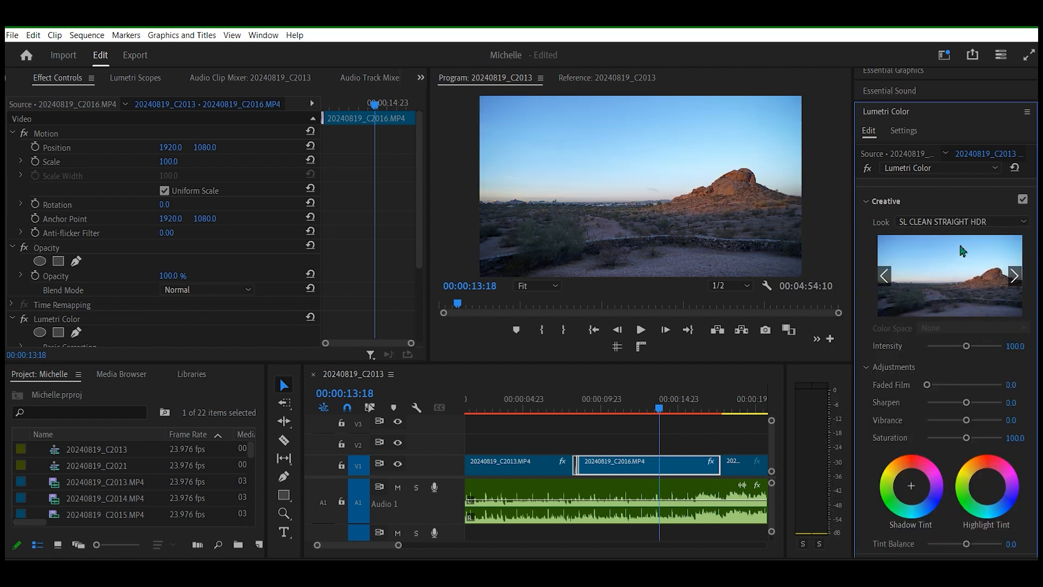
- Try the SL NOIR RED WAVE look on the C2016 clip and view it in full screen
{"action": "left_click", "coordinate": [978, 223]}
{"action": "left_click_drag", "start_coordinate": [1026, 472], "coordinate": [1032, 530]}
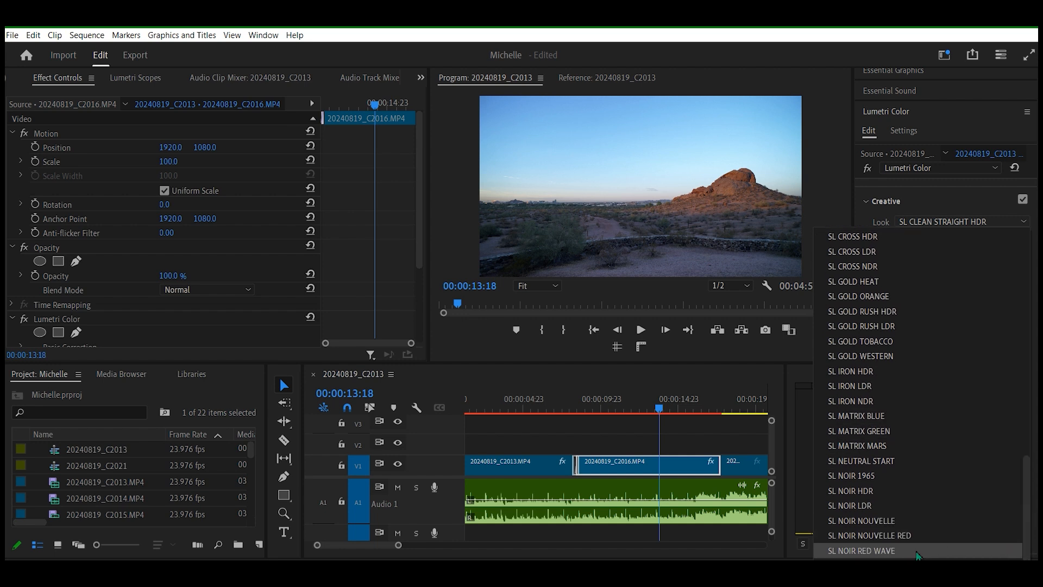
{"action": "left_click", "coordinate": [861, 550]}
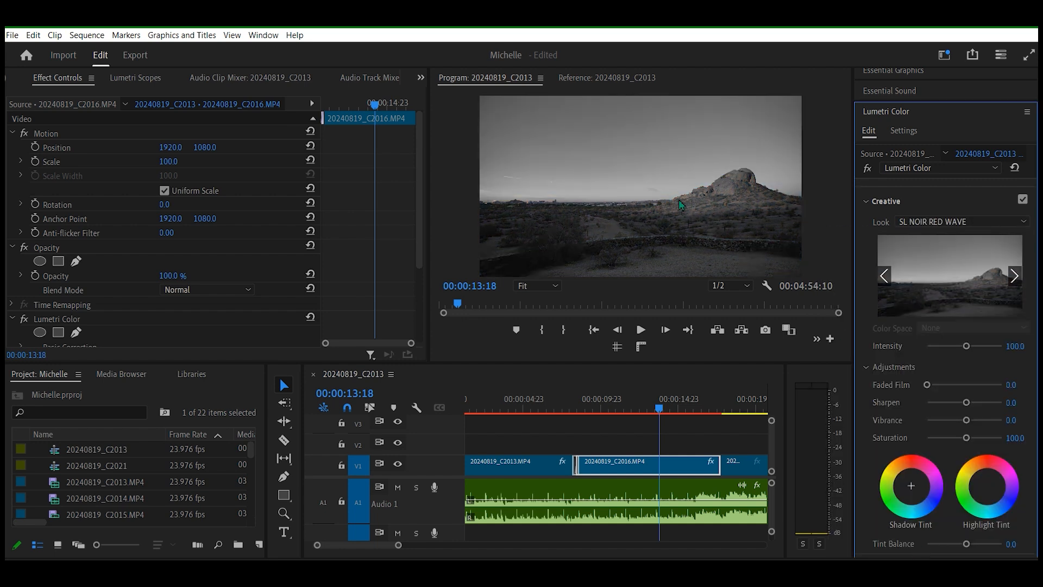
{"action": "key", "text": "ctrl+grave"}
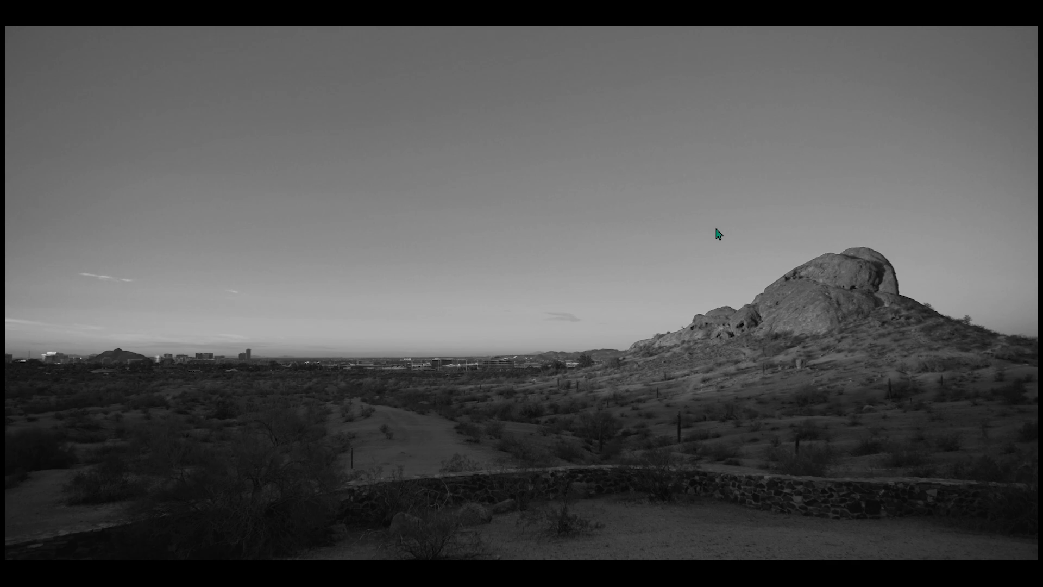
{"action": "key", "text": "ctrl+grave"}
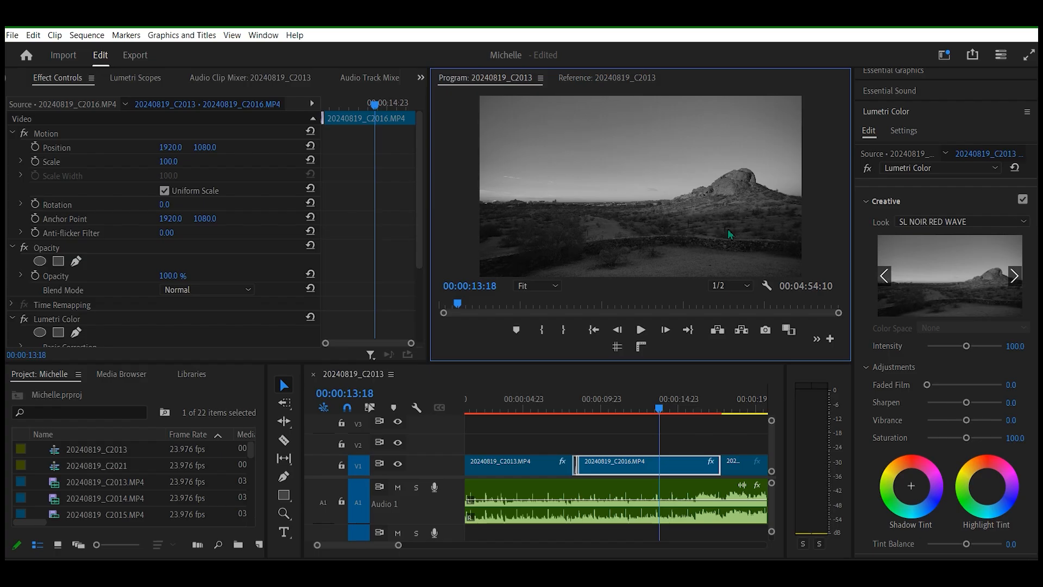
- Try the SL GOLD ORANGE look on the C2016 clip and view it in full screen
{"action": "left_click", "coordinate": [921, 172]}
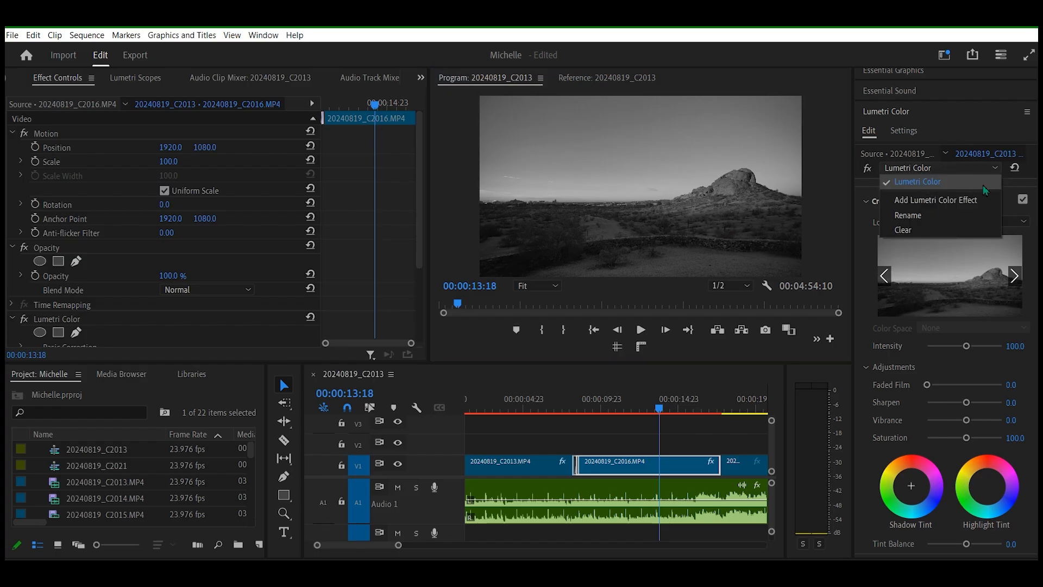
{"action": "left_click", "coordinate": [968, 324]}
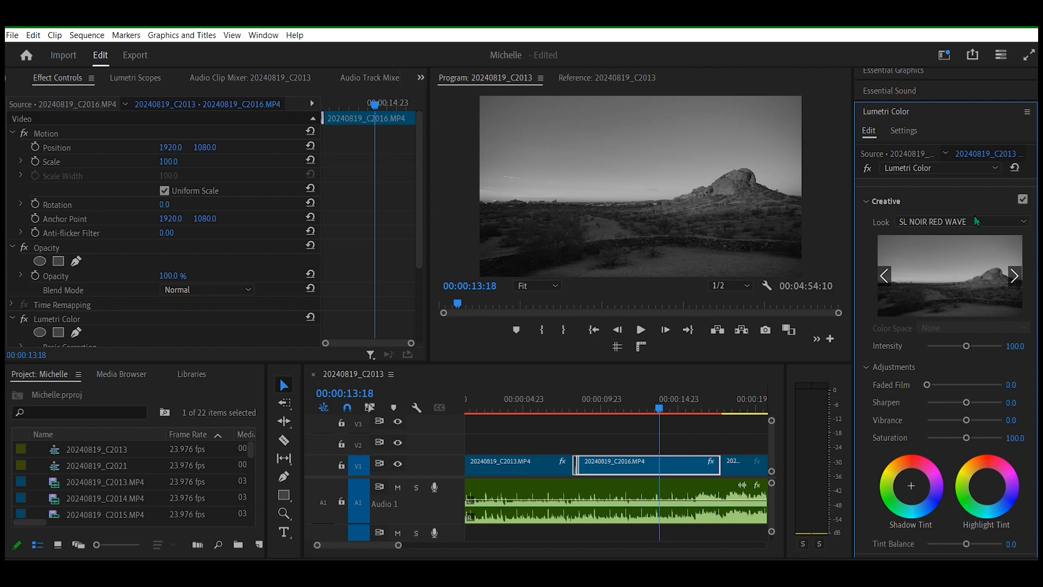
{"action": "left_click", "coordinate": [974, 220]}
{"action": "left_click", "coordinate": [914, 297]}
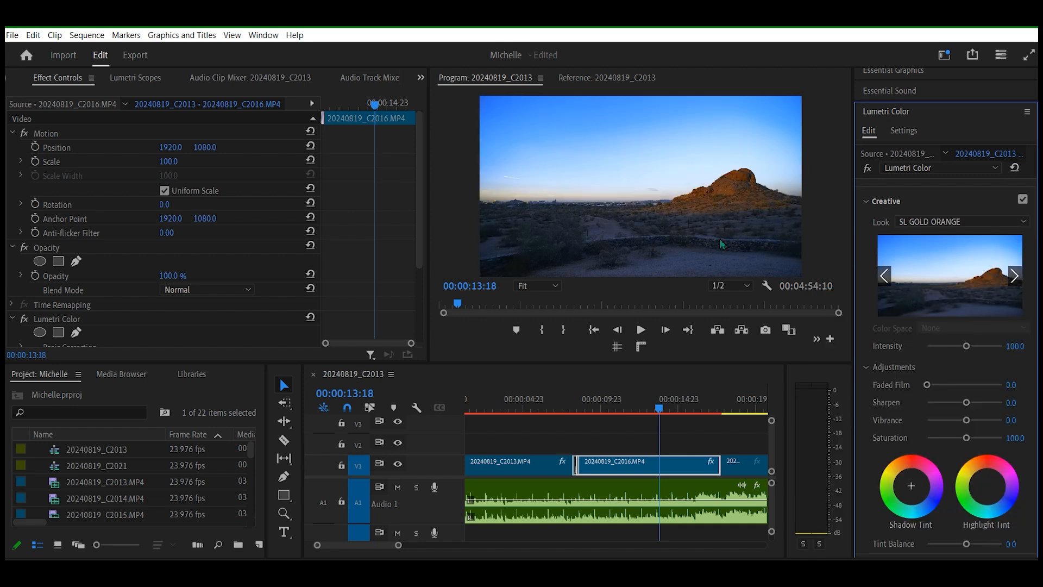
{"action": "key", "text": "ctrl+grave"}
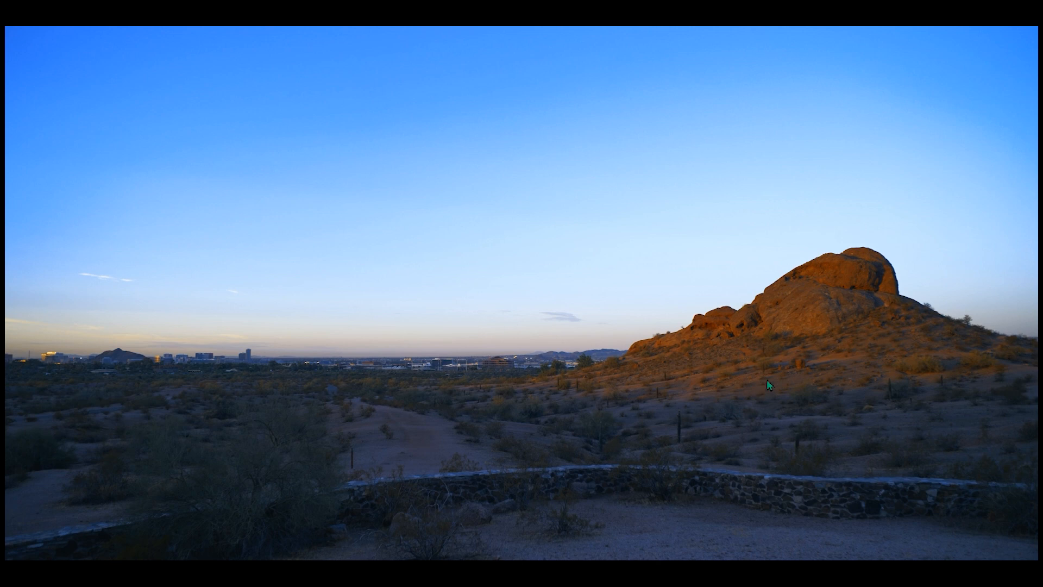
{"action": "key", "text": "ctrl+grave"}
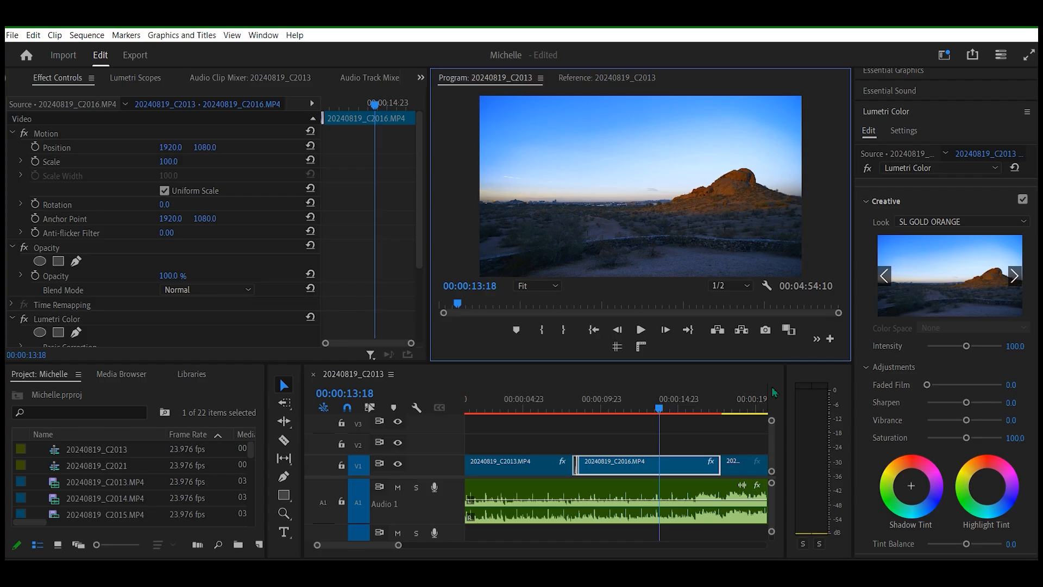
- Set the C2016 clip's look to None, then undo and redo the change in full screen to compare both versions
{"action": "left_click", "coordinate": [1021, 223]}
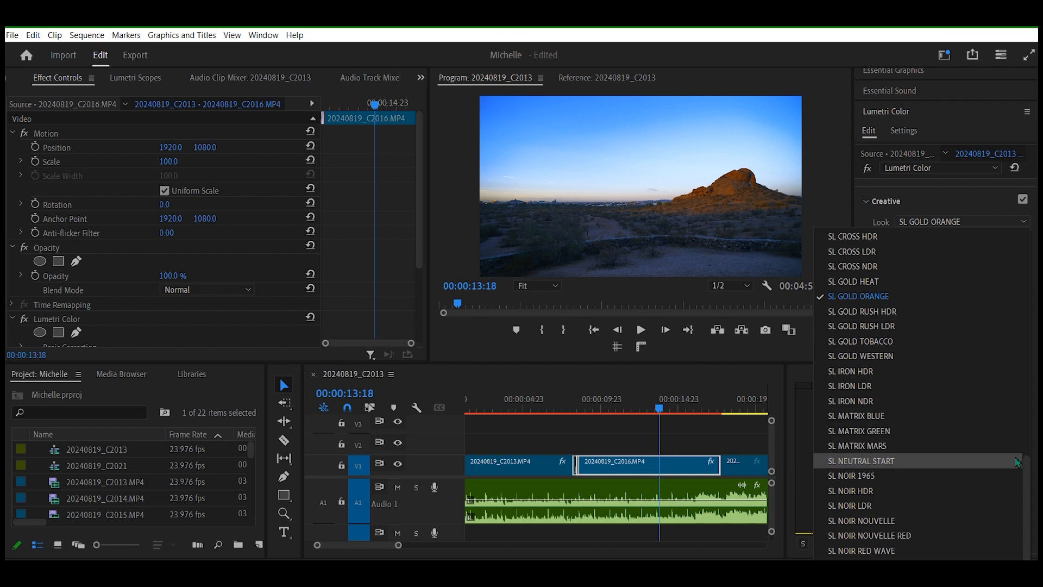
{"action": "scroll", "coordinate": [1025, 468], "scroll_direction": "up", "scroll_amount": 5}
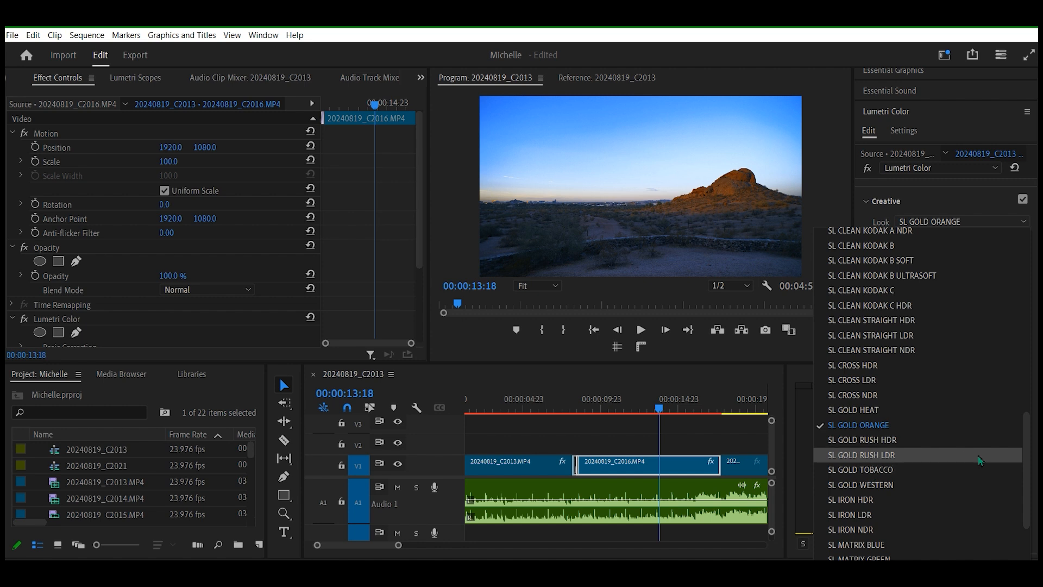
{"action": "scroll", "coordinate": [1026, 477], "scroll_direction": "up", "scroll_amount": 10}
{"action": "scroll", "coordinate": [923, 391], "scroll_direction": "up", "scroll_amount": 8}
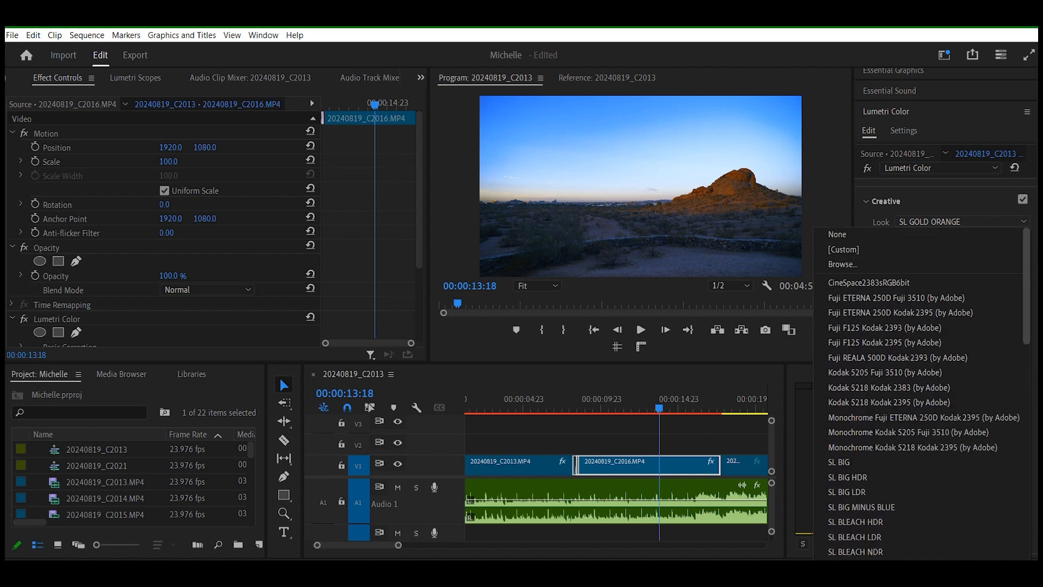
{"action": "left_click", "coordinate": [870, 235]}
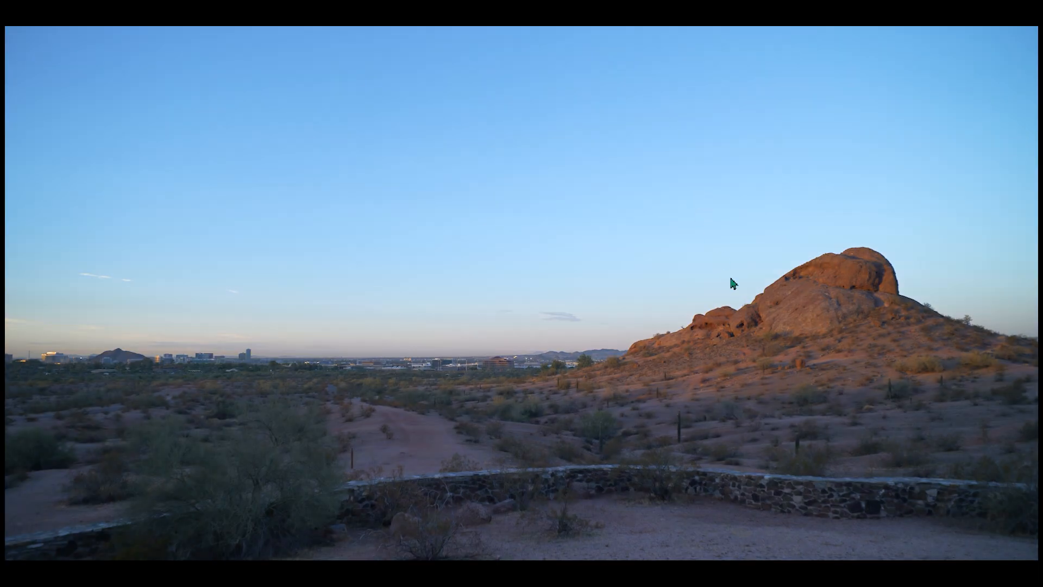
{"action": "key", "text": "ctrl+z"}
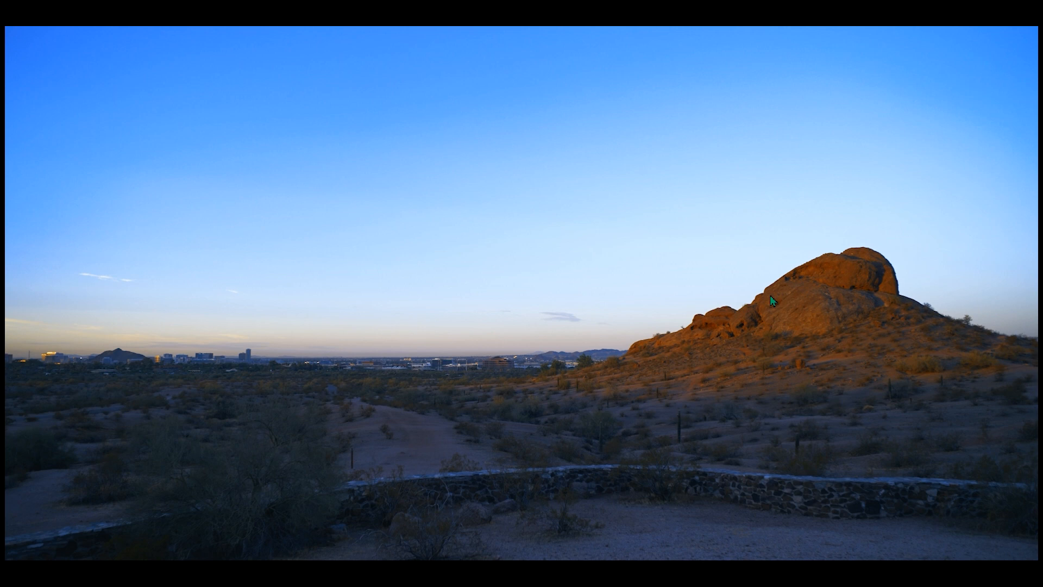
{"action": "key", "text": "ctrl+shift+z"}
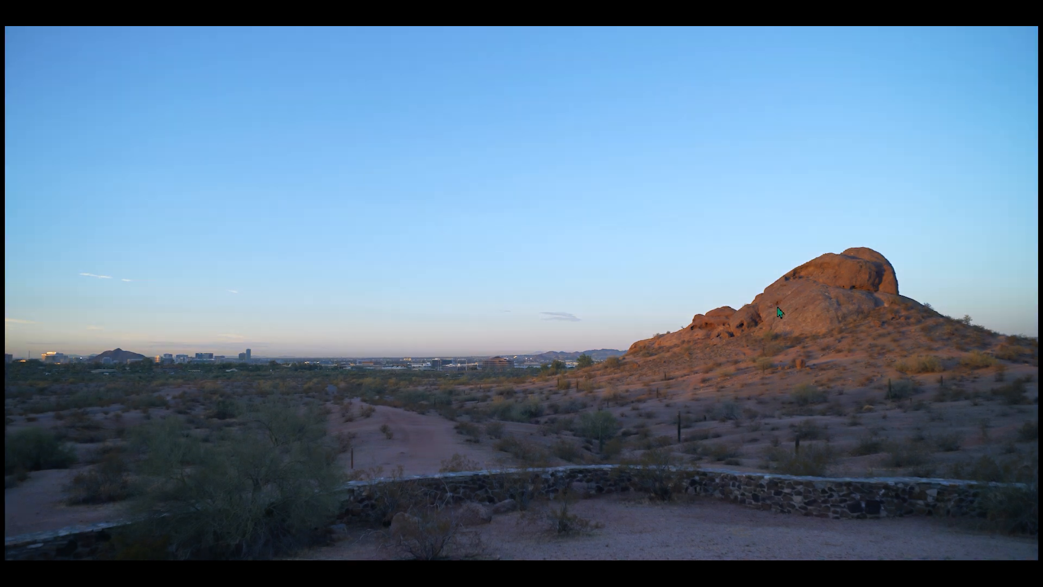
- Undo the C2016 clip's change to None to restore its SL GOLD ORANGE look, and leave full screen
{"action": "key", "text": "ctrl+z"}
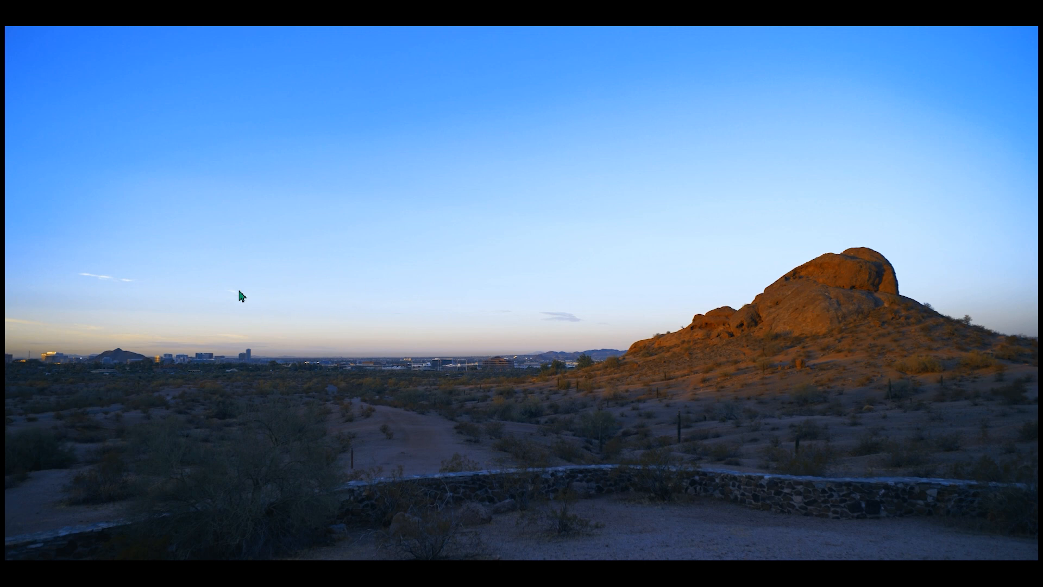
{"action": "key", "text": "Escape"}
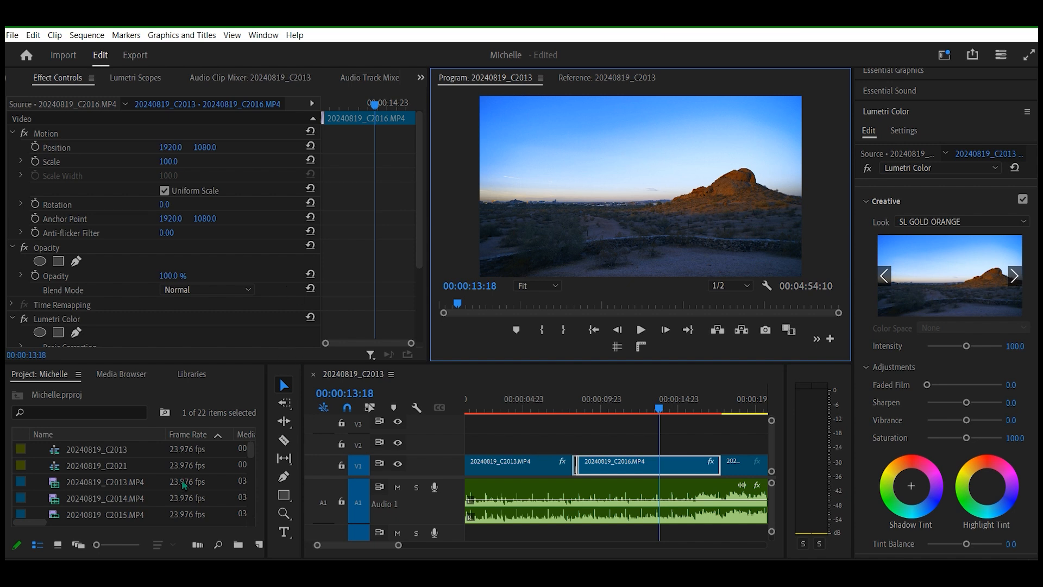
- Move the playhead to 00:00:06:18 in the C2013 clip and apply the SL GOLD ORANGE look to it
{"action": "left_click_drag", "start_coordinate": [658, 413], "coordinate": [555, 414]}
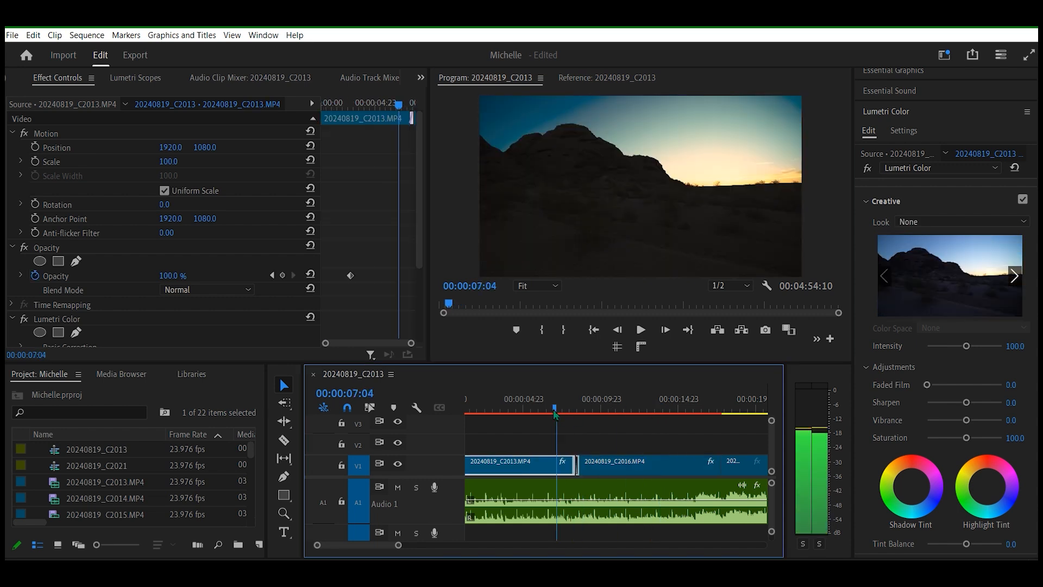
{"action": "left_click_drag", "start_coordinate": [555, 414], "coordinate": [550, 413]}
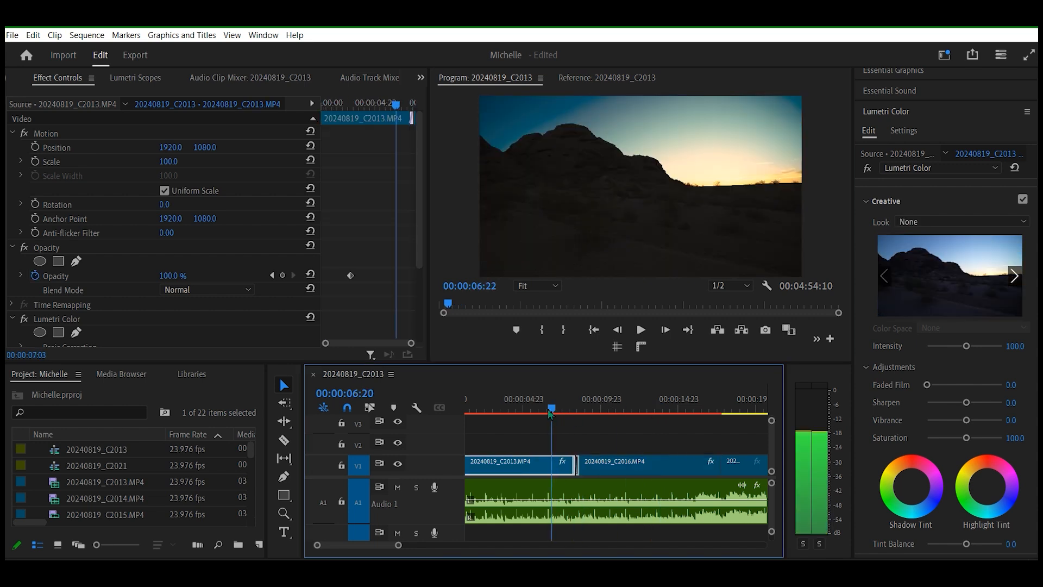
{"action": "left_click", "coordinate": [955, 170]}
{"action": "left_click", "coordinate": [953, 169]}
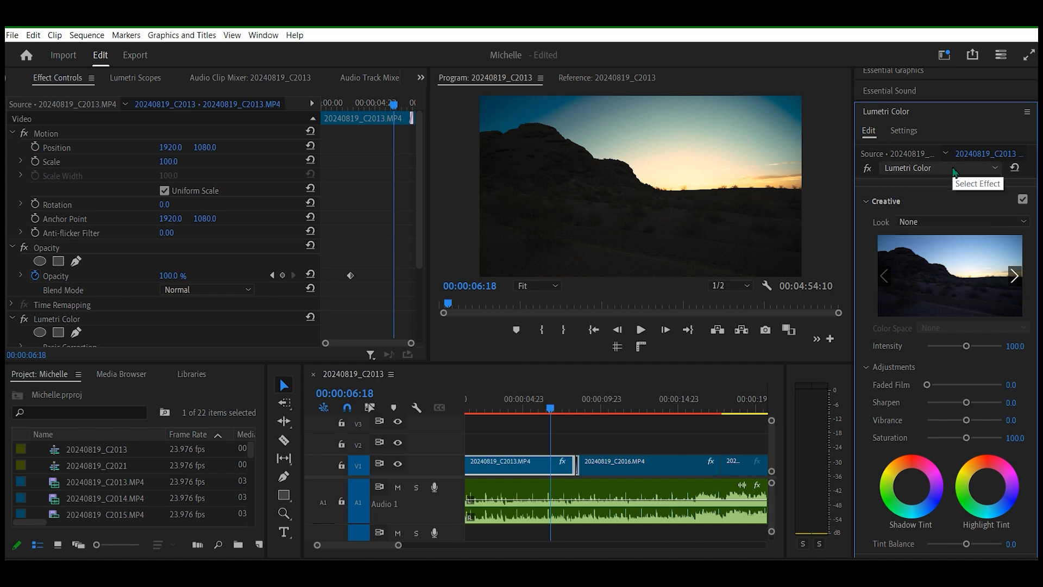
{"action": "left_click", "coordinate": [979, 227]}
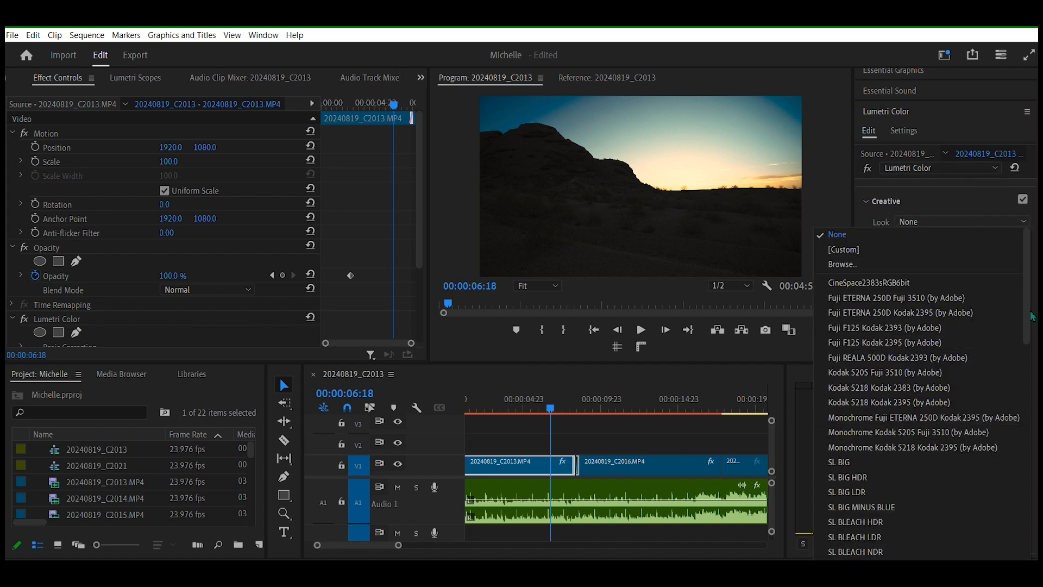
{"action": "left_click_drag", "start_coordinate": [1026, 308], "coordinate": [1035, 487]}
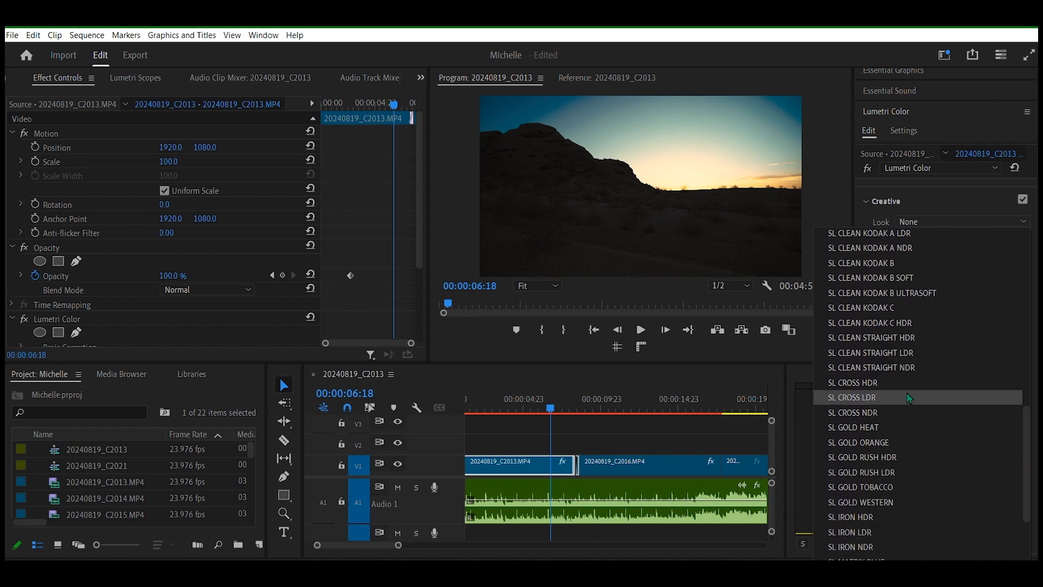
{"action": "left_click", "coordinate": [910, 445]}
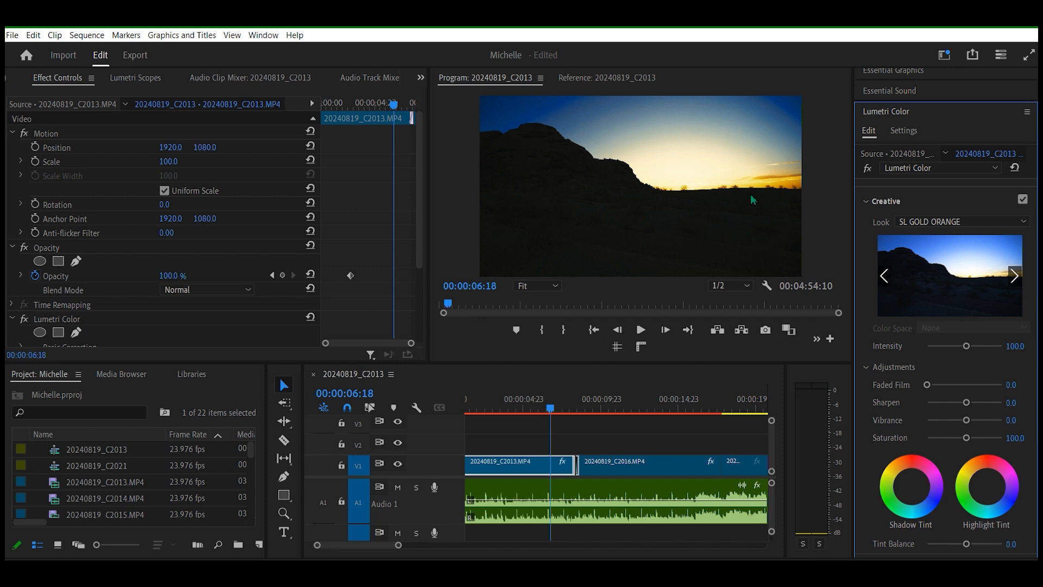
- Undo and redo the C2013 clip's look change, using full screen to compare both versions
{"action": "key", "text": "ctrl+z"}
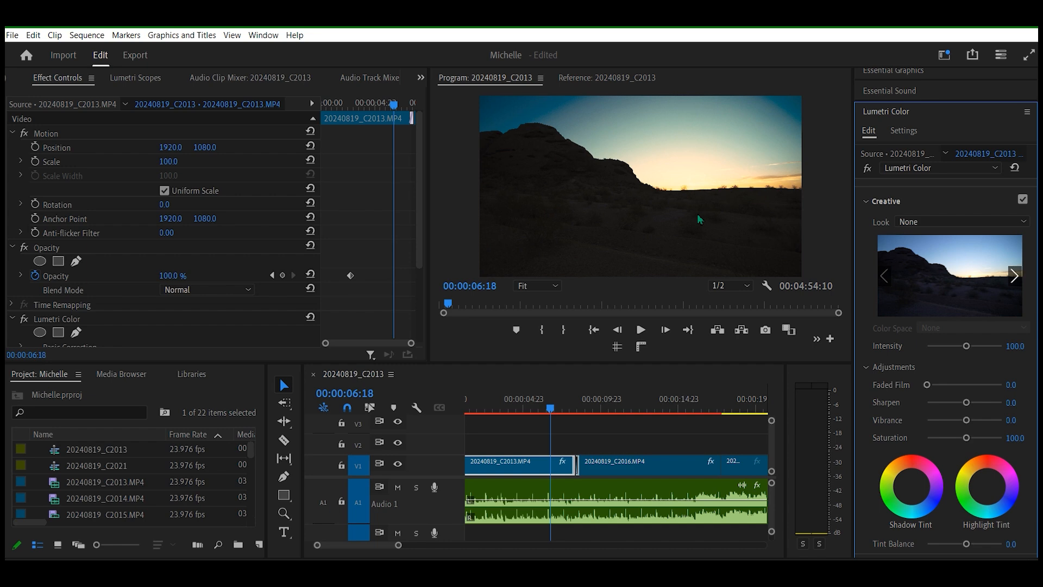
{"action": "key", "text": "ctrl+grave"}
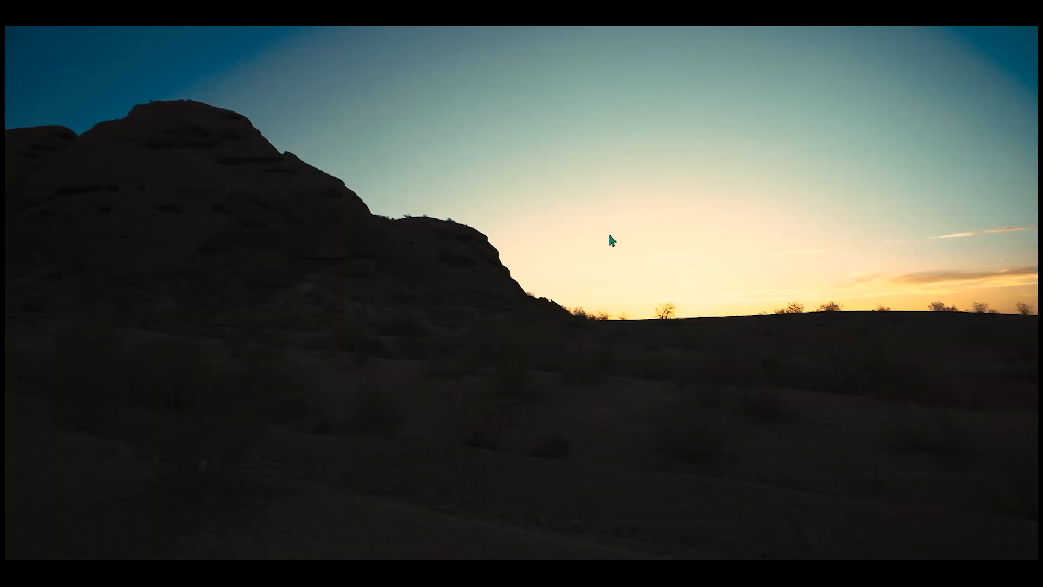
{"action": "key", "text": "ctrl+shift+z"}
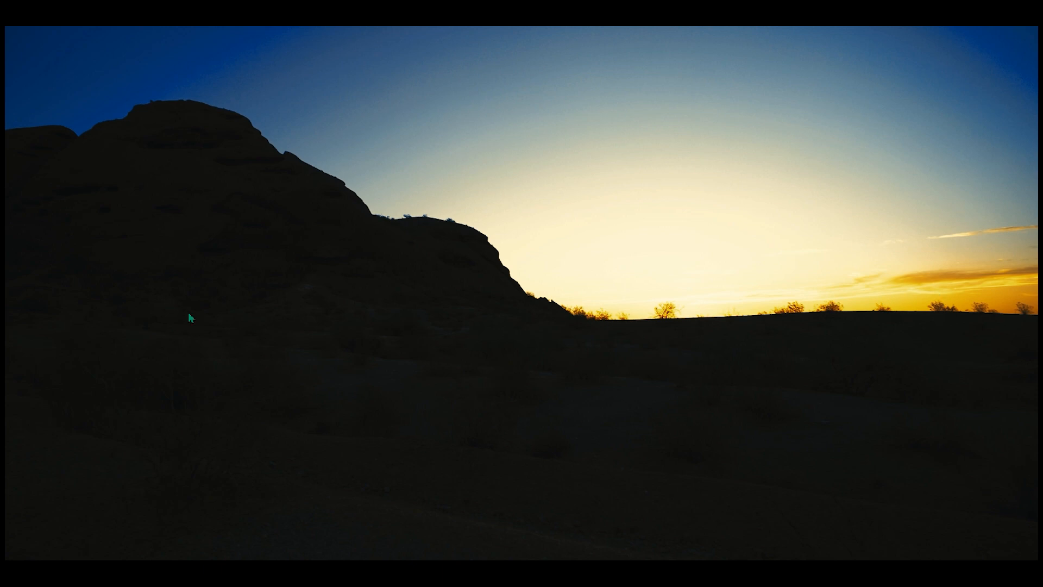
{"action": "key", "text": "space"}
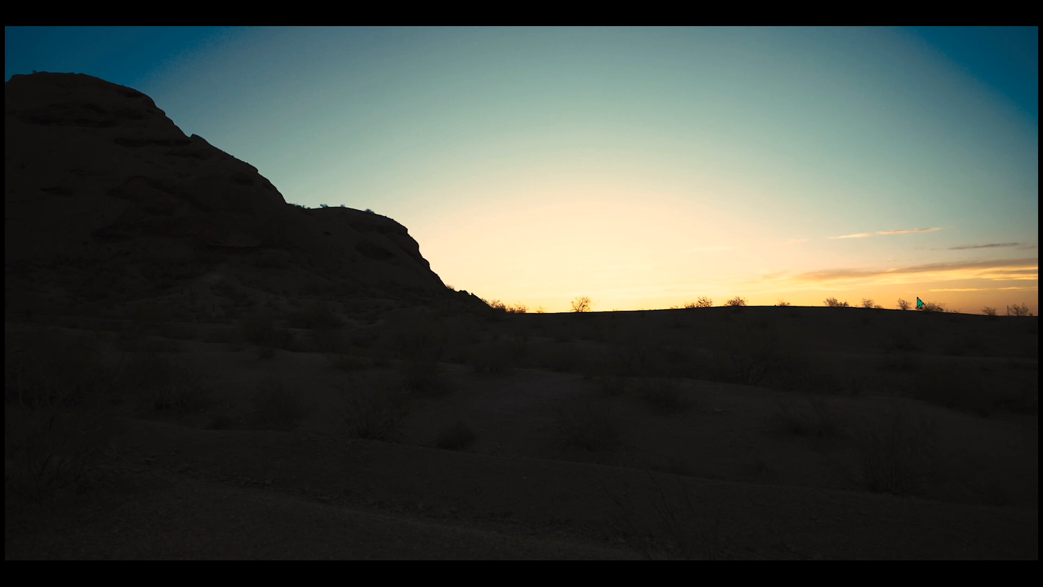
{"action": "key", "text": "Escape"}
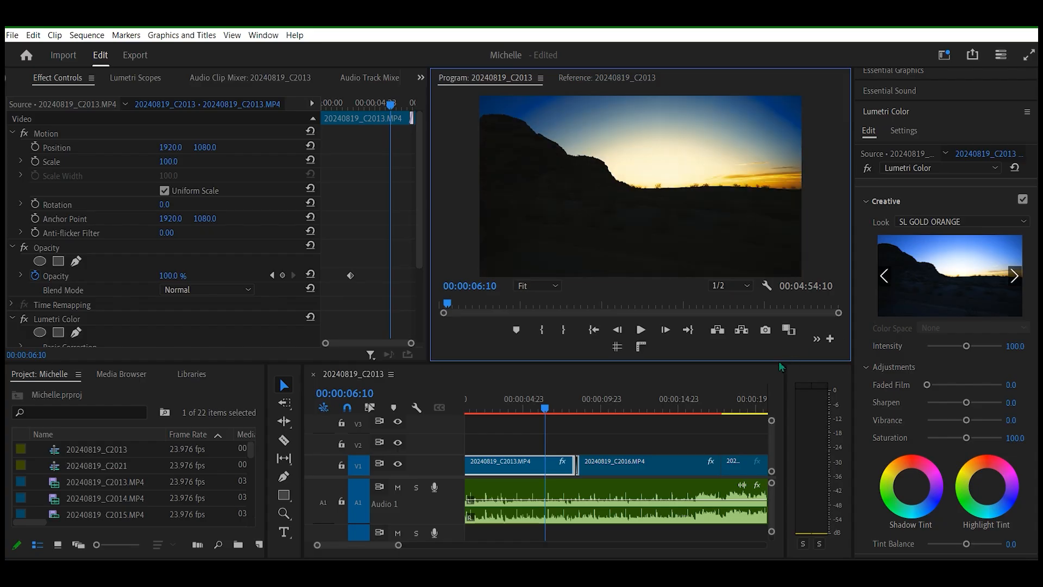
- Play and scrub through the last part of the C2013 clip to review it, and scroll the project files to the music track
{"action": "mouse_move", "coordinate": [547, 414]}
{"action": "left_mouse_down"}
{"action": "mouse_move", "coordinate": [569, 413]}
{"action": "mouse_move", "coordinate": [553, 416]}
{"action": "left_mouse_up"}
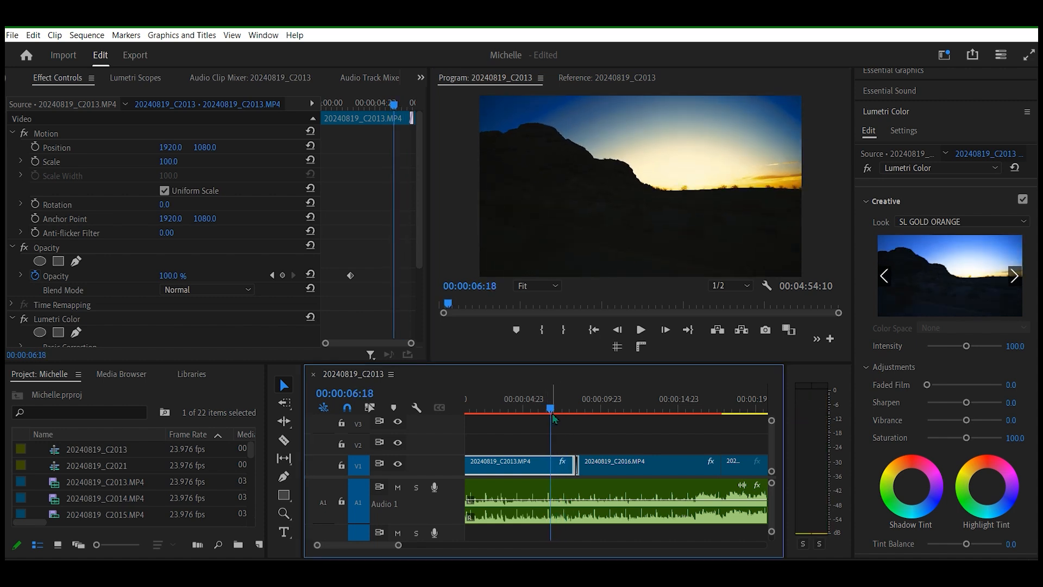
{"action": "key", "text": "space"}
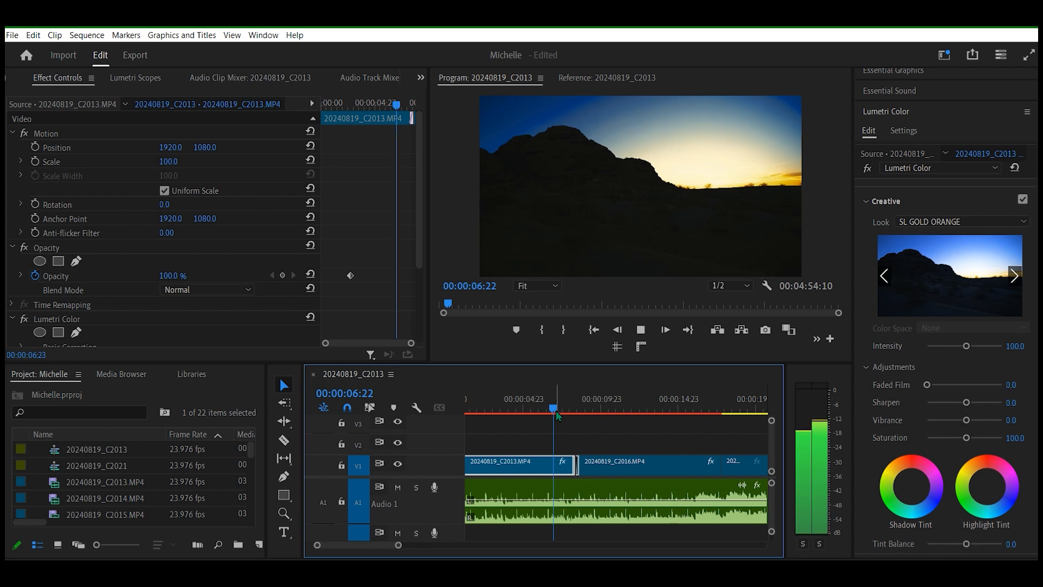
{"action": "key", "text": "space"}
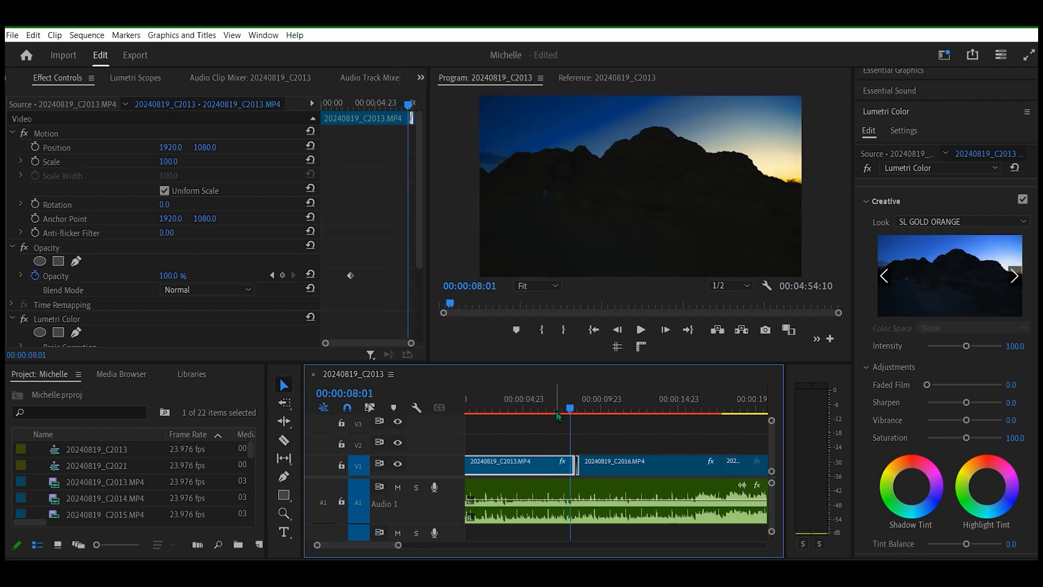
{"action": "left_click", "coordinate": [569, 408]}
{"action": "left_click_drag", "start_coordinate": [572, 411], "coordinate": [550, 423]}
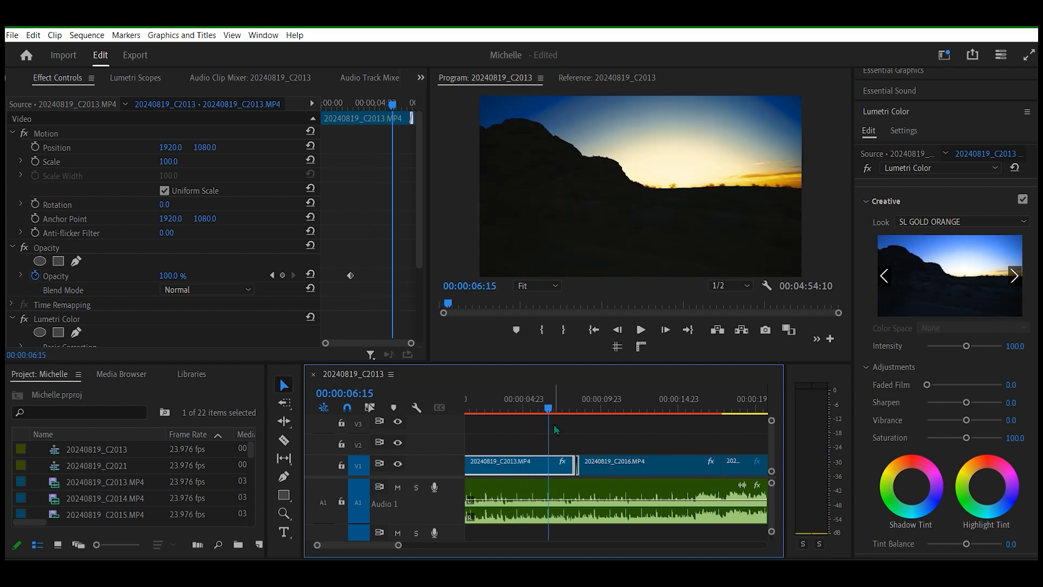
{"action": "key", "text": "space"}
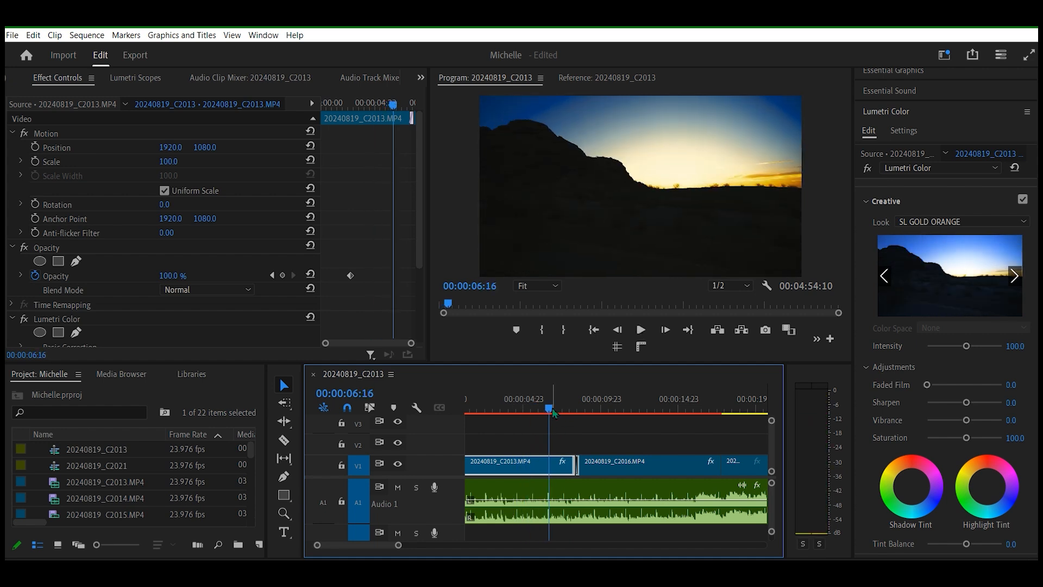
{"action": "left_click_drag", "start_coordinate": [251, 451], "coordinate": [243, 527]}
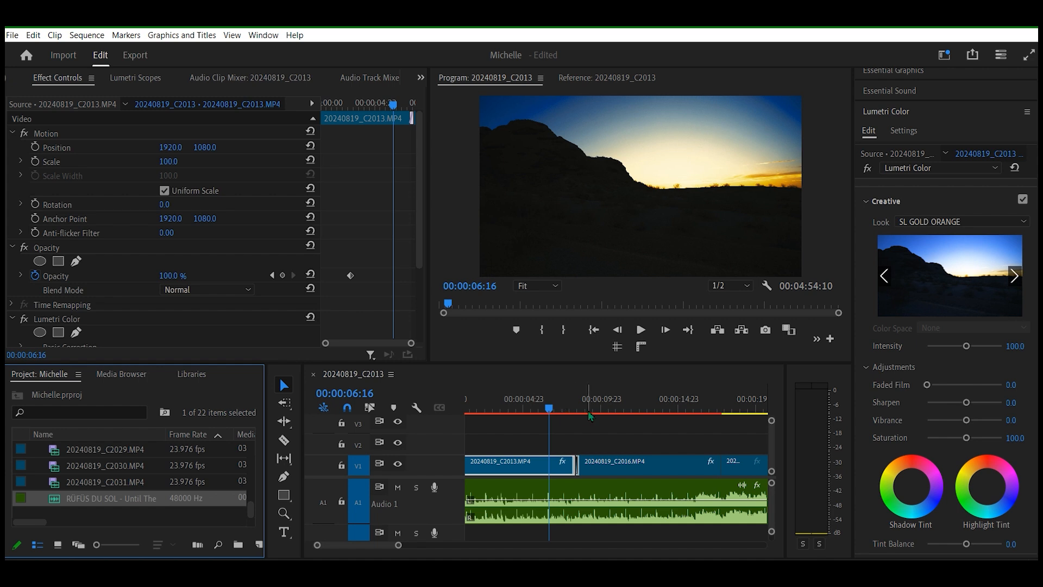
{"action": "left_click_drag", "start_coordinate": [550, 410], "coordinate": [563, 413]}
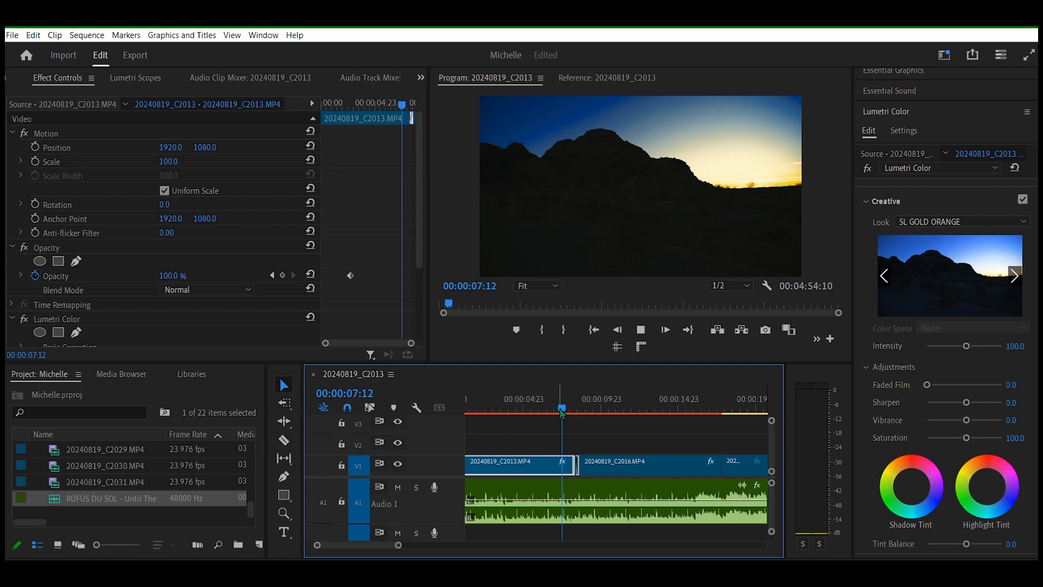
- Play the sequence from the end of clip 20240819_C2013 into clip 20240819_C2016 to review the grade
{"action": "key", "text": "space"}
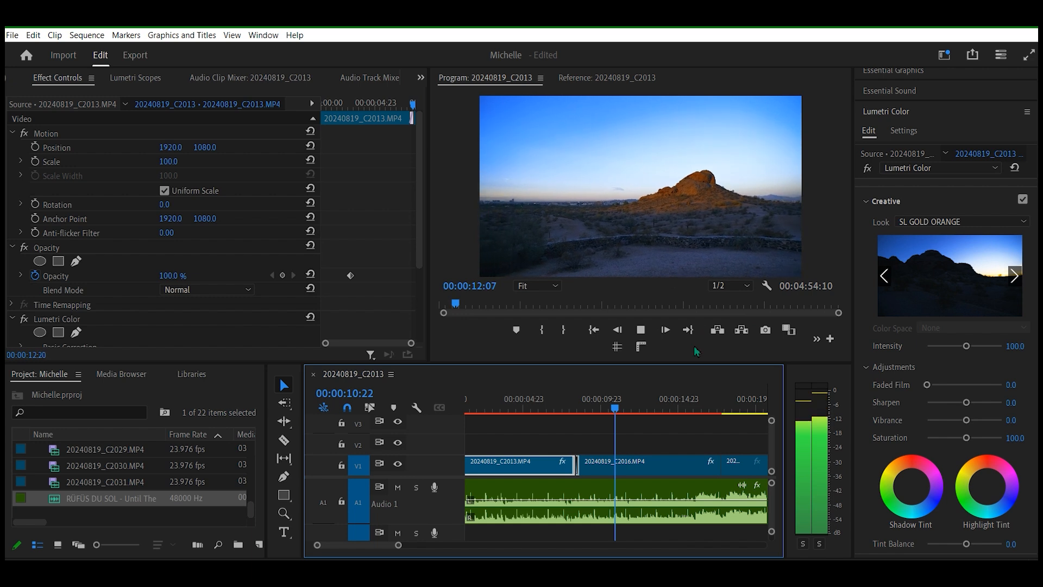
{"action": "left_click", "coordinate": [691, 464]}
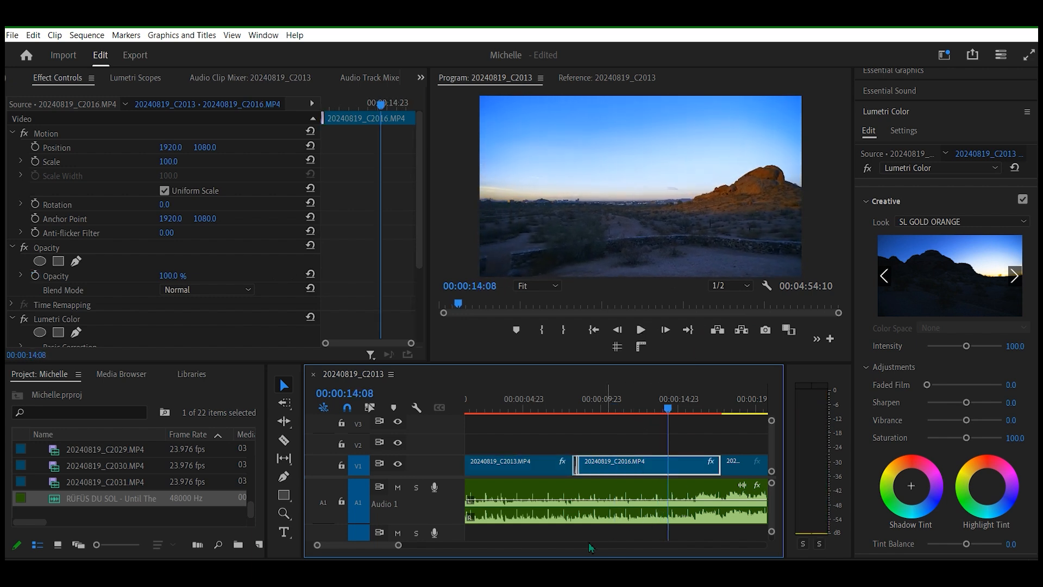
- Apply the SL GOLD ORANGE creative look to clip 20240819_C2027 in Lumetri Color
{"action": "left_click_drag", "start_coordinate": [398, 544], "coordinate": [489, 524]}
{"action": "left_click", "coordinate": [588, 413]}
{"action": "left_click_drag", "start_coordinate": [592, 415], "coordinate": [622, 419]}
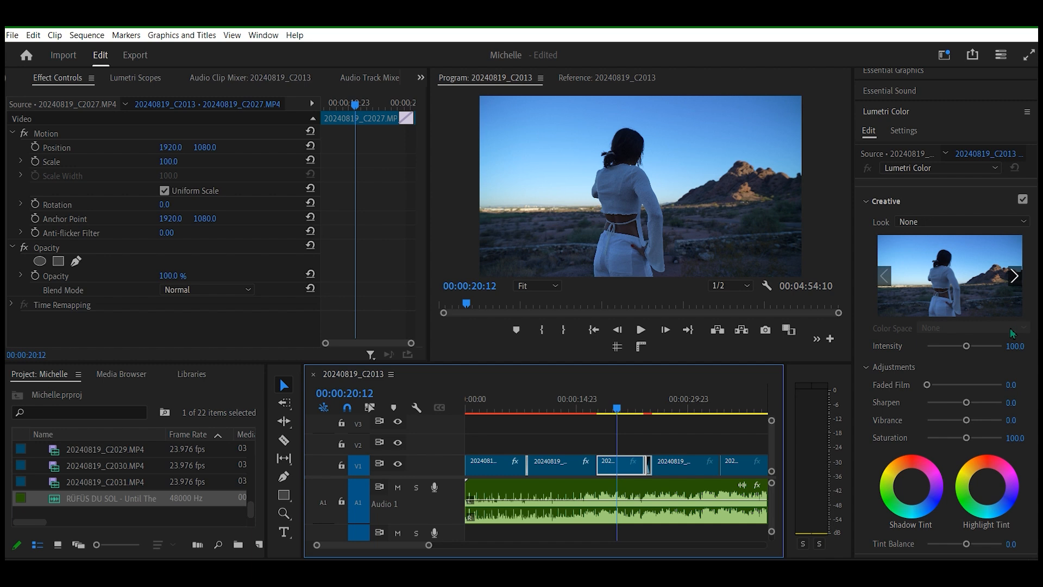
{"action": "mouse_move", "coordinate": [970, 348]}
{"action": "left_mouse_down"}
{"action": "mouse_move", "coordinate": [995, 348]}
{"action": "mouse_move", "coordinate": [939, 348]}
{"action": "mouse_move", "coordinate": [1000, 347]}
{"action": "mouse_move", "coordinate": [980, 346]}
{"action": "left_mouse_up"}
{"action": "double_click", "coordinate": [952, 348]}
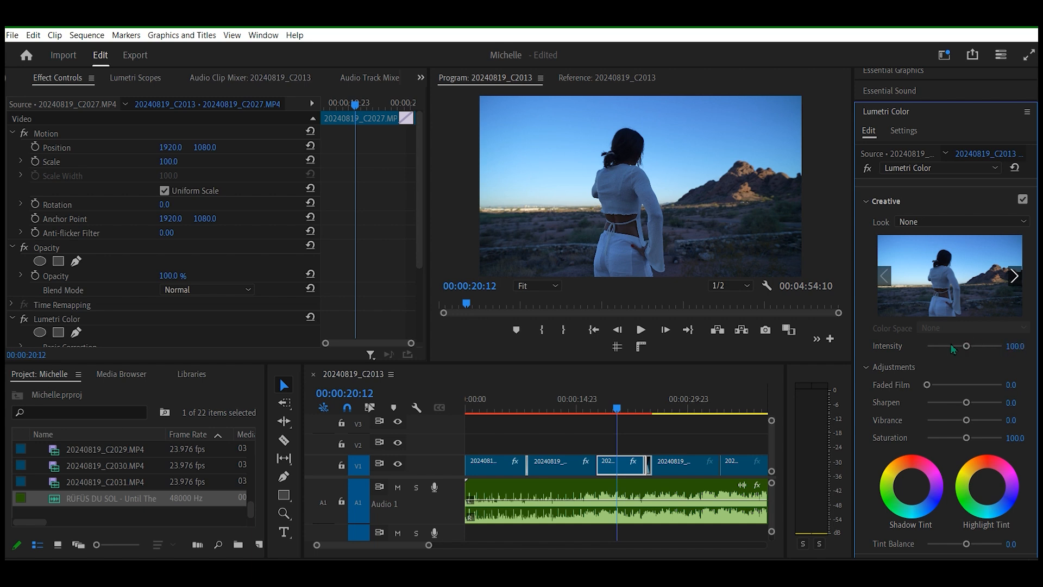
{"action": "left_click", "coordinate": [993, 223]}
{"action": "left_click_drag", "start_coordinate": [1026, 272], "coordinate": [1032, 505]}
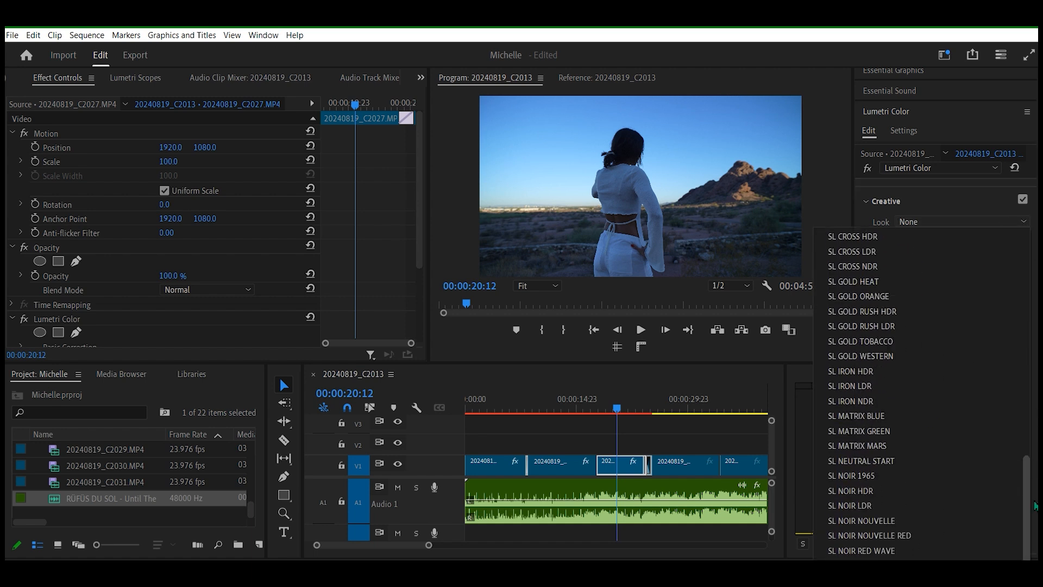
{"action": "left_click", "coordinate": [915, 302]}
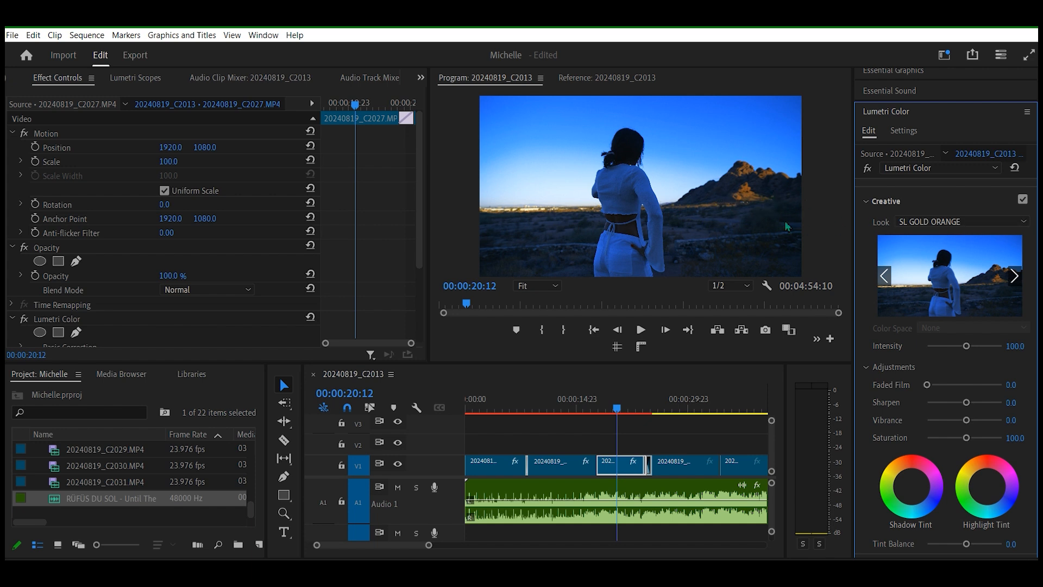
- Compare the shot of the woman facing the desert full screen with and without the SL GOLD ORANGE look
{"action": "key", "text": "ctrl+grave"}
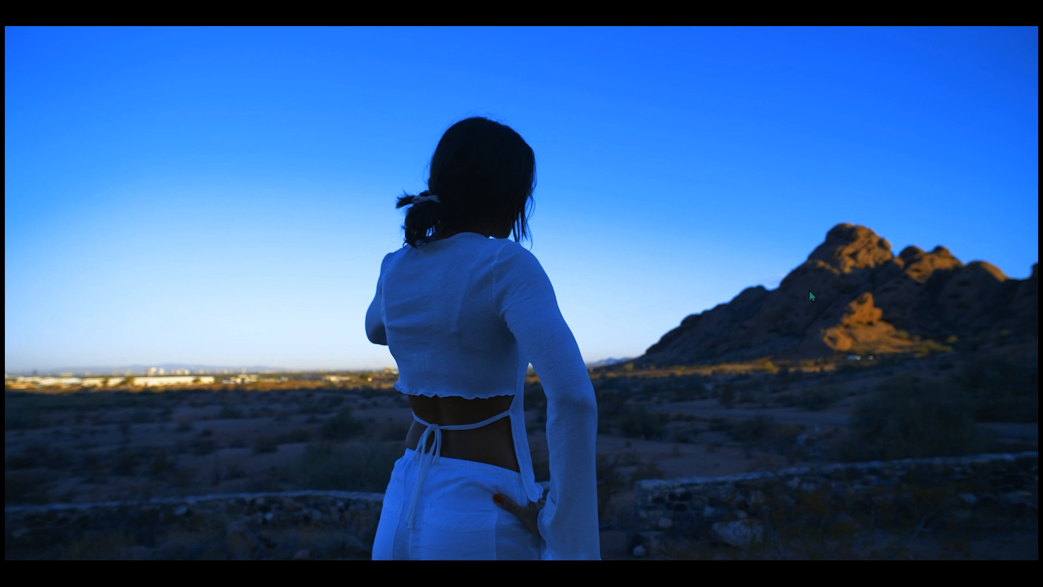
{"action": "key", "text": "ctrl+z"}
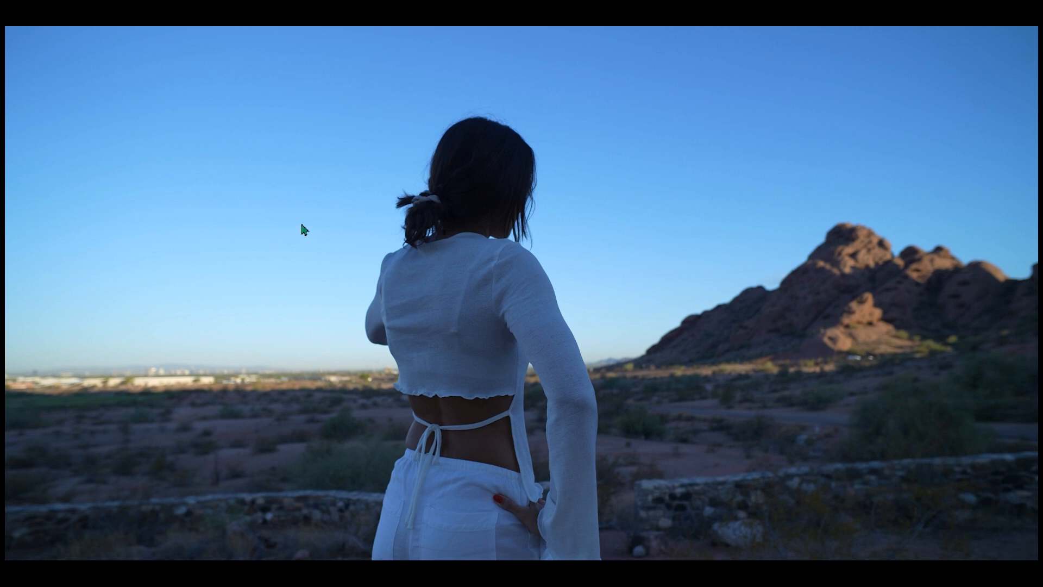
{"action": "key", "text": "shift+d"}
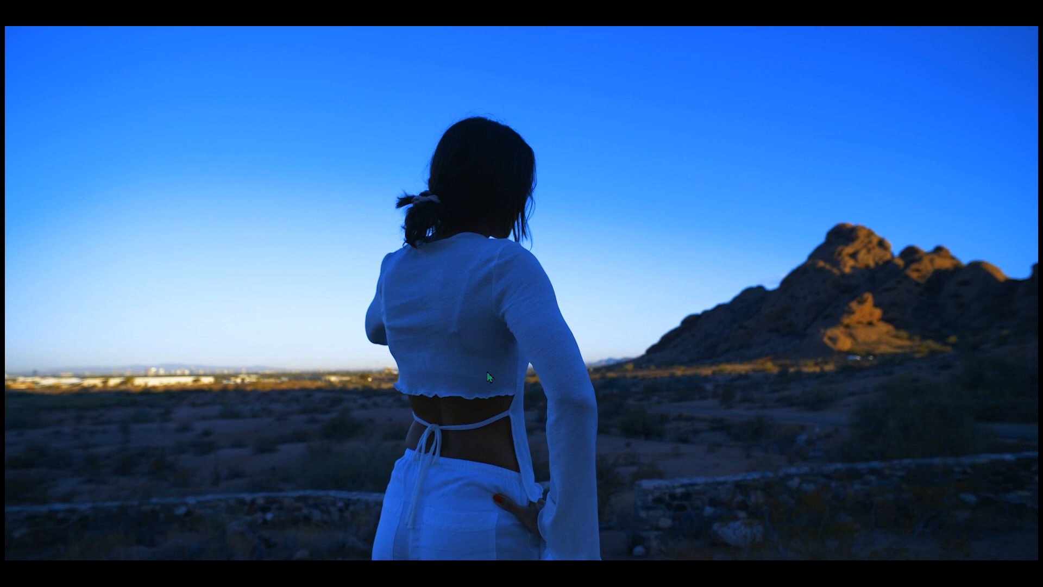
{"action": "key", "text": "shift+d"}
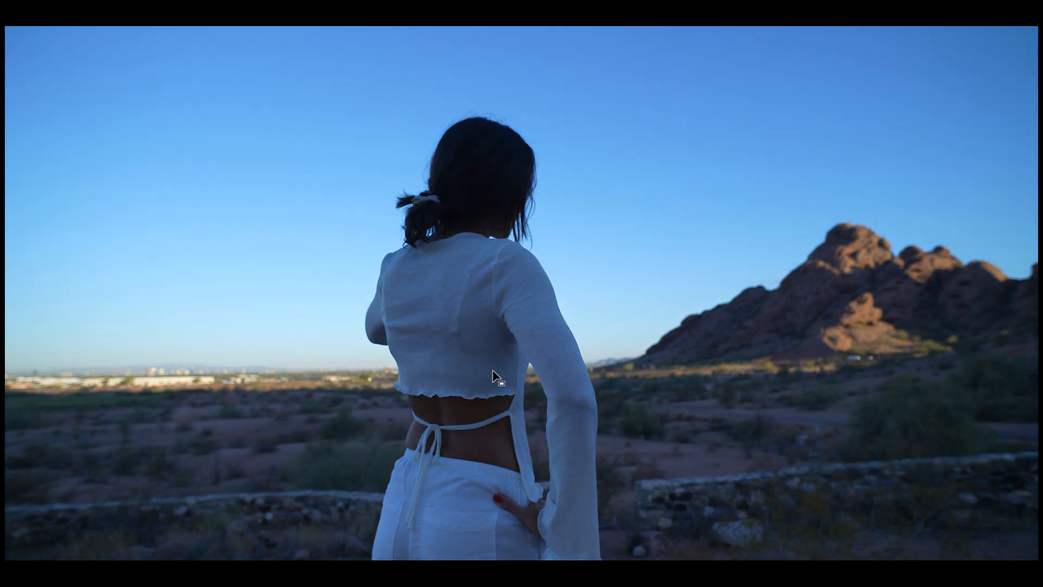
{"action": "key", "text": "shift+d"}
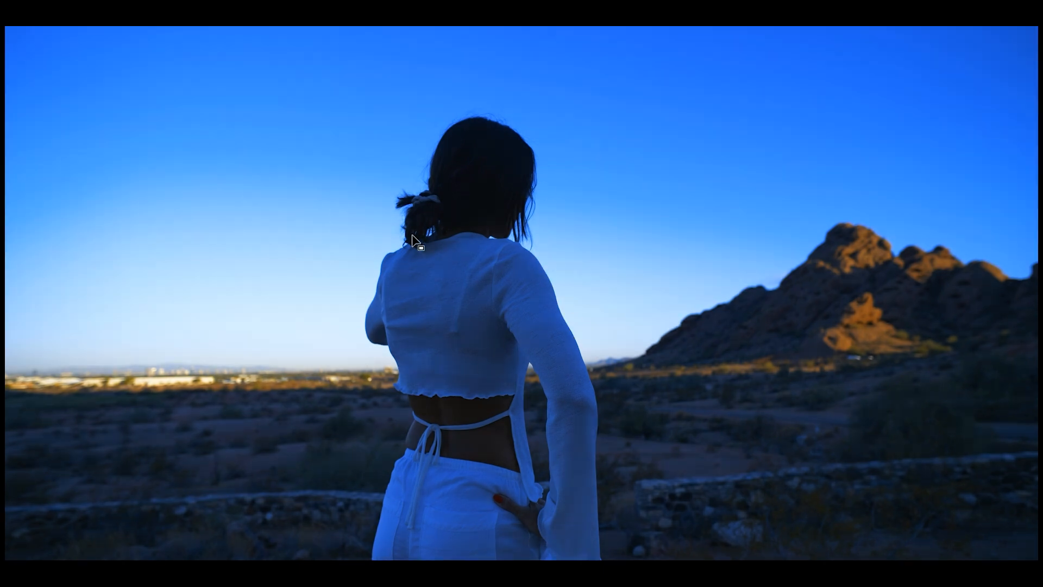
{"action": "key", "text": "Escape"}
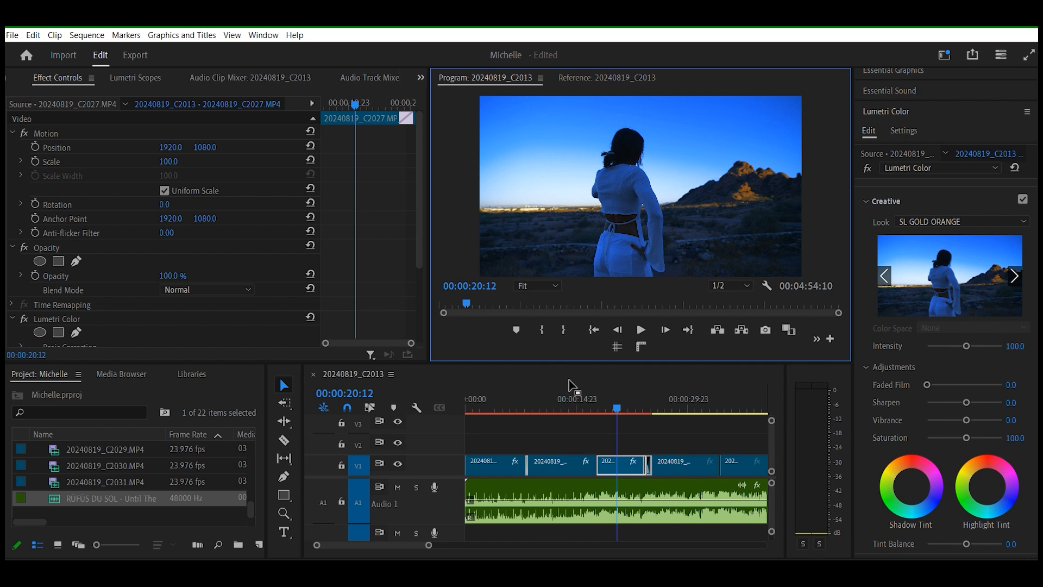
- Apply the SL GOLD ORANGE creative look to clip 20240819_C2019, the picnic shelter shot
{"action": "left_click_drag", "start_coordinate": [620, 409], "coordinate": [675, 418]}
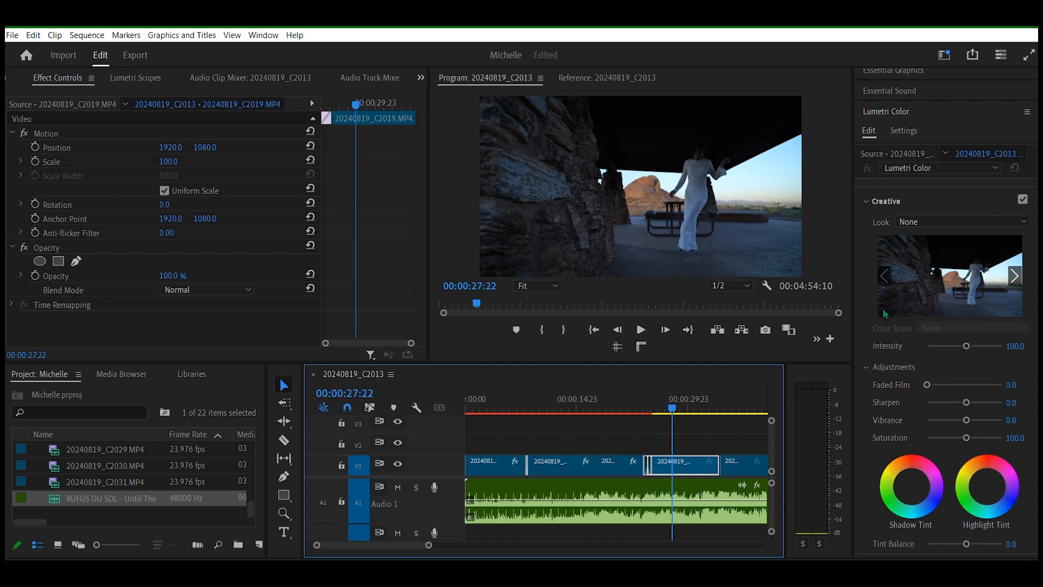
{"action": "left_click", "coordinate": [977, 223]}
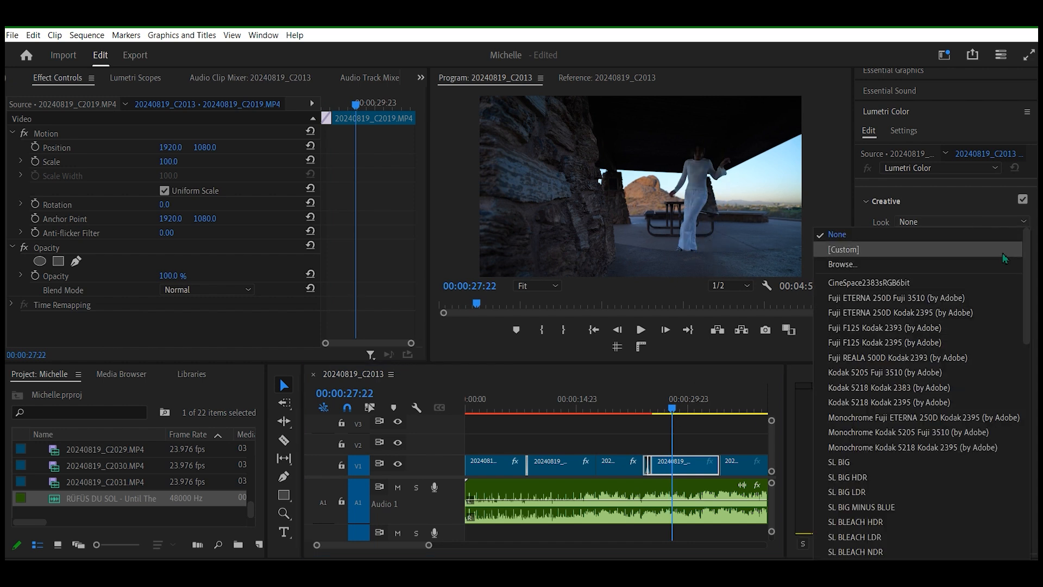
{"action": "left_click_drag", "start_coordinate": [1025, 248], "coordinate": [1024, 474]}
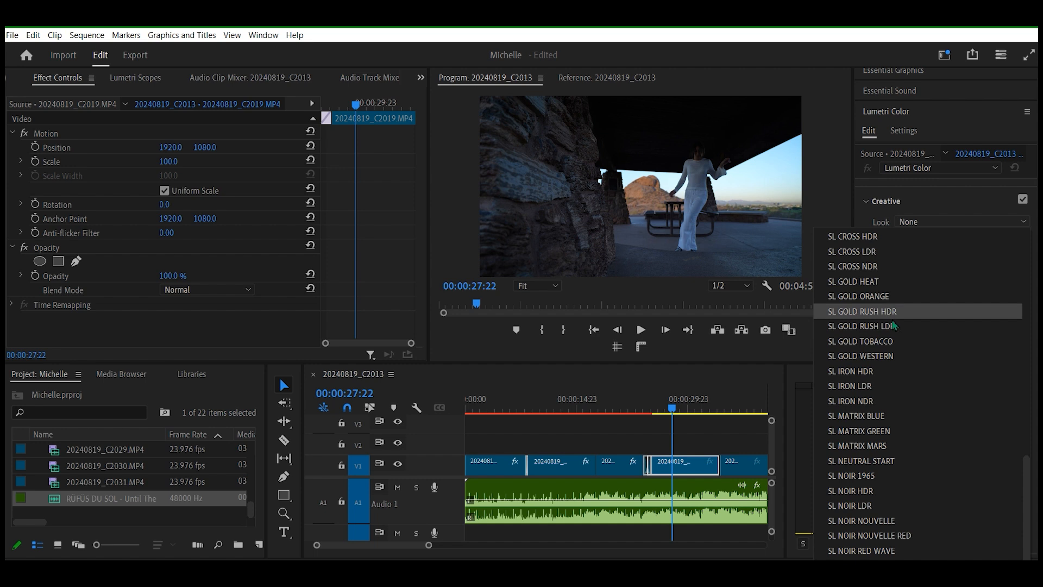
{"action": "left_click", "coordinate": [883, 297]}
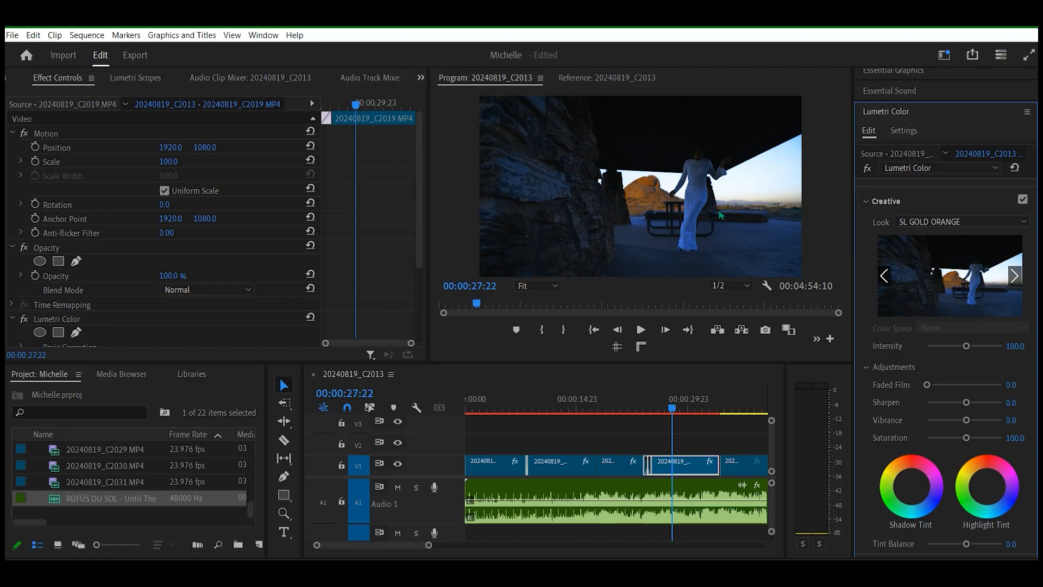
- Play the picnic shelter clip full screen and compare it with and without the look, keeping the look applied
{"action": "key", "text": "ctrl+grave"}
{"action": "key", "text": "space"}
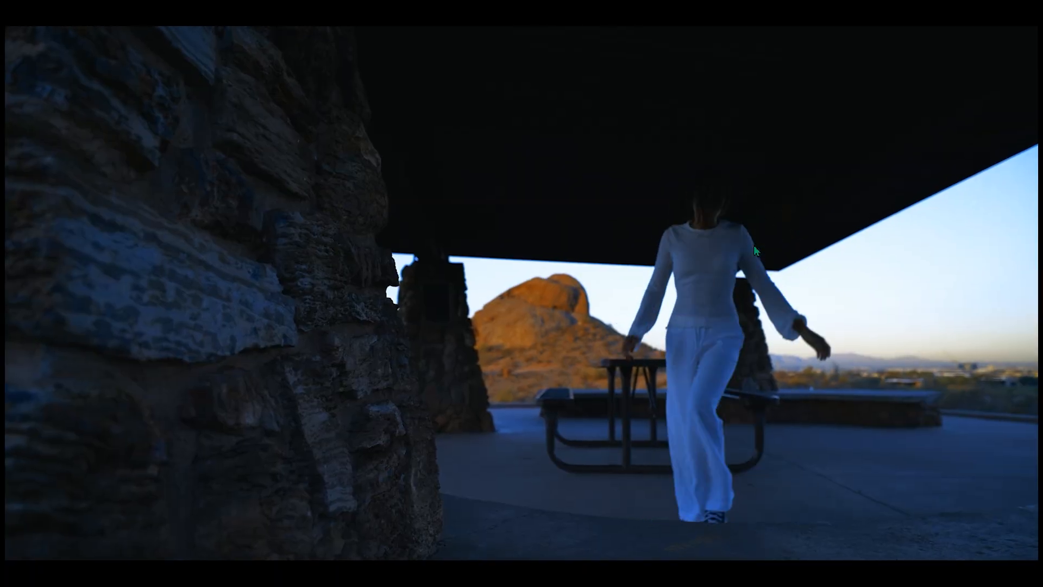
{"action": "key", "text": "ctrl+z"}
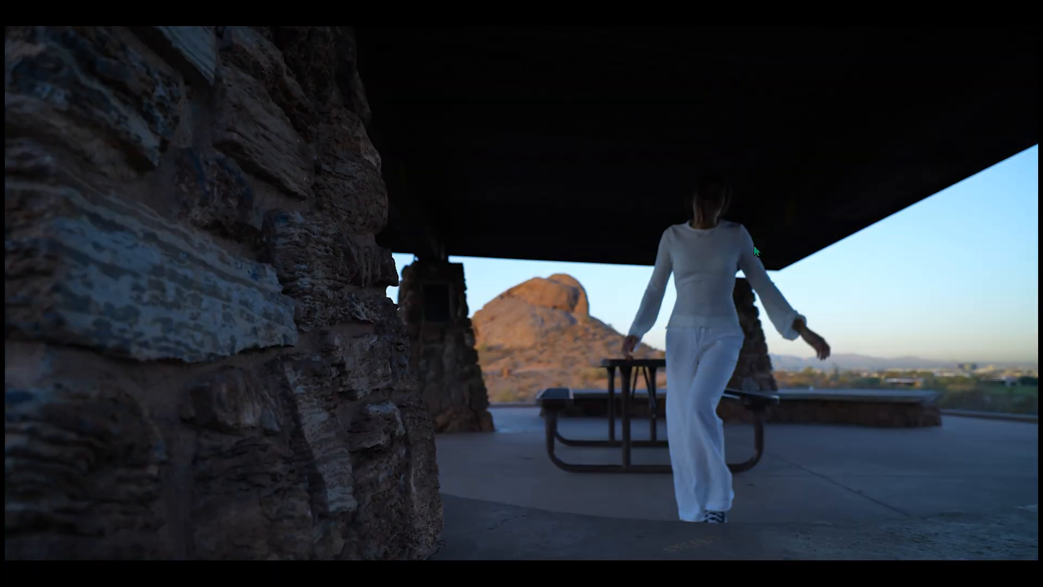
{"action": "key", "text": "ctrl+shift+z"}
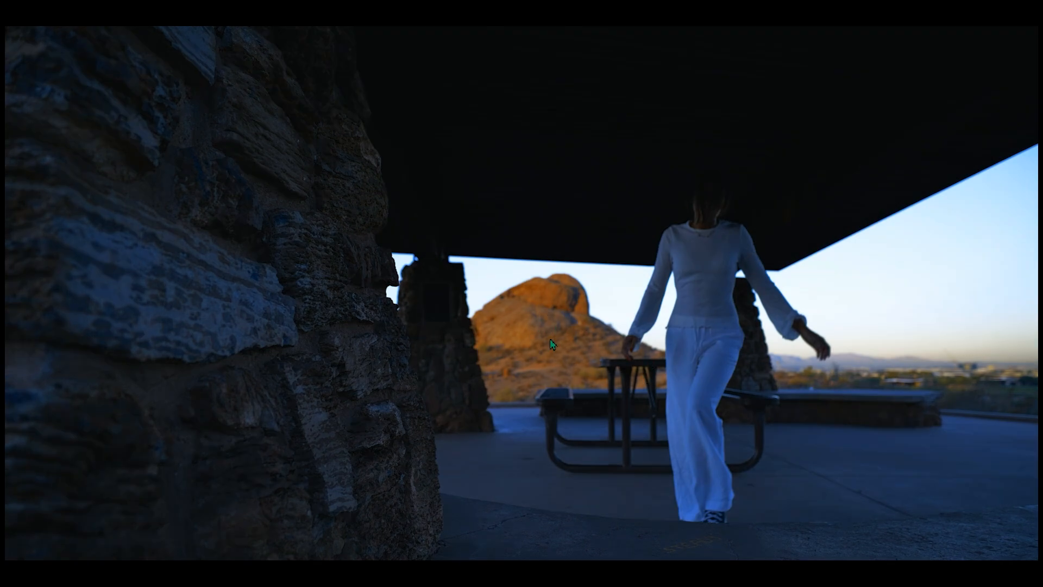
{"action": "key", "text": "space"}
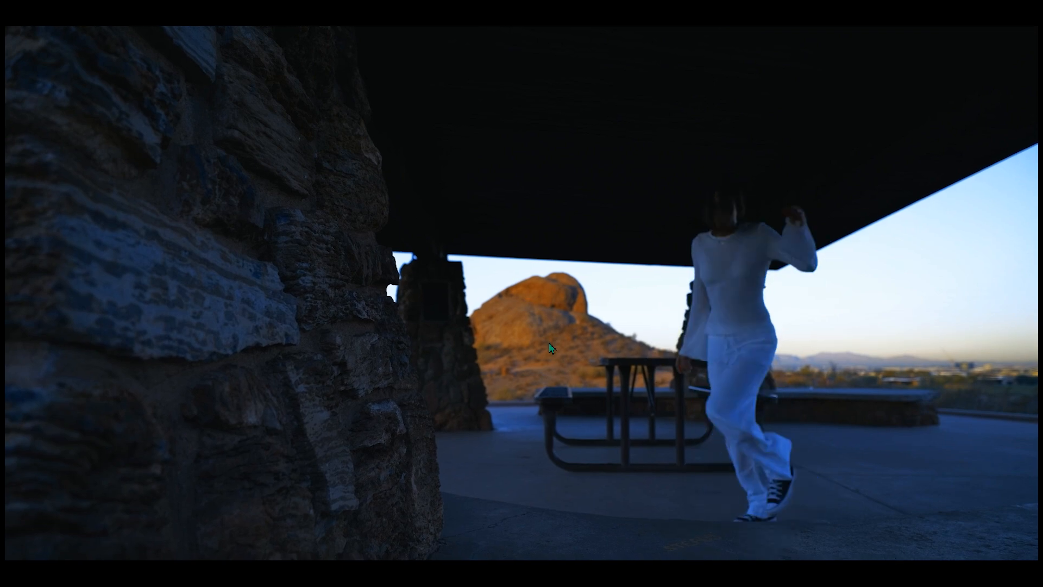
{"action": "key", "text": "space"}
{"action": "key", "text": "Escape"}
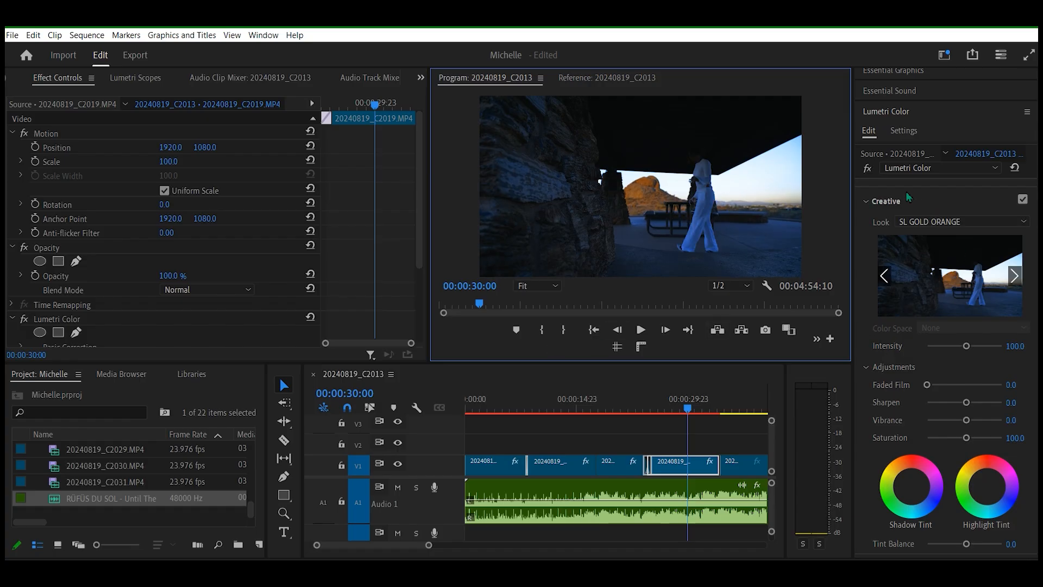
- Raise the Basic Correction exposure of clip 20240819_C2019 to 1.3
{"action": "left_click", "coordinate": [867, 202]}
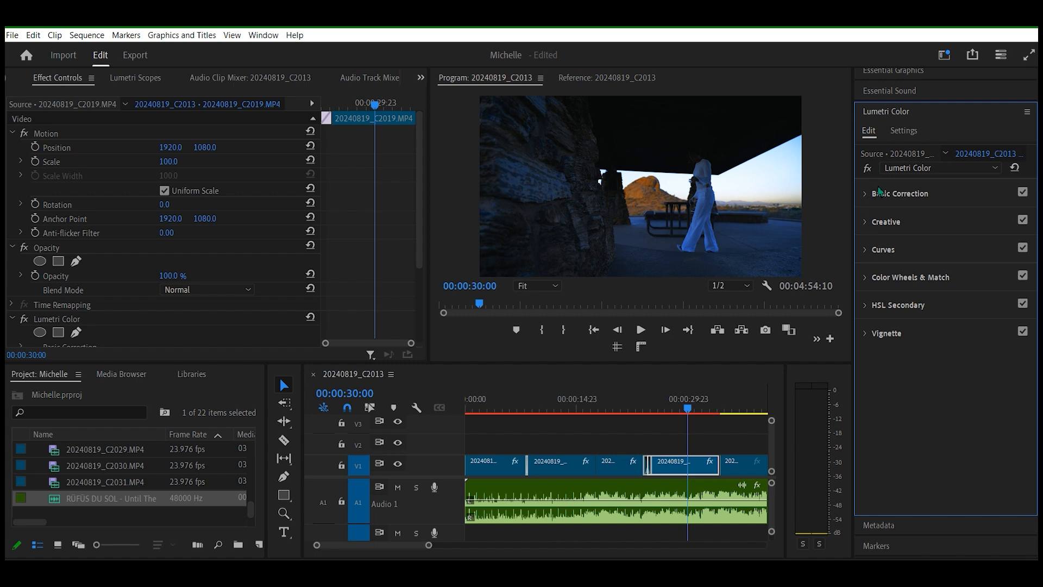
{"action": "left_click", "coordinate": [873, 199]}
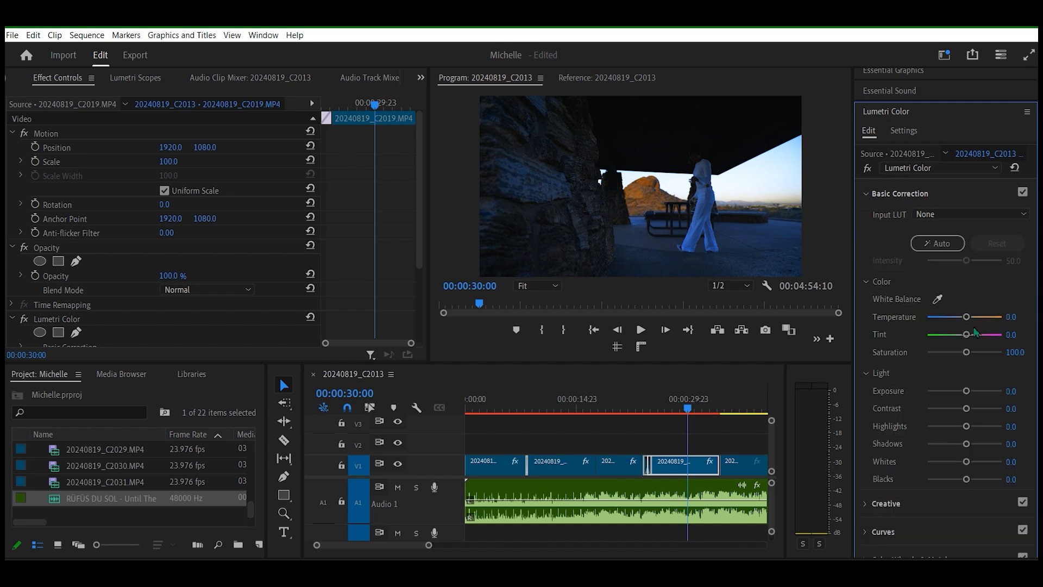
{"action": "mouse_move", "coordinate": [967, 391]}
{"action": "left_mouse_down"}
{"action": "mouse_move", "coordinate": [1008, 394]}
{"action": "mouse_move", "coordinate": [976, 395]}
{"action": "left_mouse_up"}
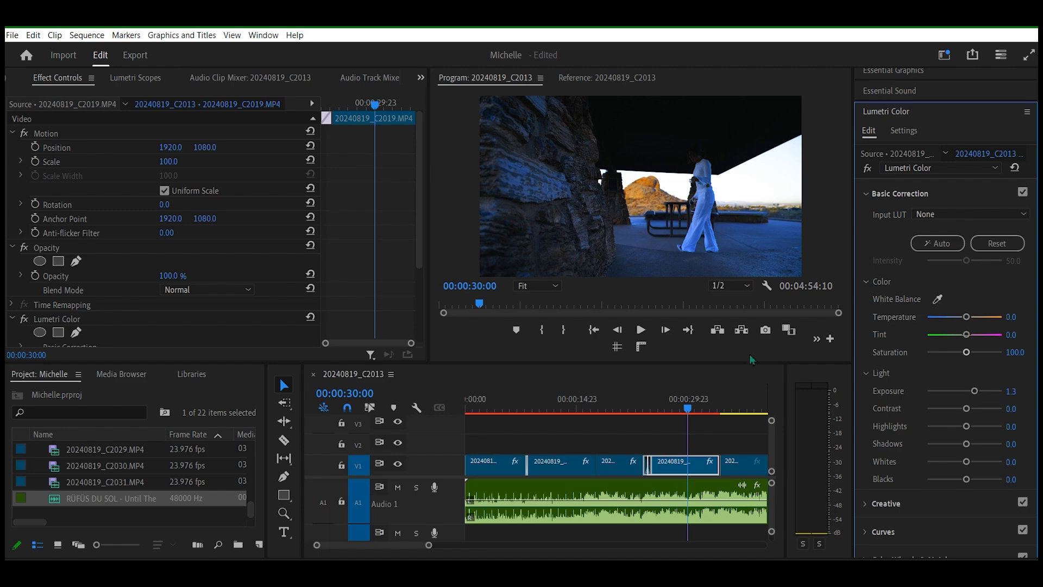
- Play the brightened picnic shelter clip full screen to check its exposure
{"action": "key", "text": "ctrl+grave"}
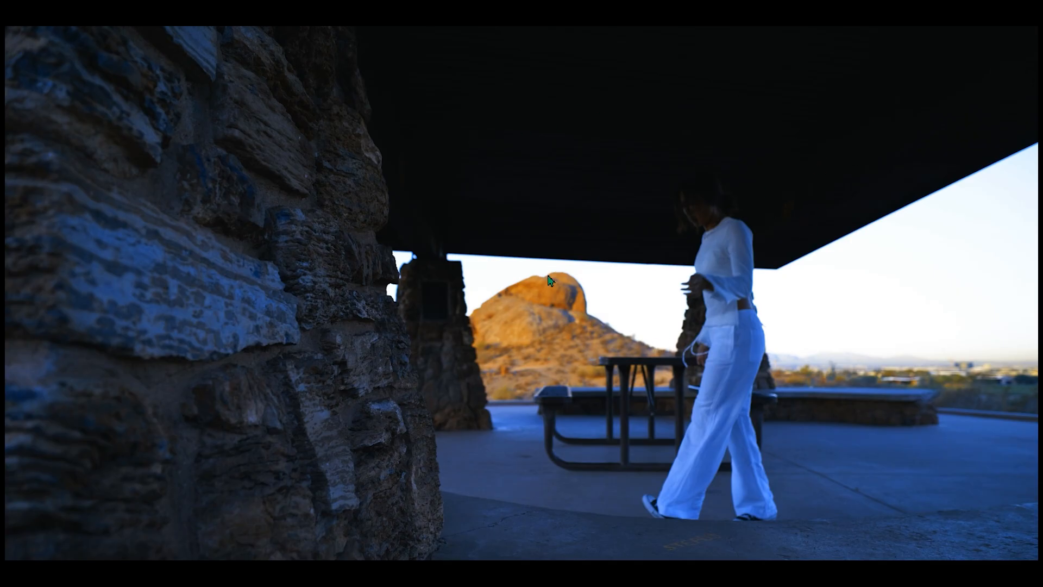
{"action": "key", "text": "space"}
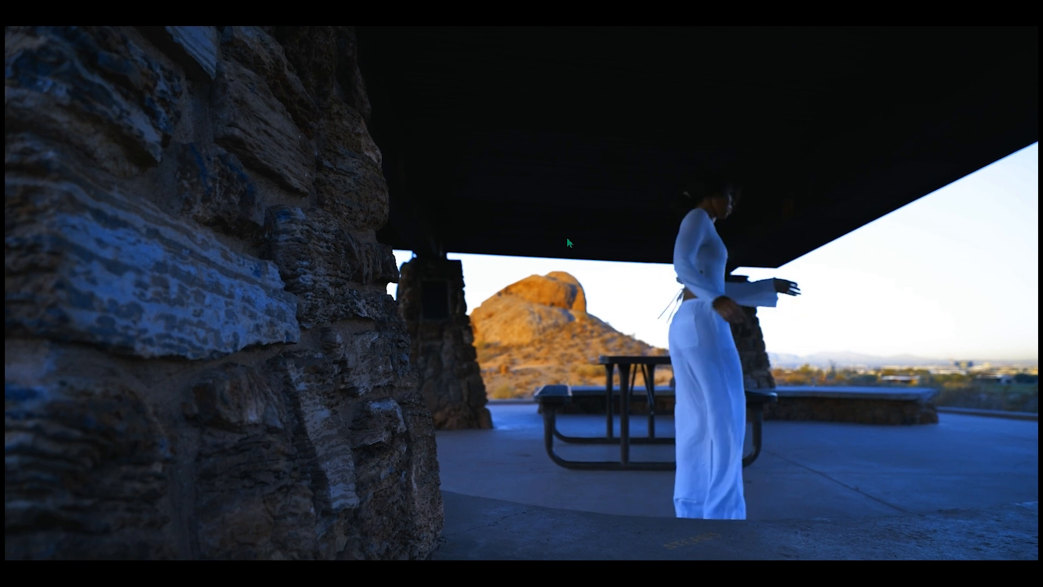
{"action": "key", "text": "space"}
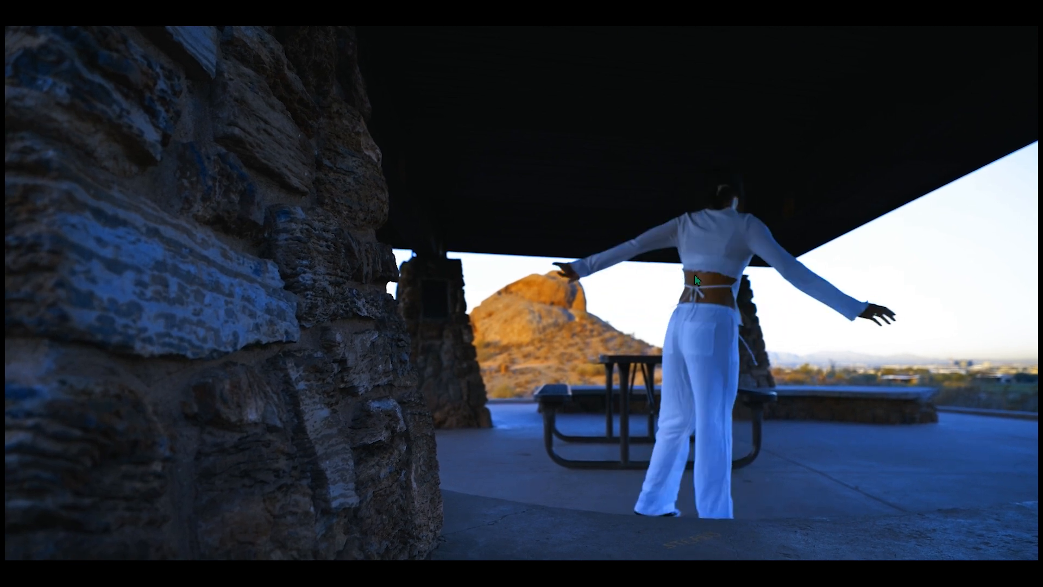
{"action": "key", "text": "space"}
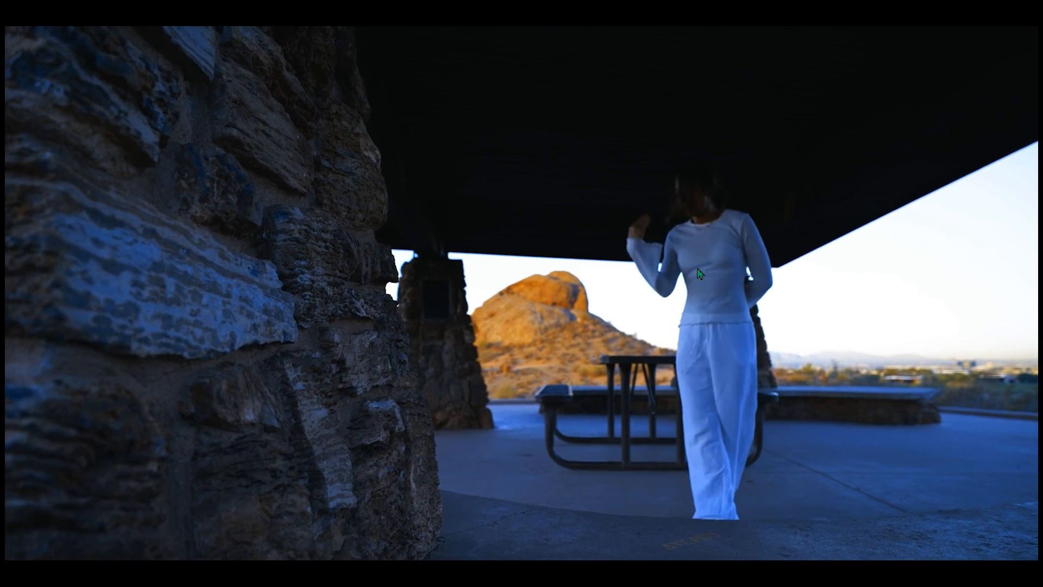
{"action": "key", "text": "Escape"}
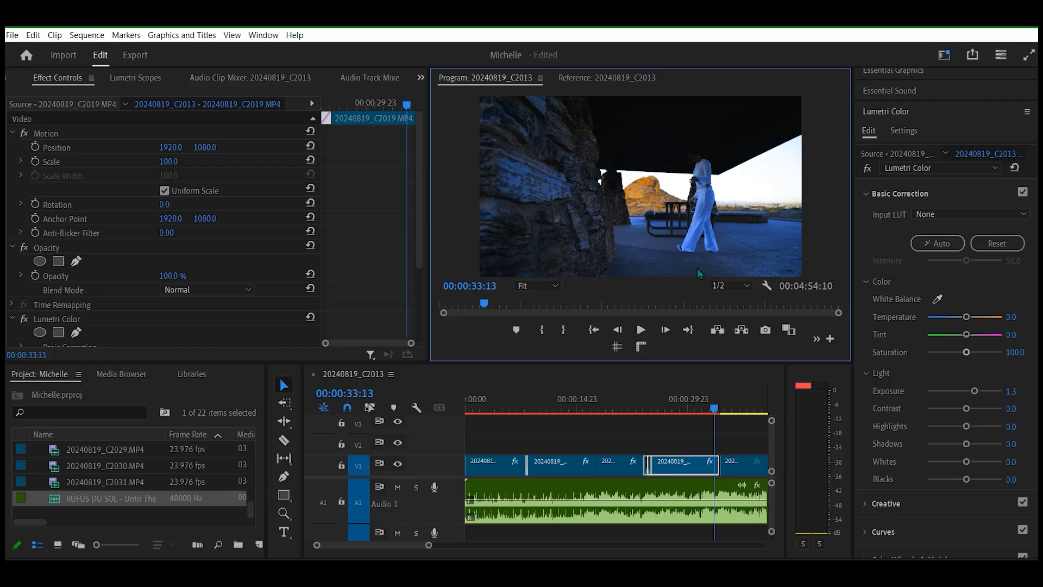
- Set the Basic Correction shadows of clip 20240819_C2019 to 100, preview it full screen, and return to the clip's start
{"action": "left_click_drag", "start_coordinate": [967, 444], "coordinate": [1003, 445]}
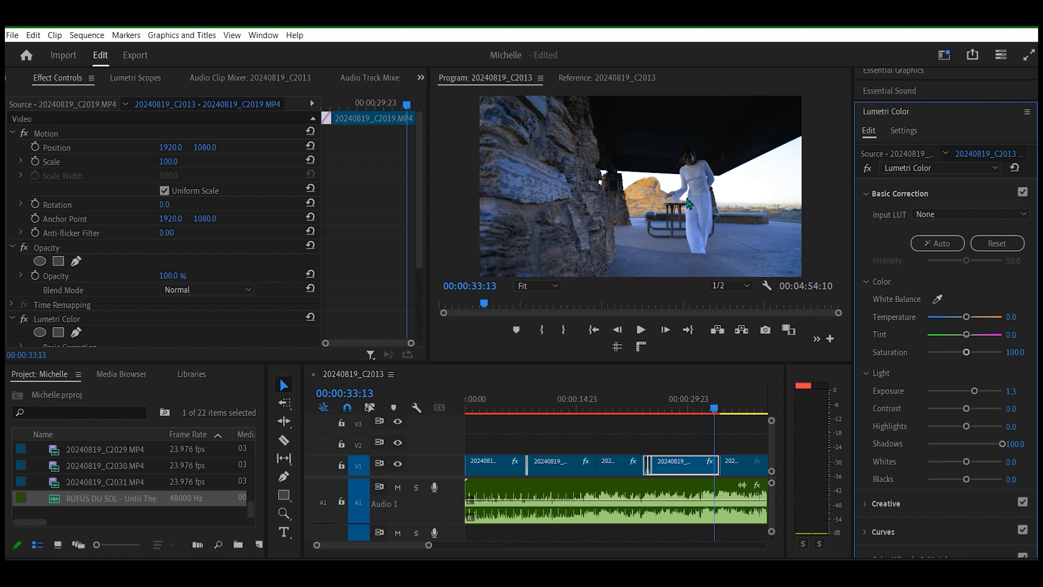
{"action": "key", "text": "ctrl+grave"}
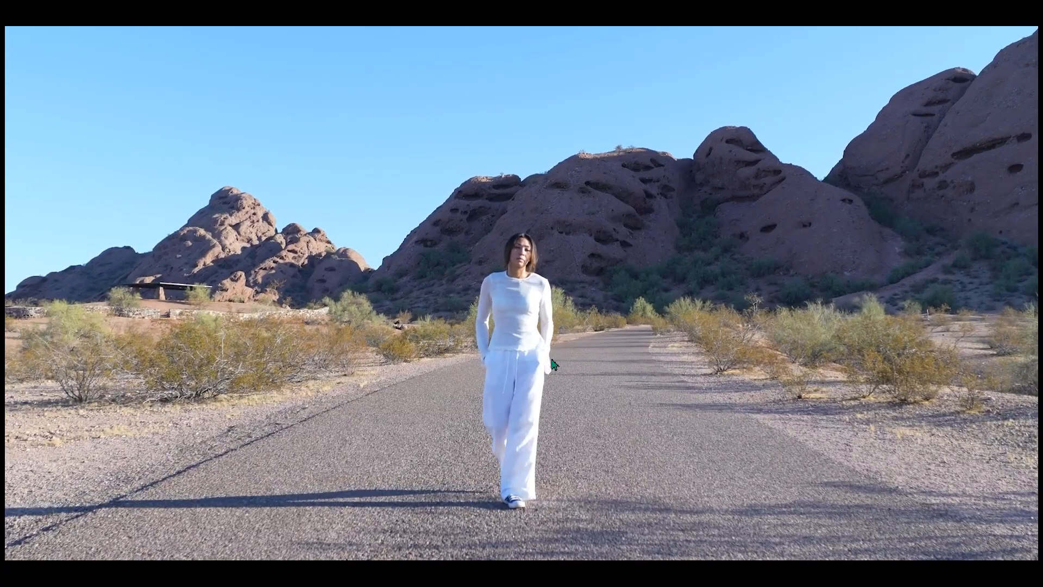
{"action": "key", "text": "Escape"}
{"action": "left_click_drag", "start_coordinate": [724, 411], "coordinate": [654, 416]}
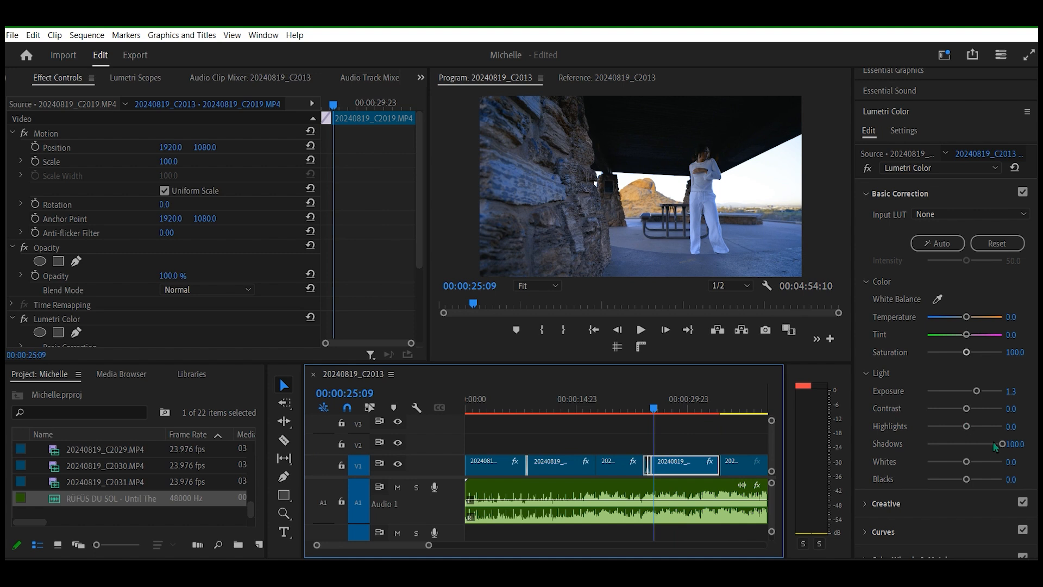
- Compare the picnic shelter clip full screen with and without the shadows adjustment, keeping shadows at 100
{"action": "double_click", "coordinate": [901, 444]}
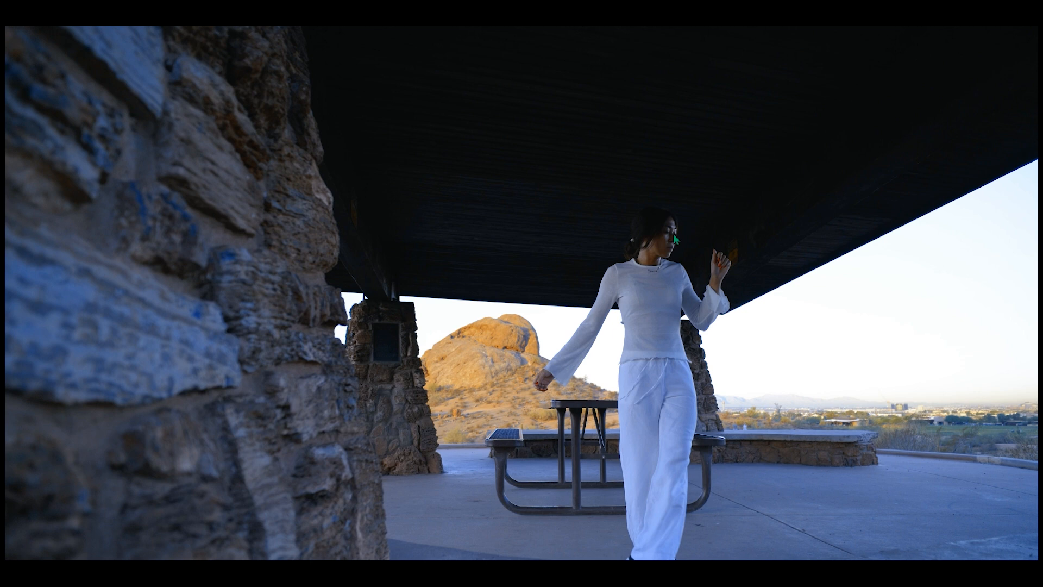
{"action": "key", "text": "shift+d"}
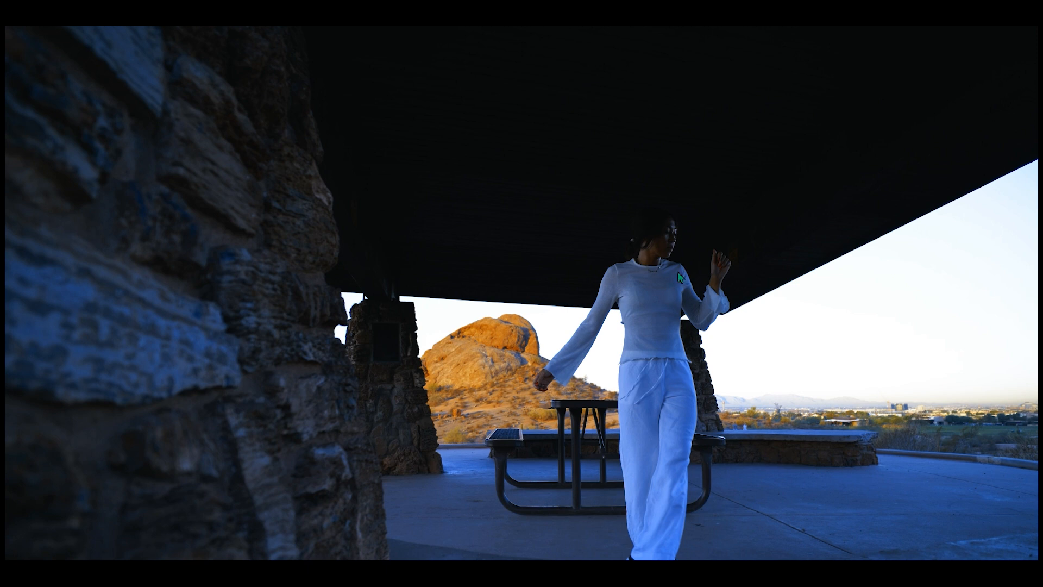
{"action": "key", "text": "Escape"}
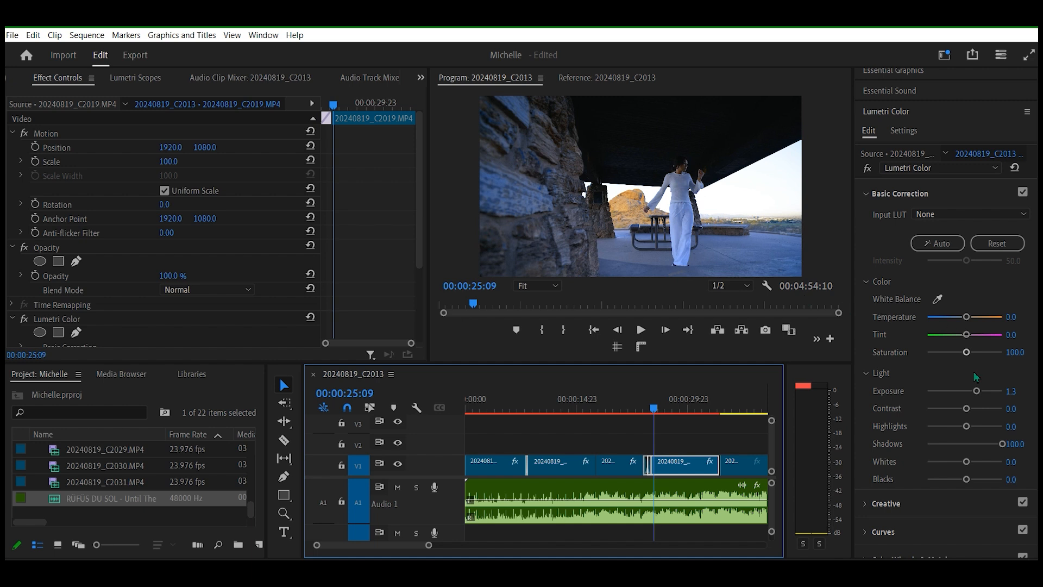
- Set the Basic Correction shadows of the picnic shelter clip 20240819_C2019 to 50
{"action": "left_click", "coordinate": [1002, 445]}
{"action": "mouse_move", "coordinate": [1003, 445]}
{"action": "left_mouse_down"}
{"action": "mouse_move", "coordinate": [943, 451]}
{"action": "mouse_move", "coordinate": [1021, 449]}
{"action": "mouse_move", "coordinate": [970, 445]}
{"action": "mouse_move", "coordinate": [983, 445]}
{"action": "left_mouse_up"}
{"action": "left_click", "coordinate": [1026, 444]}
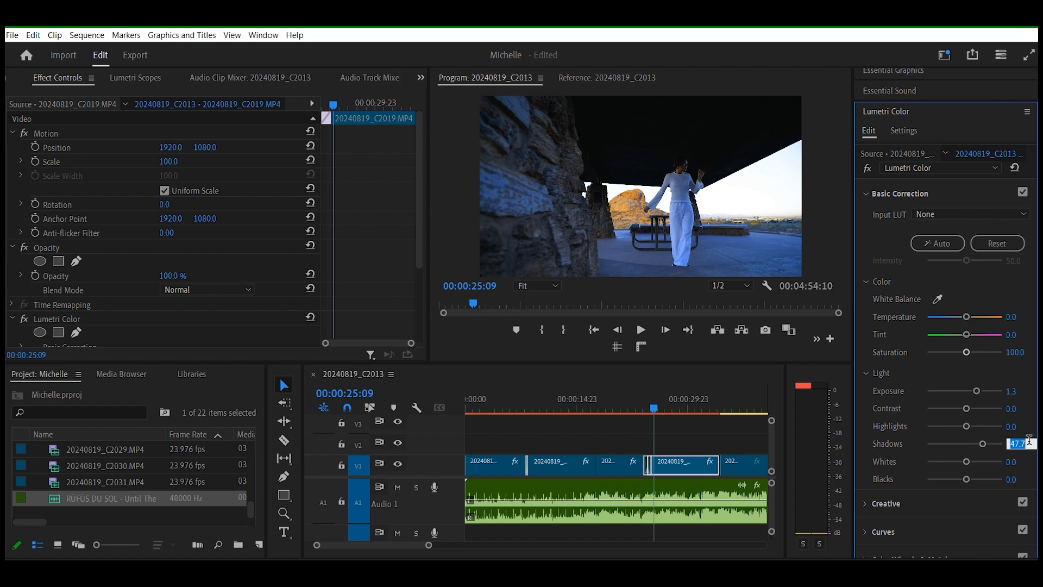
{"action": "type", "text": "50"}
{"action": "key", "text": "Return"}
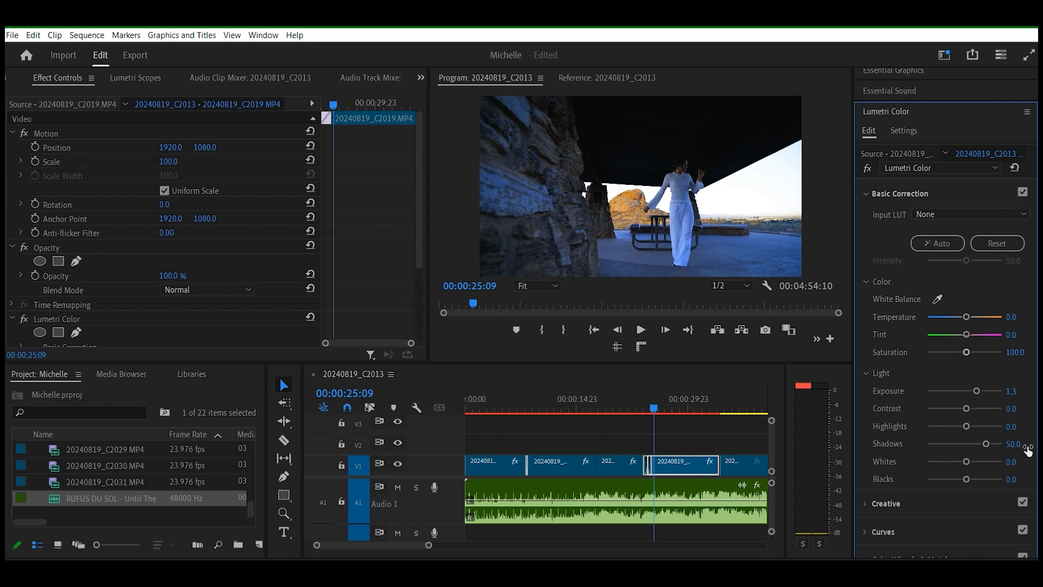
- Play the picnic shelter clip full screen to check the reduced shadows, and return to the editing workspace
{"action": "left_click", "coordinate": [809, 294]}
{"action": "key", "text": "ctrl+grave"}
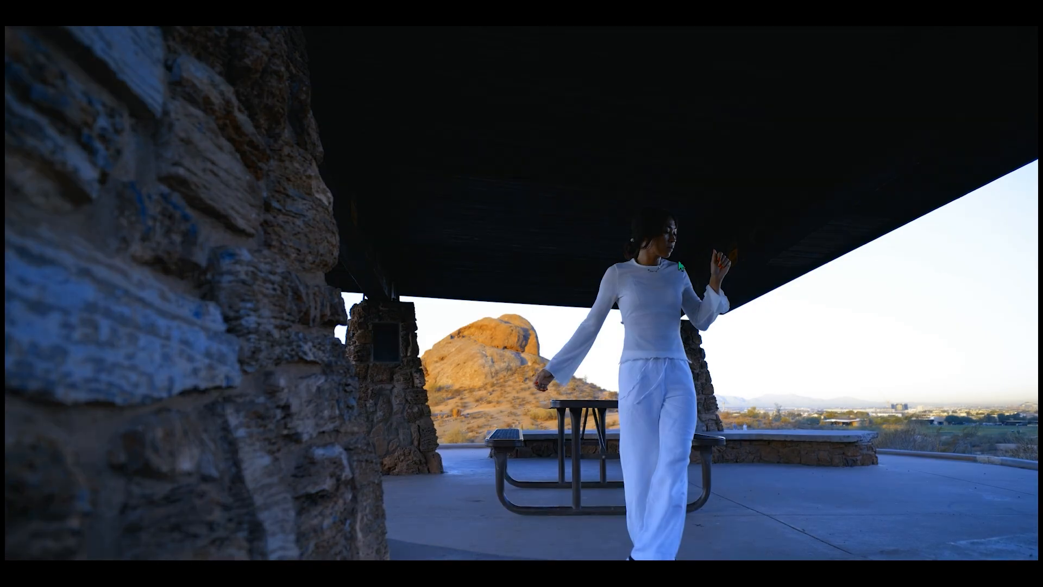
{"action": "key", "text": "space"}
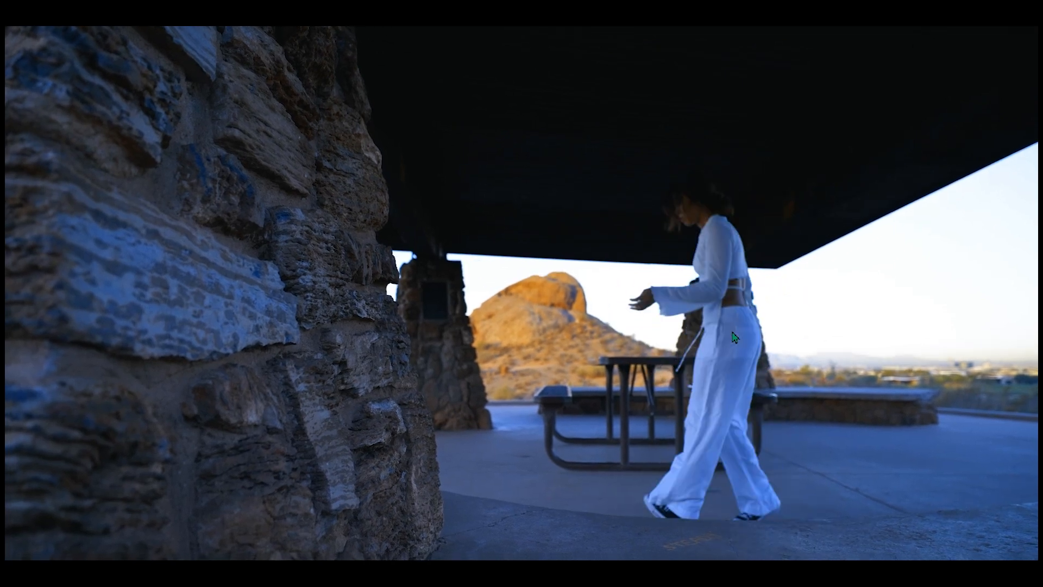
{"action": "key", "text": "Escape"}
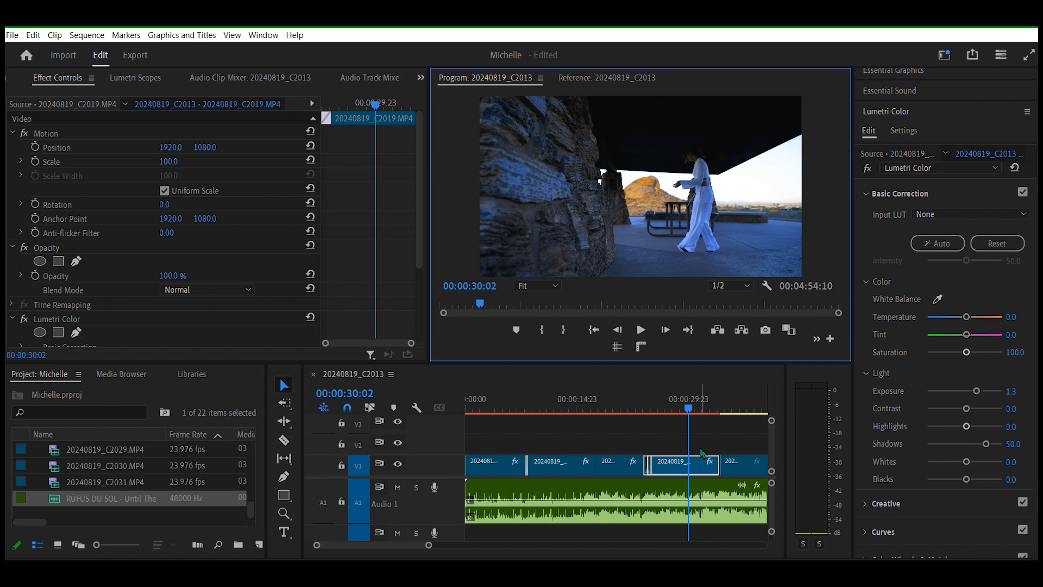
- Play from the end of the picnic shelter clip into the desert road clip, stopping at 00:00:40:19, with more of the sequence in view
{"action": "left_click", "coordinate": [691, 411]}
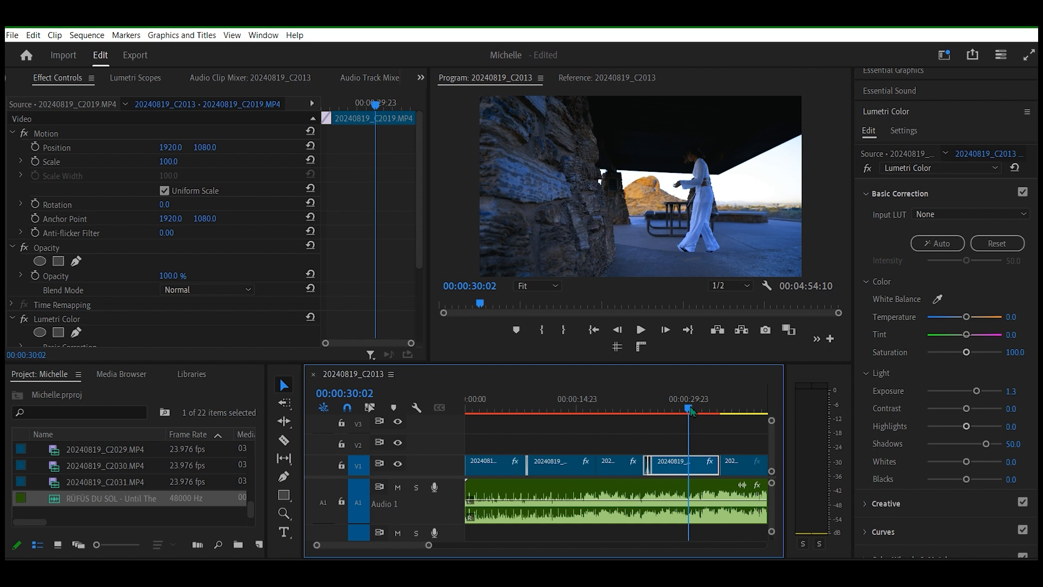
{"action": "left_click_drag", "start_coordinate": [691, 411], "coordinate": [726, 411]}
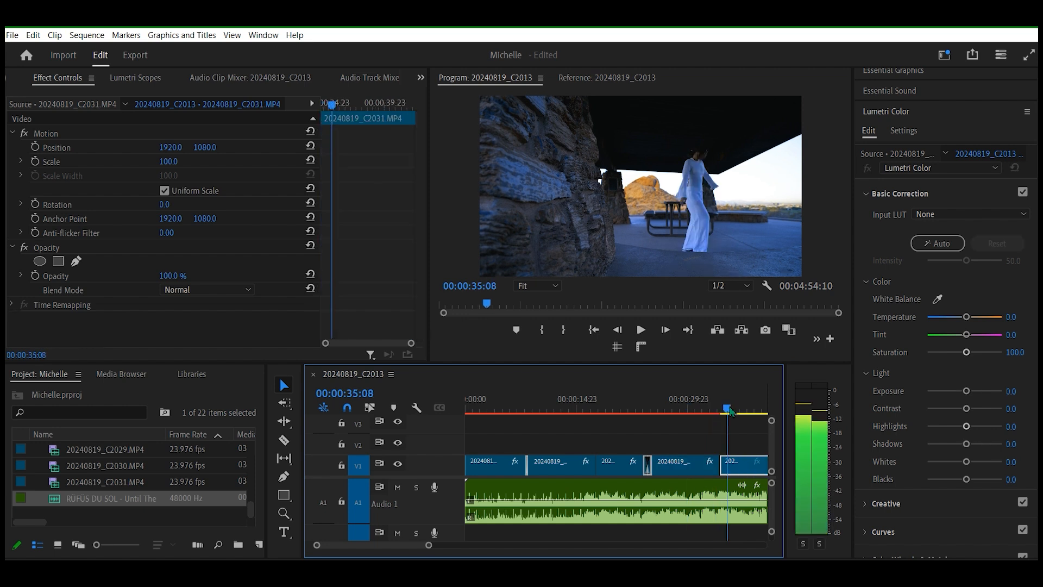
{"action": "key", "text": "space"}
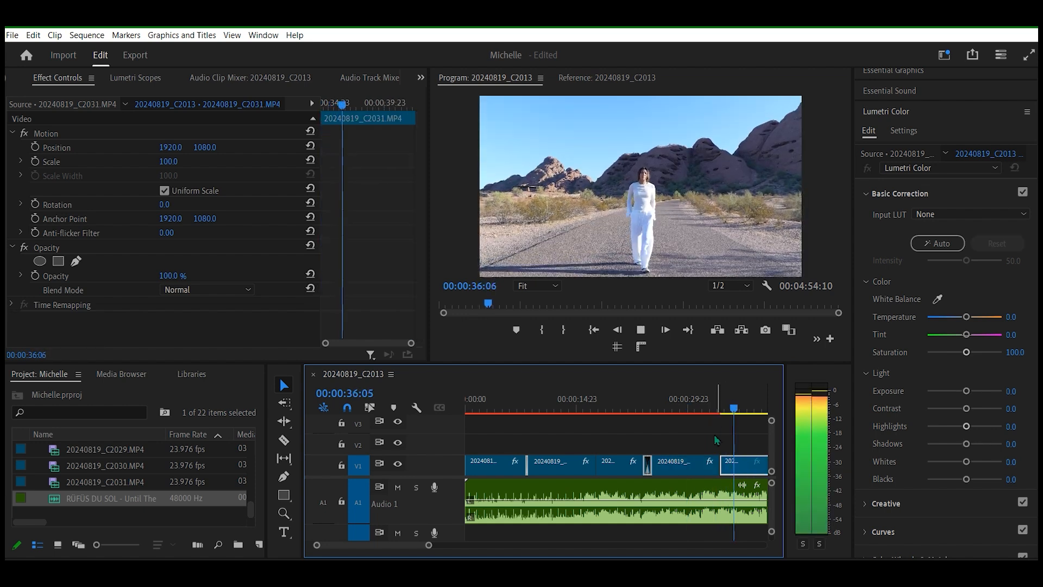
{"action": "key", "text": "space"}
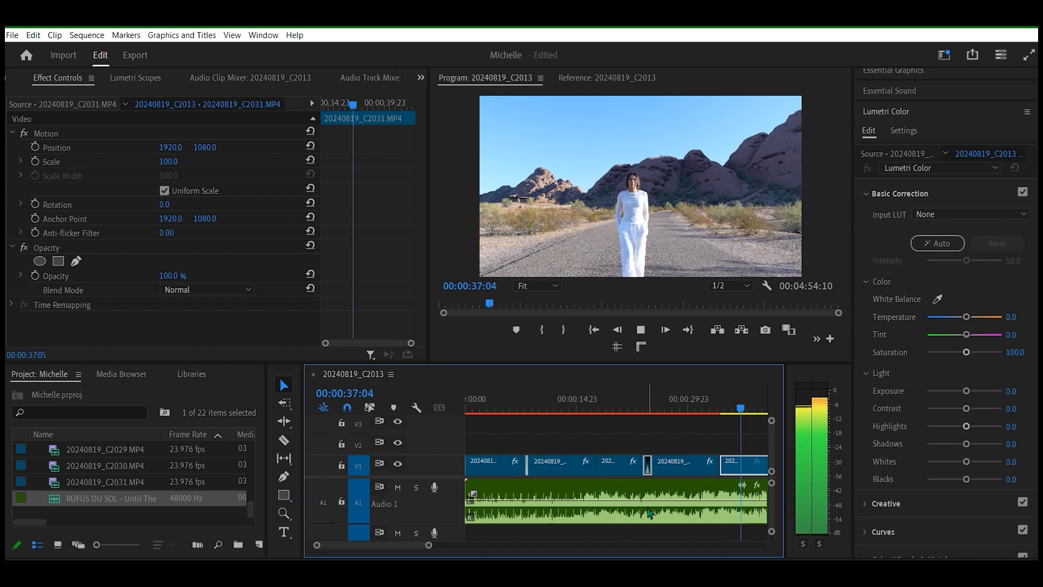
{"action": "left_click_drag", "start_coordinate": [439, 547], "coordinate": [464, 546]}
{"action": "key", "text": "space"}
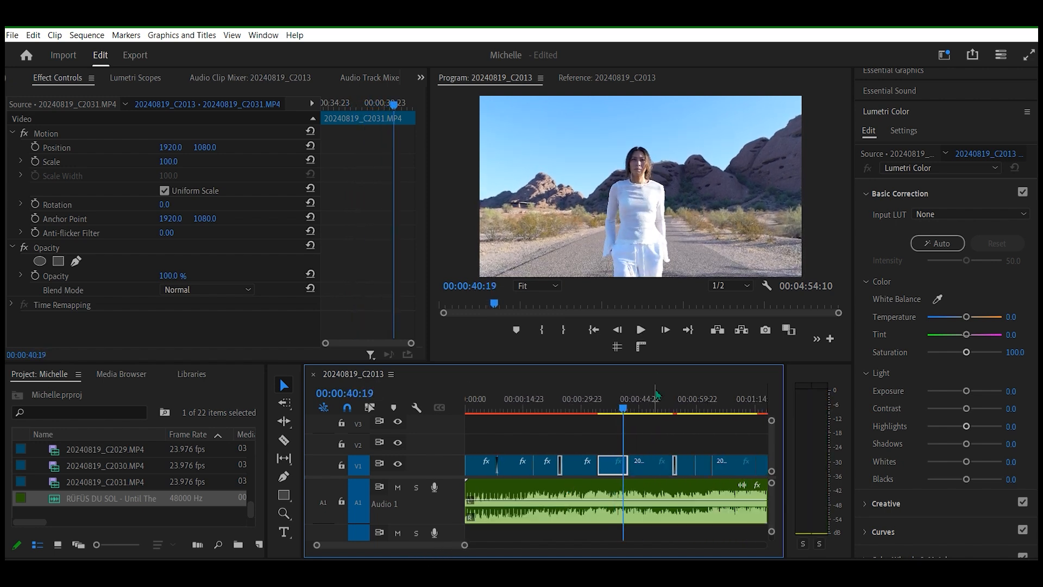
- Apply the SL GOLD ORANGE creative look to the clip of the woman walking toward the camera on the desert road
{"action": "left_click", "coordinate": [992, 212]}
{"action": "left_click", "coordinate": [998, 225]}
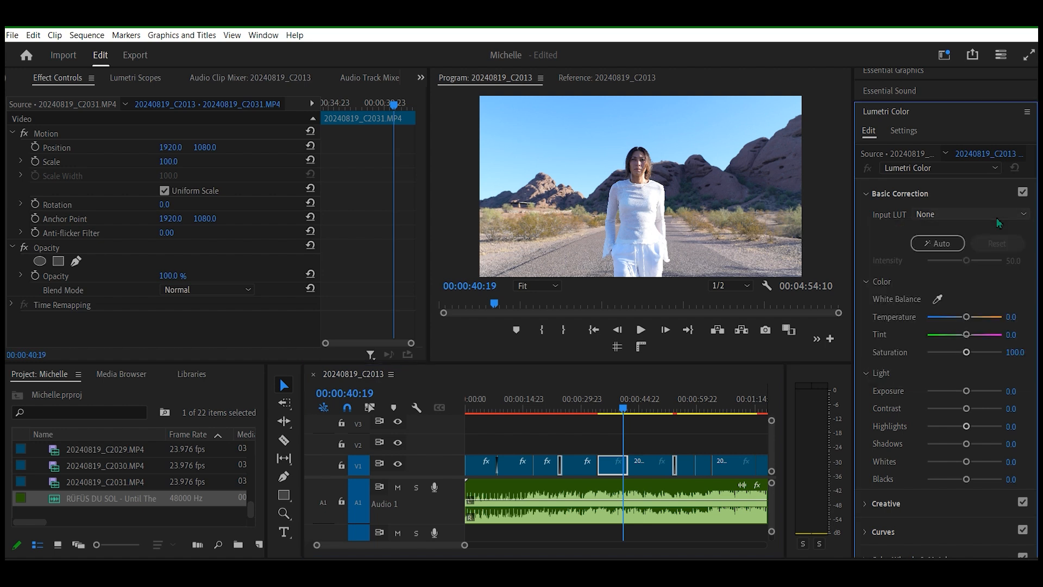
{"action": "left_click", "coordinate": [868, 195]}
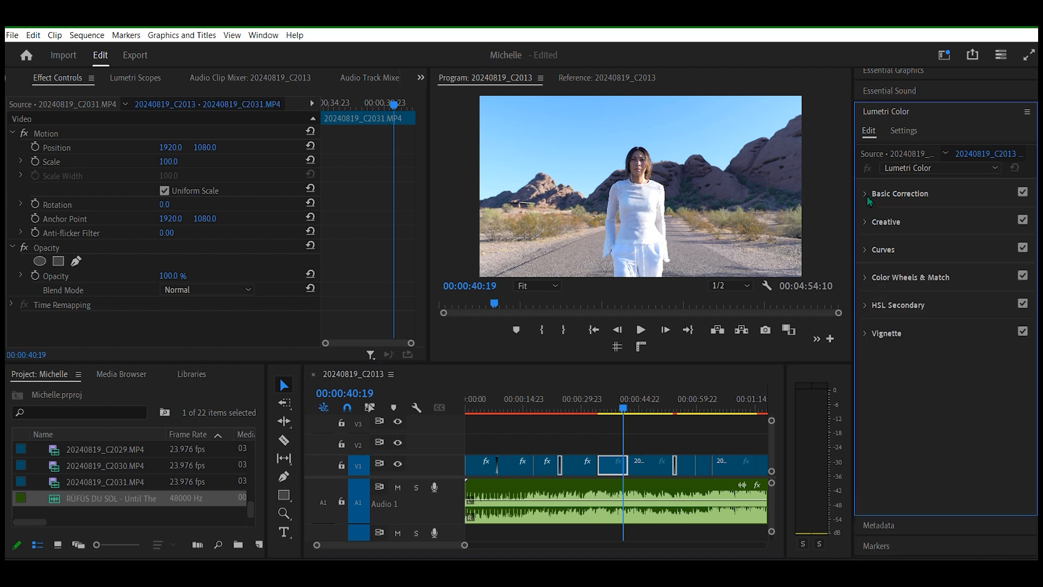
{"action": "left_click", "coordinate": [868, 194]}
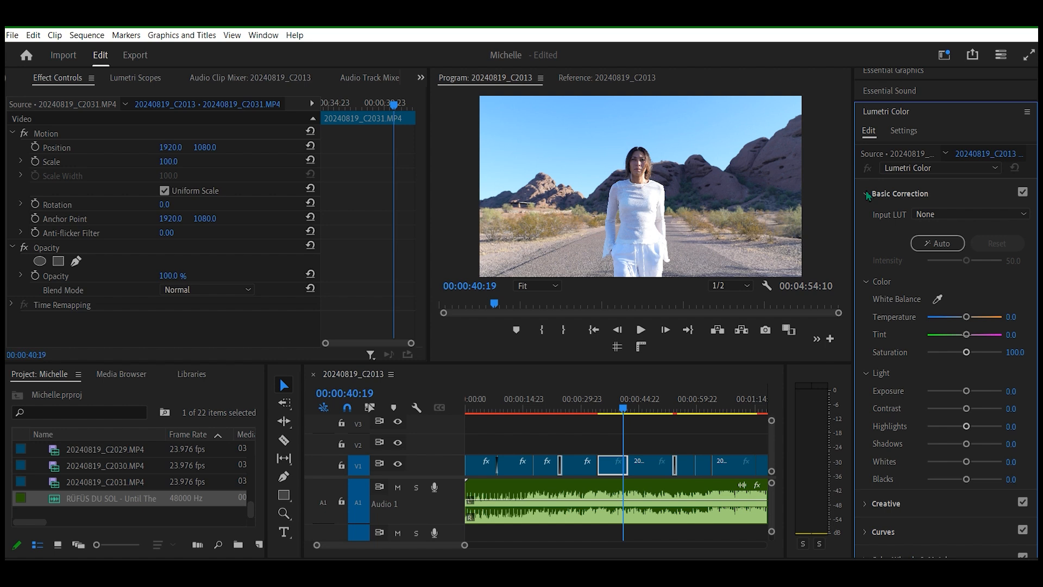
{"action": "left_click", "coordinate": [873, 199]}
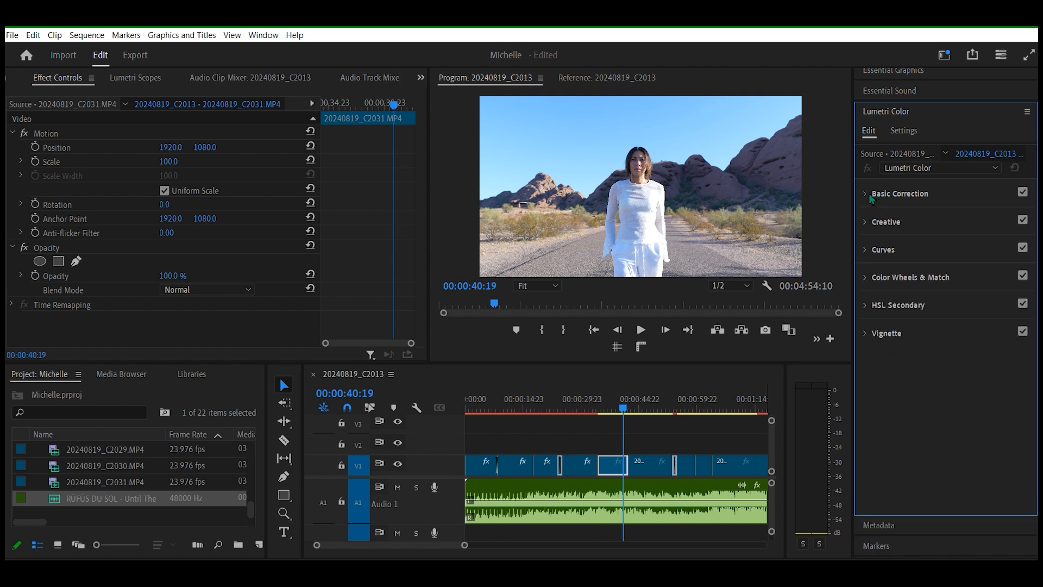
{"action": "left_click", "coordinate": [869, 227]}
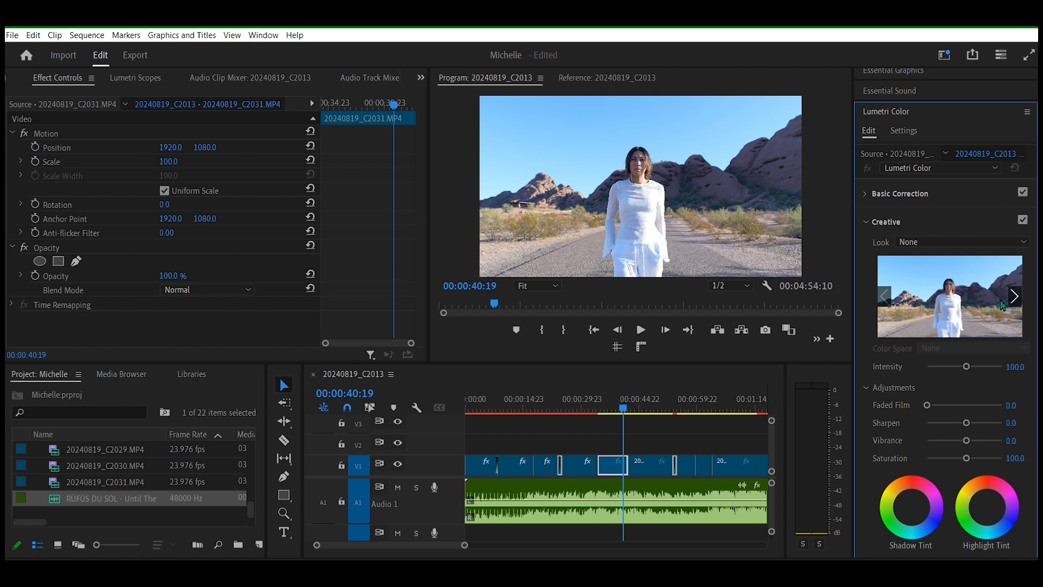
{"action": "left_click", "coordinate": [992, 243]}
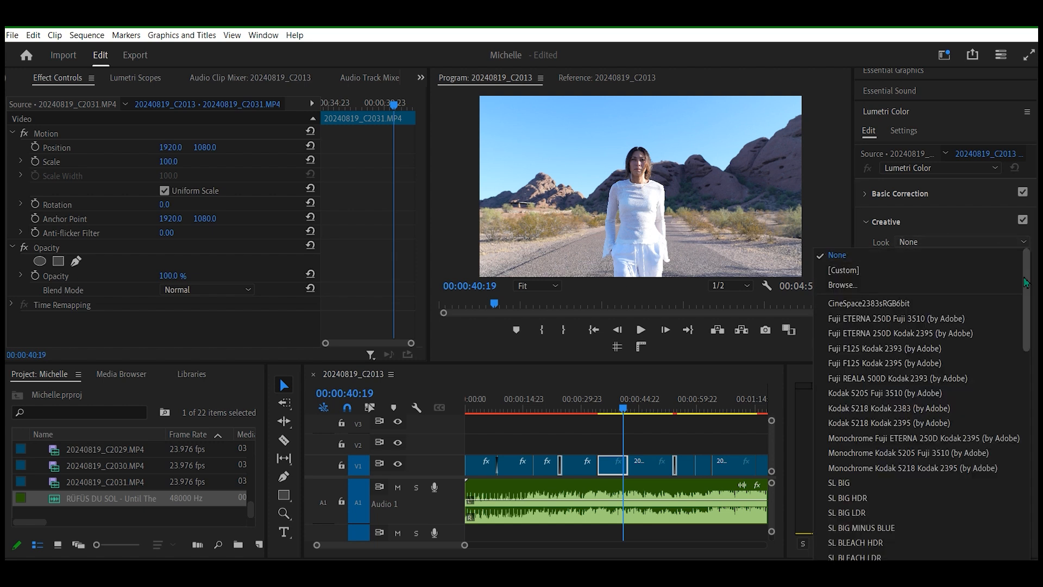
{"action": "scroll", "coordinate": [1025, 282], "scroll_direction": "down", "scroll_amount": 10}
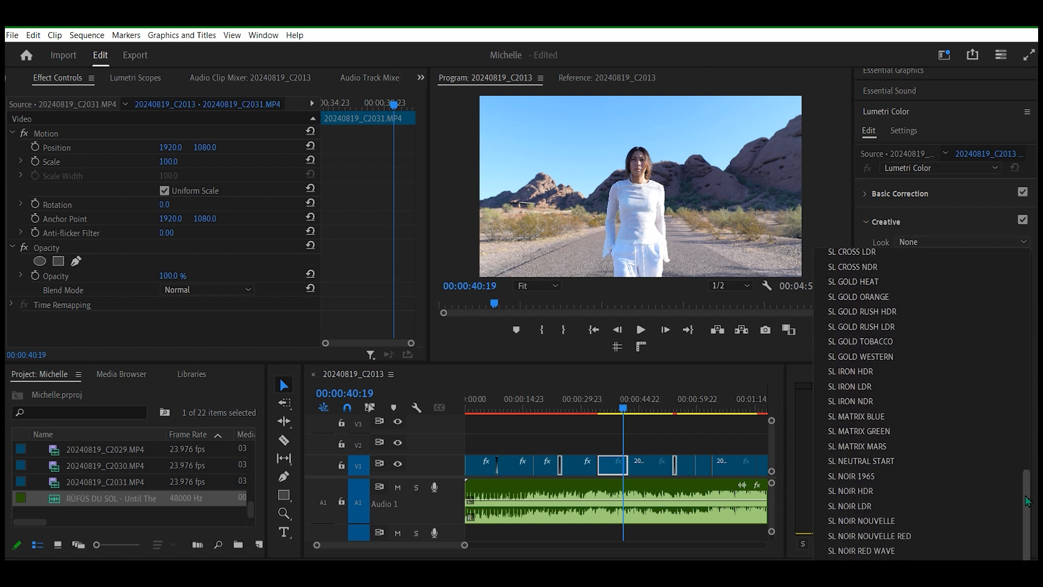
{"action": "left_click", "coordinate": [888, 297]}
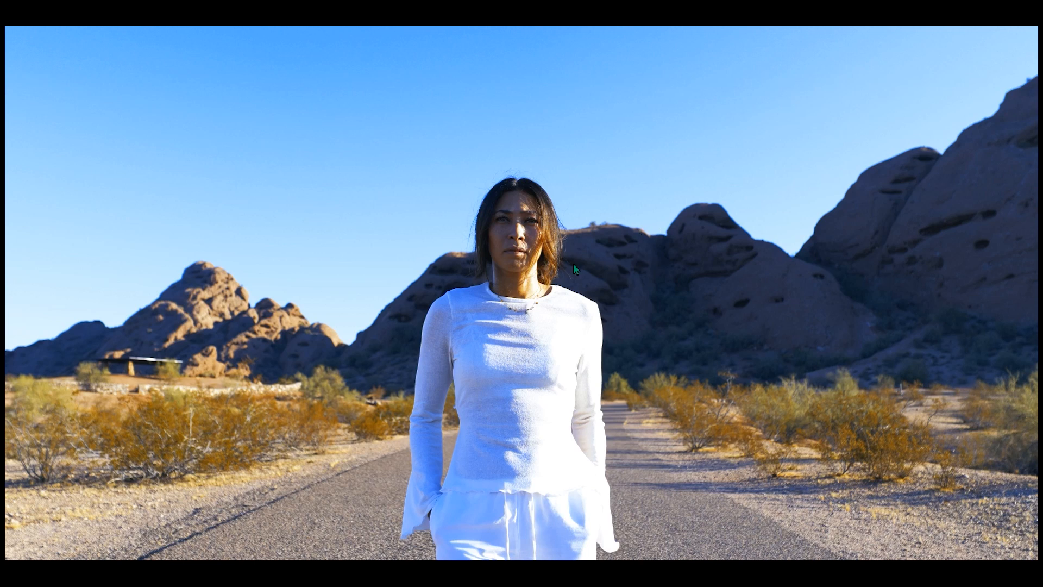
- Compare the front-facing desert road clip full screen with and without the SL GOLD ORANGE look, keeping the look applied
{"action": "key", "text": "ctrl+z"}
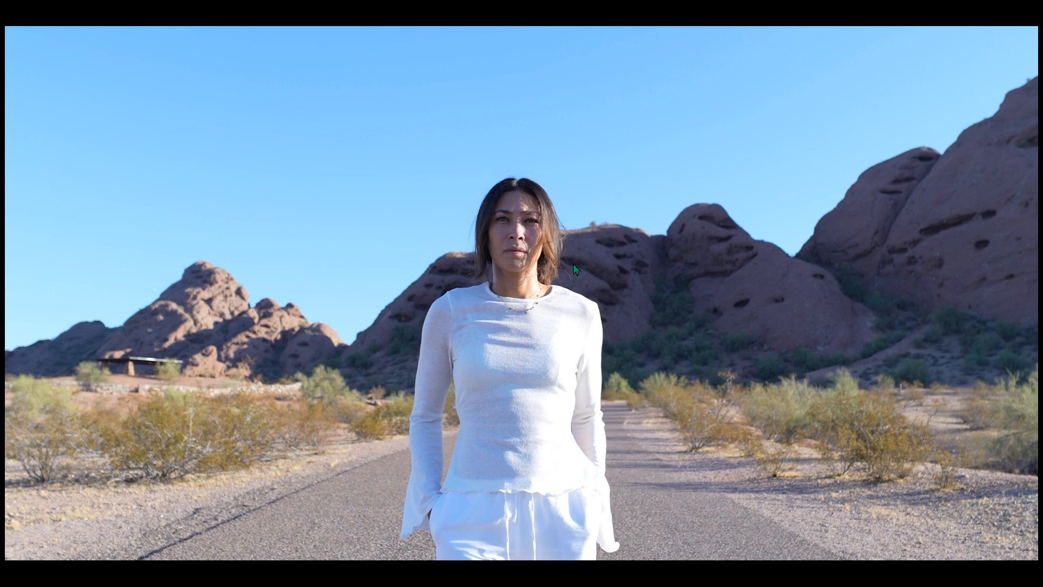
{"action": "key", "text": "ctrl+shift+z"}
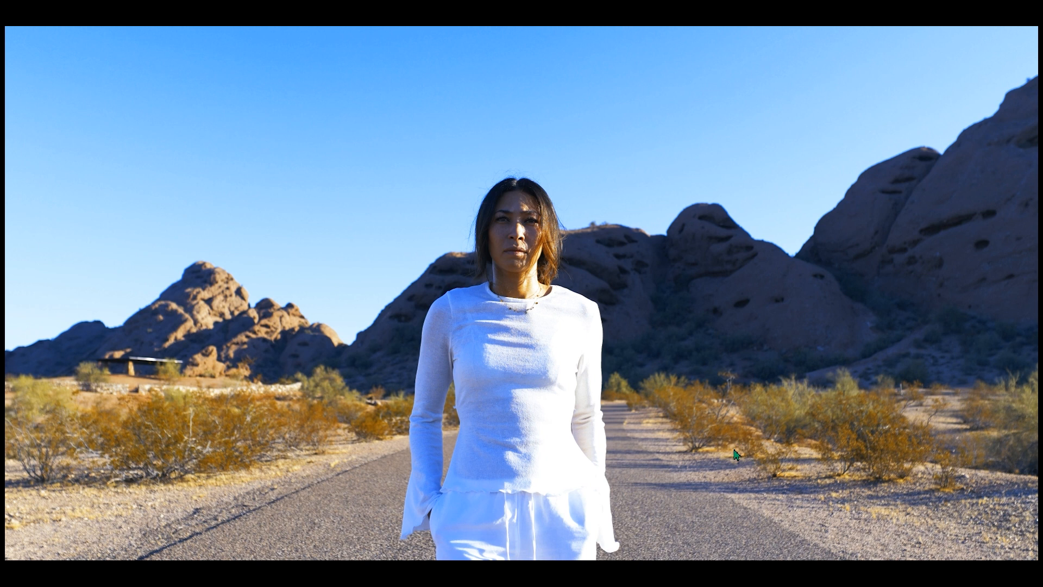
{"action": "key", "text": "shift+d"}
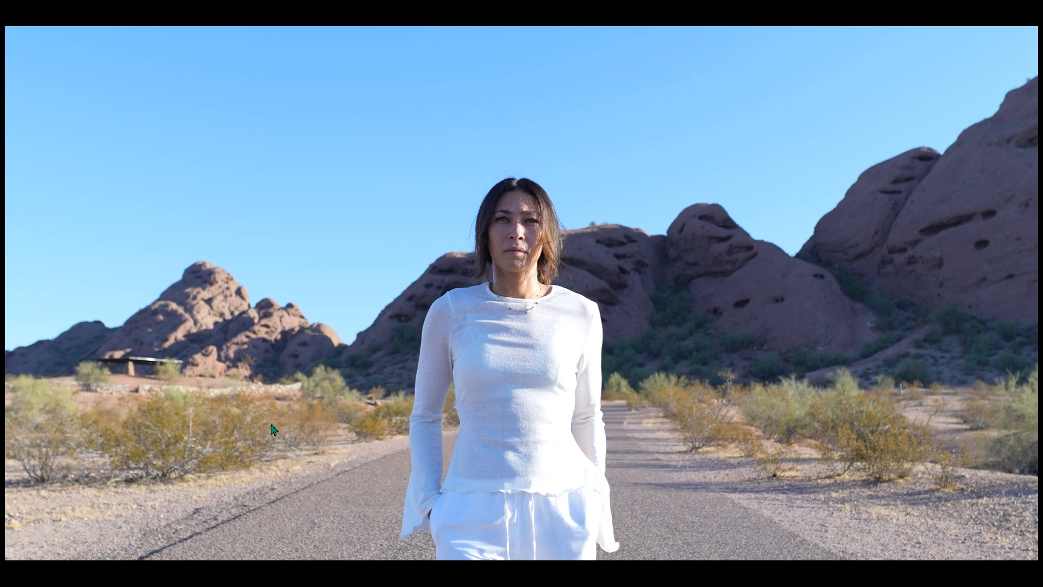
{"action": "key", "text": "shift+d"}
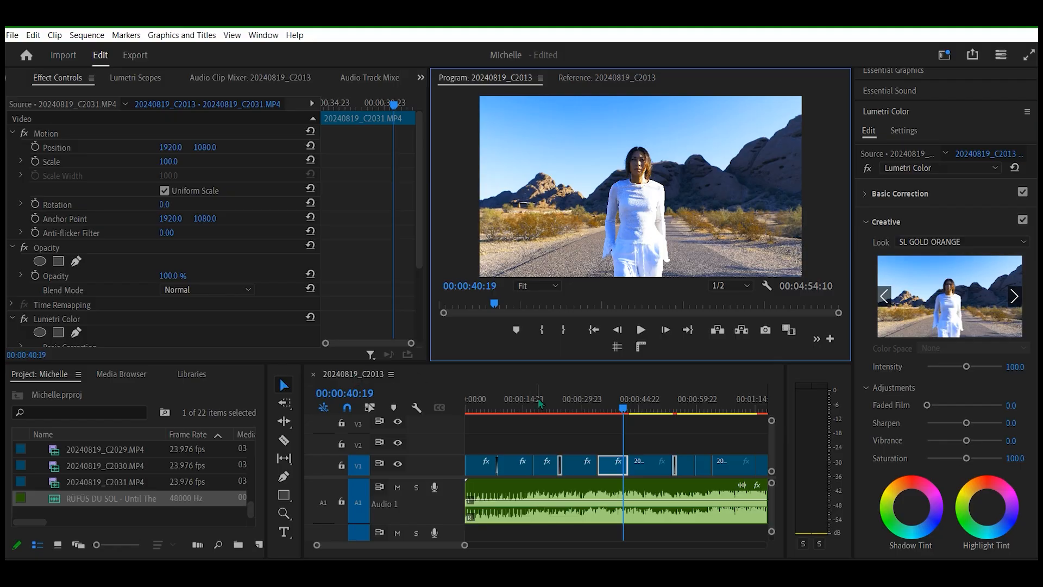
- Advance to the following clip of the woman walking away at 00:00:45:09 and apply the SL GOLD ORANGE look to it
{"action": "key", "text": "space"}
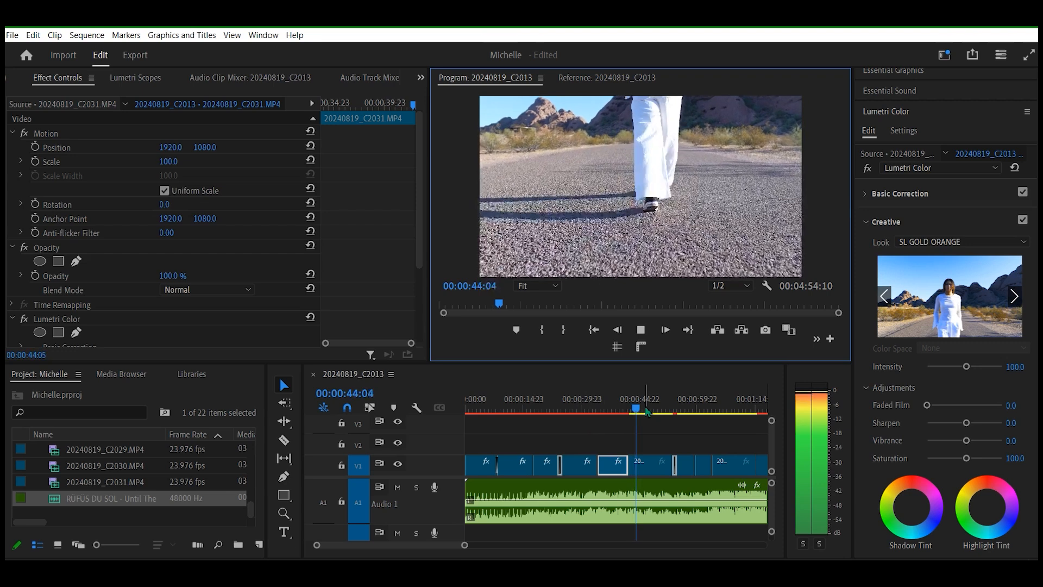
{"action": "key", "text": "space"}
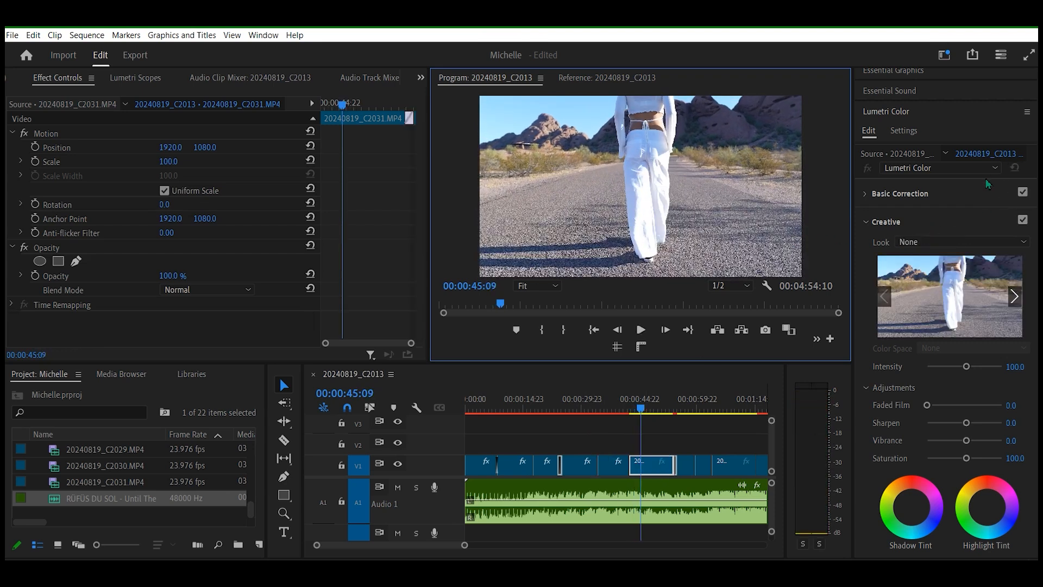
{"action": "left_click", "coordinate": [994, 242]}
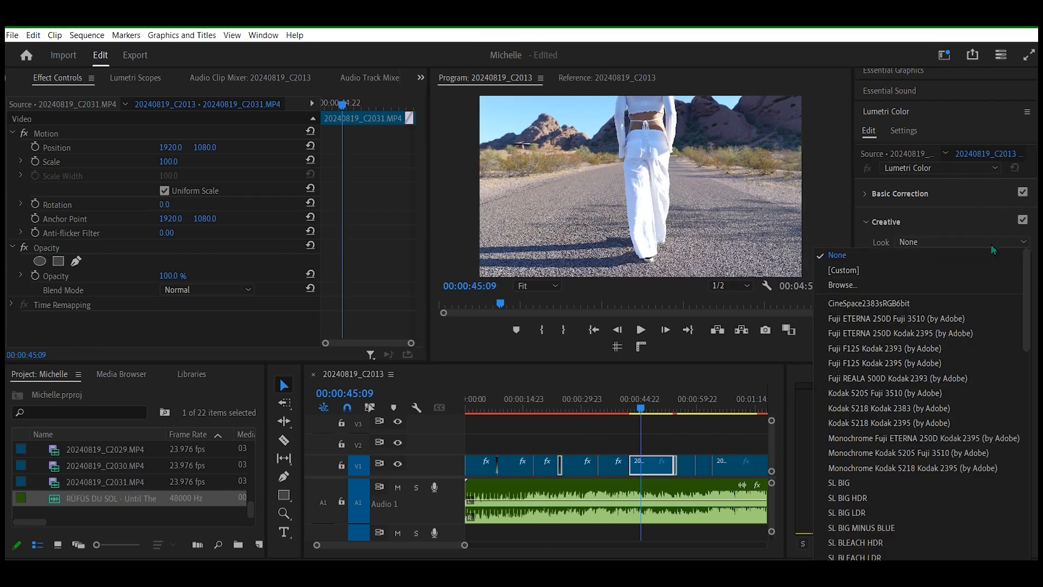
{"action": "left_click_drag", "start_coordinate": [1023, 263], "coordinate": [1025, 483]}
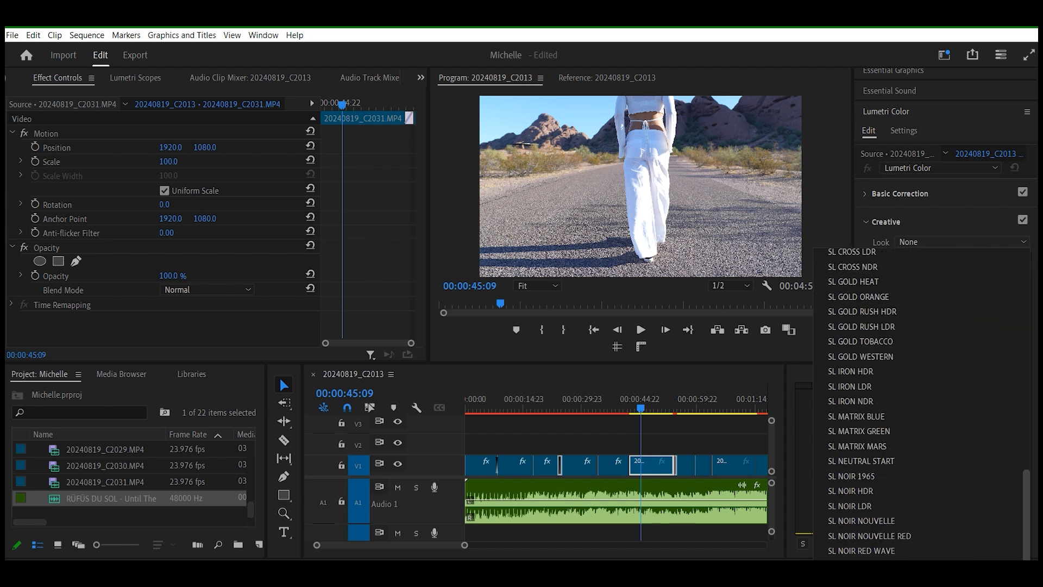
{"action": "left_click", "coordinate": [891, 297]}
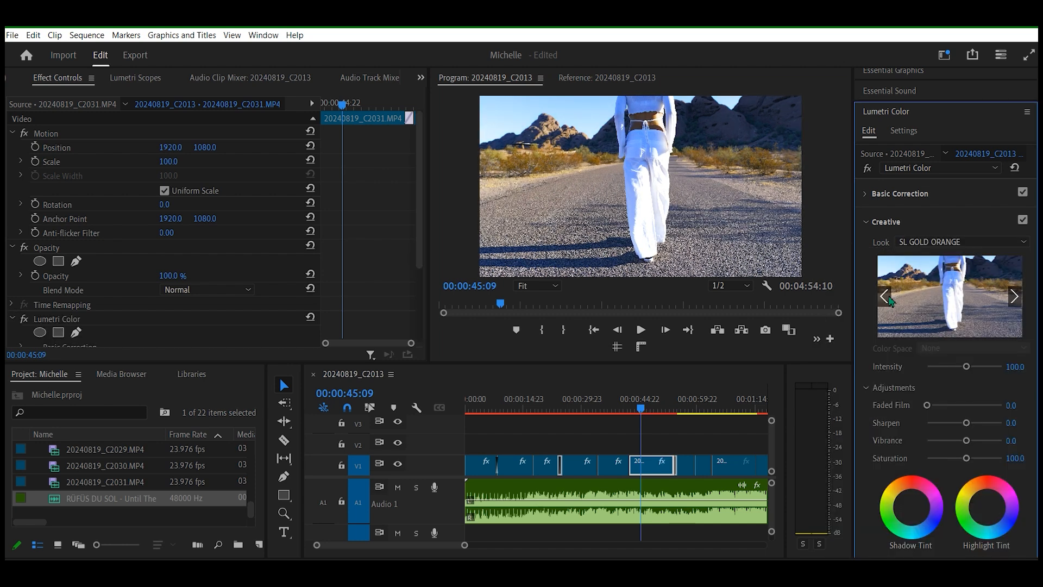
- Play the graded walking-away clip full screen through to the ungraded side-profile clip, stopping at 00:00:57:19
{"action": "key", "text": "space"}
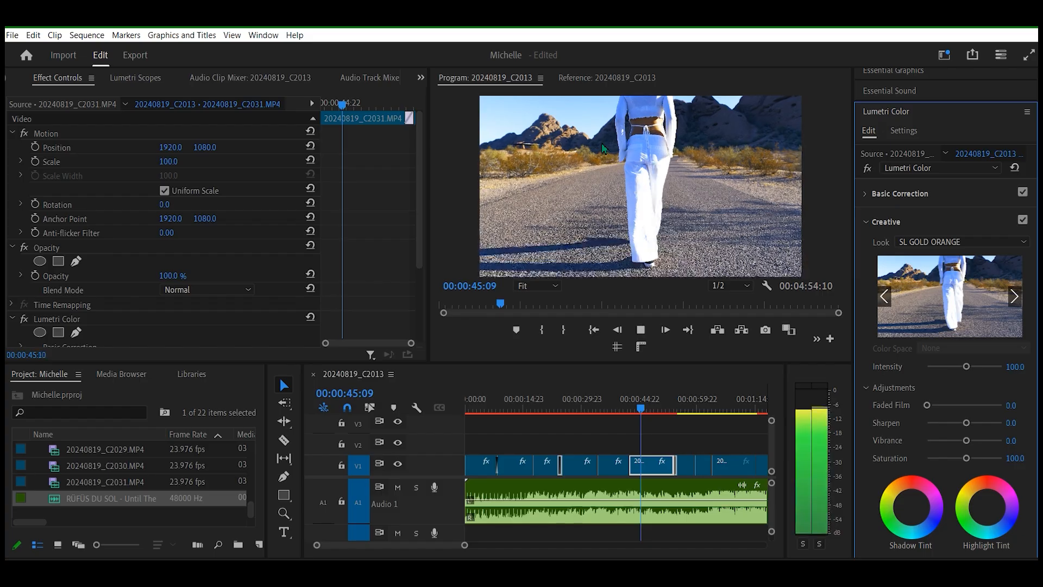
{"action": "key", "text": "ctrl+grave"}
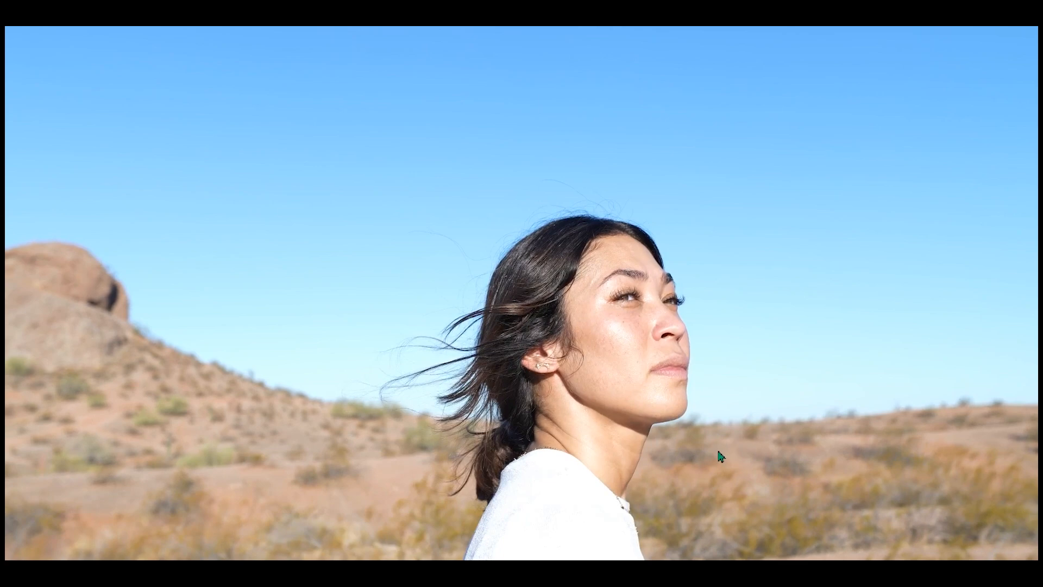
{"action": "key", "text": "Escape"}
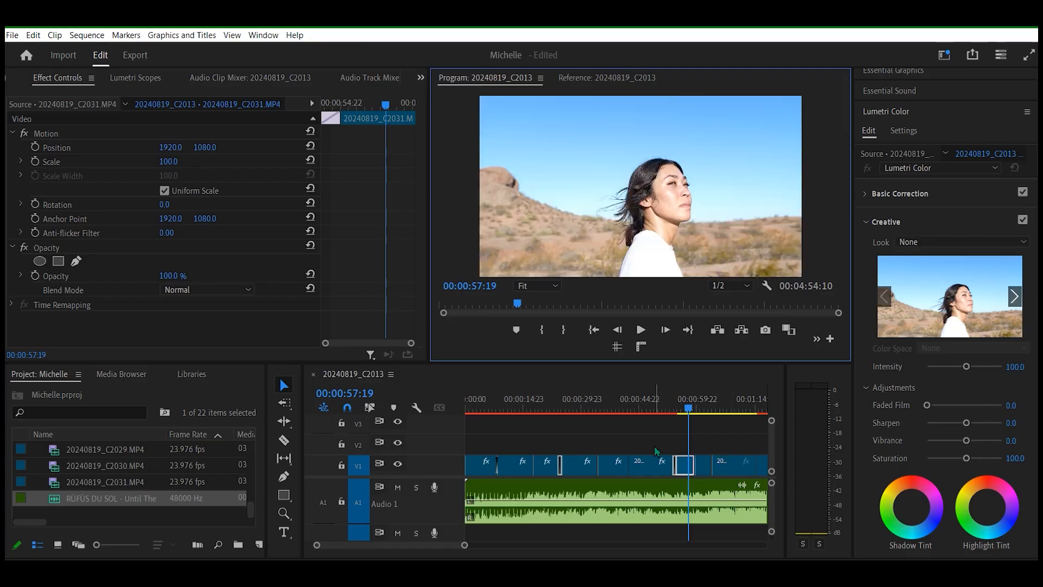
- Select the side-profile desert clip C2031 at 00:00:55:22 and apply the SL GOLD ORANGE creative look to it
{"action": "mouse_move", "coordinate": [699, 418]}
{"action": "left_mouse_down"}
{"action": "mouse_move", "coordinate": [583, 415]}
{"action": "mouse_move", "coordinate": [687, 417]}
{"action": "left_mouse_up"}
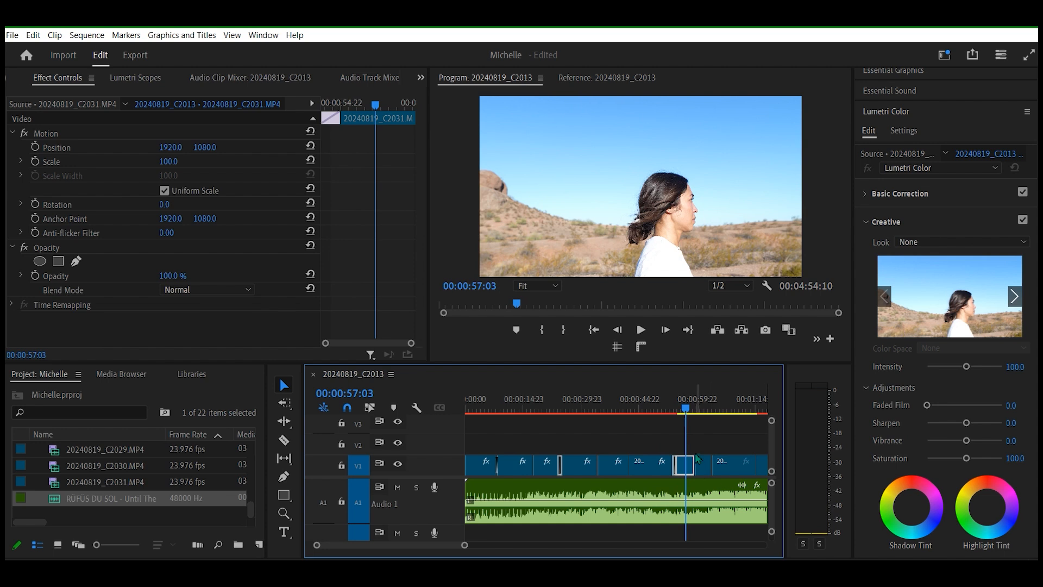
{"action": "left_click_drag", "start_coordinate": [693, 430], "coordinate": [702, 464]}
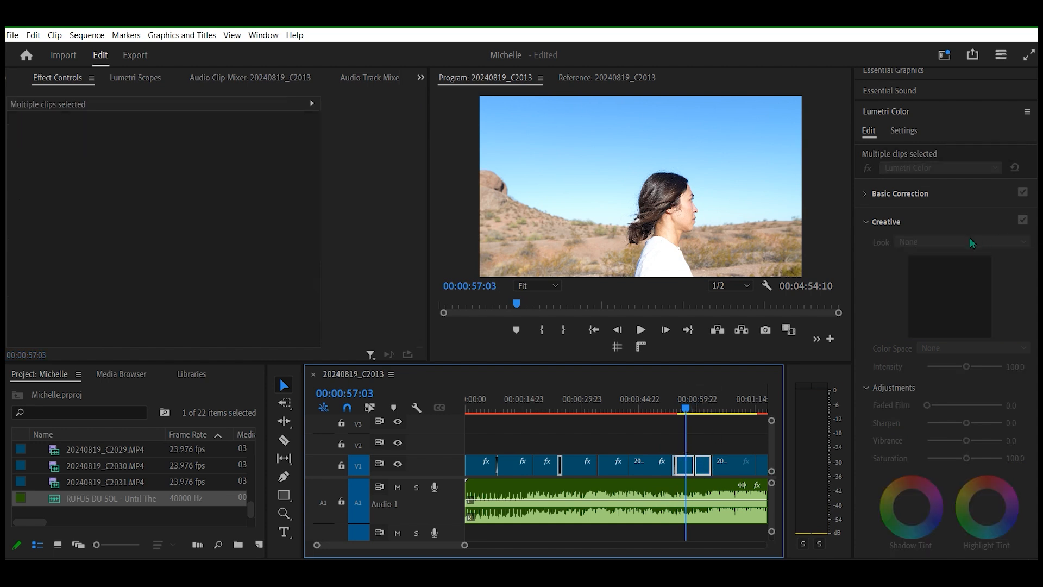
{"action": "left_click", "coordinate": [719, 442]}
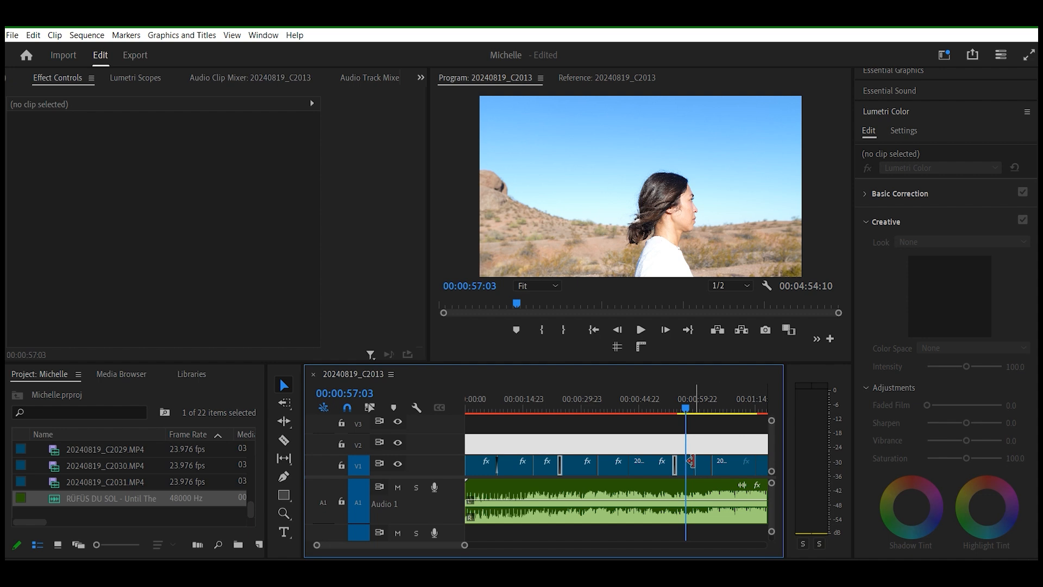
{"action": "left_click", "coordinate": [685, 409]}
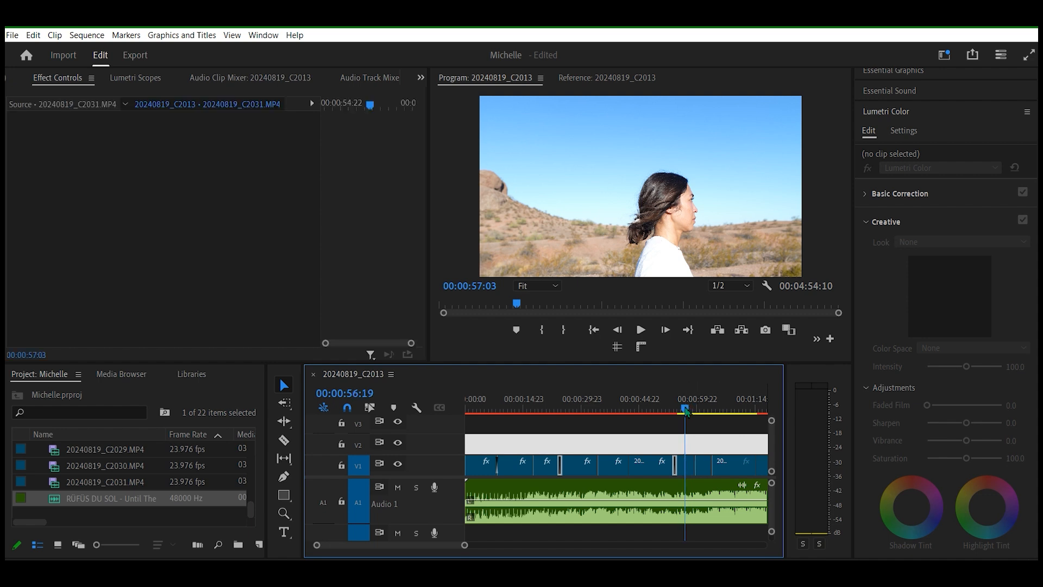
{"action": "left_click", "coordinate": [686, 466]}
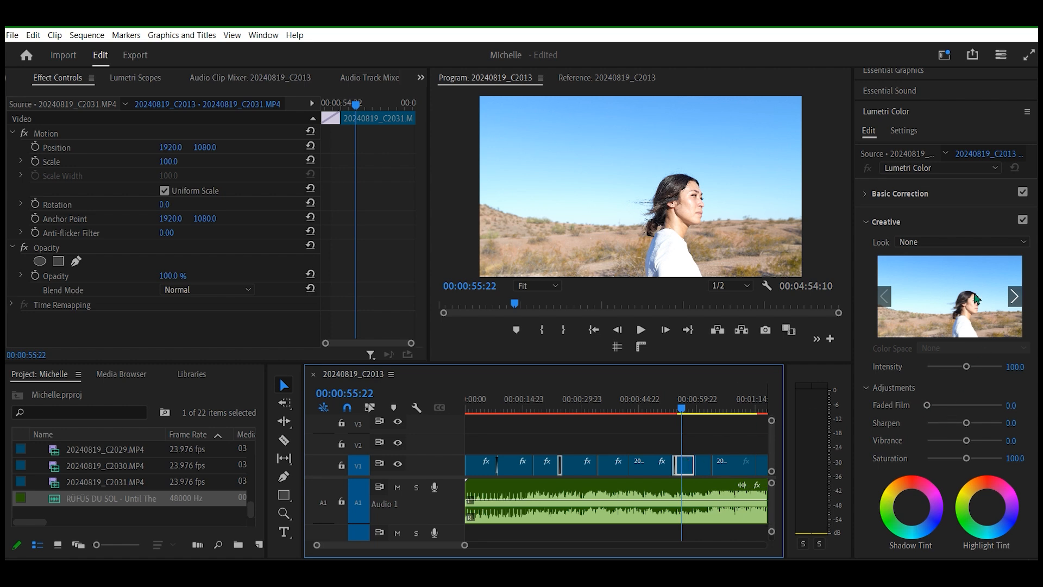
{"action": "left_click", "coordinate": [984, 245]}
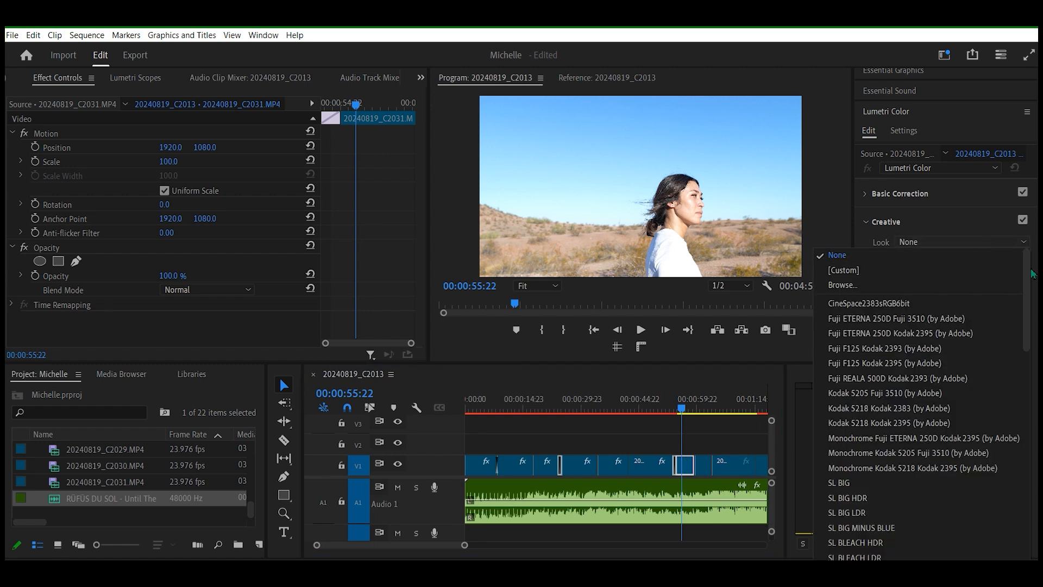
{"action": "scroll", "coordinate": [923, 402], "scroll_direction": "down", "scroll_amount": 10}
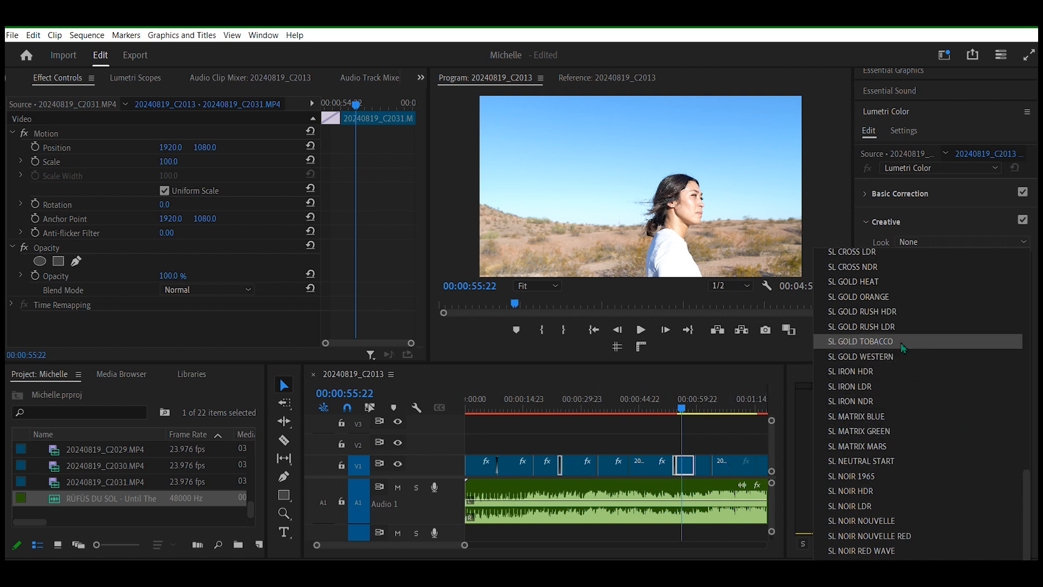
{"action": "left_click", "coordinate": [895, 298]}
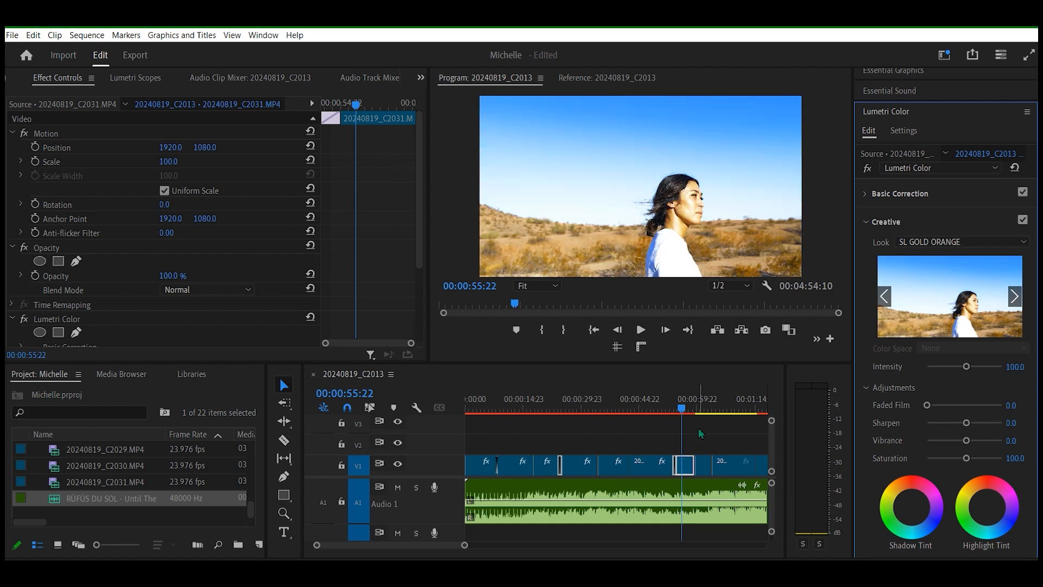
- Play the graded side-profile clip full screen through to the ungraded shoe-lacing clip
{"action": "key", "text": "ctrl+grave"}
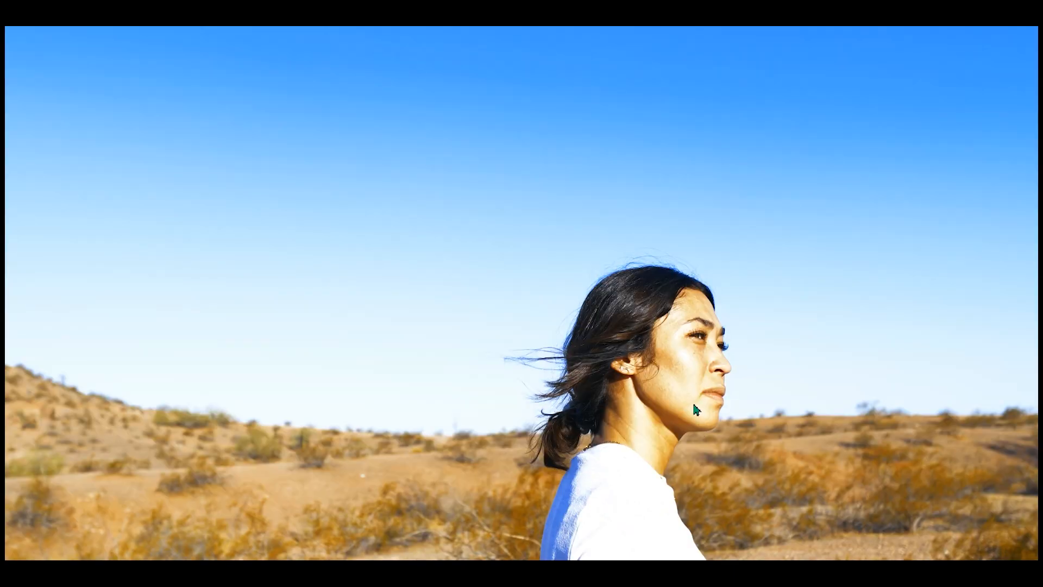
{"action": "key", "text": "space"}
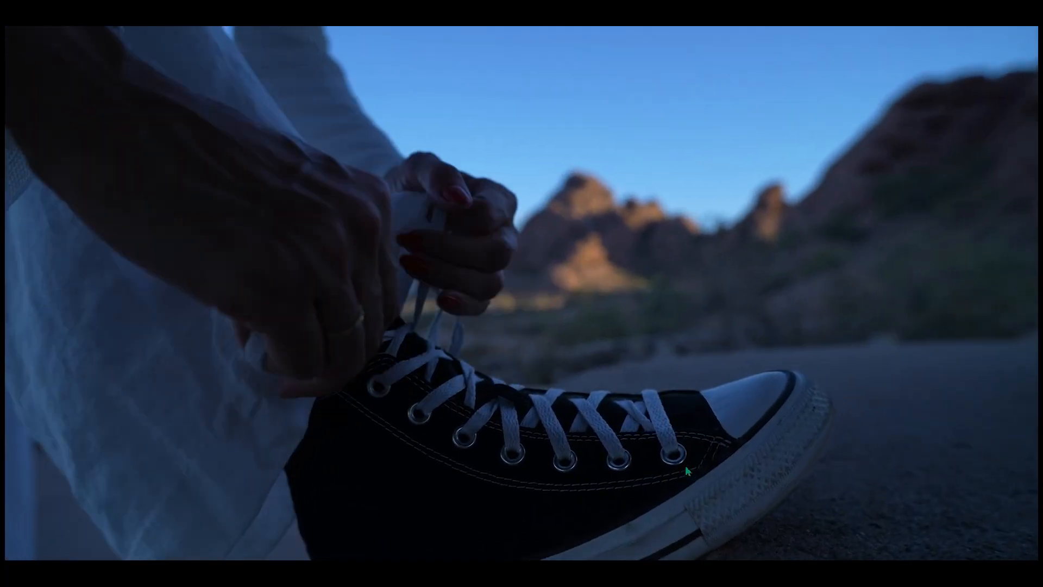
{"action": "key", "text": "Escape"}
- In Basic Correction for the side-profile clip at 00:00:58:01, set Highlights to -29.7 and lower the Whites moderately
{"action": "mouse_move", "coordinate": [695, 410]}
{"action": "left_mouse_down"}
{"action": "mouse_move", "coordinate": [682, 408]}
{"action": "mouse_move", "coordinate": [693, 407]}
{"action": "left_mouse_up"}
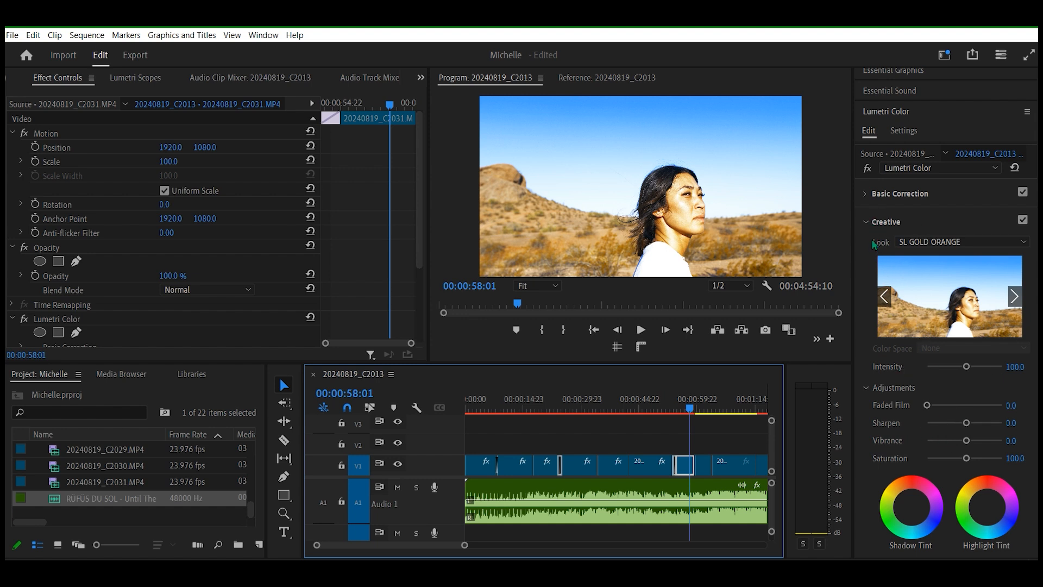
{"action": "left_click", "coordinate": [868, 223]}
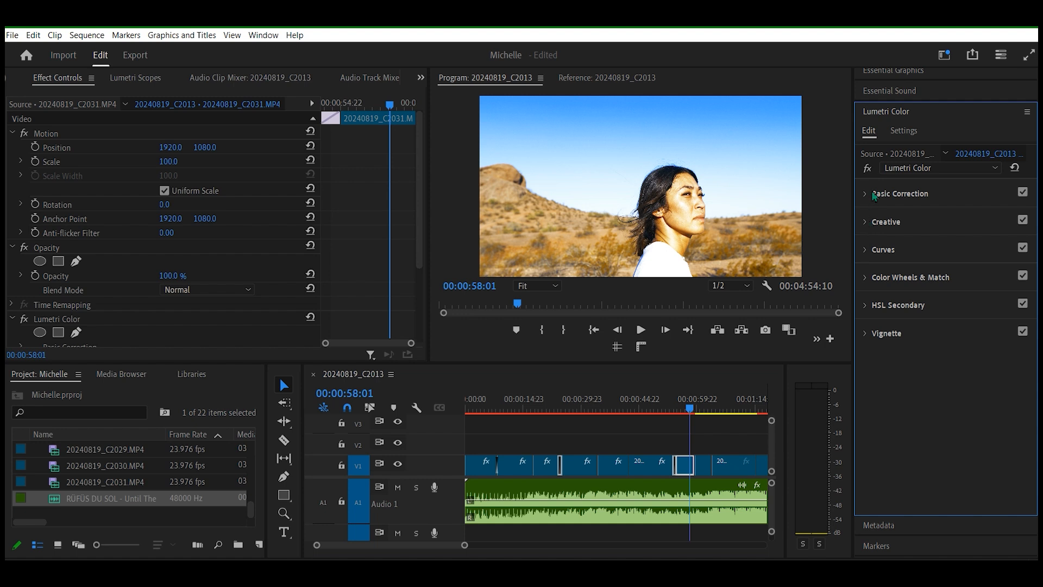
{"action": "left_click", "coordinate": [869, 194]}
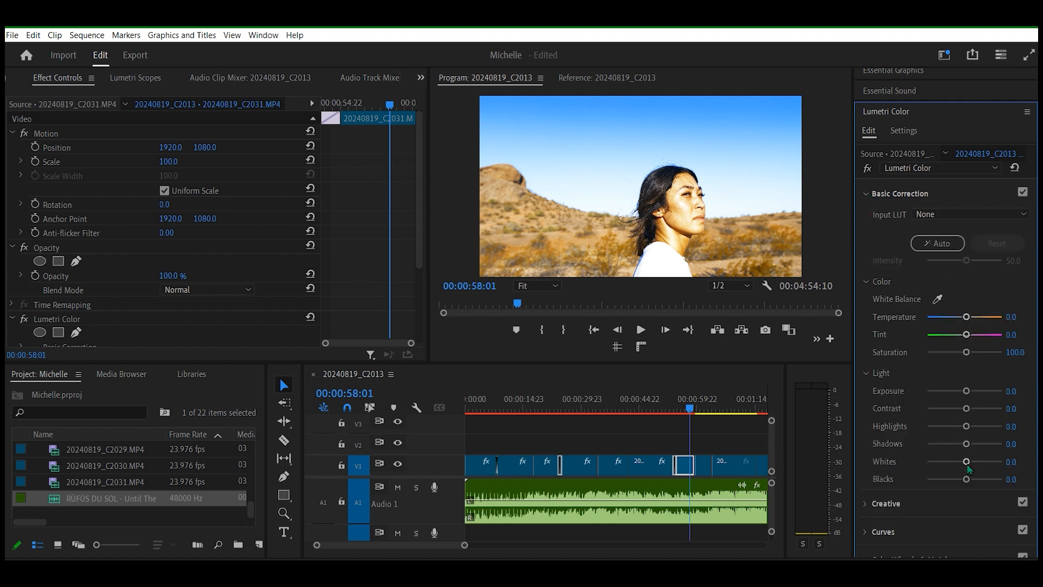
{"action": "left_click_drag", "start_coordinate": [966, 425], "coordinate": [918, 426]}
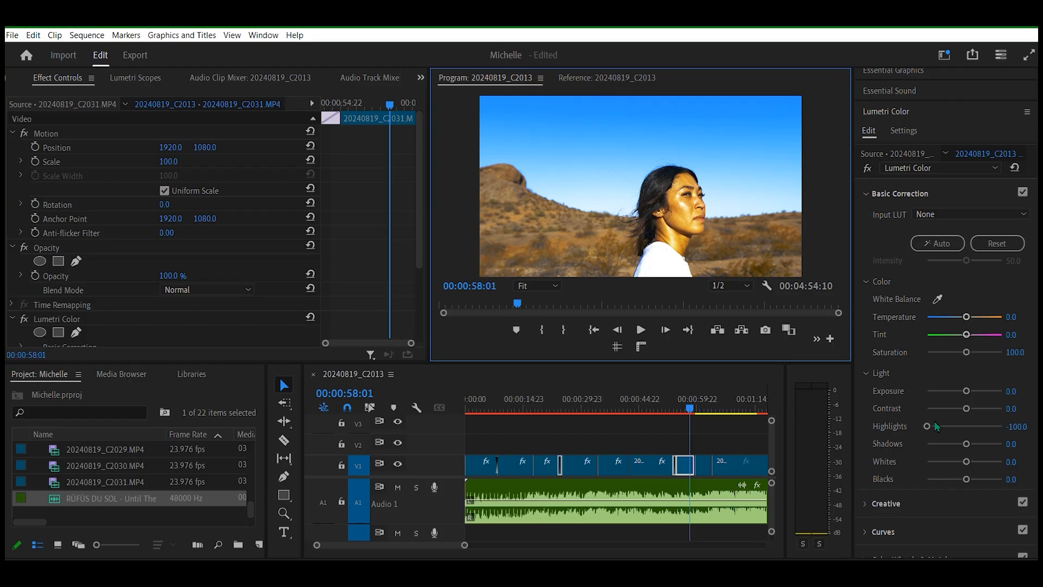
{"action": "left_click_drag", "start_coordinate": [927, 427], "coordinate": [959, 432]}
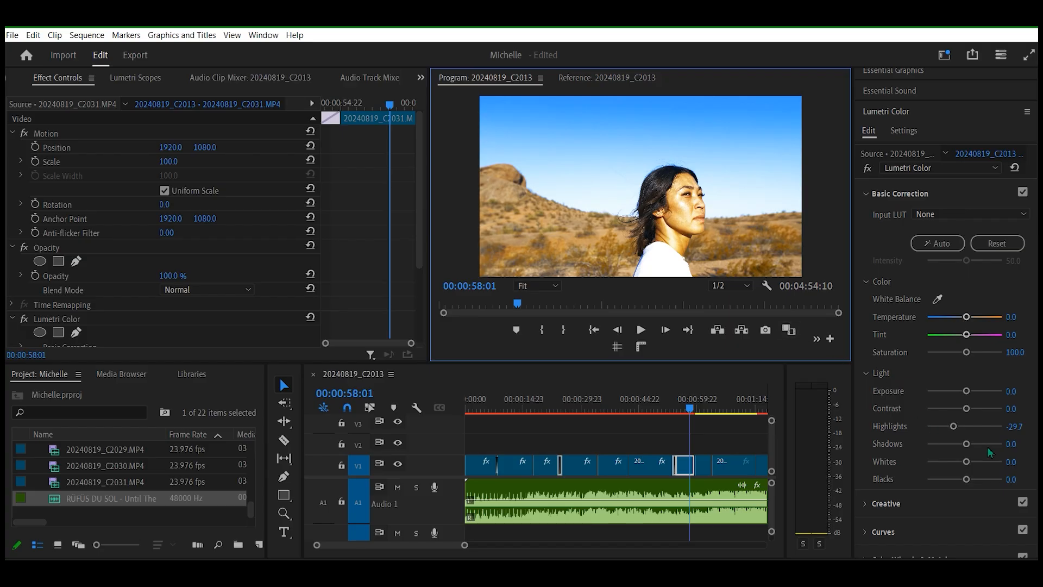
{"action": "left_click_drag", "start_coordinate": [971, 464], "coordinate": [927, 459]}
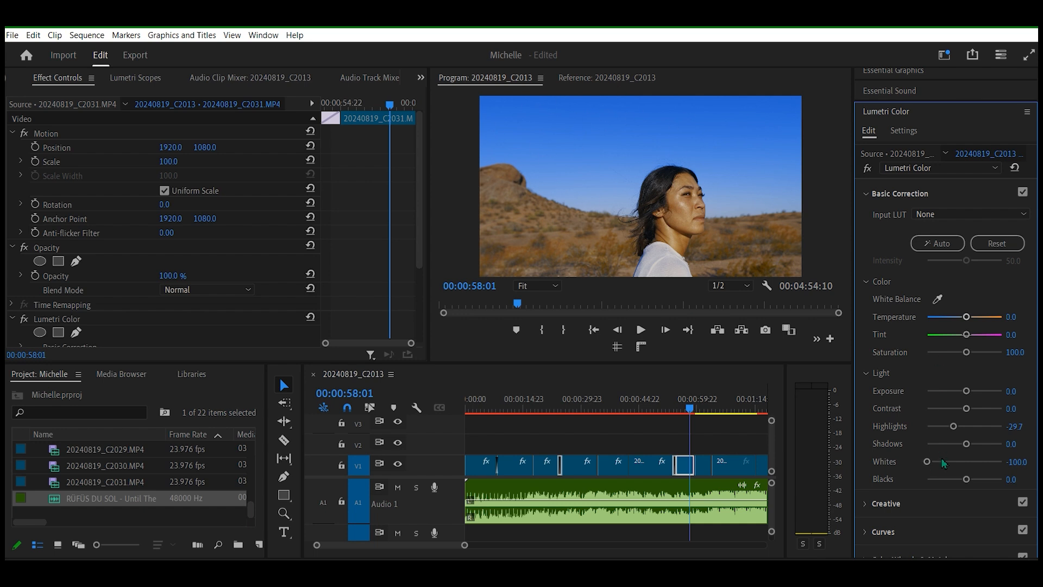
{"action": "left_click_drag", "start_coordinate": [927, 461], "coordinate": [957, 463]}
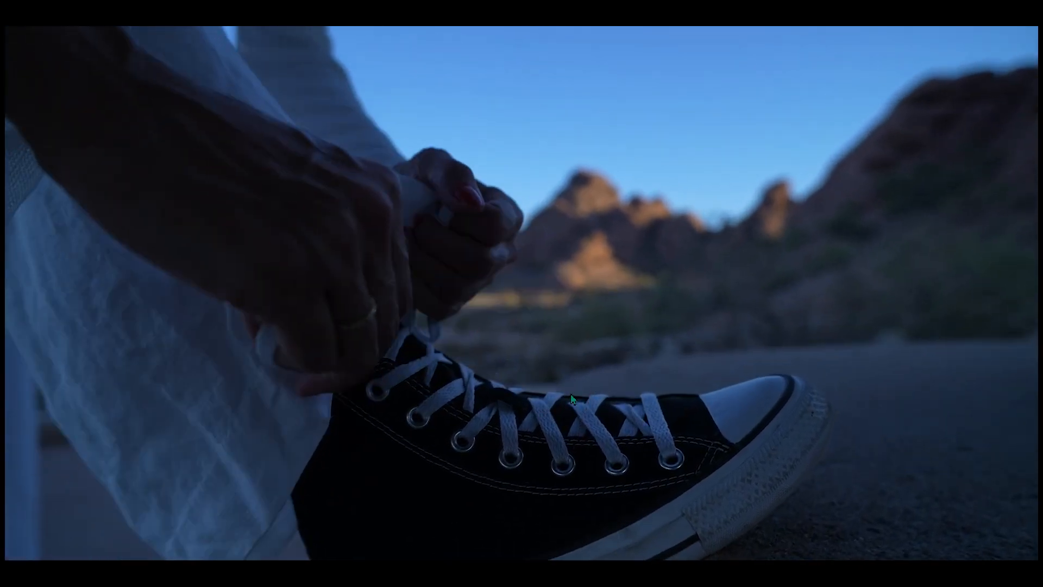
- Set the creative Sharpen adjustment of the shoe-lacing clip at 00:01:00:04 to 100 and check it full screen
{"action": "key", "text": "Escape"}
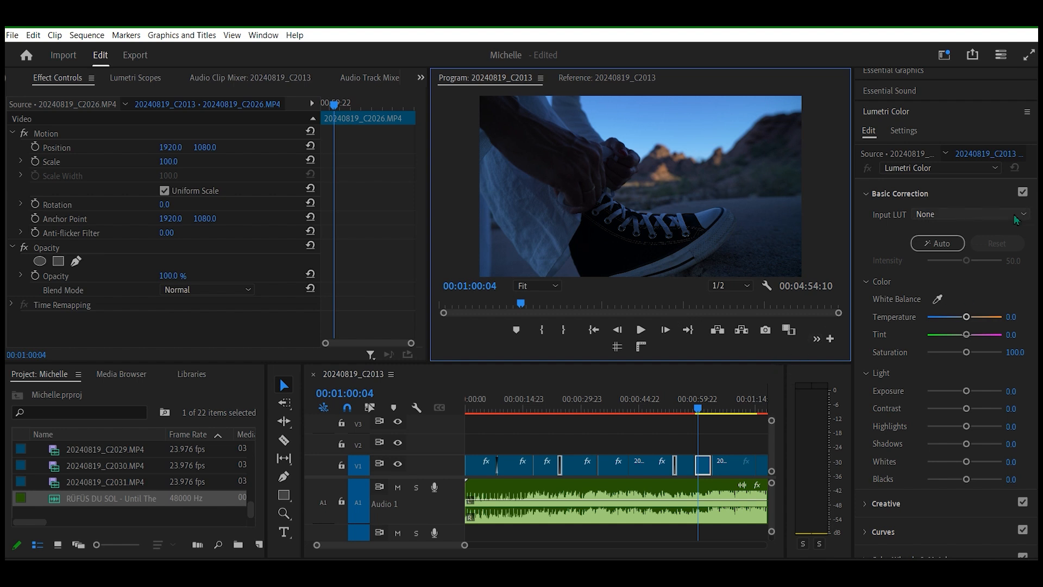
{"action": "left_click", "coordinate": [865, 194]}
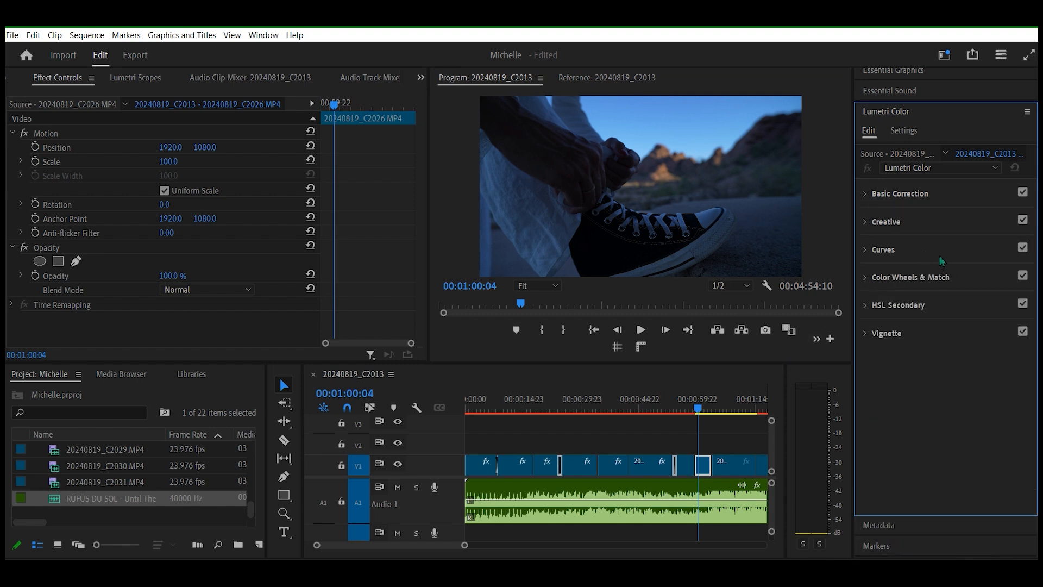
{"action": "left_click", "coordinate": [896, 225]}
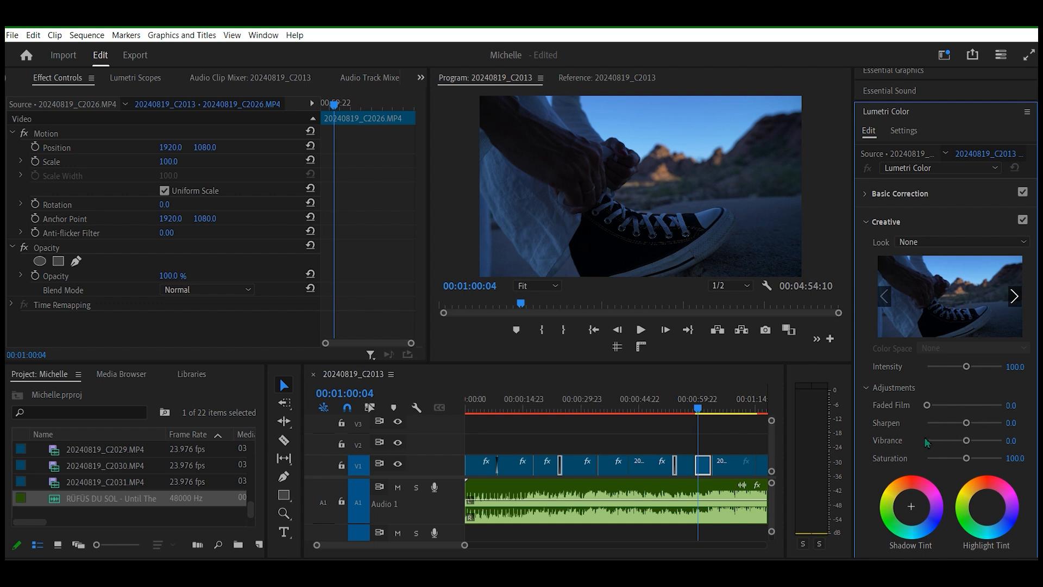
{"action": "left_click_drag", "start_coordinate": [928, 405], "coordinate": [1009, 427]}
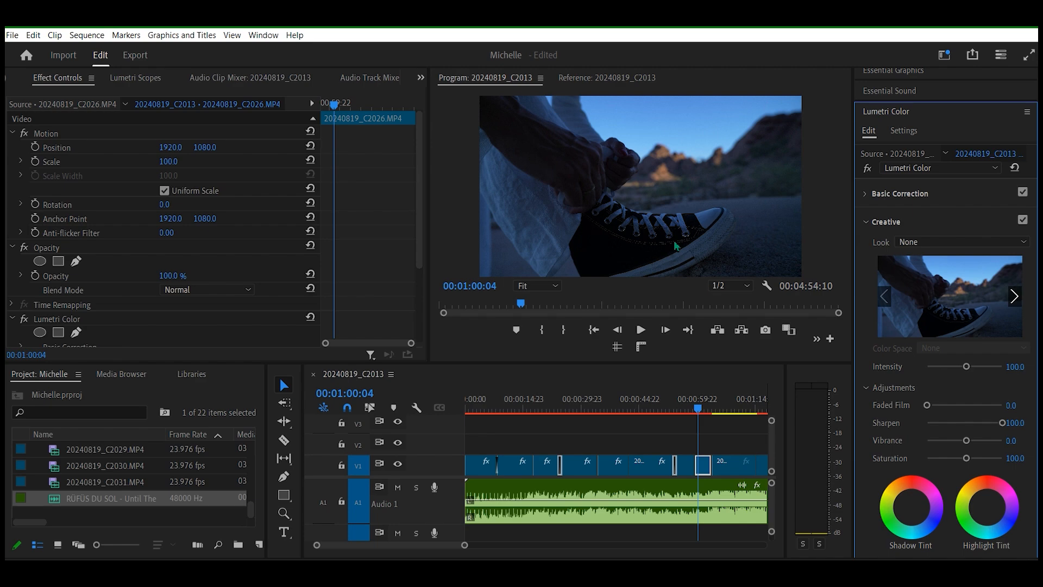
{"action": "key", "text": "ctrl+grave"}
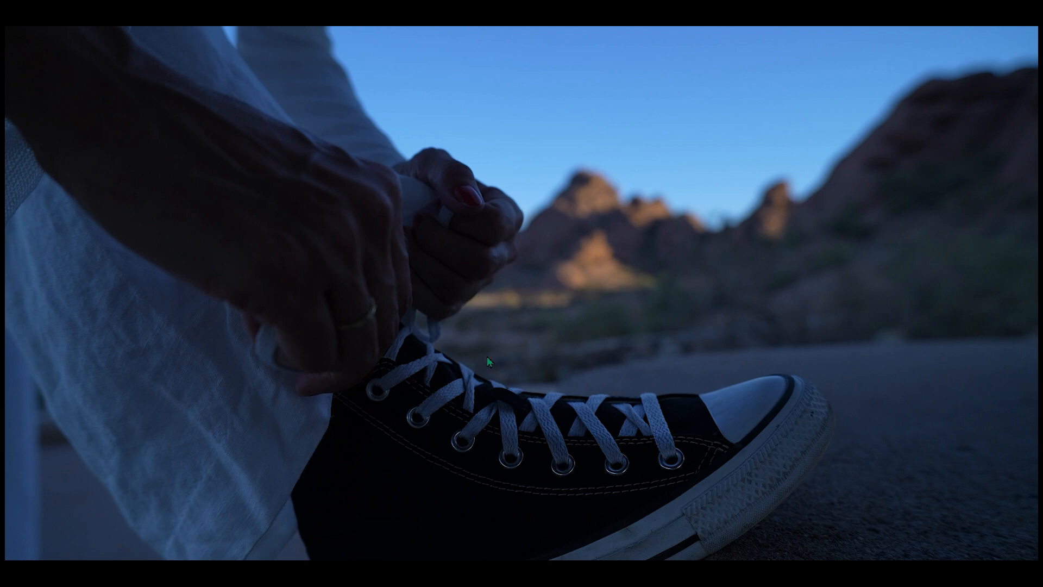
{"action": "key", "text": "Escape"}
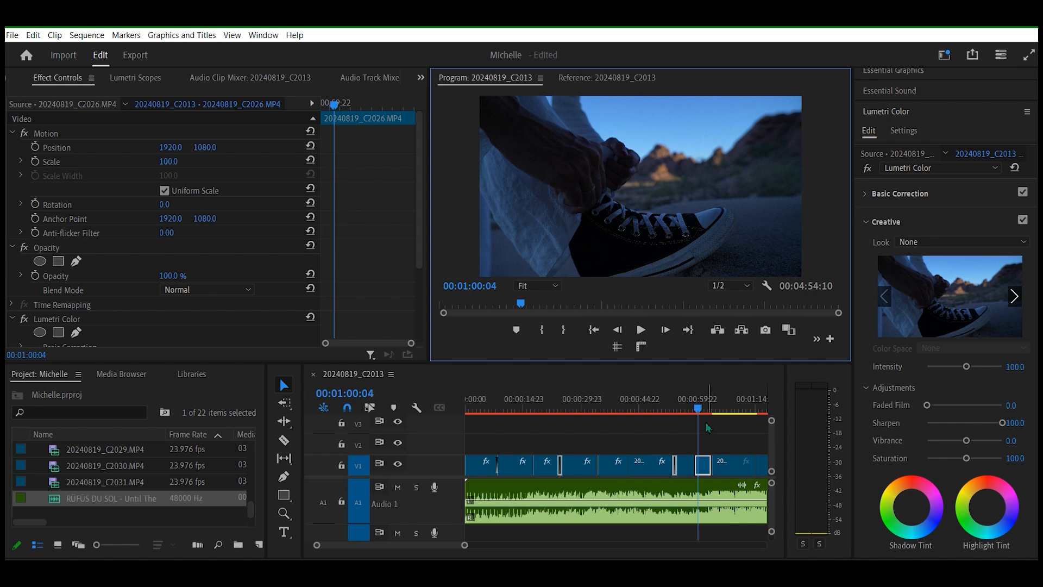
- Return to the graded side-profile clip and play it briefly, stopping at 00:00:57:23
{"action": "left_click", "coordinate": [685, 409]}
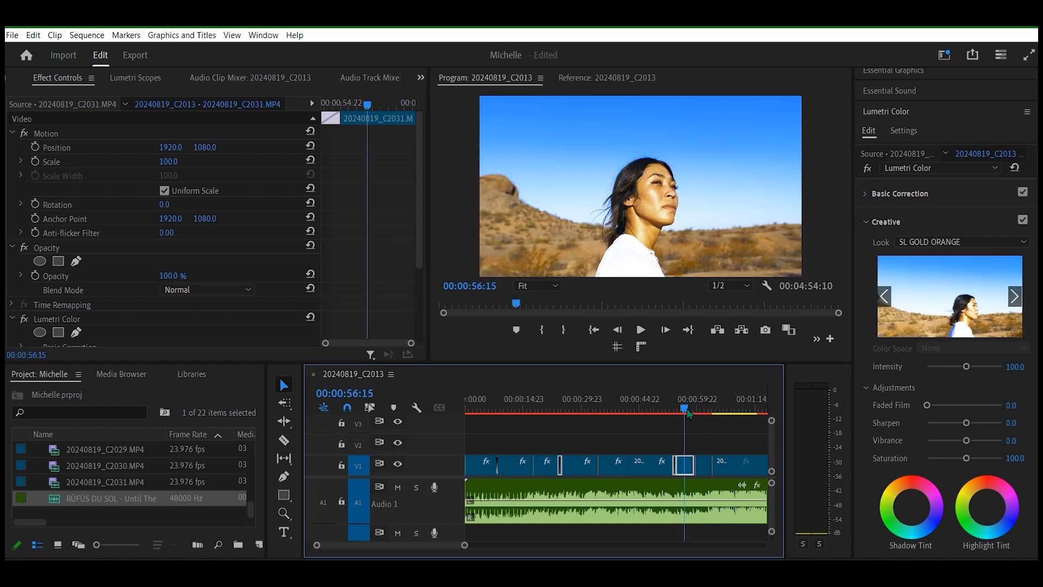
{"action": "left_click_drag", "start_coordinate": [687, 413], "coordinate": [692, 412]}
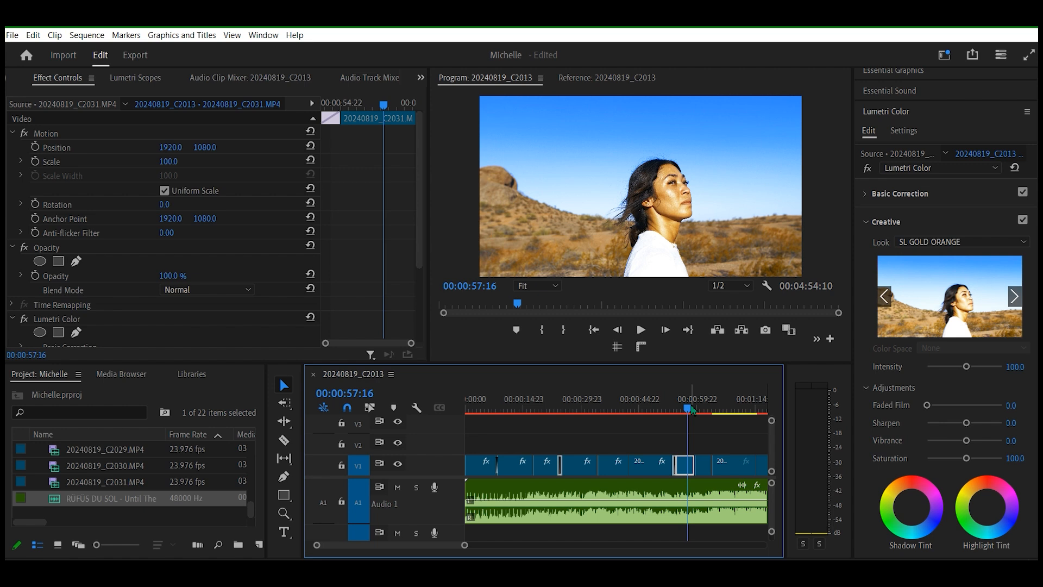
{"action": "key", "text": "space"}
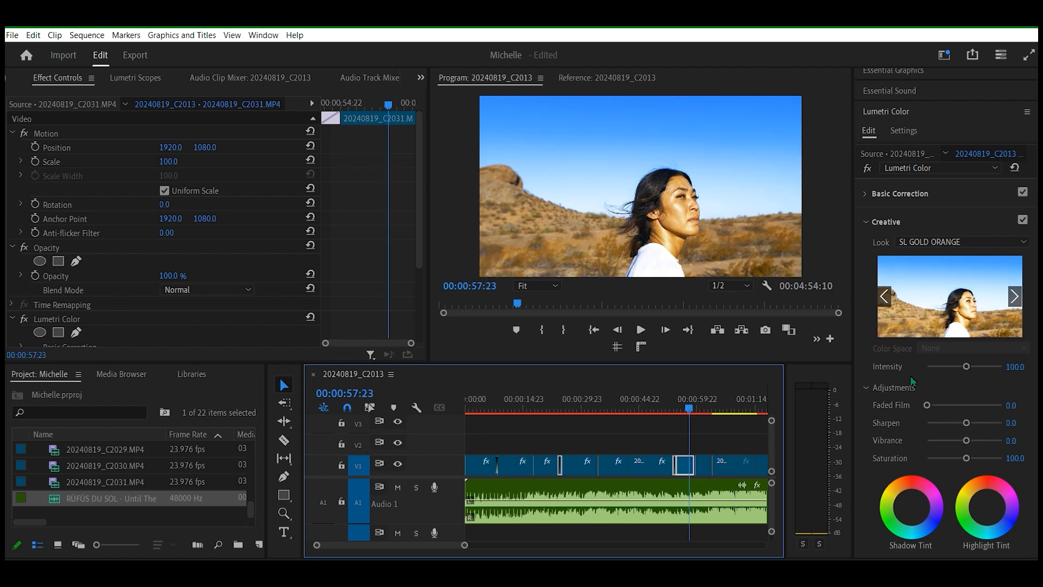
- Try a creative Sharpen value of 45.9 on the side-profile clip and inspect her face full screen
{"action": "mouse_move", "coordinate": [966, 423]}
{"action": "left_mouse_down"}
{"action": "mouse_move", "coordinate": [1023, 427]}
{"action": "mouse_move", "coordinate": [945, 422]}
{"action": "mouse_move", "coordinate": [975, 424]}
{"action": "left_mouse_up"}
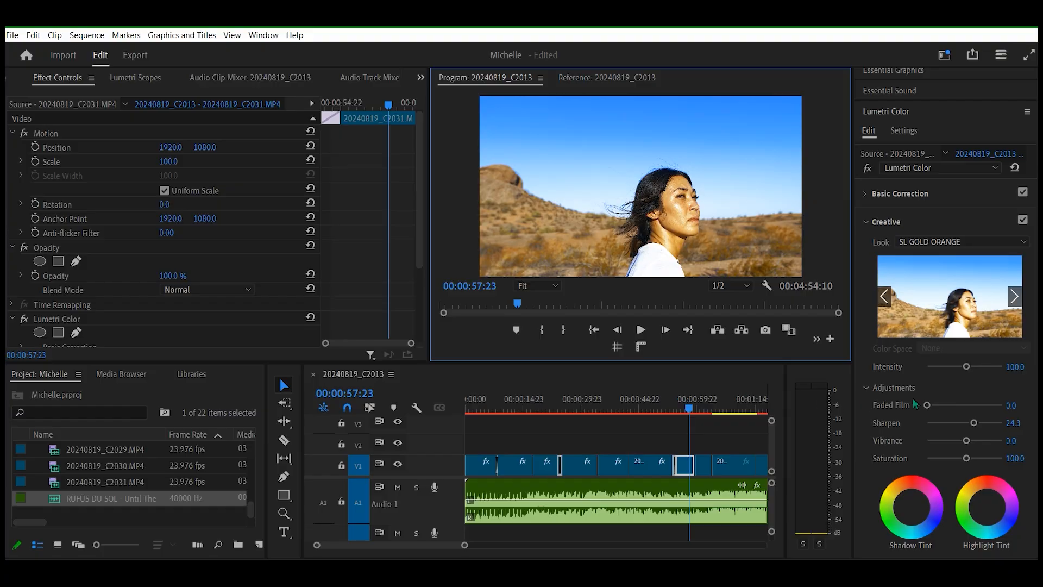
{"action": "left_click_drag", "start_coordinate": [974, 423], "coordinate": [982, 424]}
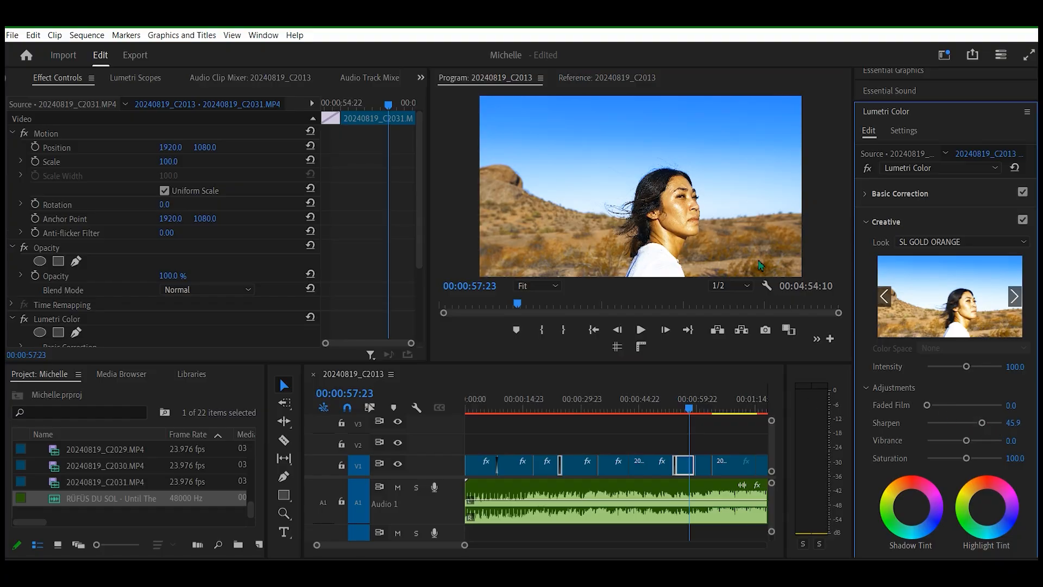
{"action": "key", "text": "ctrl+grave"}
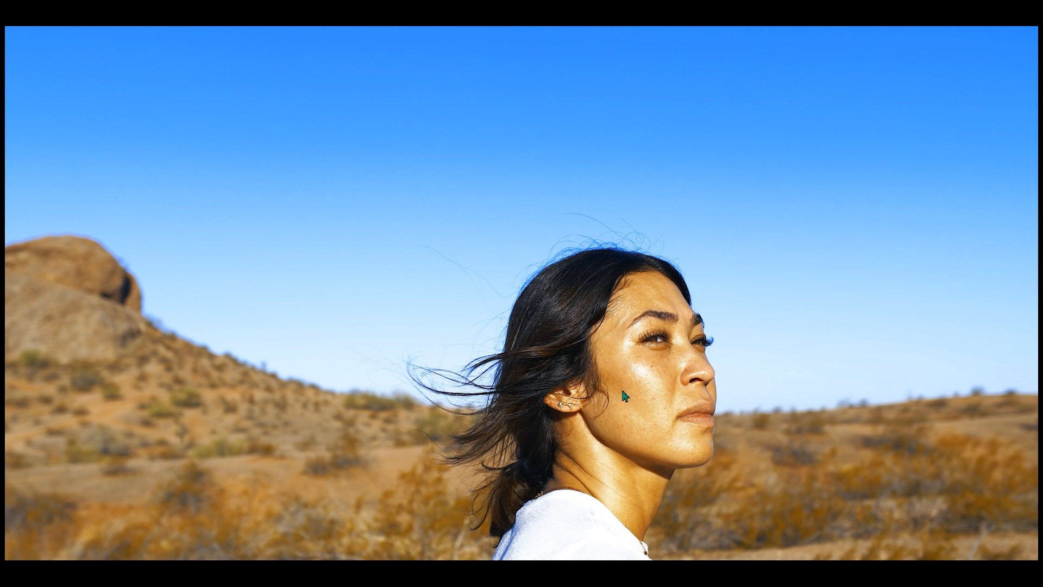
{"action": "key", "text": "ctrl+grave"}
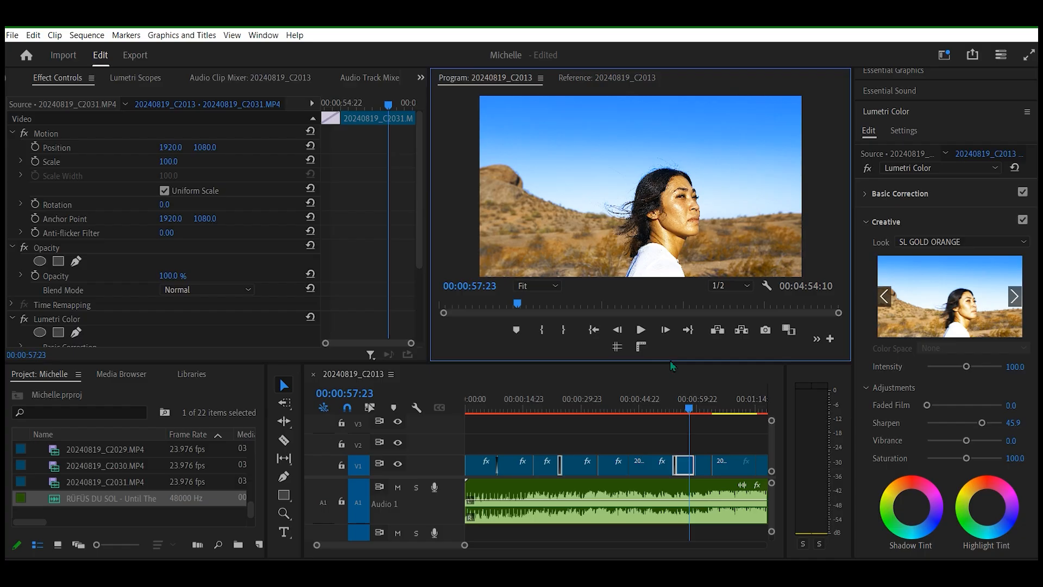
- Try the Sharpen extremes on the side-profile clip, viewing 100 full screen and switching to -100
{"action": "left_click_drag", "start_coordinate": [983, 424], "coordinate": [1003, 424]}
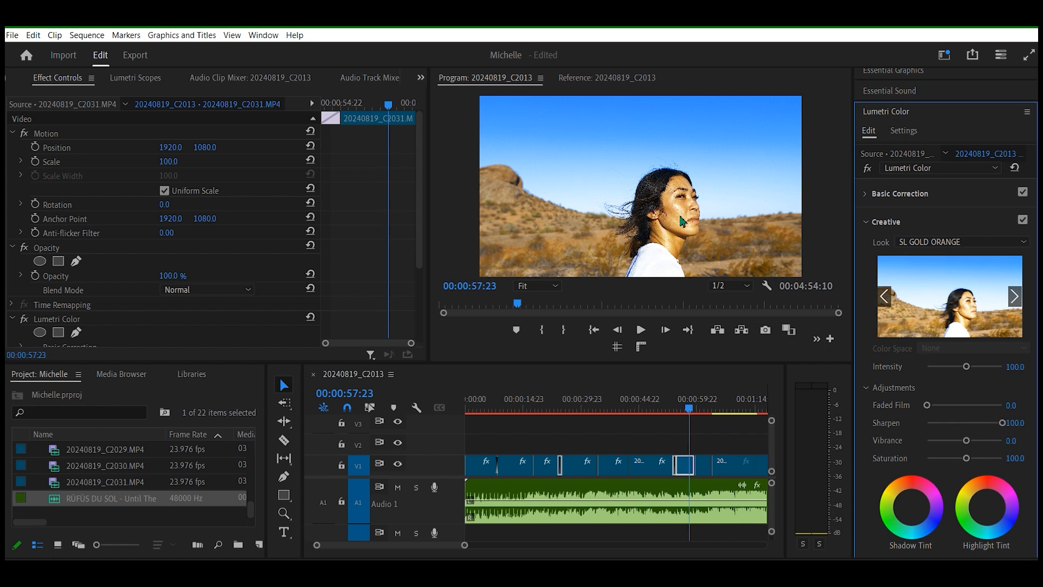
{"action": "key", "text": "ctrl+grave"}
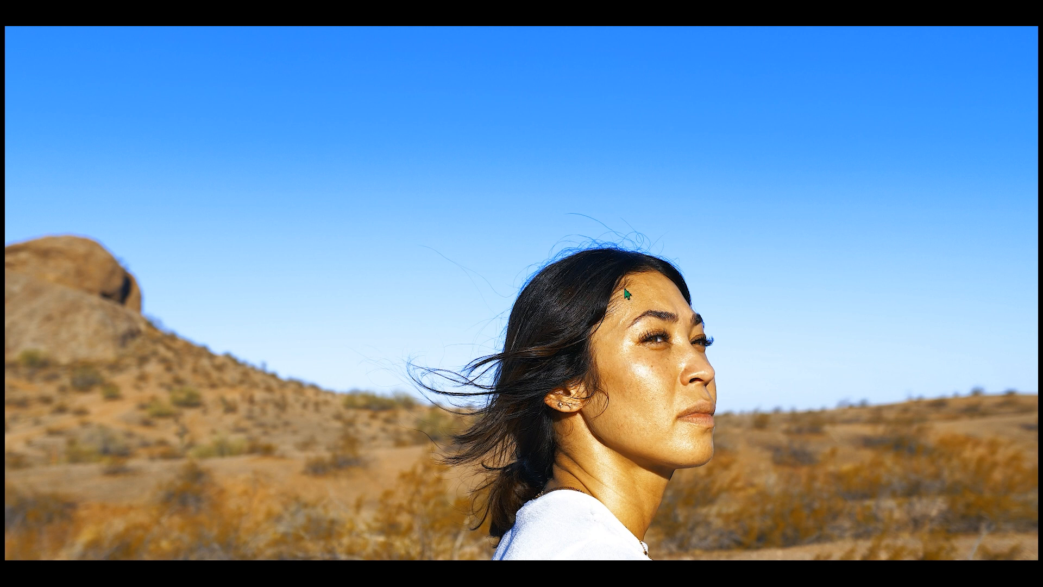
{"action": "key", "text": "ctrl+grave"}
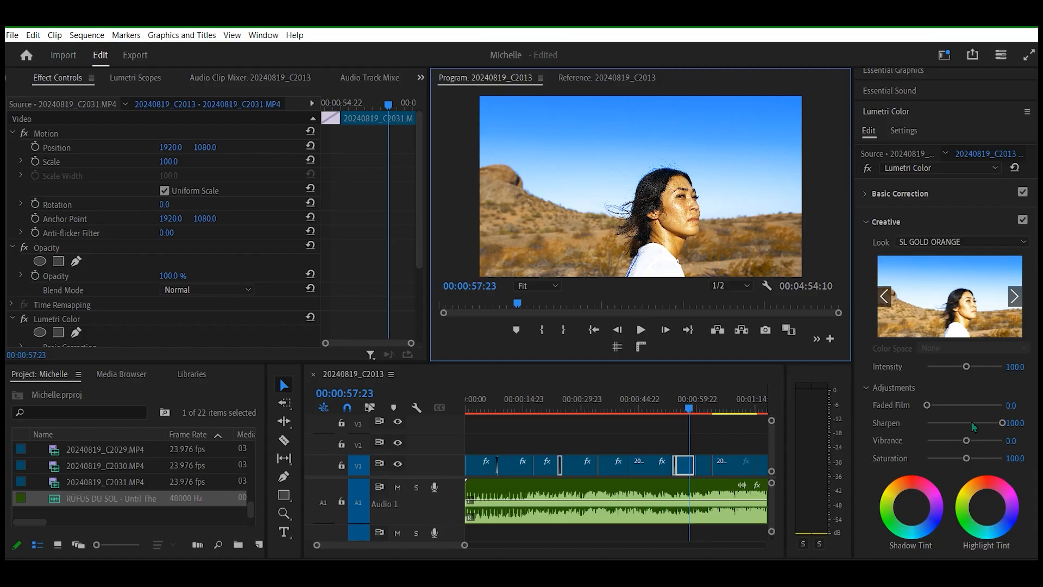
{"action": "left_click_drag", "start_coordinate": [1002, 423], "coordinate": [926, 421]}
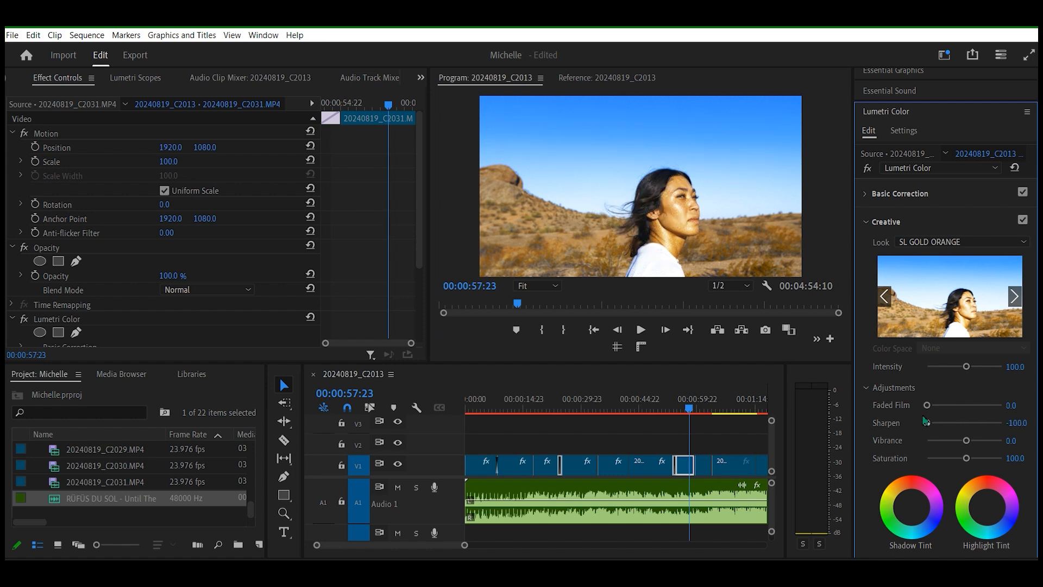
- Reset the side-profile clip's Sharpen to 0 and view the frame full screen
{"action": "left_click", "coordinate": [1014, 422]}
{"action": "type", "text": "0"}
{"action": "key", "text": "Return"}
{"action": "key", "text": "ctrl+grave"}
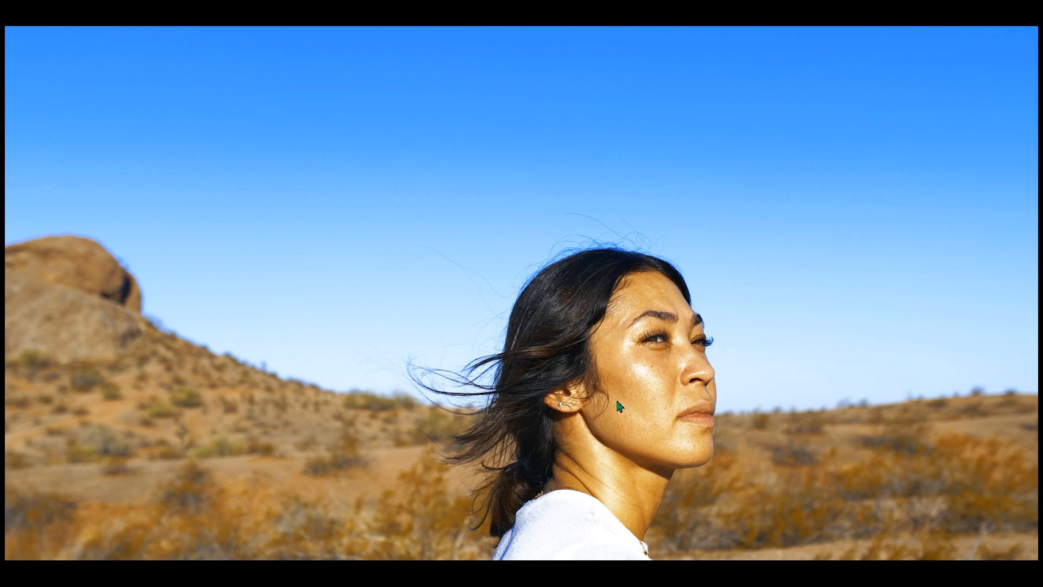
- Set the side-profile clip's creative Sharpen to 45.9 and check the frame full screen
{"action": "key", "text": "ctrl+grave"}
{"action": "left_click_drag", "start_coordinate": [966, 422], "coordinate": [983, 427]}
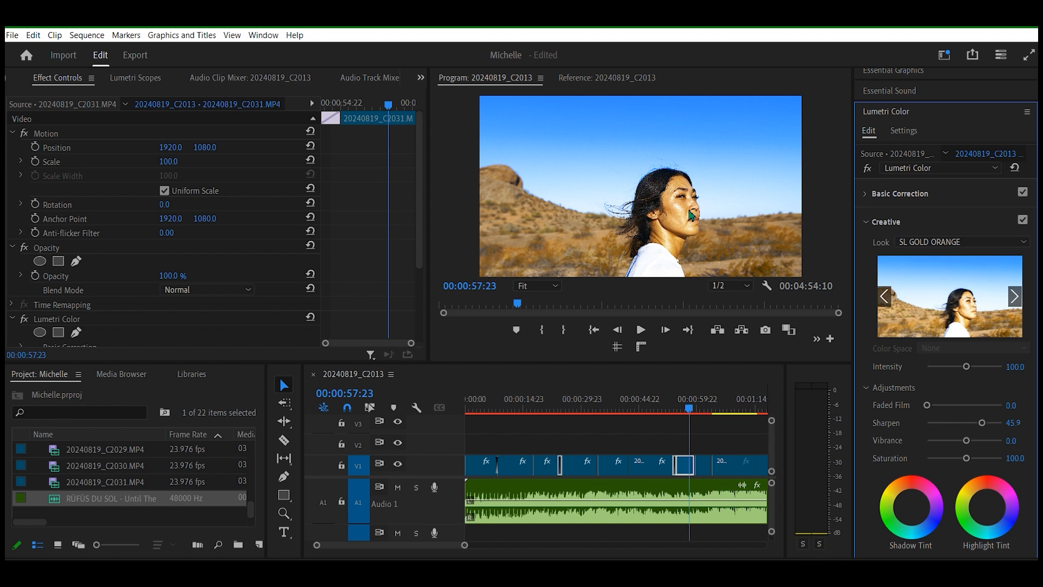
{"action": "key", "text": "ctrl+grave"}
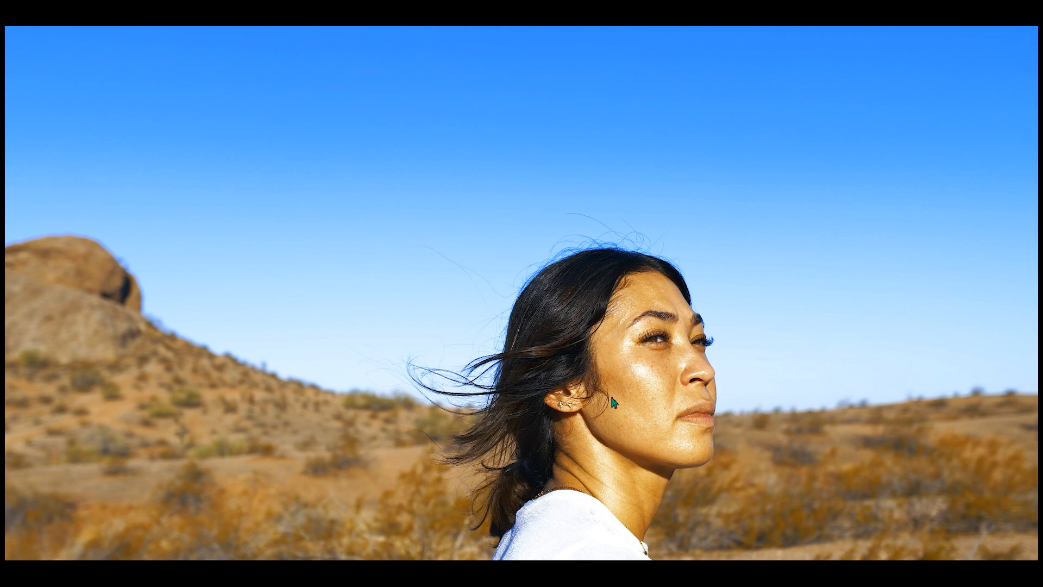
{"action": "key", "text": "Escape"}
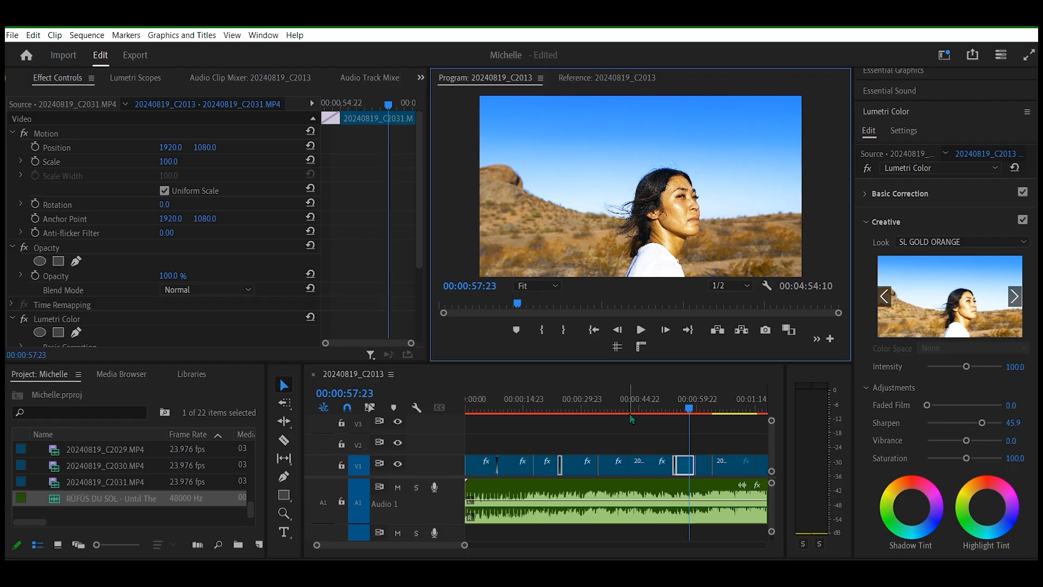
- Move to the shoe-tying clip at 00:01:00:20, apply the SL GOLD ORANGE look and compare it full screen
{"action": "left_click_drag", "start_coordinate": [690, 411], "coordinate": [702, 418]}
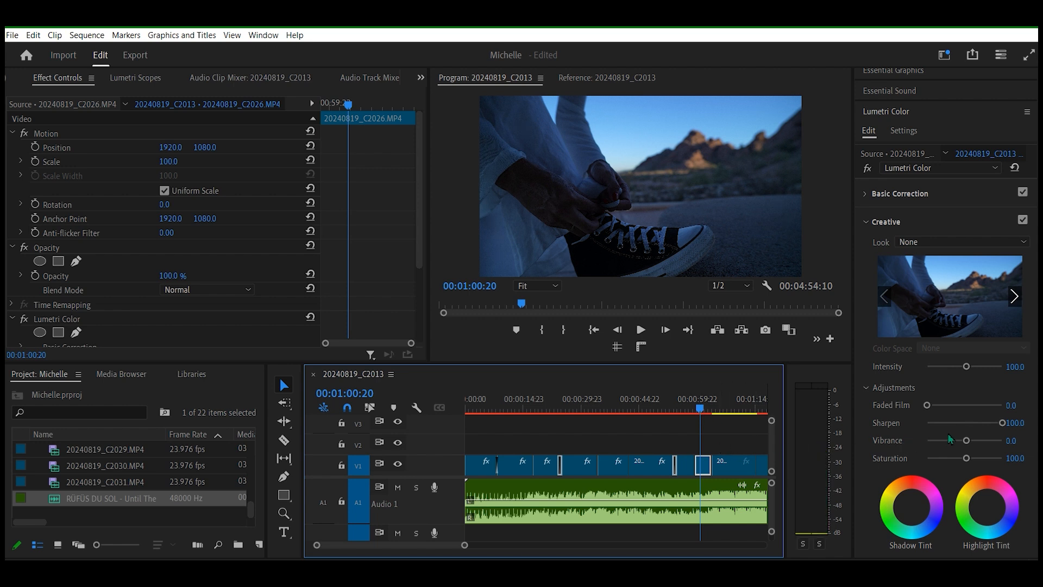
{"action": "key", "text": "ctrl+grave"}
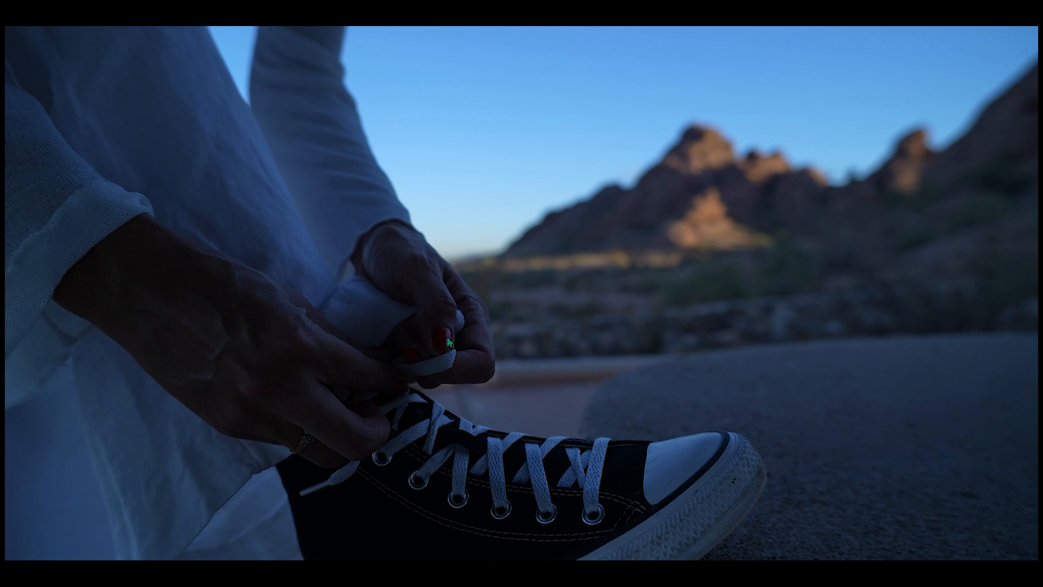
{"action": "key", "text": "Escape"}
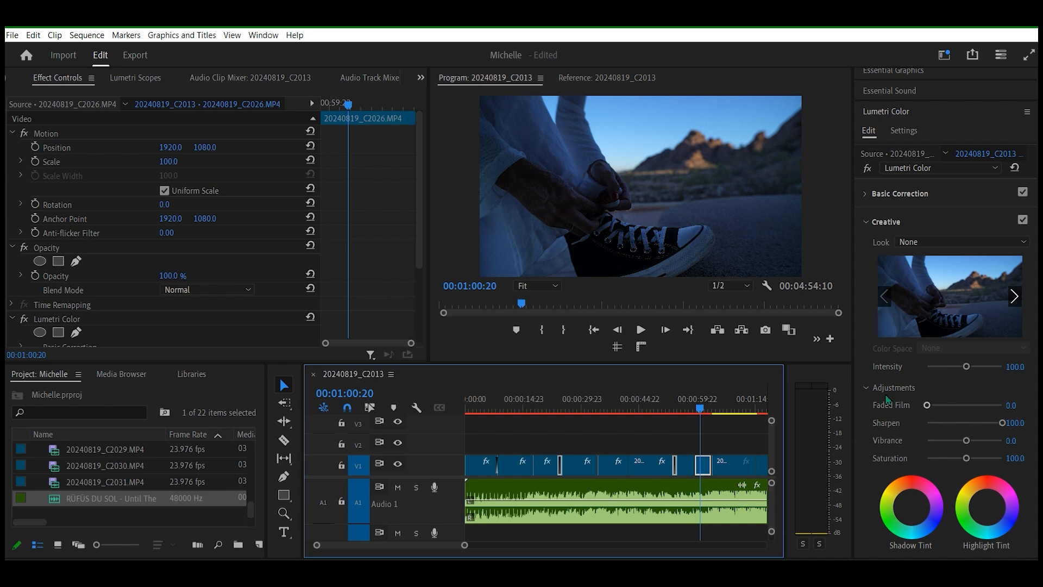
{"action": "left_click", "coordinate": [984, 242]}
{"action": "left_click_drag", "start_coordinate": [1024, 281], "coordinate": [1034, 528]}
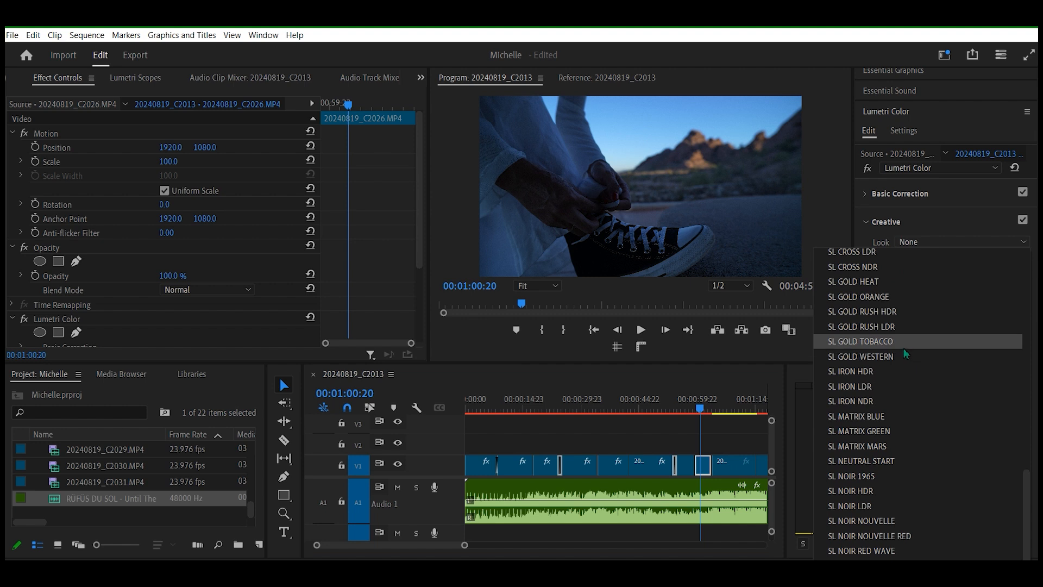
{"action": "left_click", "coordinate": [896, 296]}
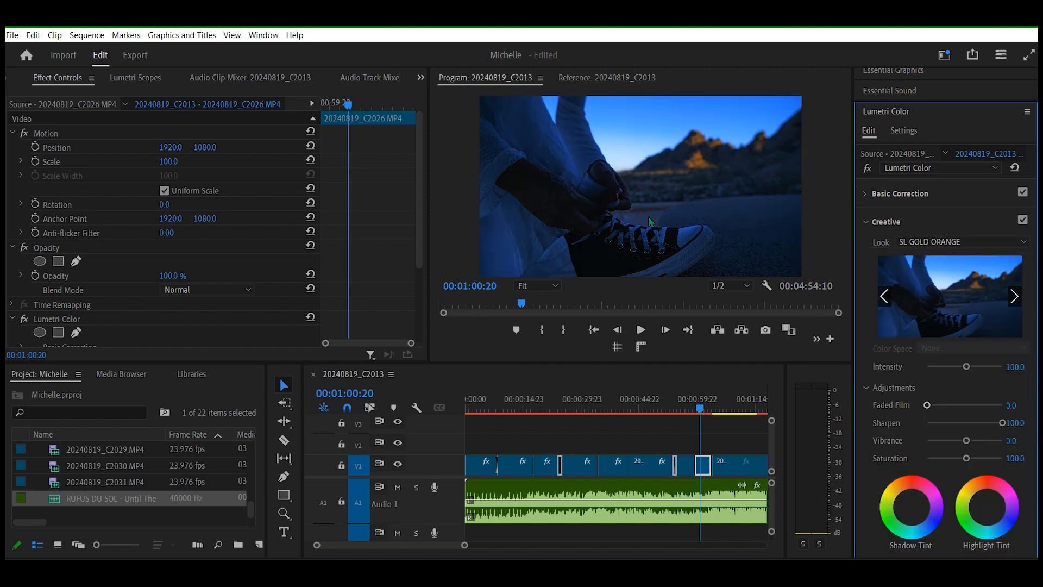
{"action": "key", "text": "ctrl+grave"}
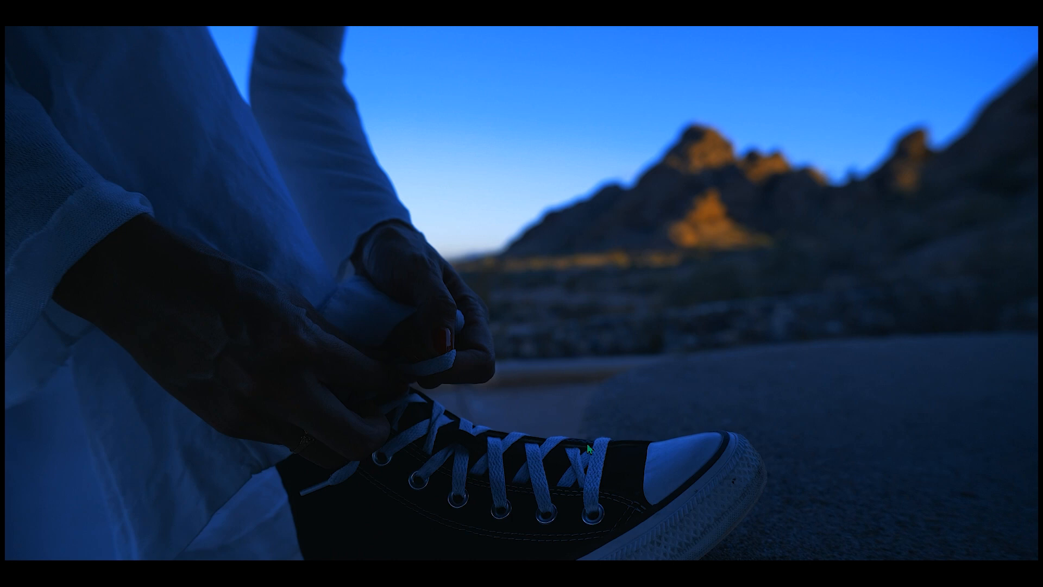
{"action": "key", "text": "ctrl+grave"}
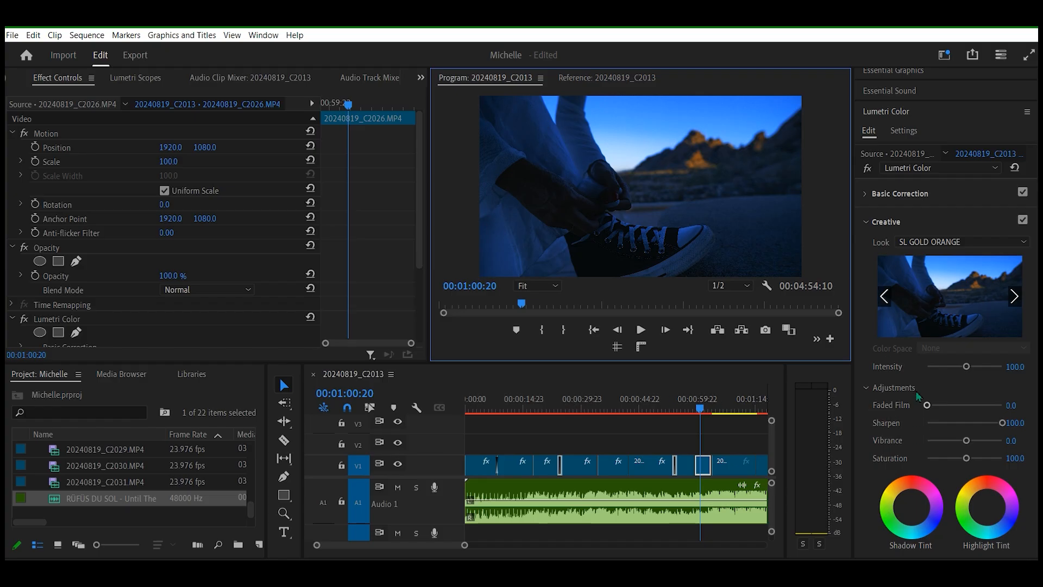
- Try a Vibrance of 100 and a higher creative Saturation on the shoe-tying clip, reverting both
{"action": "left_click_drag", "start_coordinate": [967, 444], "coordinate": [1031, 444]}
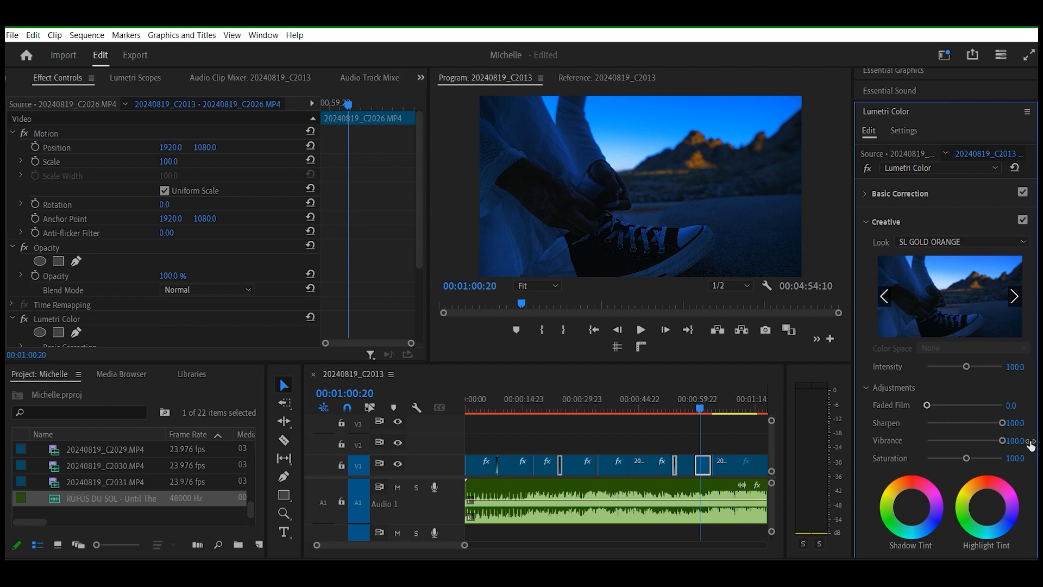
{"action": "key", "text": "ctrl+z"}
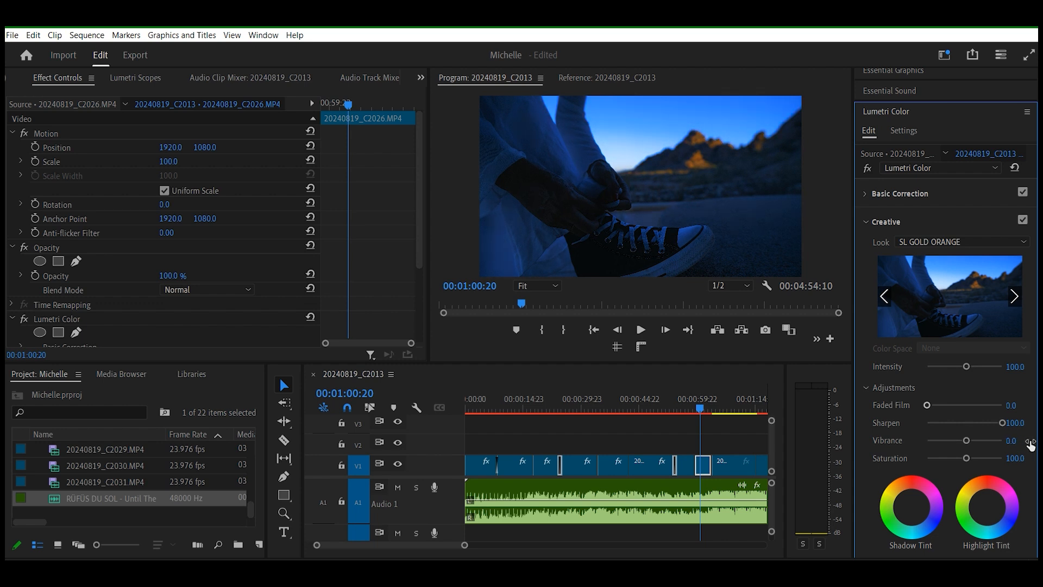
{"action": "mouse_move", "coordinate": [967, 458]}
{"action": "left_mouse_down"}
{"action": "mouse_move", "coordinate": [1008, 462]}
{"action": "mouse_move", "coordinate": [905, 459]}
{"action": "mouse_move", "coordinate": [979, 458]}
{"action": "left_mouse_up"}
{"action": "double_click", "coordinate": [979, 457]}
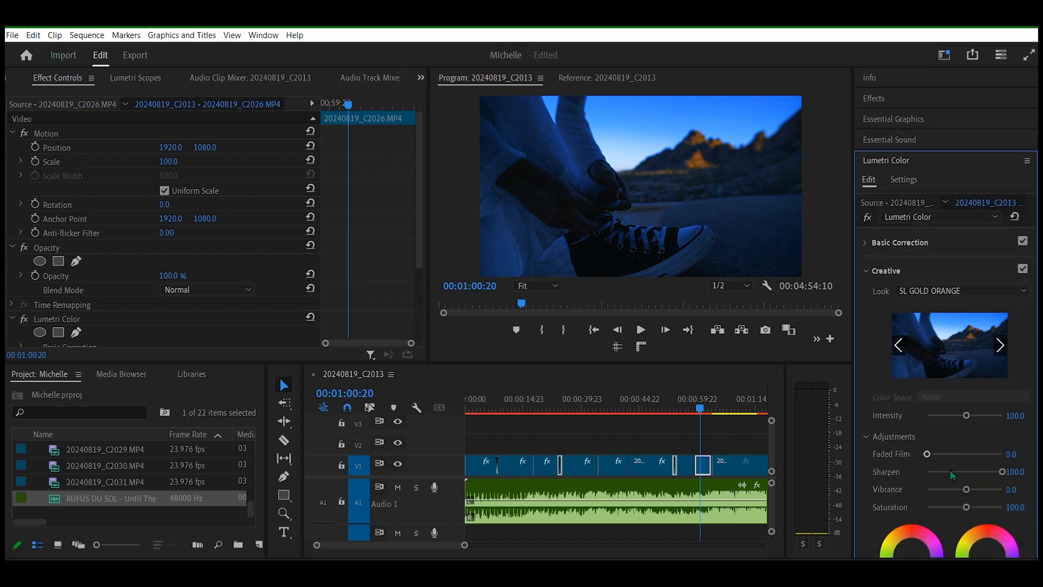
- Preview neighbouring looks such as SL GOLD RUSH HDR and SL GOLD RUSH LDR for the shoe-tying clip, keeping SL GOLD ORANGE
{"action": "scroll", "coordinate": [954, 475], "scroll_direction": "down", "scroll_amount": 1}
{"action": "scroll", "coordinate": [970, 348], "scroll_direction": "up", "scroll_amount": 2}
{"action": "left_click", "coordinate": [1000, 345]}
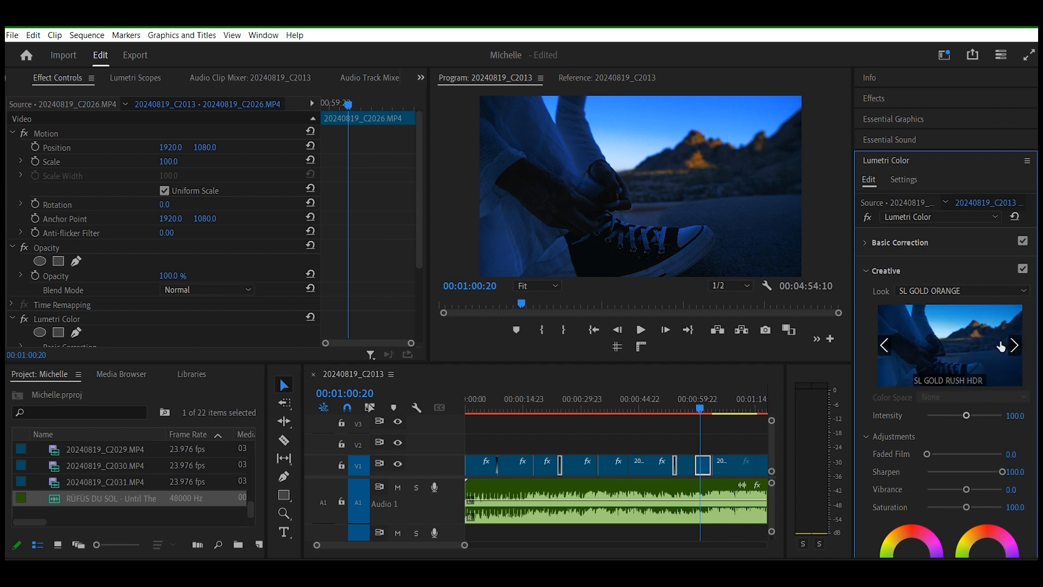
{"action": "left_click", "coordinate": [1014, 346]}
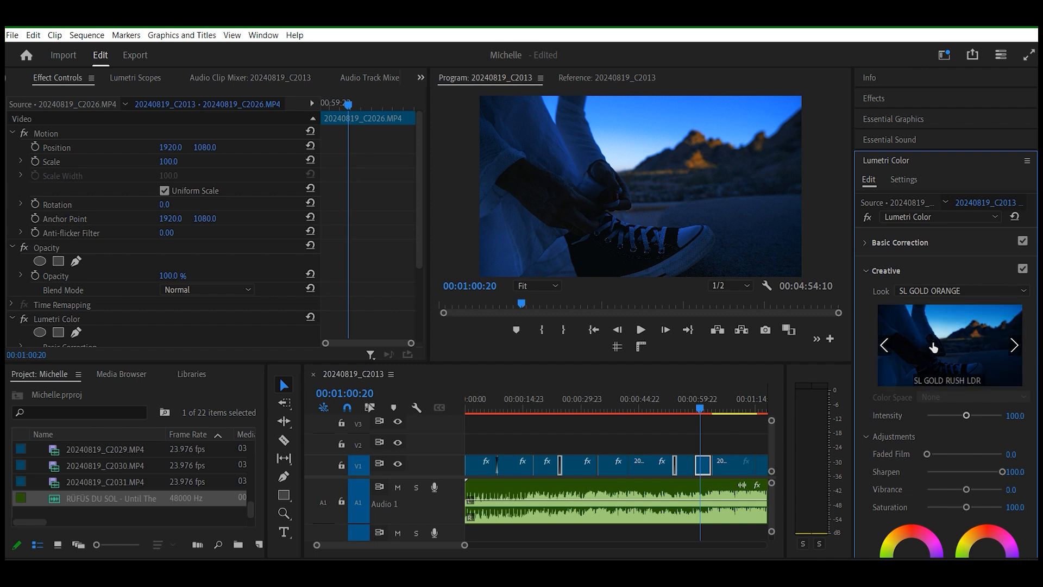
{"action": "left_click", "coordinate": [883, 346]}
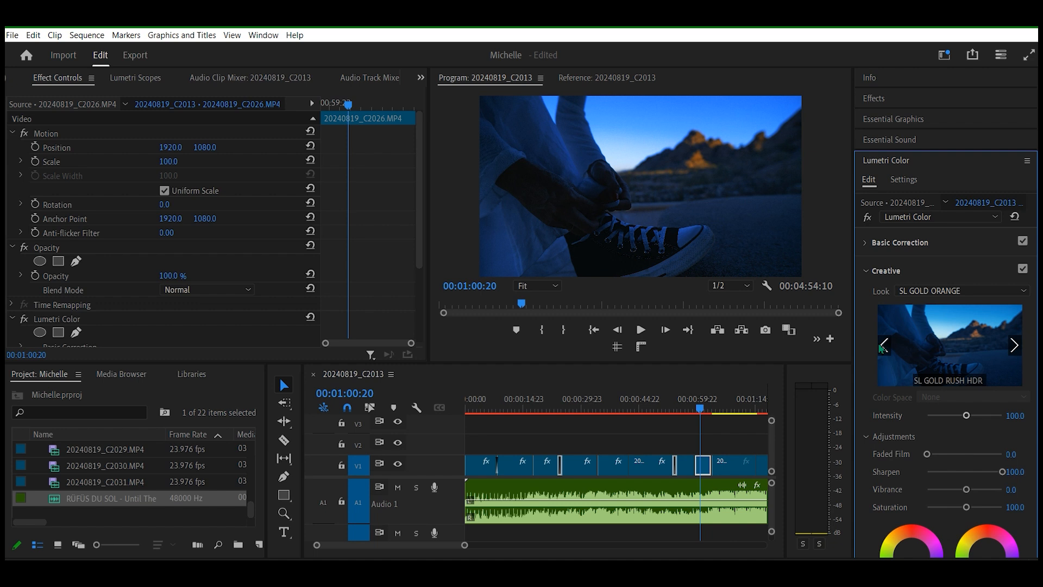
{"action": "left_click", "coordinate": [883, 347]}
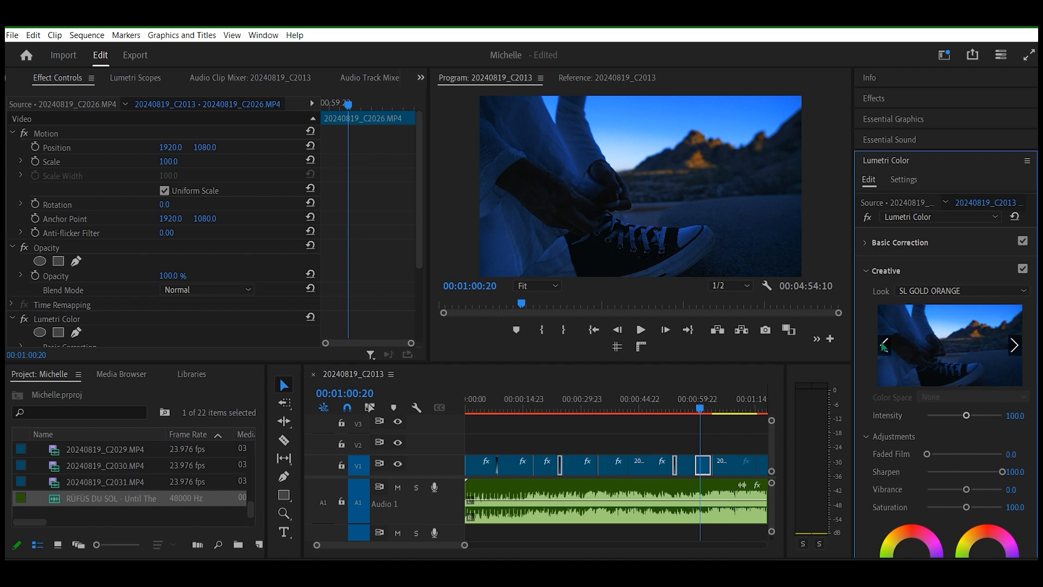
{"action": "left_click", "coordinate": [882, 347]}
{"action": "left_click", "coordinate": [1014, 346]}
{"action": "left_click", "coordinate": [1016, 348]}
{"action": "left_click", "coordinate": [887, 345]}
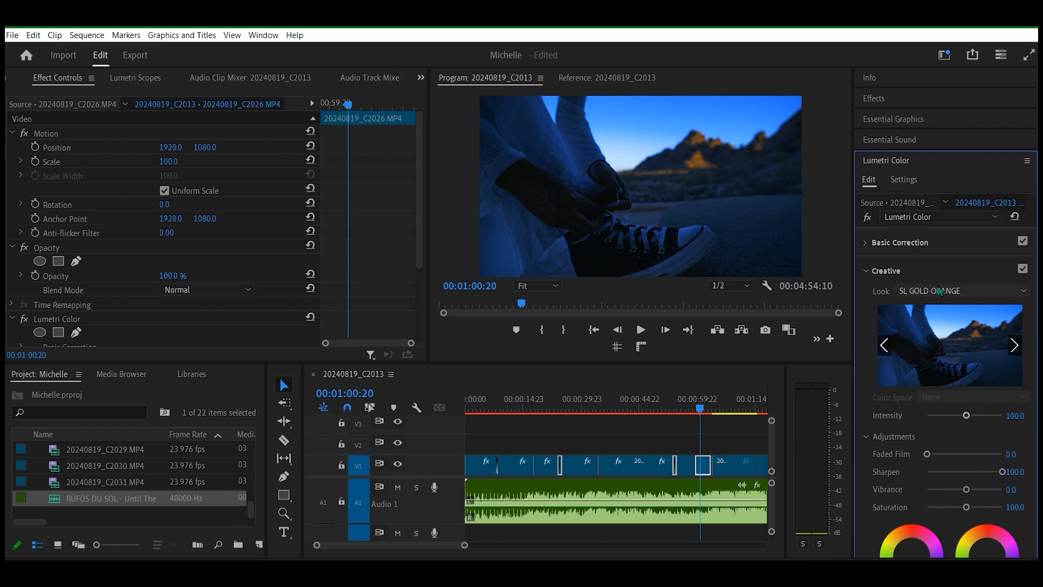
{"action": "left_click", "coordinate": [970, 289]}
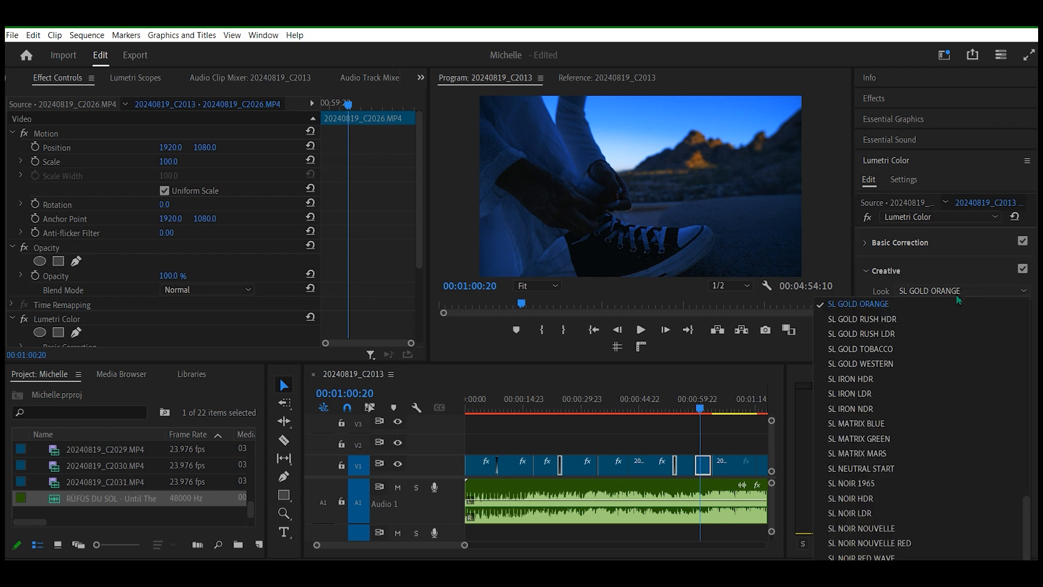
{"action": "left_click", "coordinate": [872, 304]}
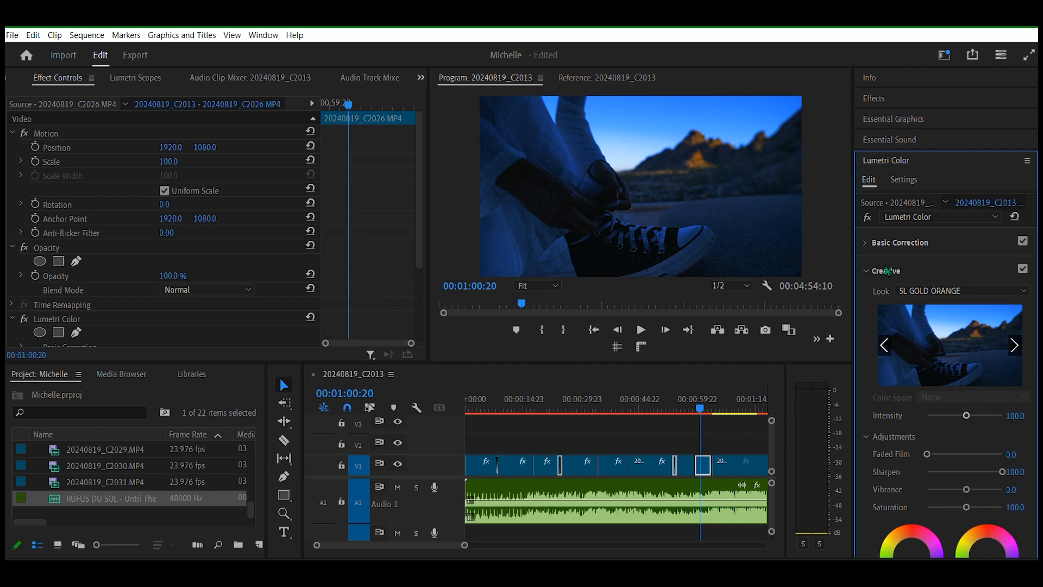
- Brighten the shoe-tying clip with an Exposure of 1.3 and higher Highlights, and play on full screen to 00:01:09:15
{"action": "left_click", "coordinate": [866, 272]}
{"action": "left_click", "coordinate": [868, 243]}
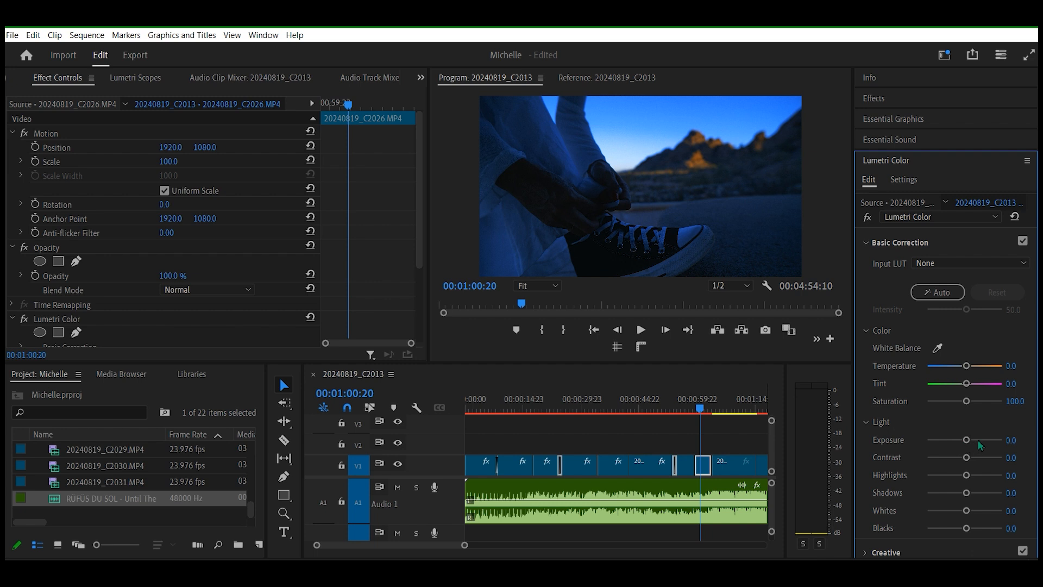
{"action": "left_click_drag", "start_coordinate": [967, 440], "coordinate": [994, 440]}
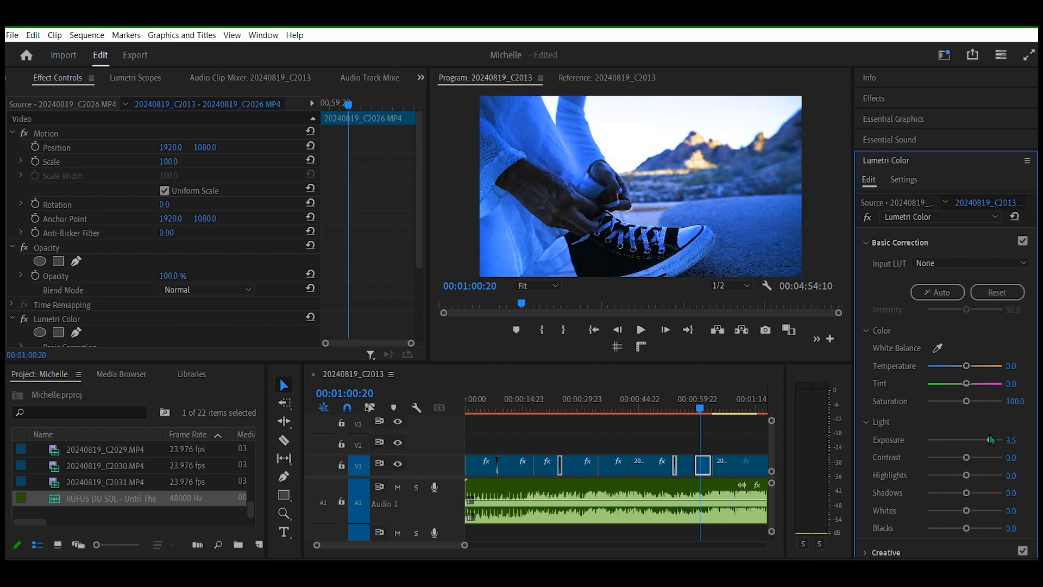
{"action": "left_click_drag", "start_coordinate": [989, 439], "coordinate": [976, 439]}
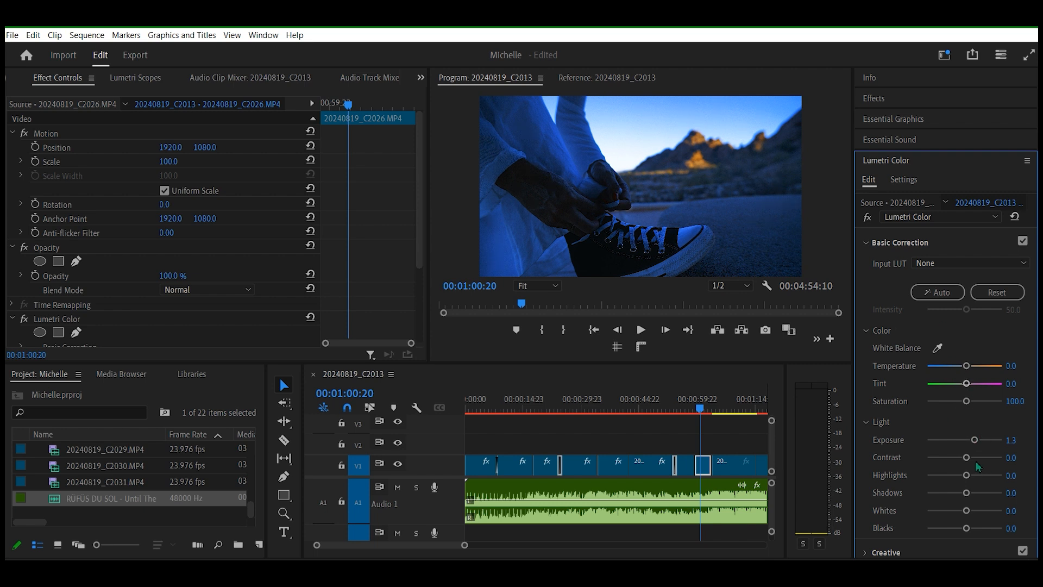
{"action": "left_click_drag", "start_coordinate": [967, 476], "coordinate": [1003, 478]}
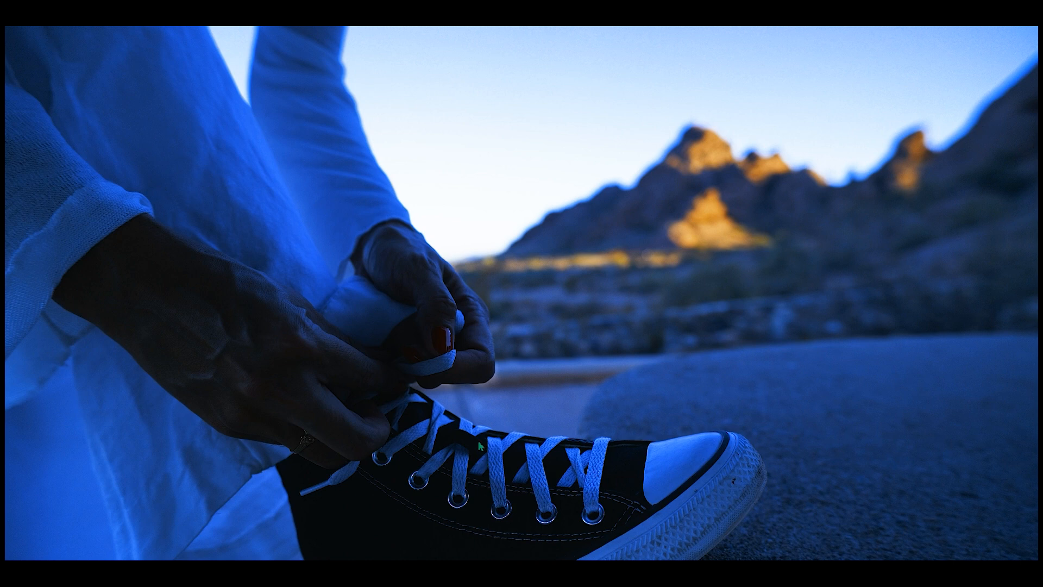
{"action": "key", "text": "space"}
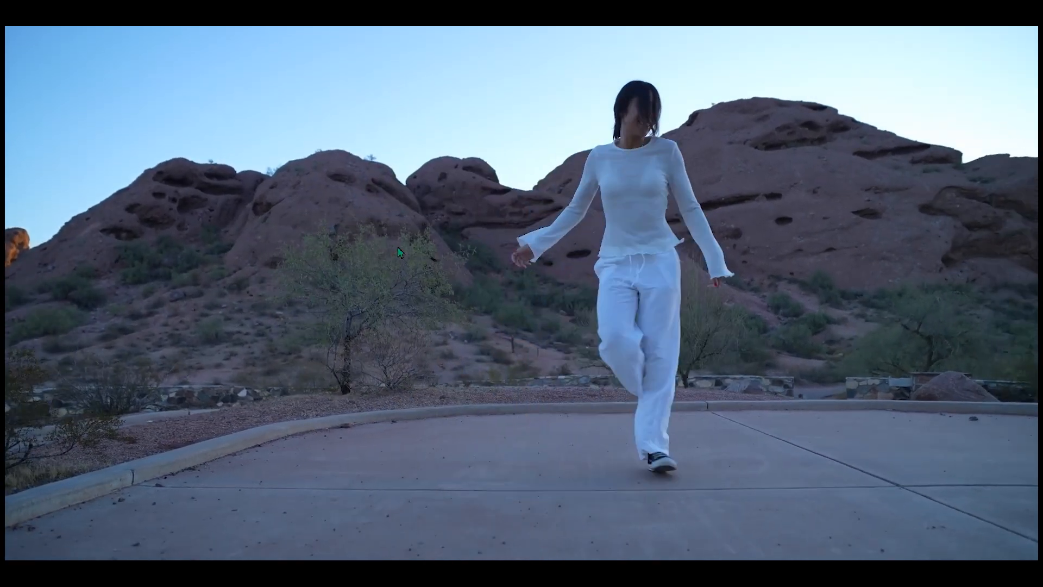
{"action": "key", "text": "Escape"}
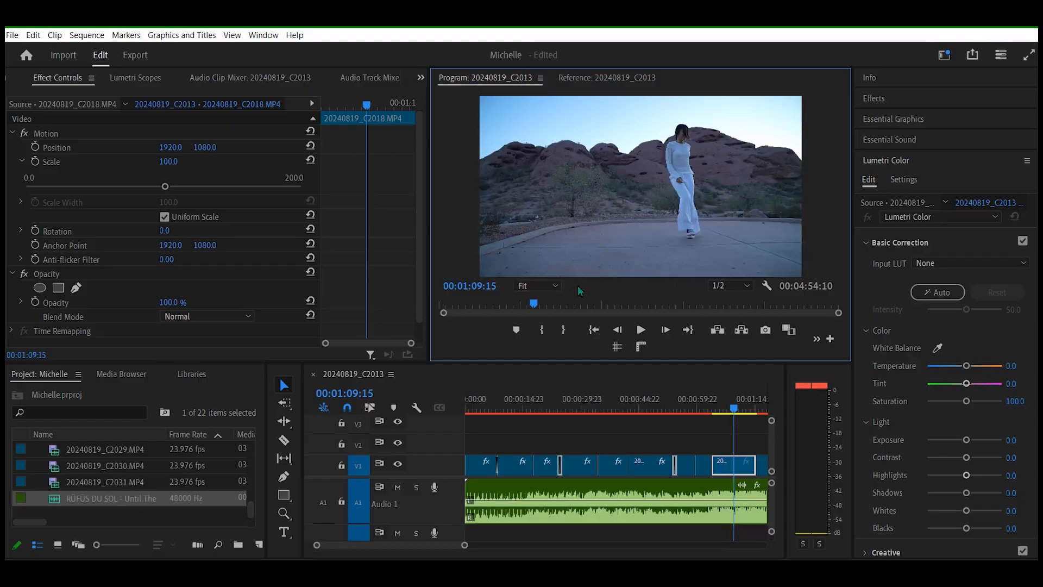
- Try the SL GOLD ORANGE look on the walking clip 20240819_C2018.MP4
{"action": "left_click", "coordinate": [734, 473]}
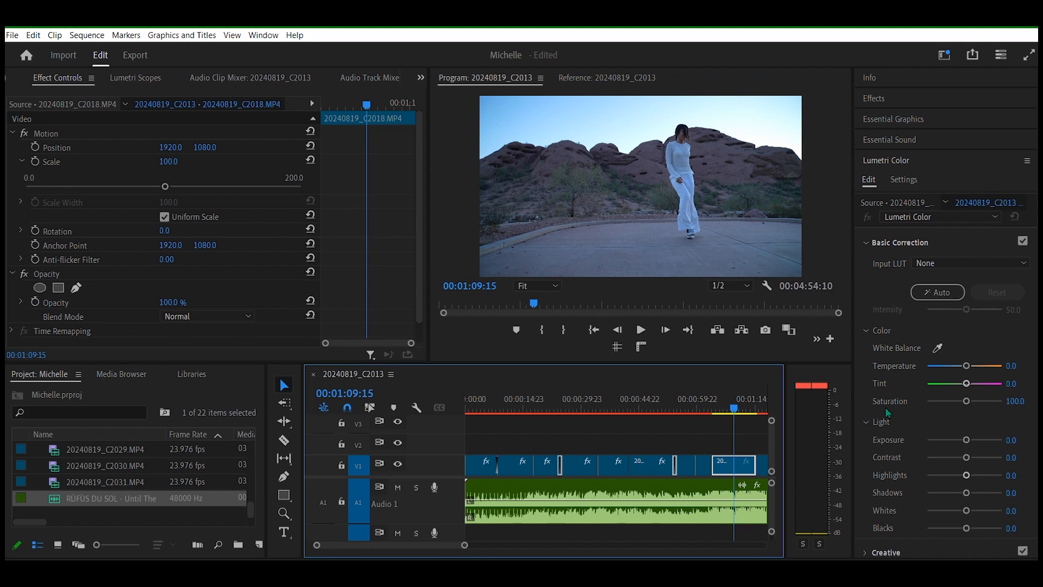
{"action": "left_click", "coordinate": [963, 267]}
{"action": "left_click", "coordinate": [963, 267]}
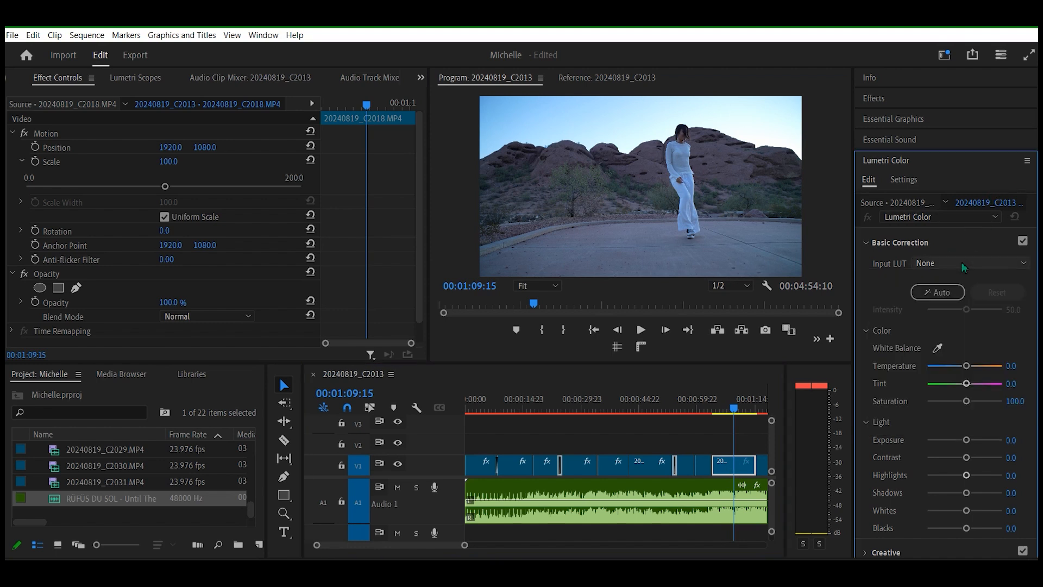
{"action": "left_click", "coordinate": [867, 245]}
{"action": "left_click", "coordinate": [866, 272]}
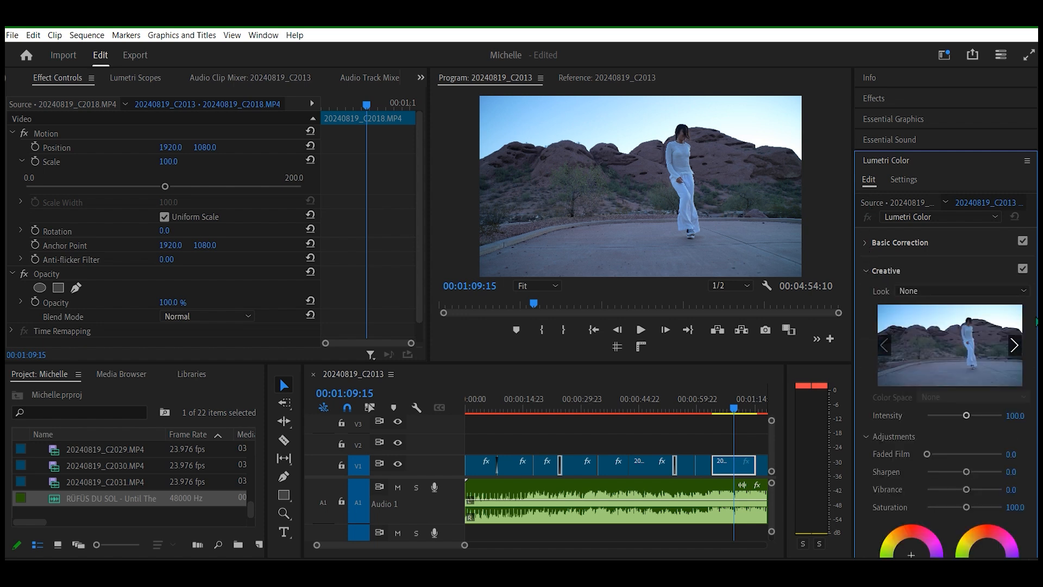
{"action": "left_click", "coordinate": [1024, 293]}
{"action": "left_click_drag", "start_coordinate": [1026, 321], "coordinate": [1026, 521]}
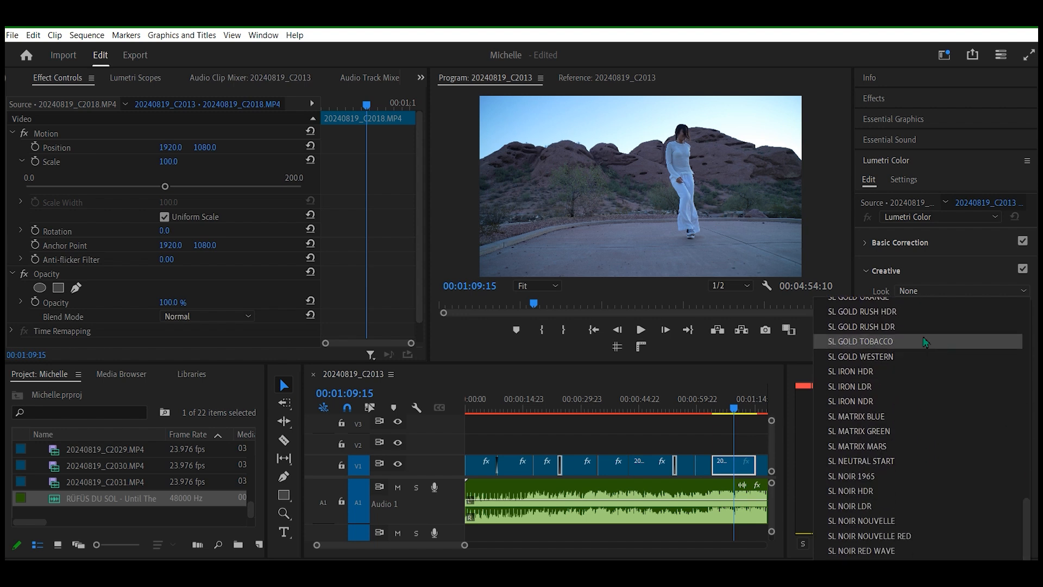
{"action": "left_click", "coordinate": [896, 304]}
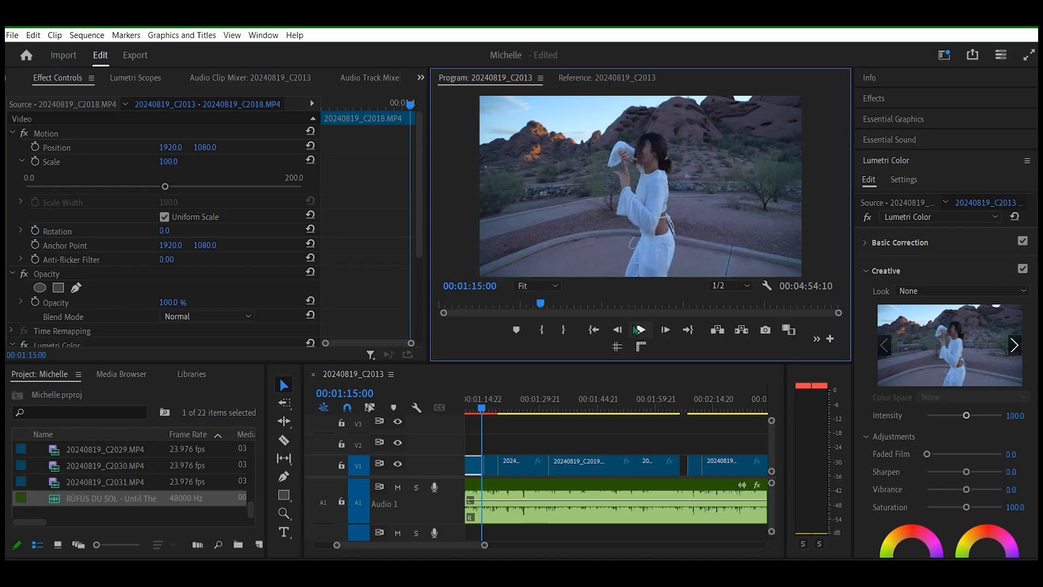
- Return to the walking clip at 00:01:09:20, set its creative Sharpen to 40.5 and play it back to 00:01:11:23
{"action": "left_click_drag", "start_coordinate": [480, 550], "coordinate": [514, 544]}
{"action": "left_click", "coordinate": [587, 403]}
{"action": "left_click_drag", "start_coordinate": [565, 417], "coordinate": [603, 434]}
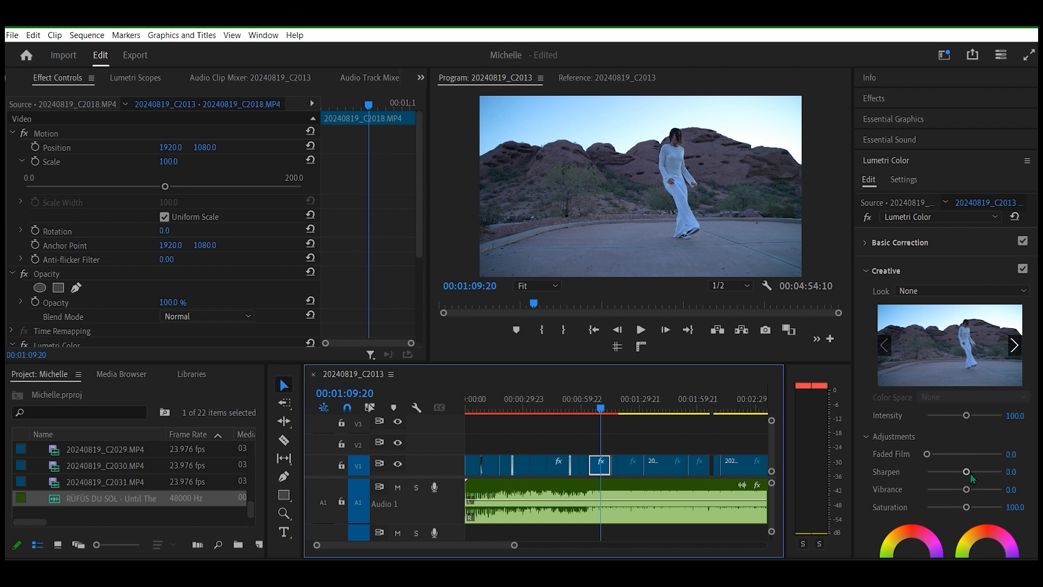
{"action": "left_click_drag", "start_coordinate": [970, 476], "coordinate": [981, 476]}
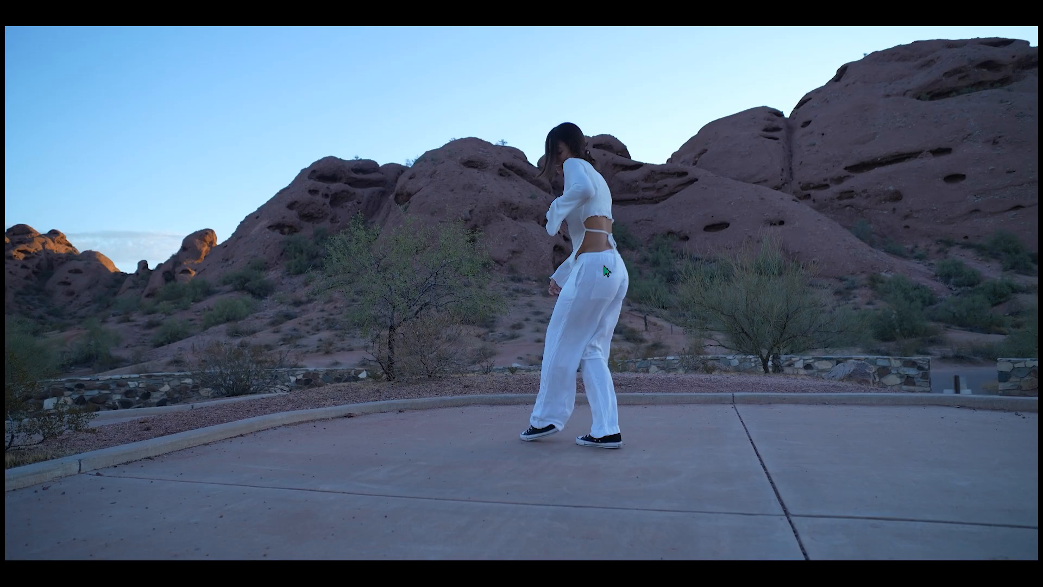
{"action": "key", "text": "Escape"}
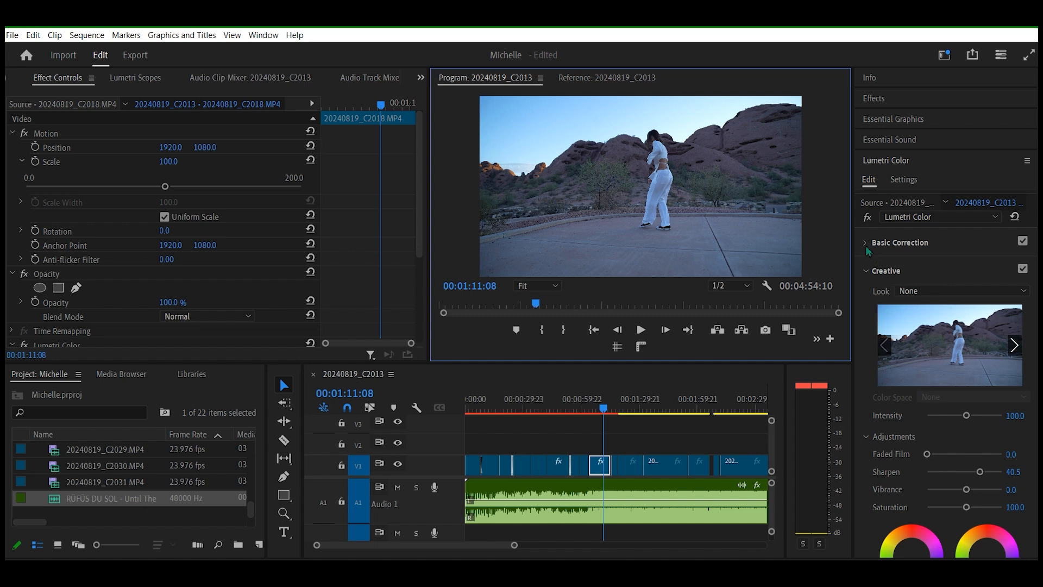
{"action": "key", "text": "space"}
{"action": "key", "text": "space"}
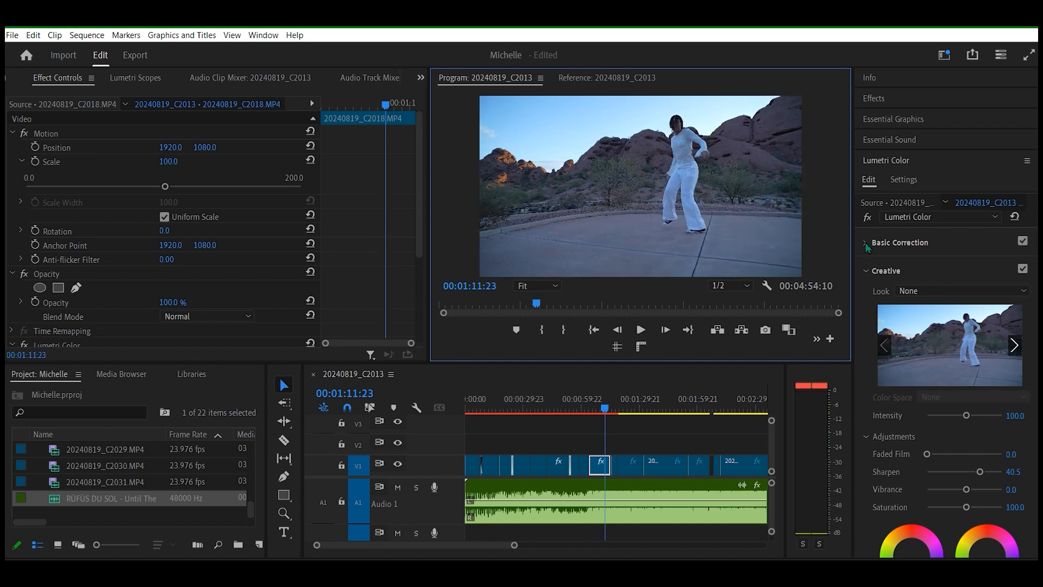
- Set the walking clip's Basic Correction Temperature to 38.7 and check the frame on full screen
{"action": "left_click", "coordinate": [866, 270]}
{"action": "left_click", "coordinate": [866, 242]}
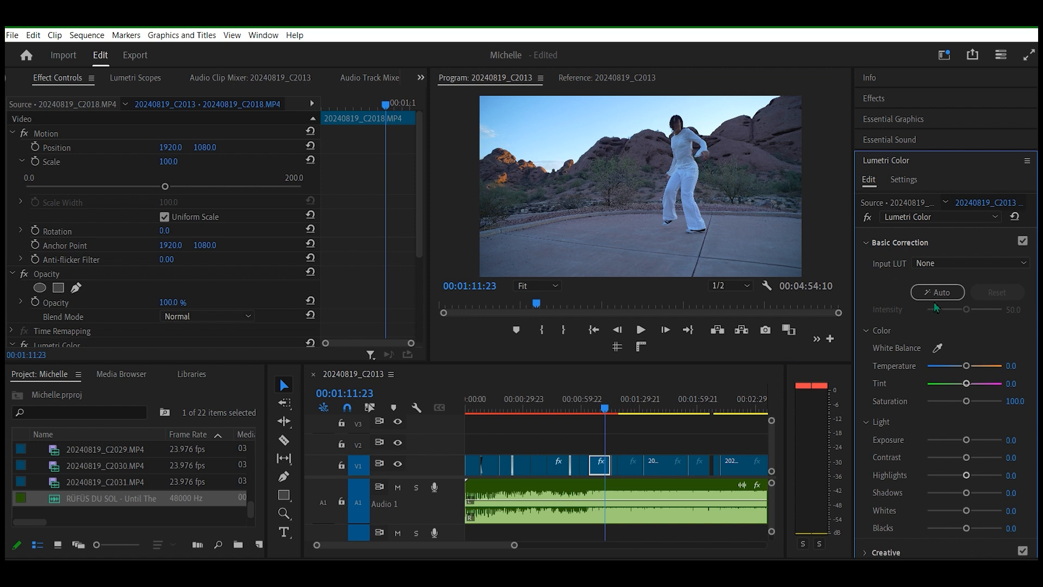
{"action": "left_click_drag", "start_coordinate": [966, 366], "coordinate": [997, 371]}
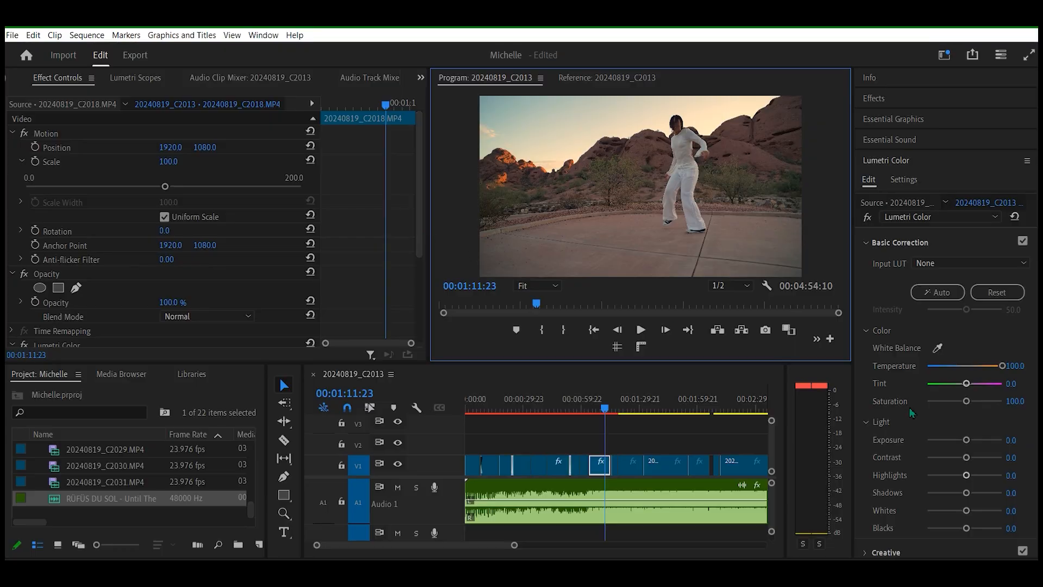
{"action": "left_click_drag", "start_coordinate": [1002, 366], "coordinate": [927, 366]}
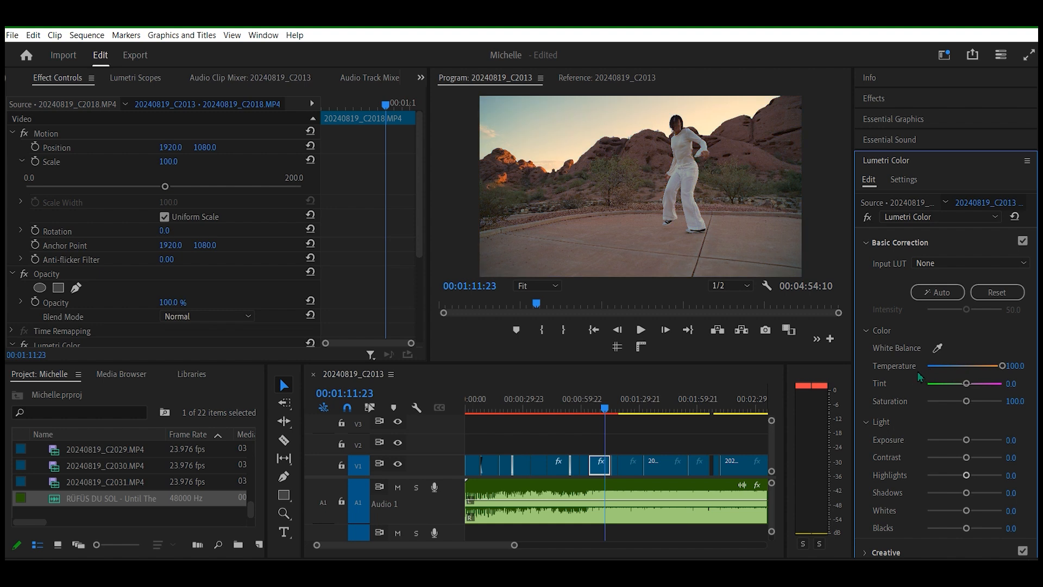
{"action": "double_click", "coordinate": [951, 372]}
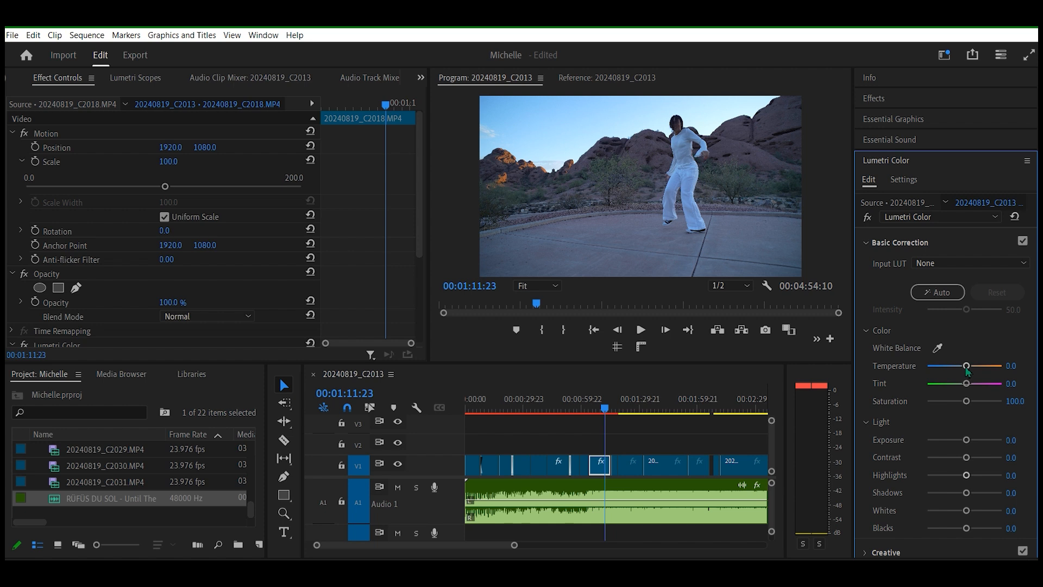
{"action": "left_click_drag", "start_coordinate": [966, 369], "coordinate": [979, 368]}
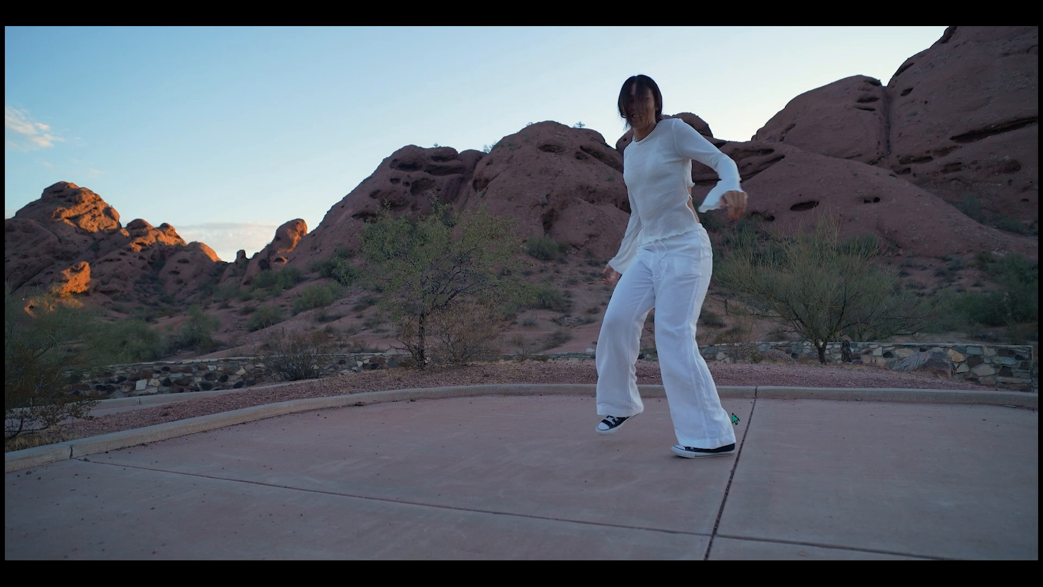
{"action": "left_click", "coordinate": [643, 329]}
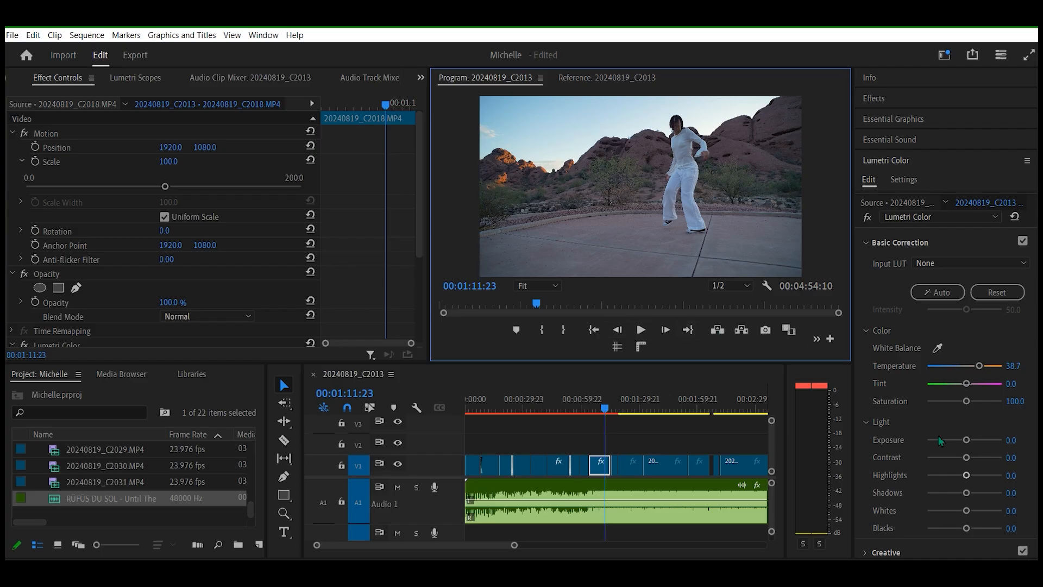
- Raise the walking clip's Shadows to 49.5 and play on full screen to 00:01:16:11
{"action": "left_click_drag", "start_coordinate": [969, 496], "coordinate": [998, 494]}
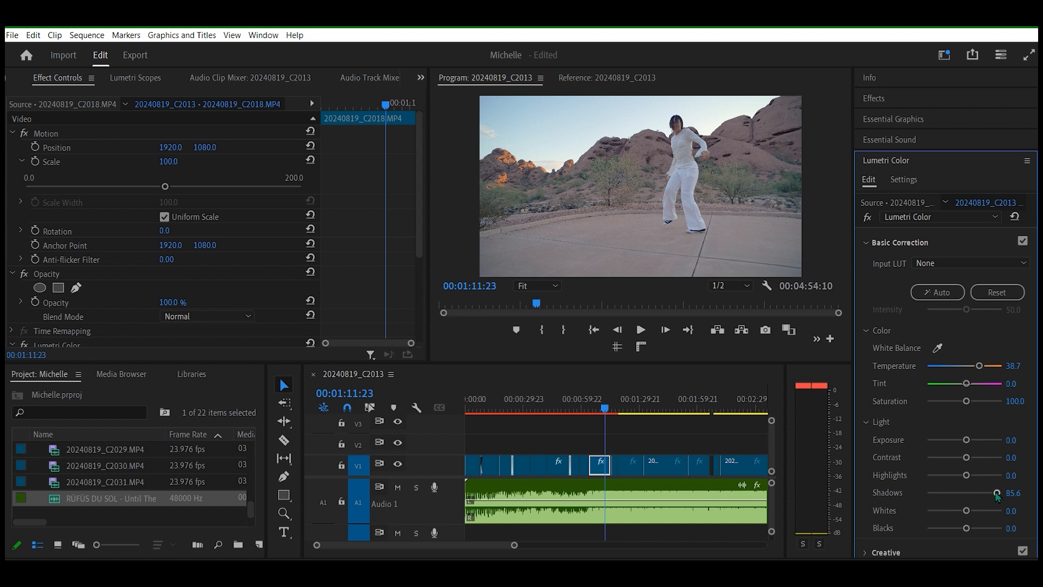
{"action": "left_click_drag", "start_coordinate": [998, 496], "coordinate": [984, 496]}
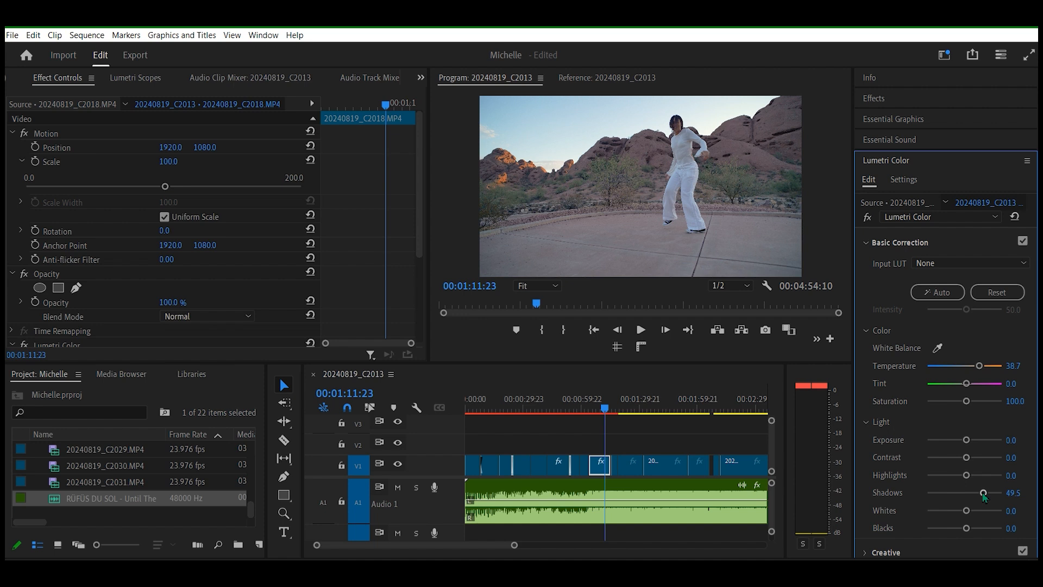
{"action": "key", "text": "ctrl+grave"}
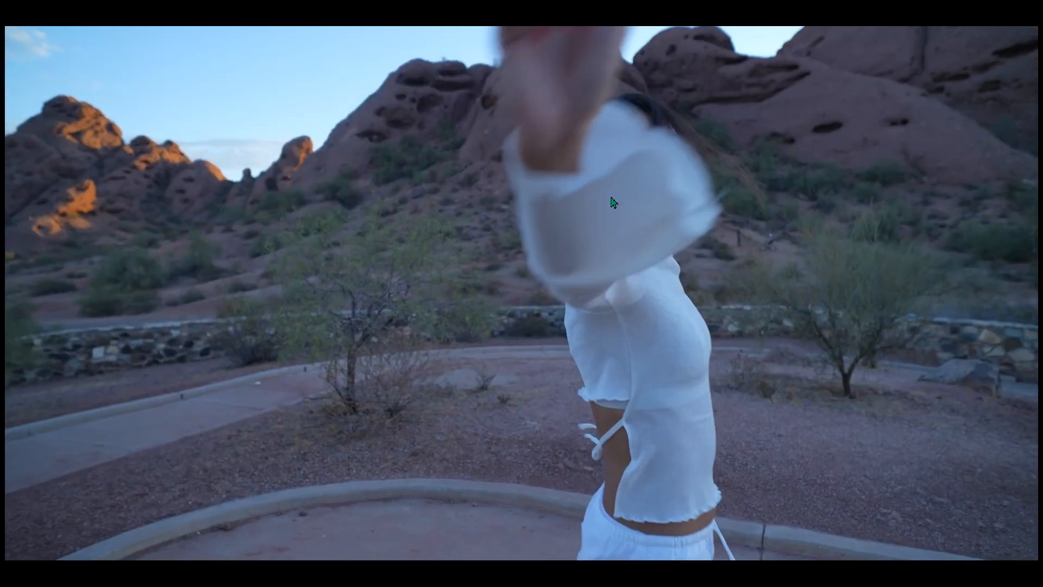
{"action": "key", "text": "Escape"}
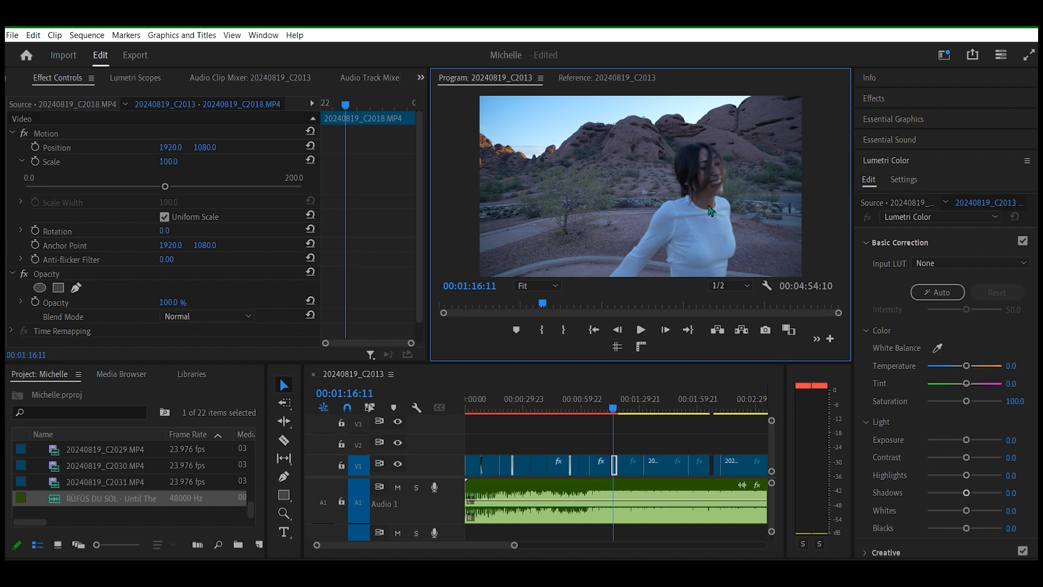
- Play across the cut from 00:01:14:21 and compare the graded walking clip with the ungraded clip that follows
{"action": "left_click_drag", "start_coordinate": [515, 546], "coordinate": [469, 549]}
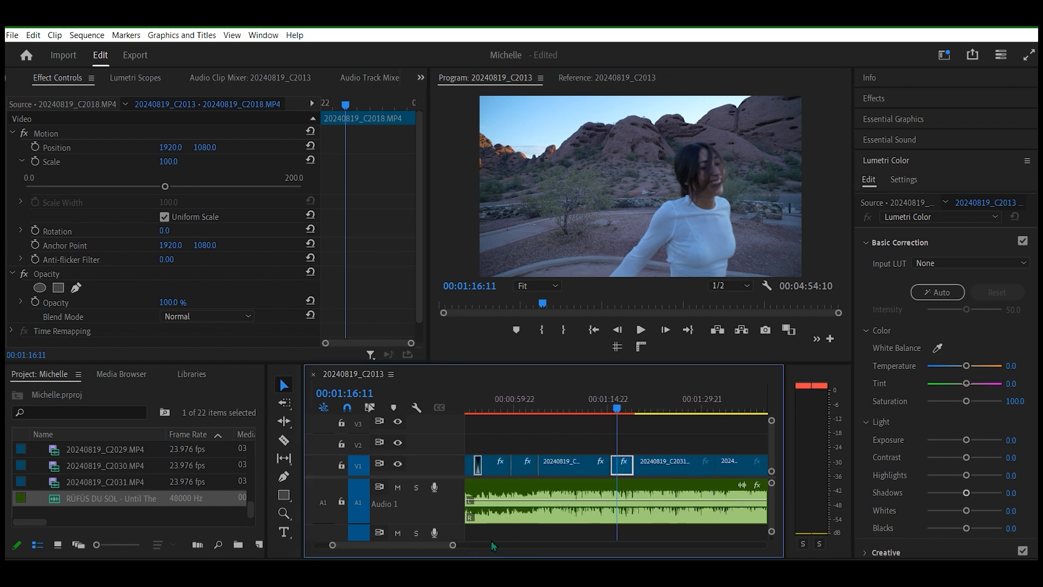
{"action": "left_click_drag", "start_coordinate": [618, 414], "coordinate": [609, 415]}
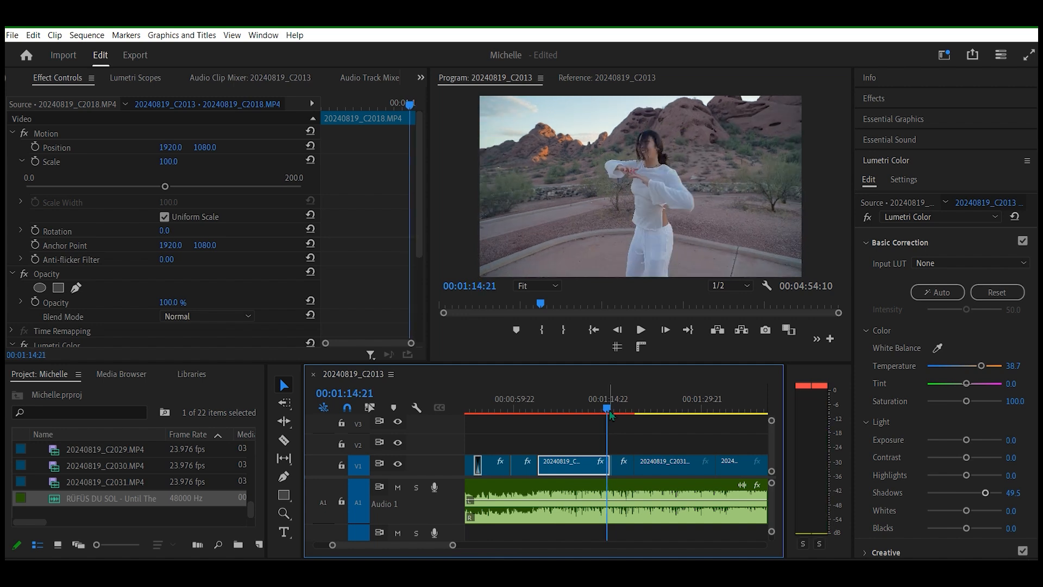
{"action": "key", "text": "space"}
{"action": "key", "text": "space"}
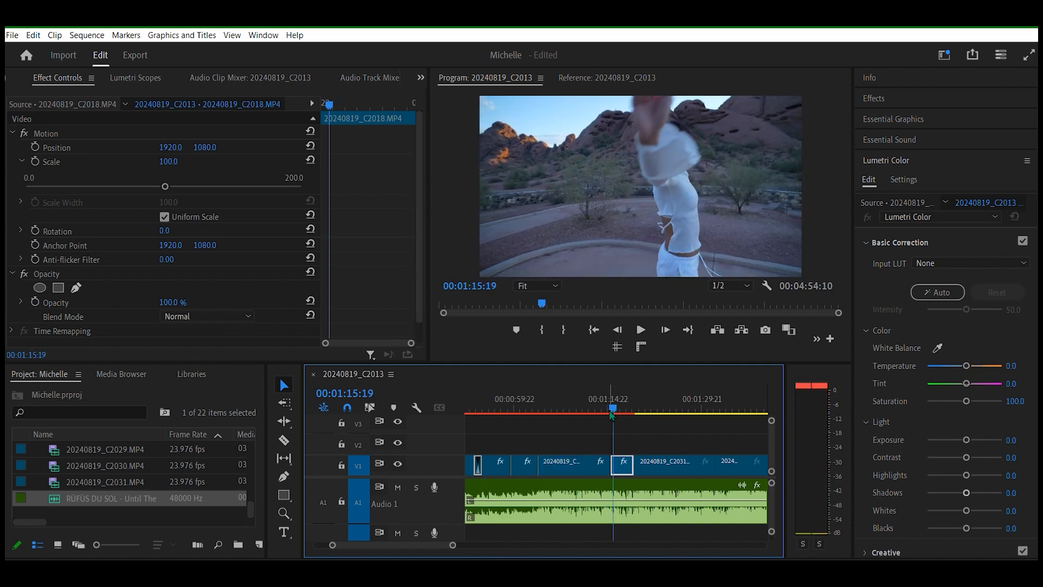
{"action": "left_click_drag", "start_coordinate": [612, 415], "coordinate": [593, 414]}
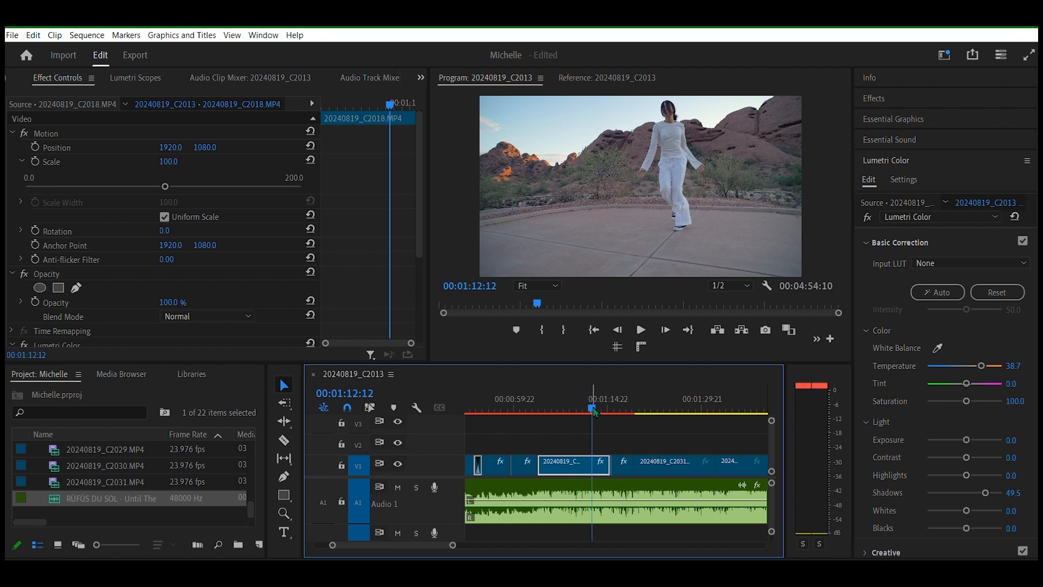
- Match the following 20240819_C2018.MP4 clip at 00:01:16:04 to the walking clip with a Temperature of 38.7 and Shadows of 49.5
{"action": "left_click_drag", "start_coordinate": [595, 412], "coordinate": [615, 412]}
{"action": "left_click", "coordinate": [628, 470]}
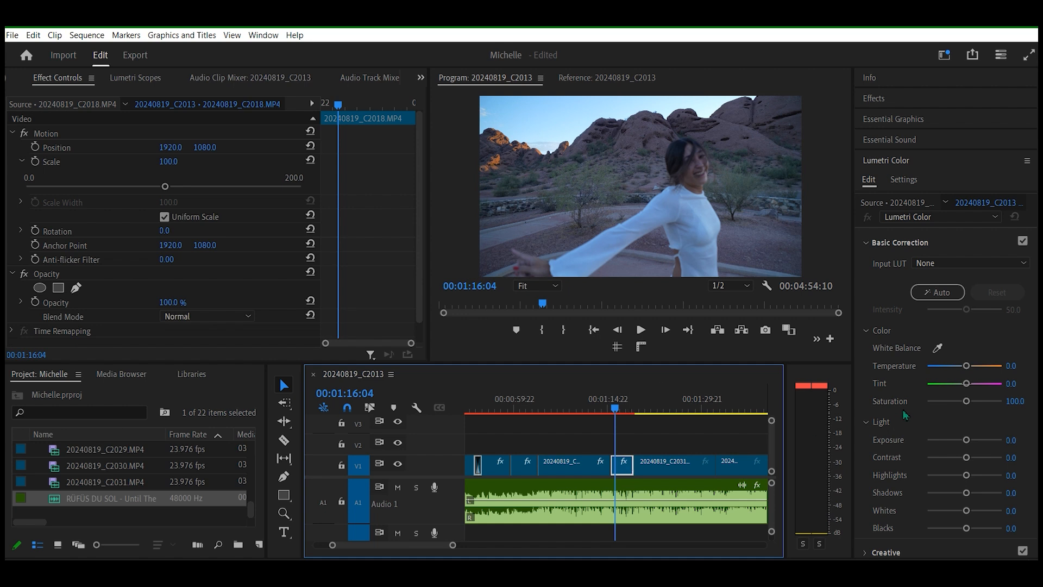
{"action": "left_click", "coordinate": [1010, 366]}
{"action": "type", "text": "38.7"}
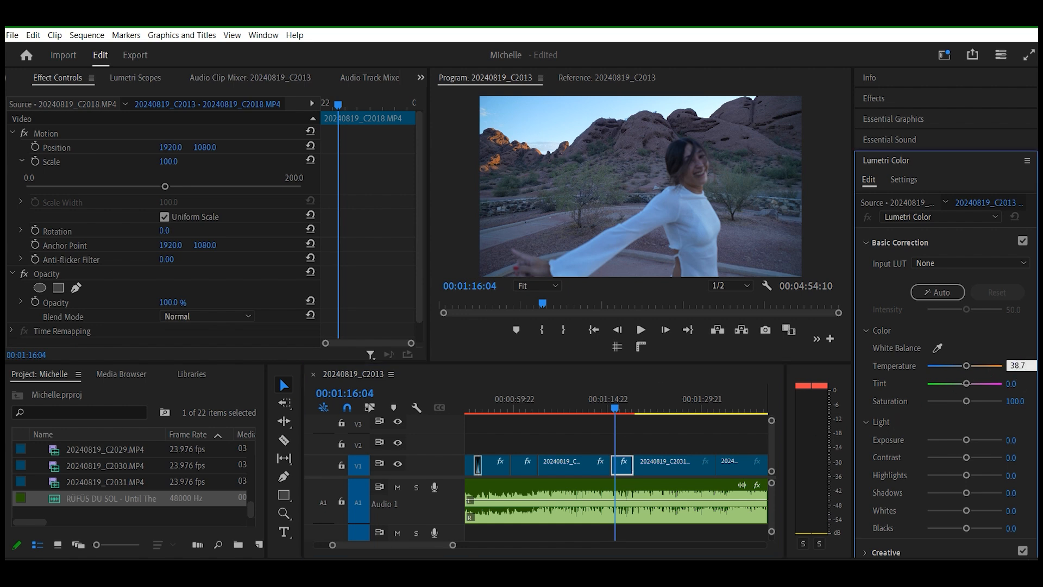
{"action": "left_click", "coordinate": [1006, 421]}
{"action": "mouse_move", "coordinate": [617, 411]}
{"action": "left_mouse_down"}
{"action": "mouse_move", "coordinate": [601, 413]}
{"action": "mouse_move", "coordinate": [627, 412]}
{"action": "left_mouse_up"}
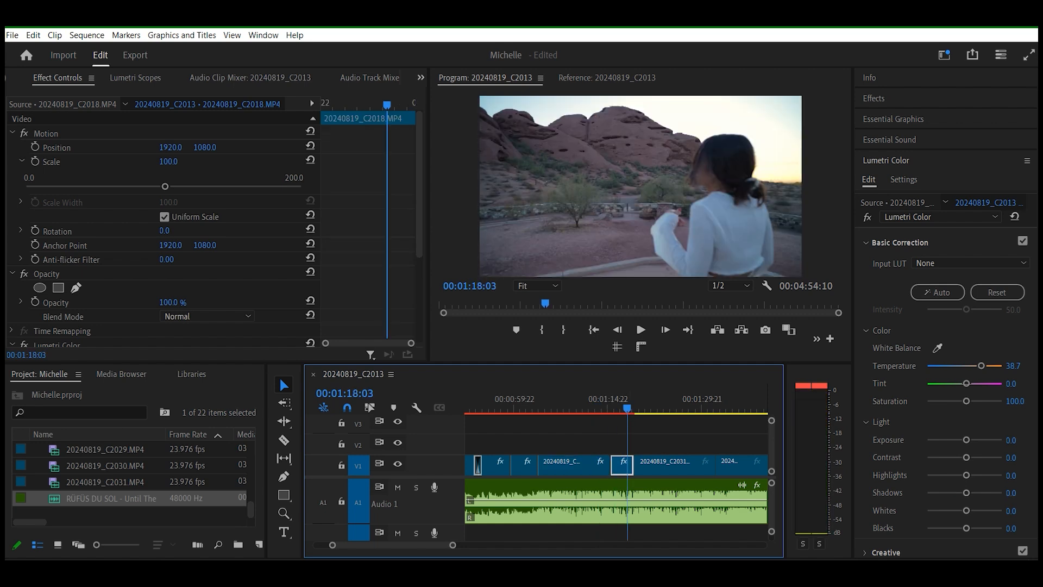
{"action": "left_click", "coordinate": [1013, 492]}
{"action": "type", "text": "4"}
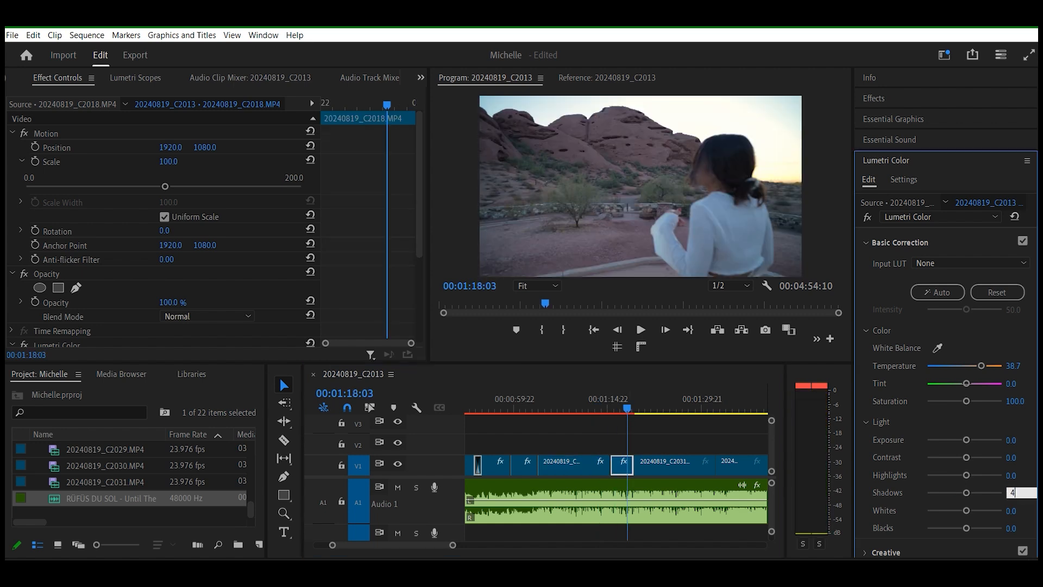
{"action": "type", "text": "9.5"}
{"action": "key", "text": "Return"}
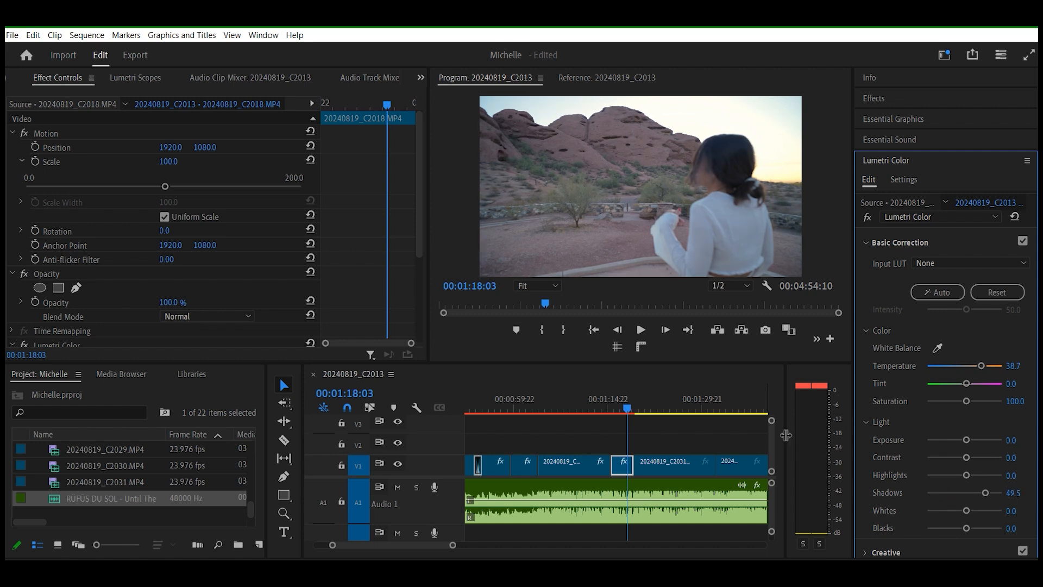
- Try lowering the clip's Whites to -73.0 at 00:01:16:23, and undo it
{"action": "left_click_drag", "start_coordinate": [631, 411], "coordinate": [625, 412]}
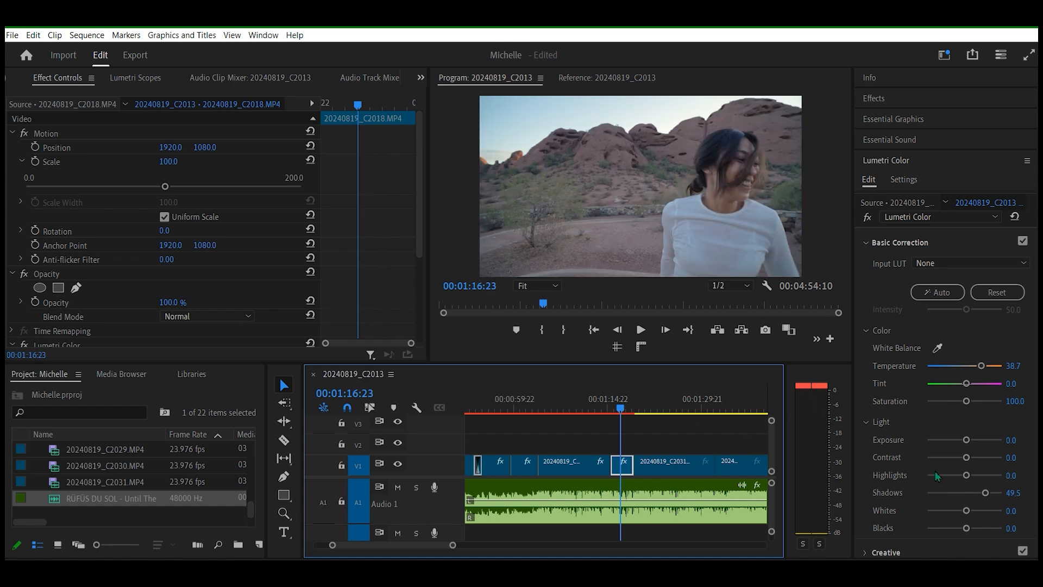
{"action": "left_click_drag", "start_coordinate": [966, 511], "coordinate": [938, 510]}
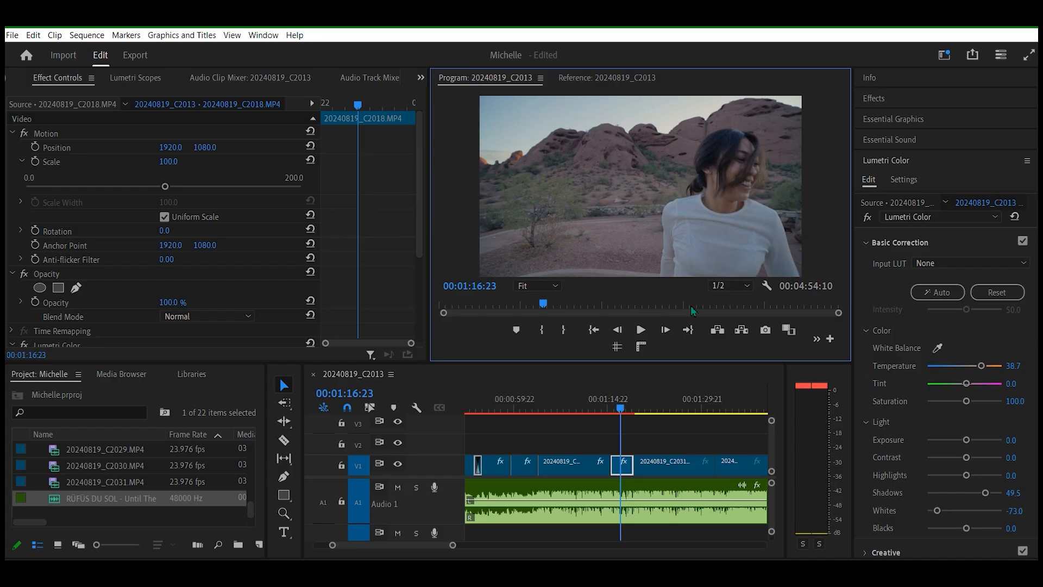
{"action": "key", "text": "ctrl+z"}
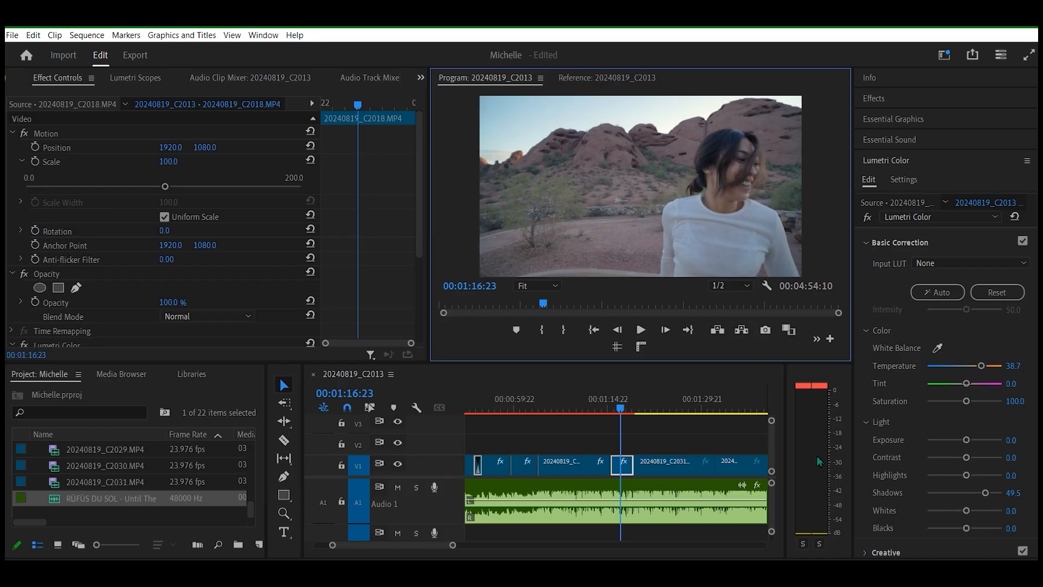
- Play the two matched clips on full screen from 00:01:11:20 to 00:01:19:13
{"action": "left_click_drag", "start_coordinate": [620, 408], "coordinate": [592, 412]}
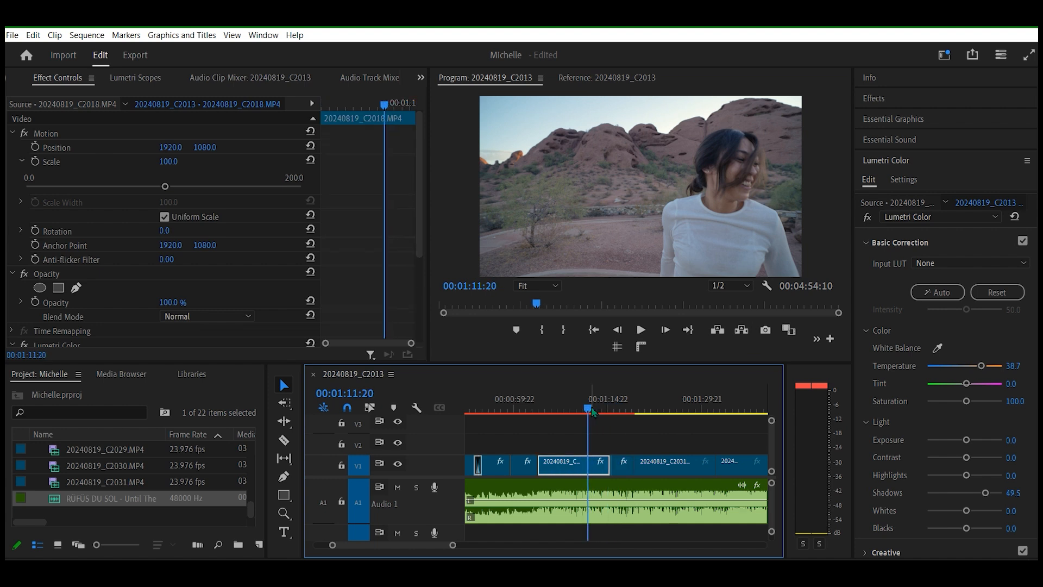
{"action": "key", "text": "space"}
{"action": "key", "text": "ctrl+grave"}
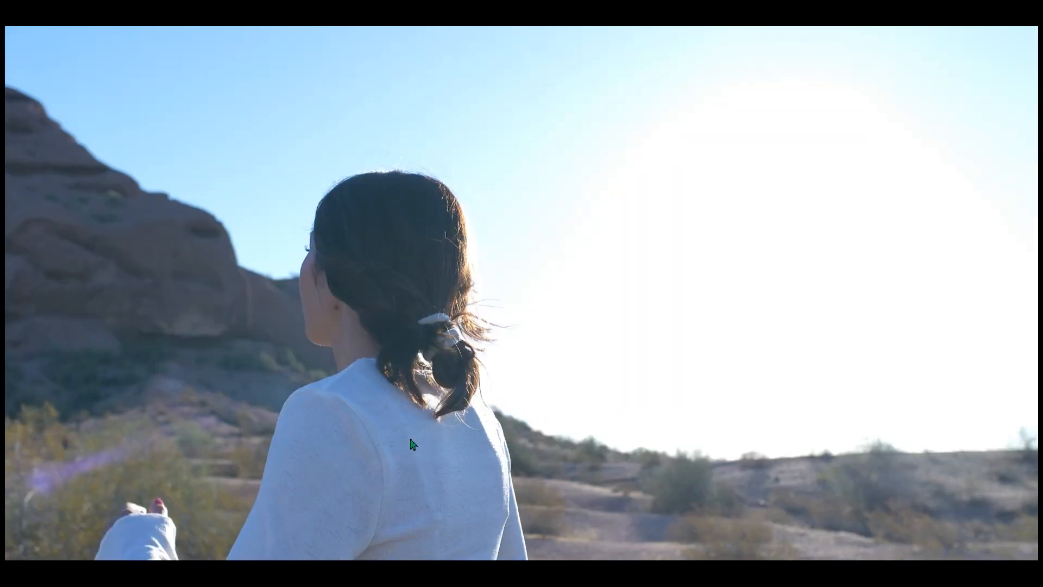
{"action": "key", "text": "Escape"}
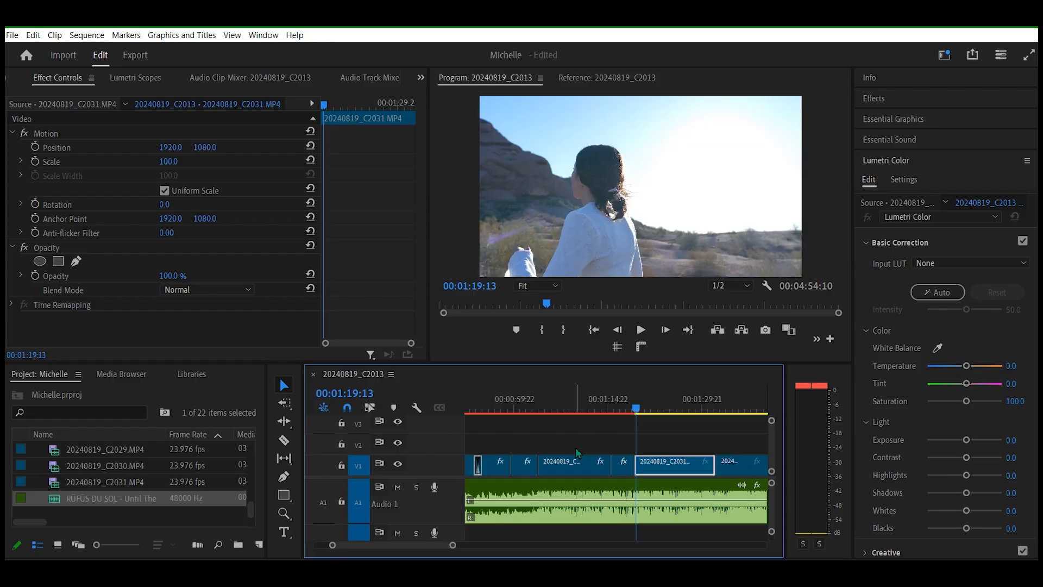
- Play on to 00:01:21:04 and apply the SL GOLD ORANGE creative look to the clip 20240819_C2031.MP4
{"action": "key", "text": "space"}
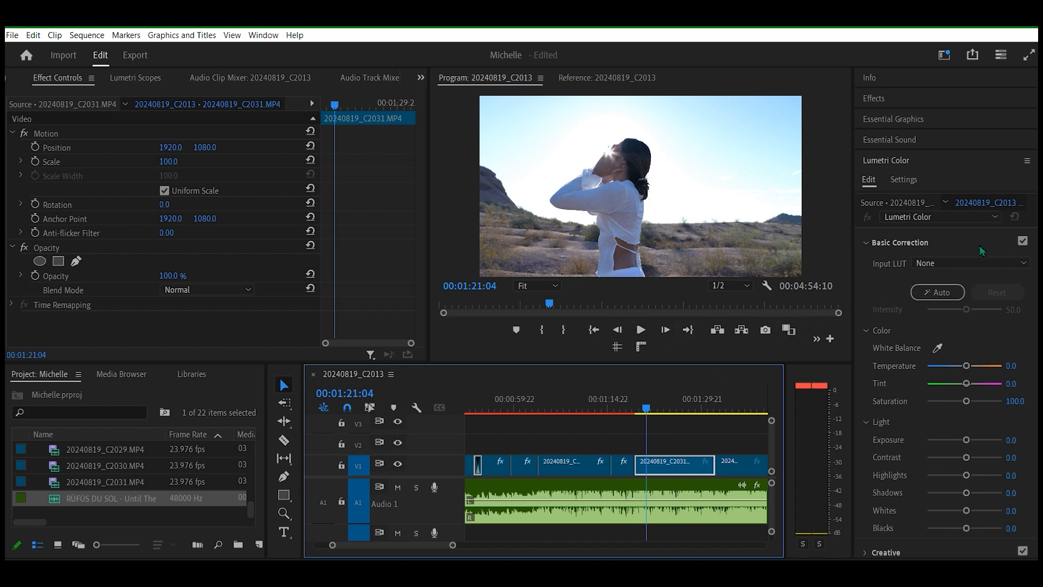
{"action": "left_click", "coordinate": [866, 244]}
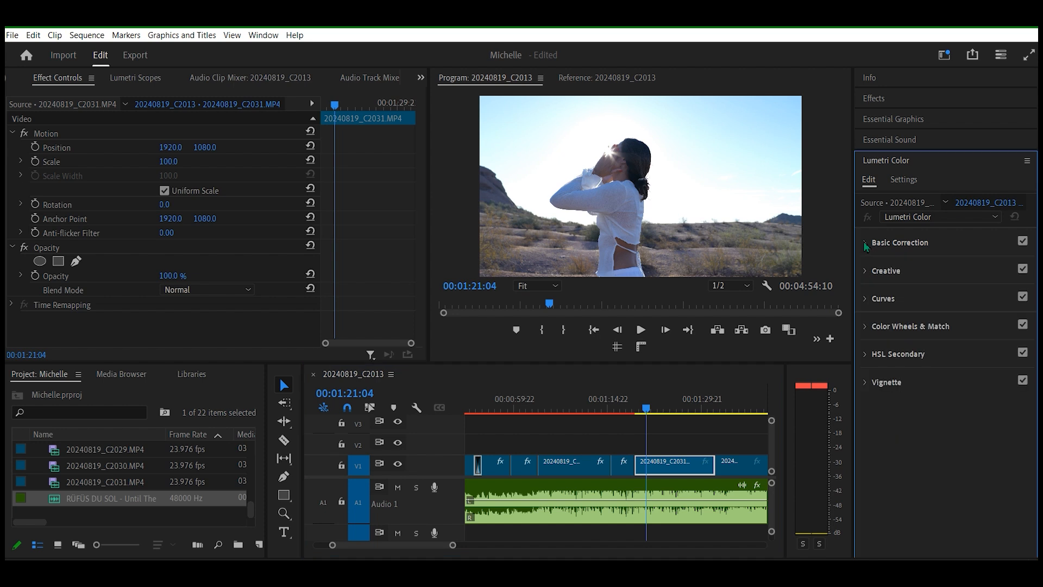
{"action": "left_click", "coordinate": [870, 271]}
{"action": "left_click", "coordinate": [1020, 293]}
{"action": "left_click_drag", "start_coordinate": [1027, 319], "coordinate": [1031, 505]}
{"action": "left_click", "coordinate": [923, 340]}
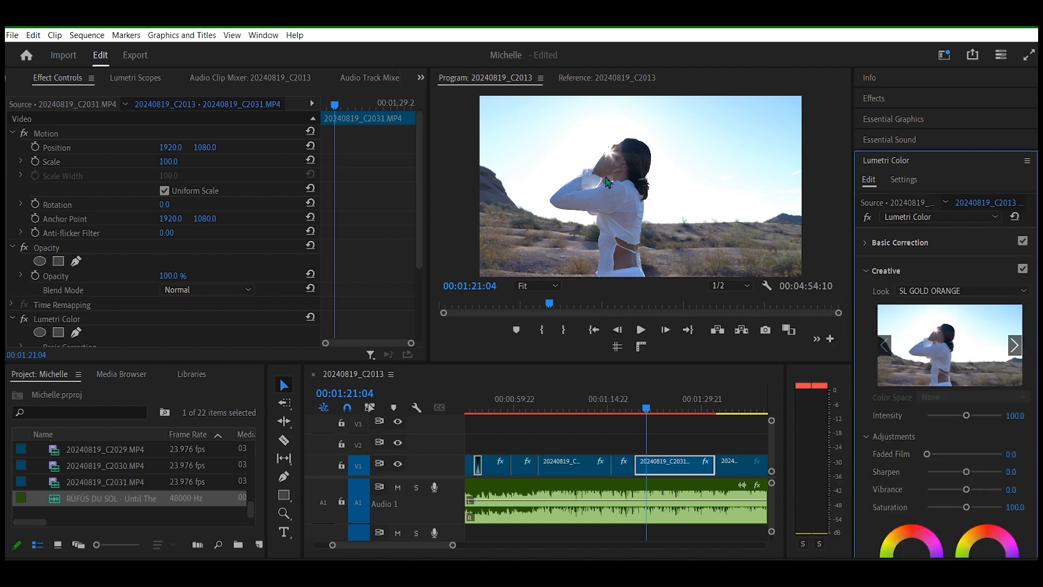
- Play 20240819_C2031.MP4 to 00:01:28:15 and compare the frame with and without its look on full screen, keeping SL GOLD ORANGE
{"action": "key", "text": "space"}
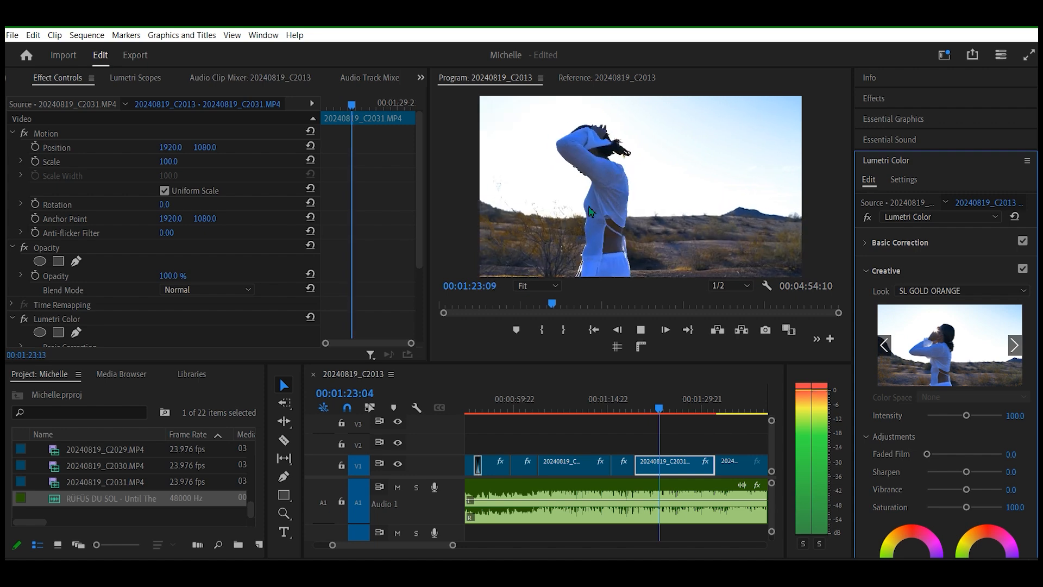
{"action": "key", "text": "ctrl+grave"}
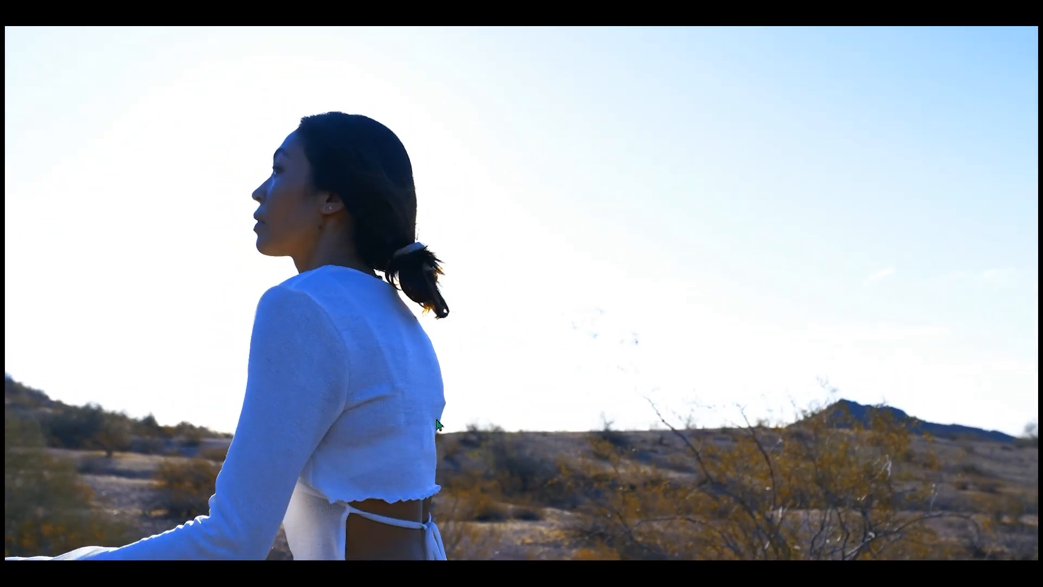
{"action": "key", "text": "ctrl+grave"}
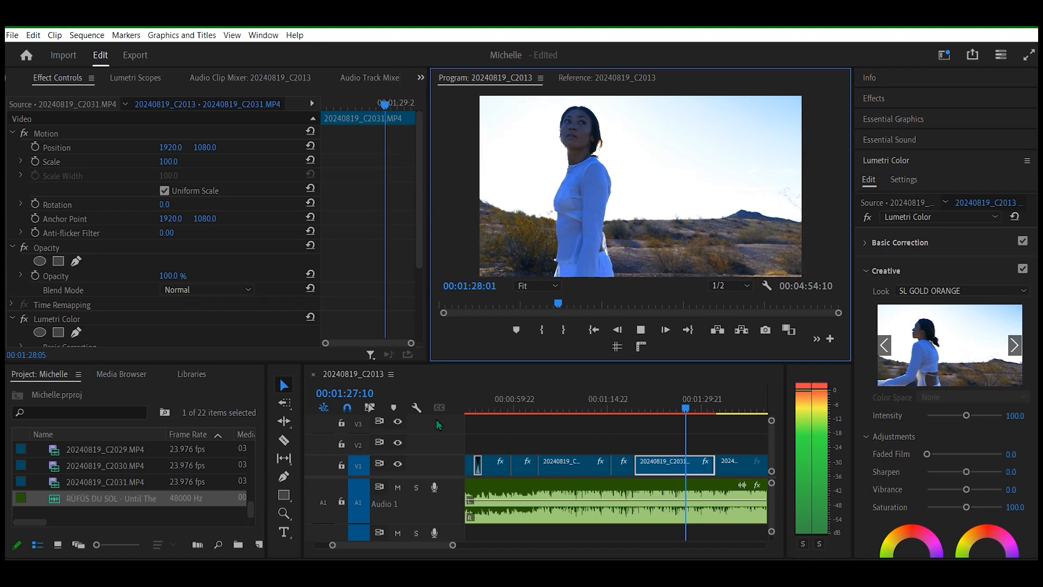
{"action": "key", "text": "space"}
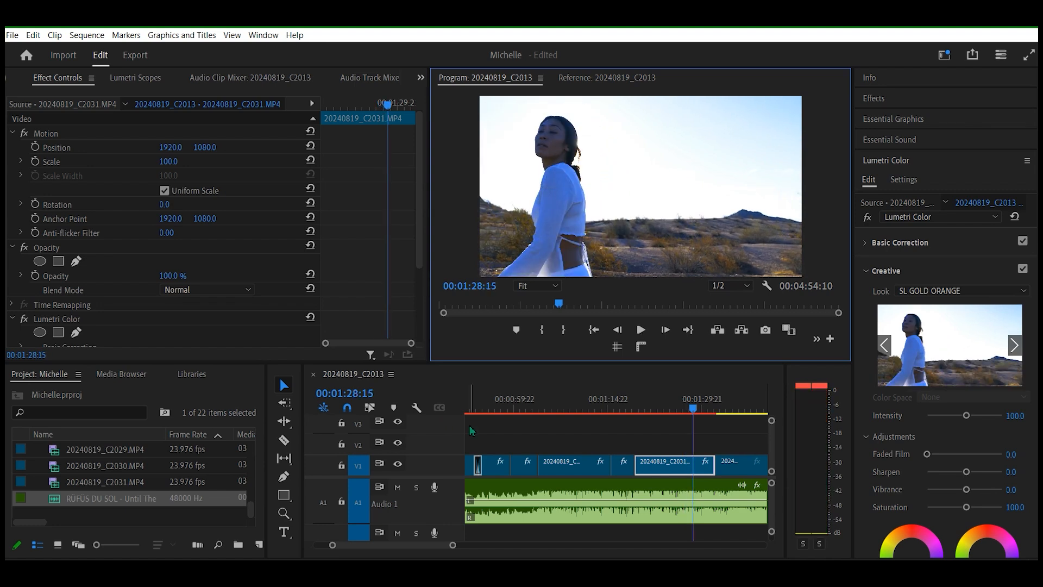
{"action": "key", "text": "ctrl+grave"}
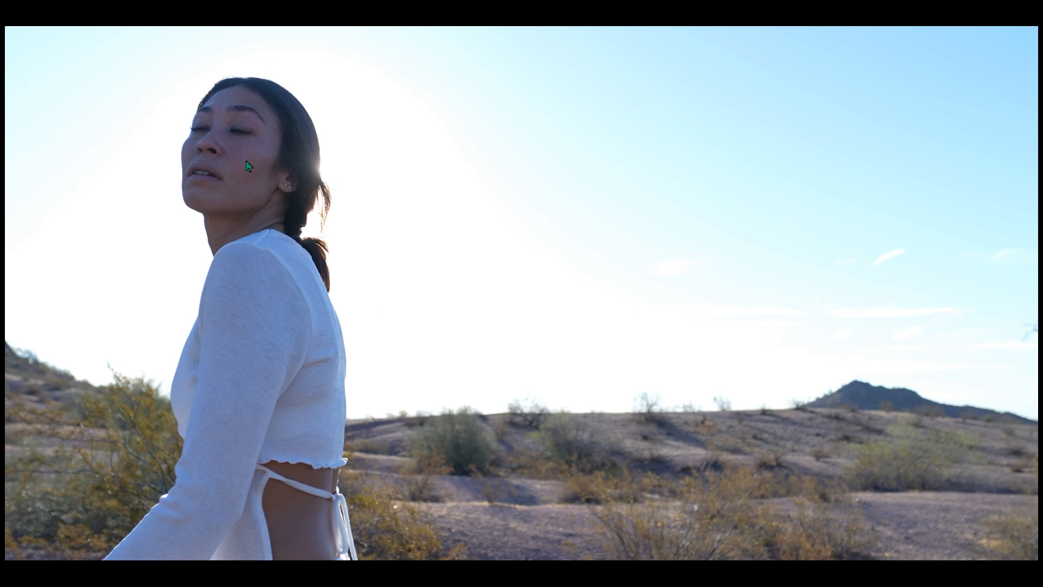
{"action": "key", "text": "ctrl+z"}
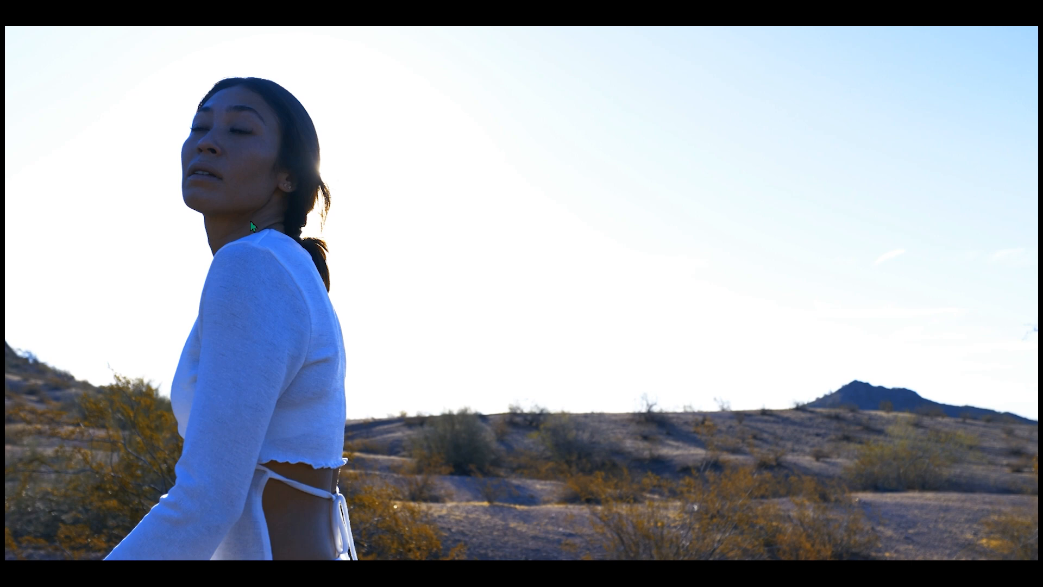
{"action": "key", "text": "Escape"}
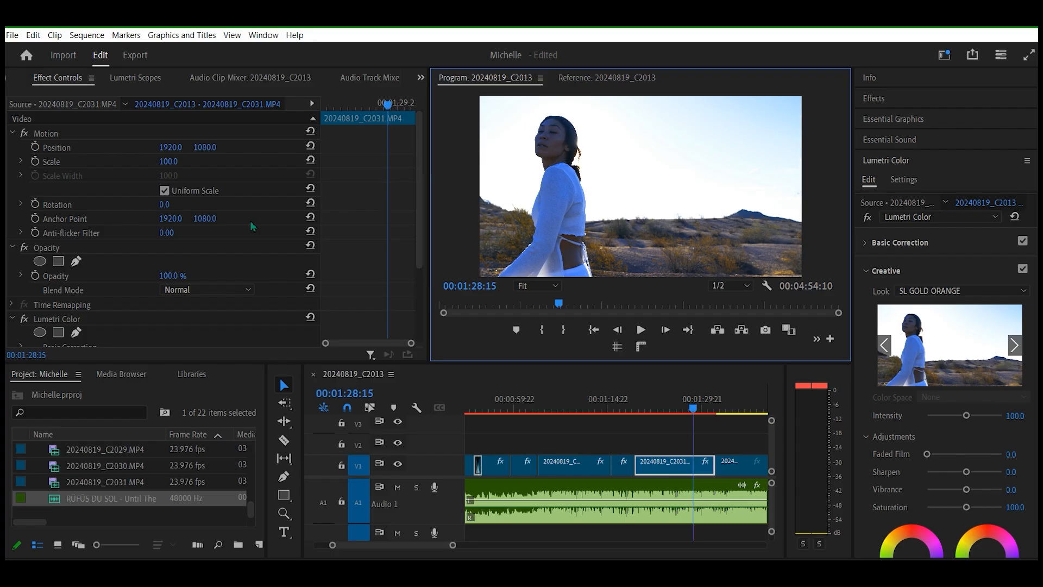
- Compare the frame without and with SL GOLD ORANGE, and set 20240819_C2031.MP4's Sharpen to 40.0, checking it on full screen
{"action": "key", "text": "ctrl+z"}
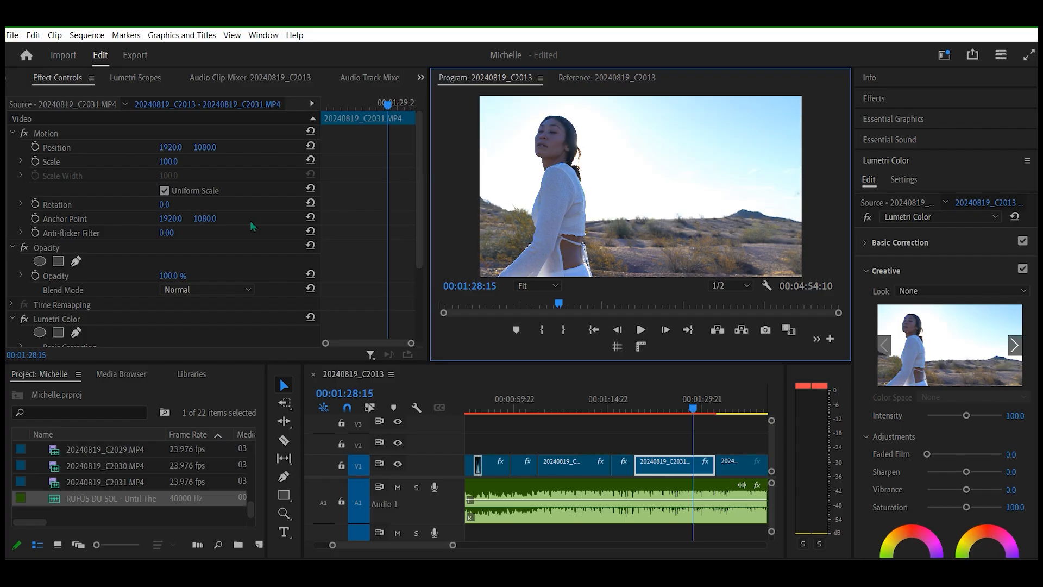
{"action": "key", "text": "ctrl+shift+z"}
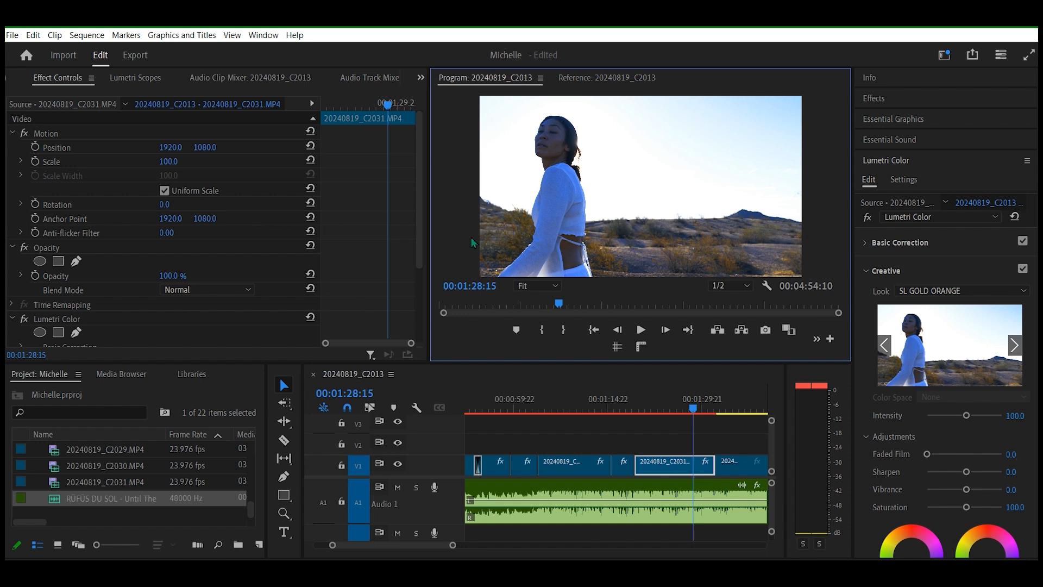
{"action": "left_click_drag", "start_coordinate": [966, 472], "coordinate": [976, 472]}
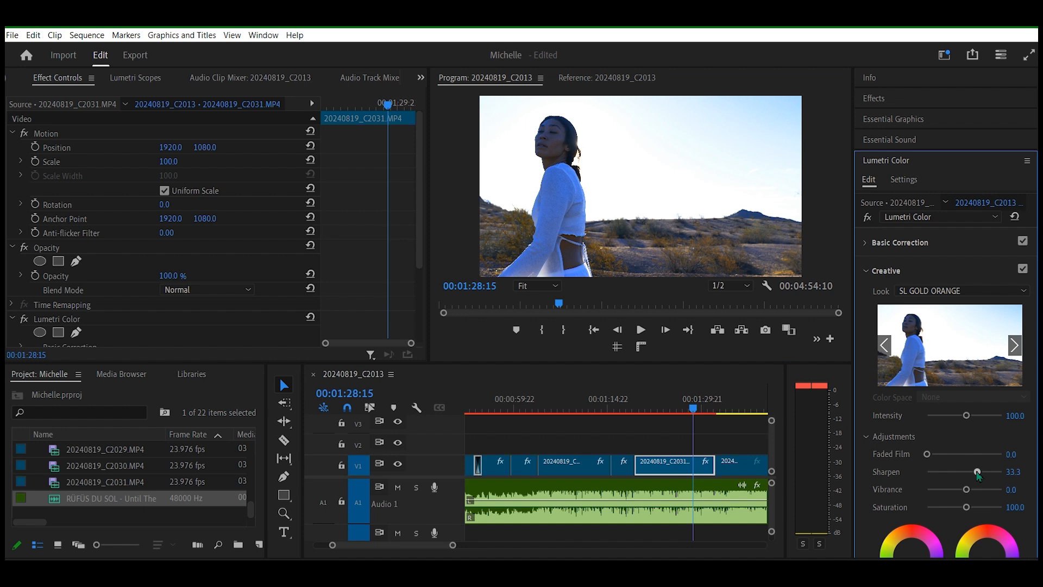
{"action": "left_click", "coordinate": [1020, 468]}
{"action": "type", "text": "50"}
{"action": "key", "text": "Return"}
{"action": "key", "text": "ctrl+grave"}
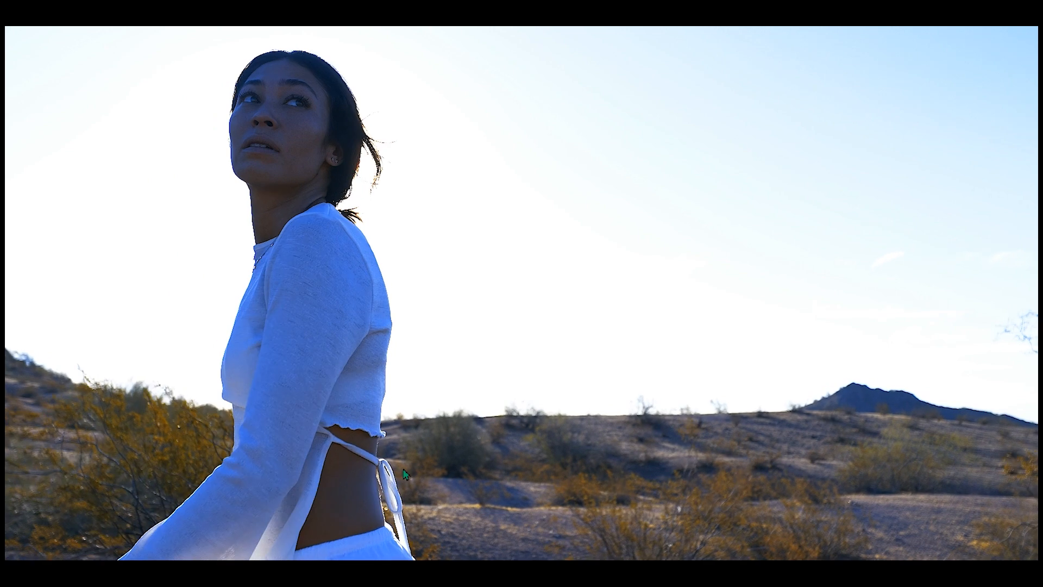
{"action": "key", "text": "Escape"}
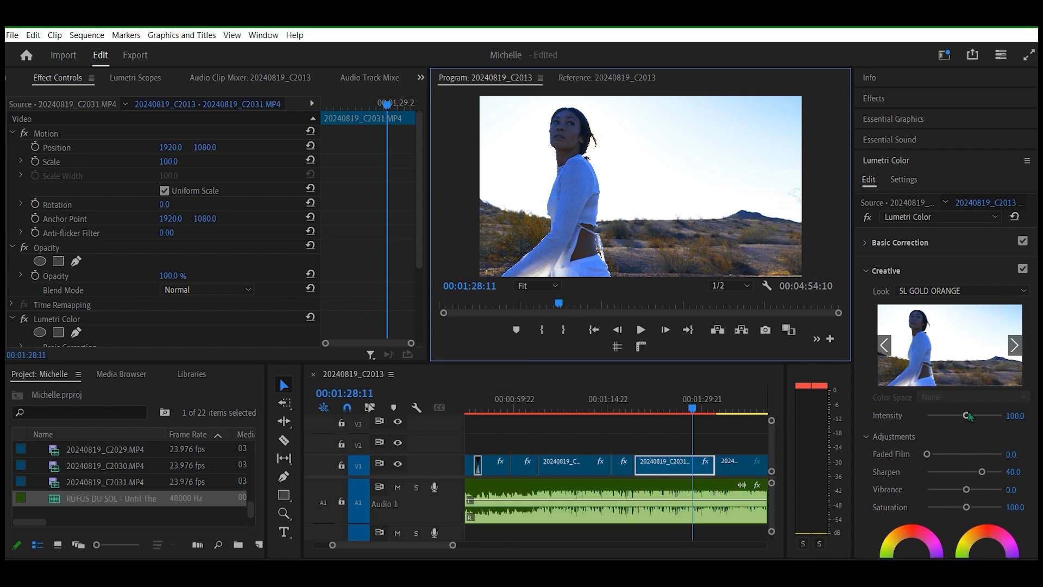
- Warm 20240819_C2031.MP4 by setting its Temperature to 100.0, and review the clip on full screen up to 00:01:28:13
{"action": "left_click", "coordinate": [864, 242]}
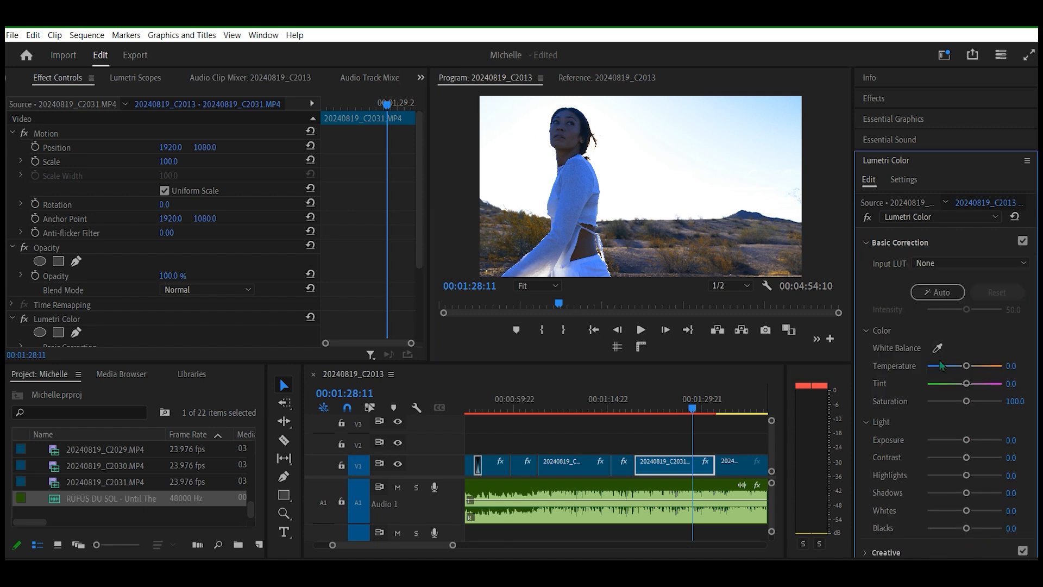
{"action": "left_click_drag", "start_coordinate": [969, 368], "coordinate": [1012, 378]}
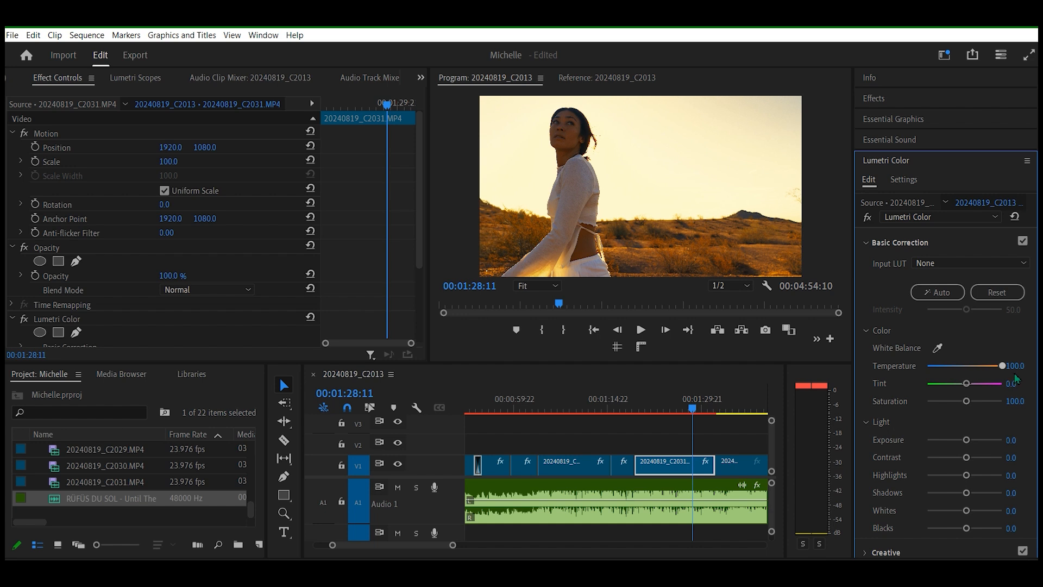
{"action": "mouse_move", "coordinate": [1004, 373]}
{"action": "left_mouse_down"}
{"action": "mouse_move", "coordinate": [926, 368]}
{"action": "mouse_move", "coordinate": [986, 369]}
{"action": "left_mouse_up"}
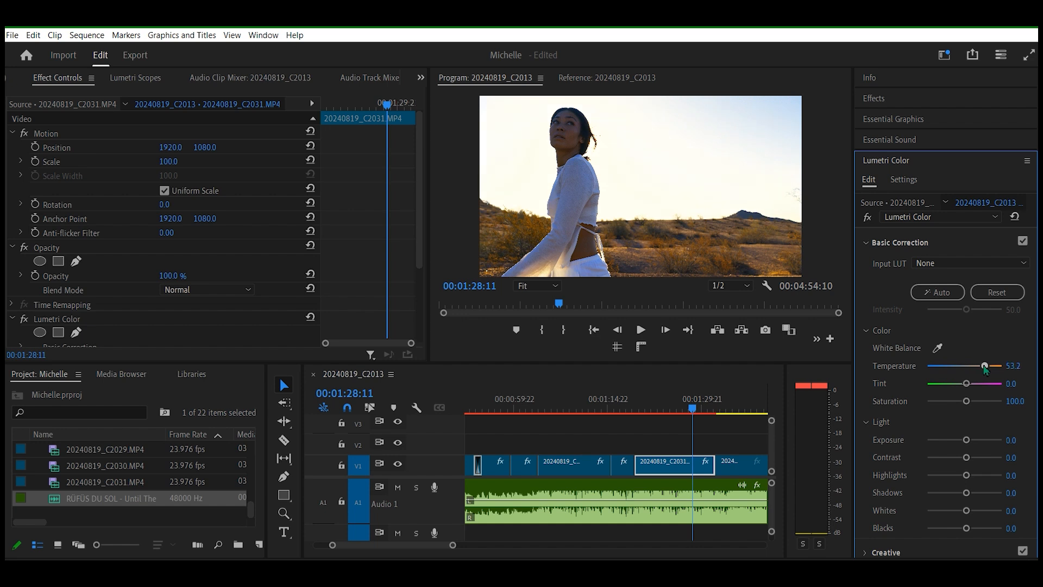
{"action": "left_click_drag", "start_coordinate": [986, 370], "coordinate": [1013, 373]}
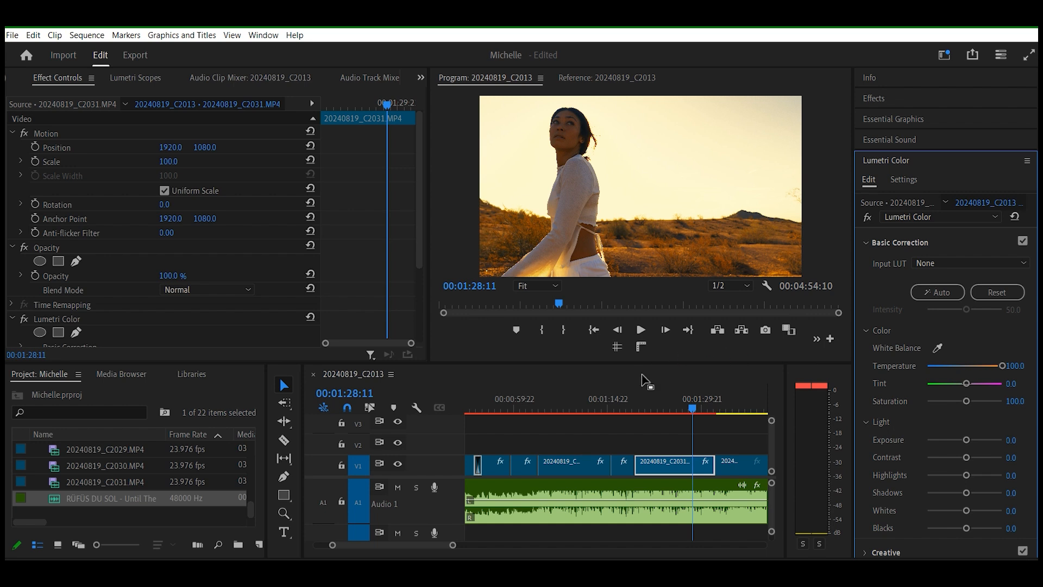
{"action": "left_click_drag", "start_coordinate": [693, 411], "coordinate": [651, 416]}
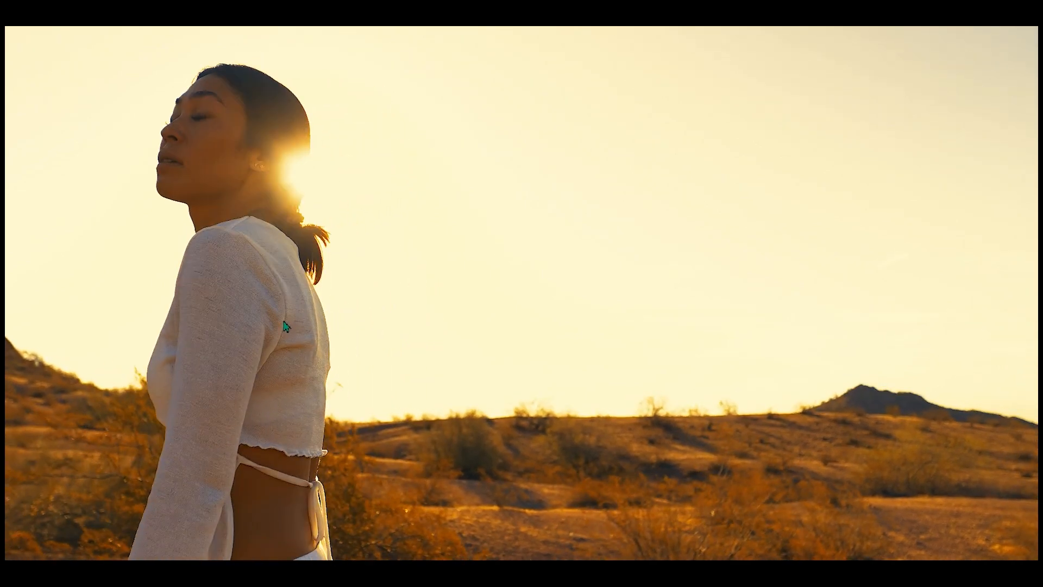
{"action": "key", "text": "Escape"}
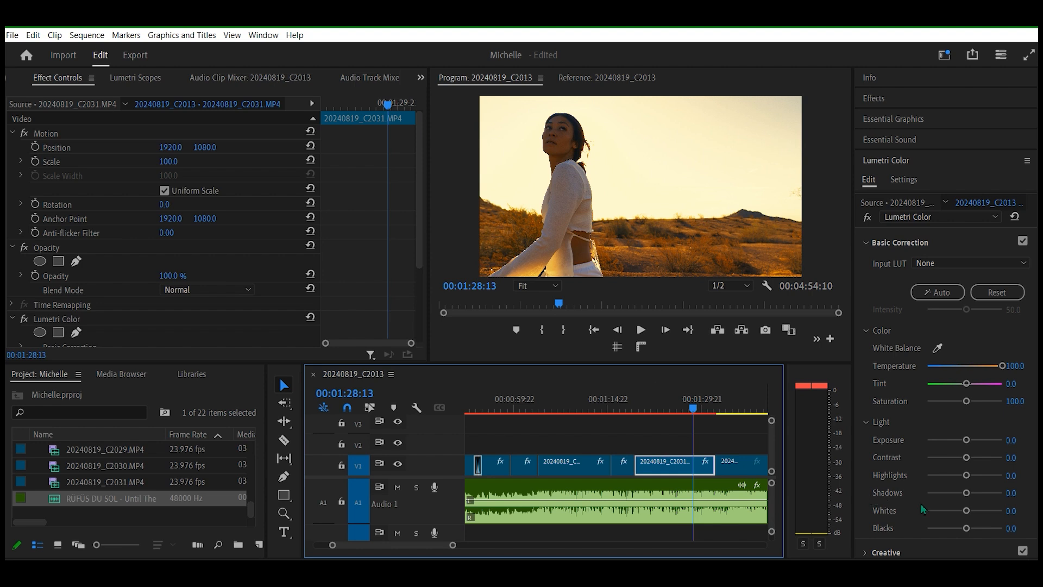
- Set 20240819_C2031.MP4's Shadows to 65.0 and play the clip on full screen to 00:01:32:11
{"action": "left_click_drag", "start_coordinate": [966, 493], "coordinate": [990, 493]}
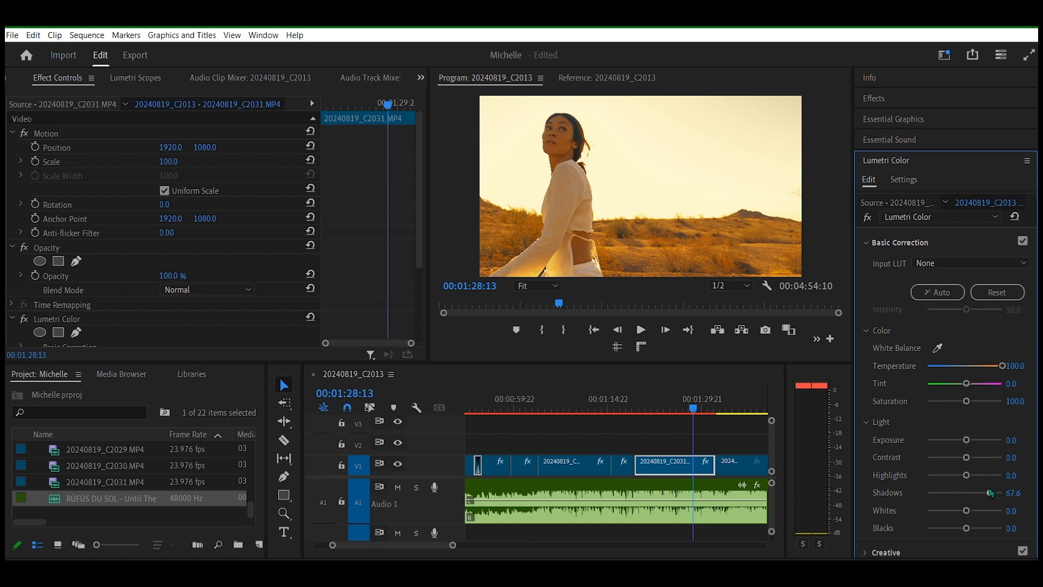
{"action": "left_click", "coordinate": [1013, 492]}
{"action": "type", "text": "65"}
{"action": "key", "text": "Return"}
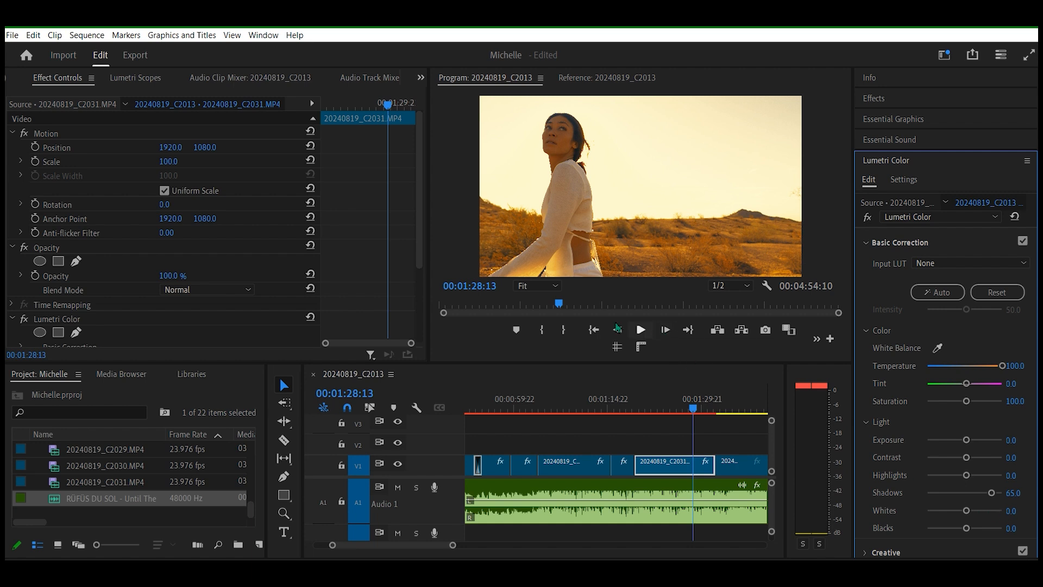
{"action": "key", "text": "ctrl+grave"}
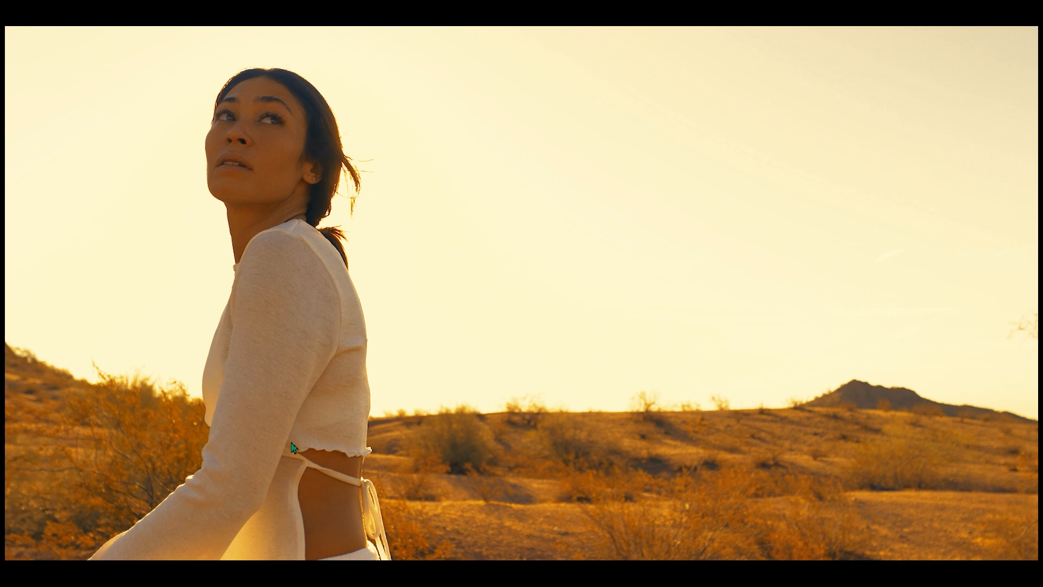
{"action": "key", "text": "space"}
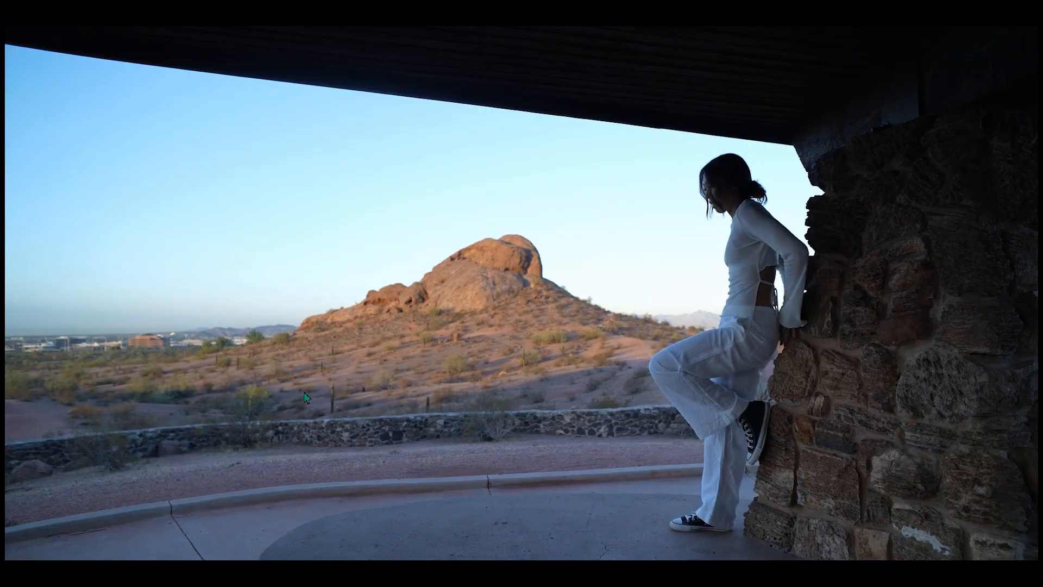
{"action": "key", "text": "Escape"}
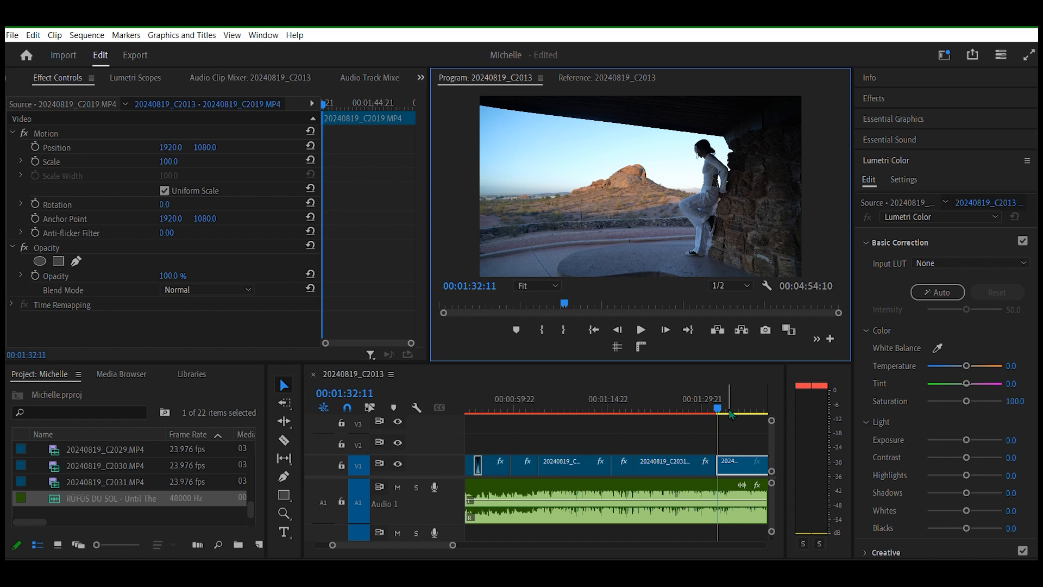
- Set the Temperature of the 20240819_C2018.MP4 clip at 00:01:16:20 to 100.0, leaving its Input LUT at None
{"action": "left_click_drag", "start_coordinate": [722, 413], "coordinate": [623, 429]}
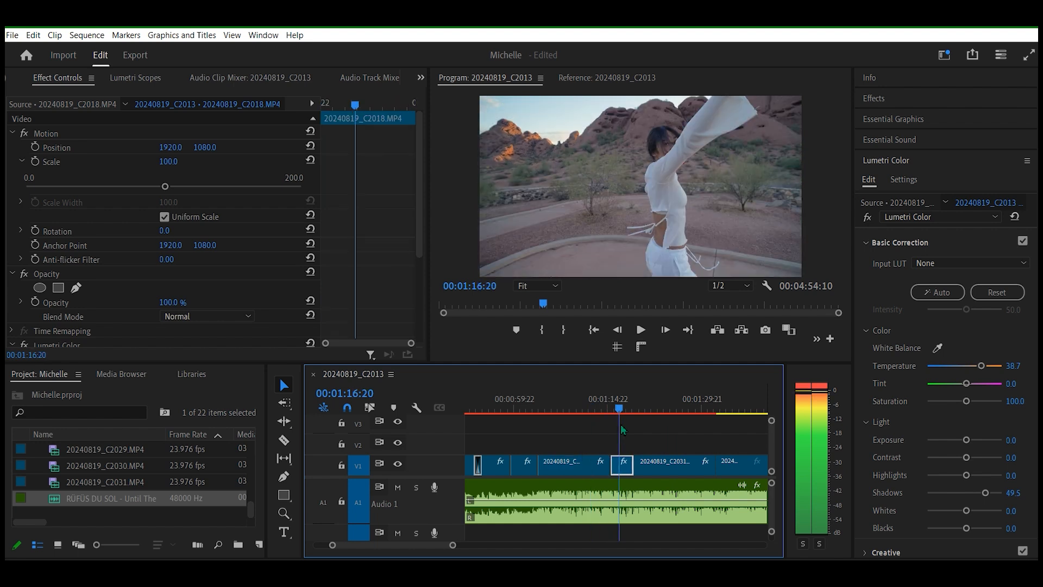
{"action": "left_click_drag", "start_coordinate": [982, 366], "coordinate": [1010, 368]}
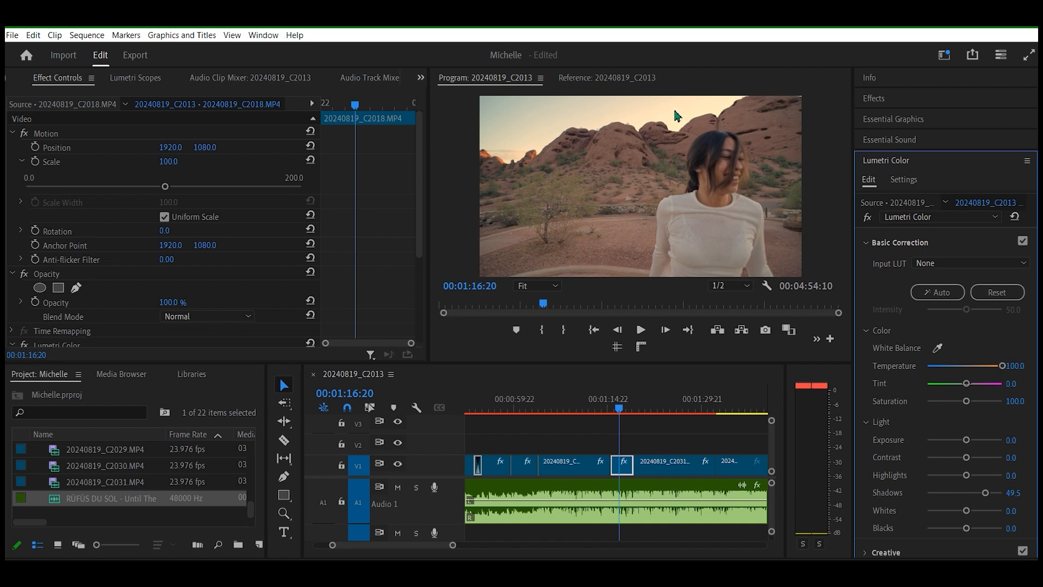
{"action": "left_click", "coordinate": [997, 264]}
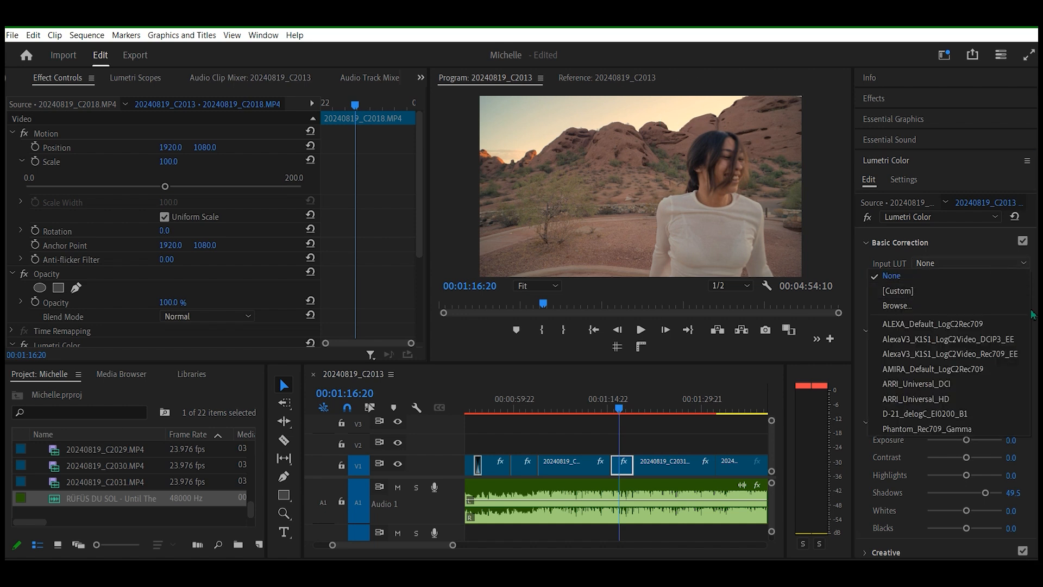
{"action": "left_click", "coordinate": [994, 265]}
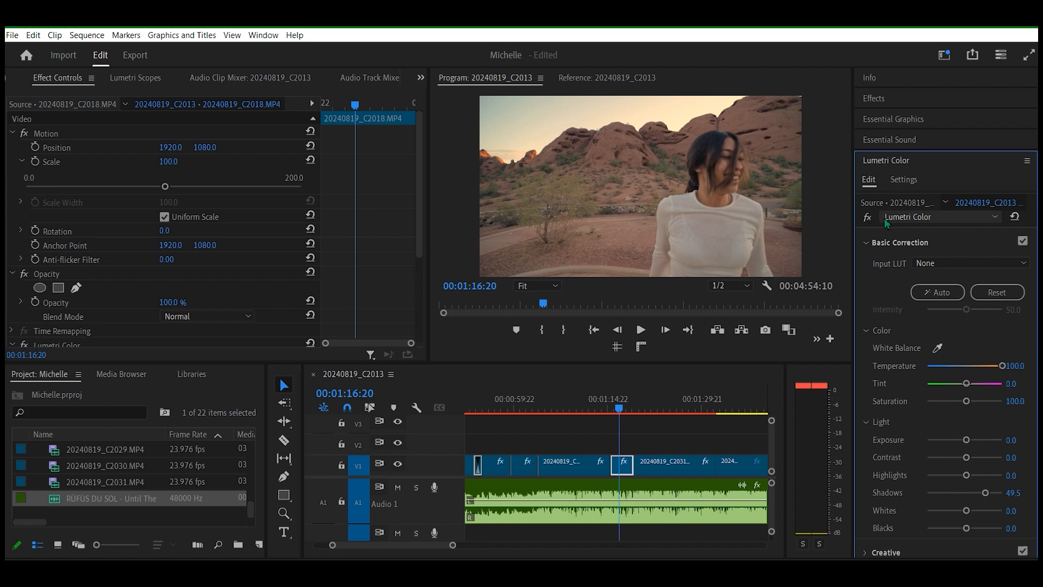
- Apply the SL GOLD ORANGE creative look to the 20240819_C2018.MP4 clip at 00:01:16:20 and play it on full screen
{"action": "left_click", "coordinate": [866, 243]}
{"action": "left_click", "coordinate": [873, 272]}
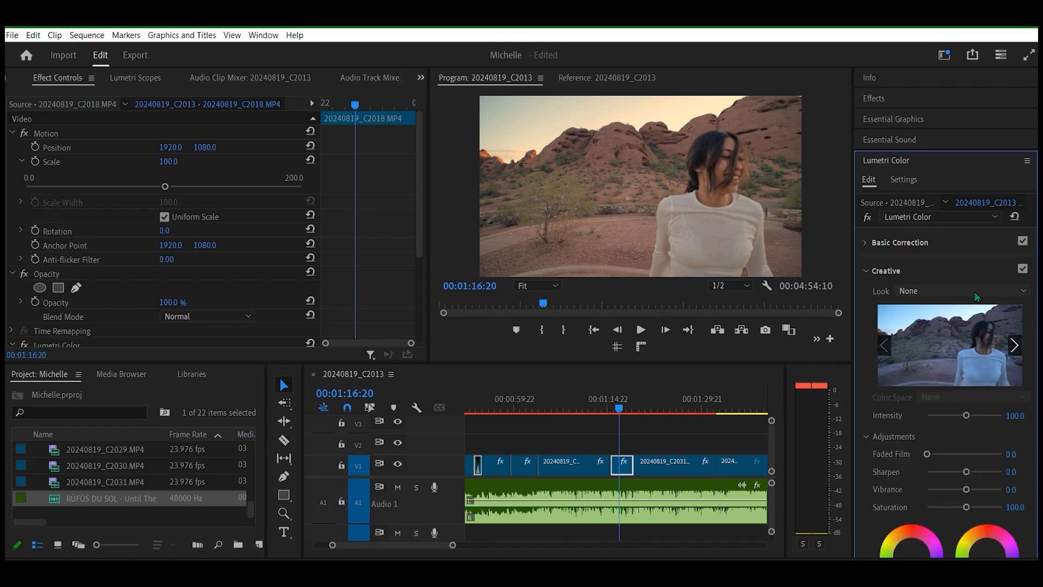
{"action": "left_click", "coordinate": [1023, 293]}
{"action": "scroll", "coordinate": [1022, 303], "scroll_direction": "down", "scroll_amount": 14}
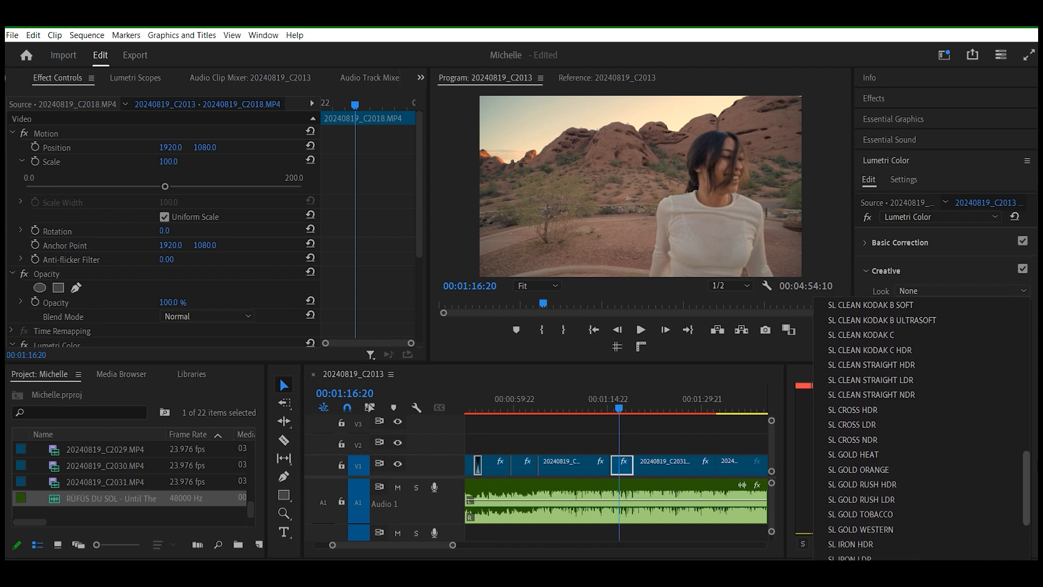
{"action": "scroll", "coordinate": [893, 337], "scroll_direction": "down", "scroll_amount": 3}
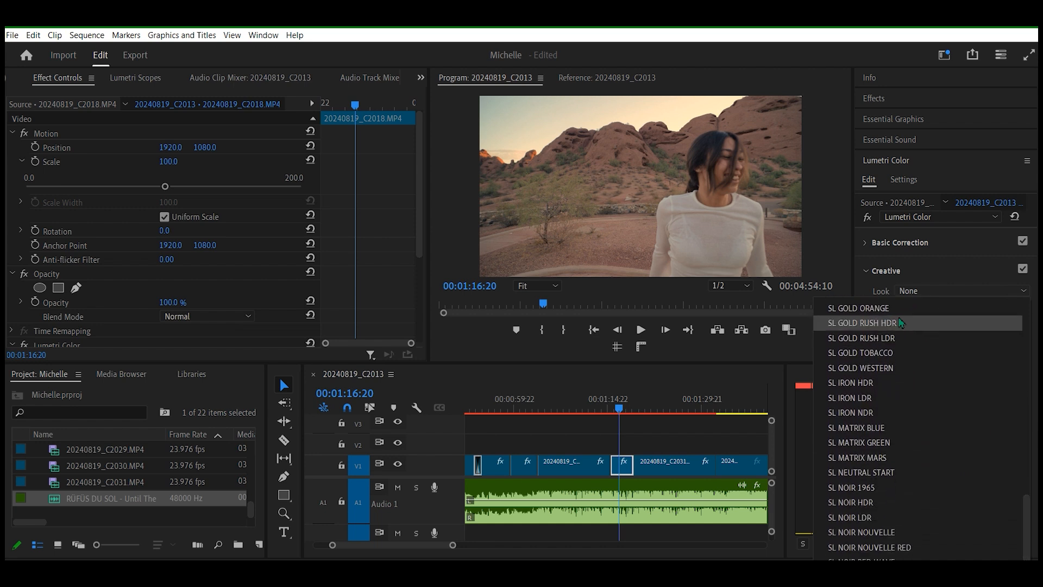
{"action": "left_click", "coordinate": [891, 309]}
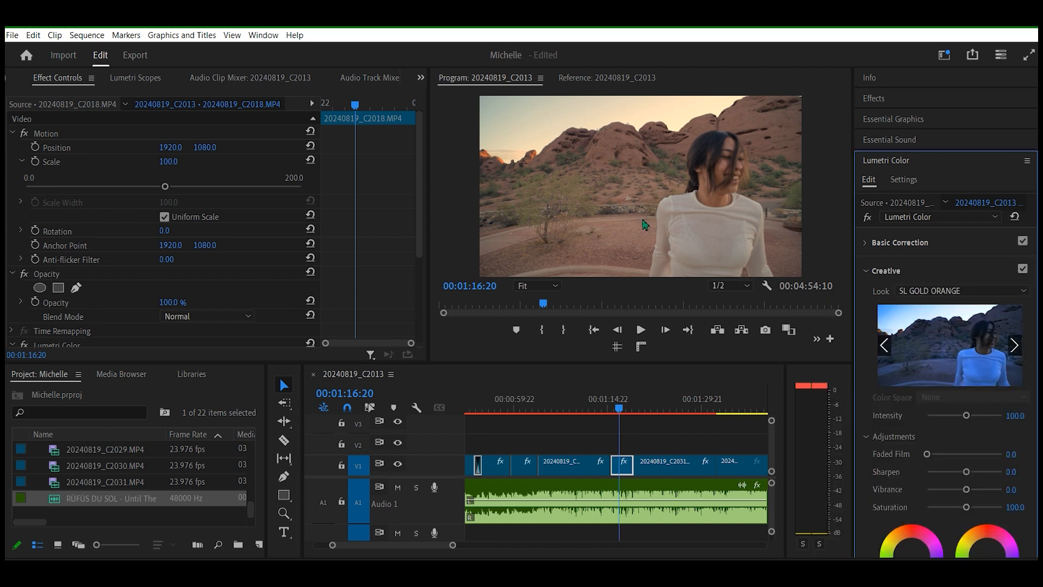
{"action": "key", "text": "ctrl+grave"}
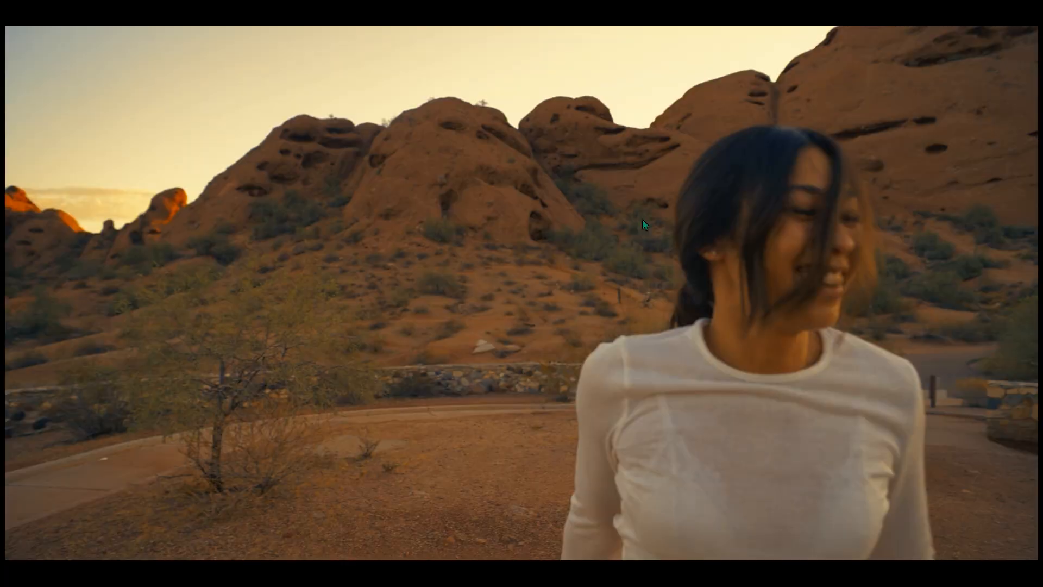
{"action": "key", "text": "space"}
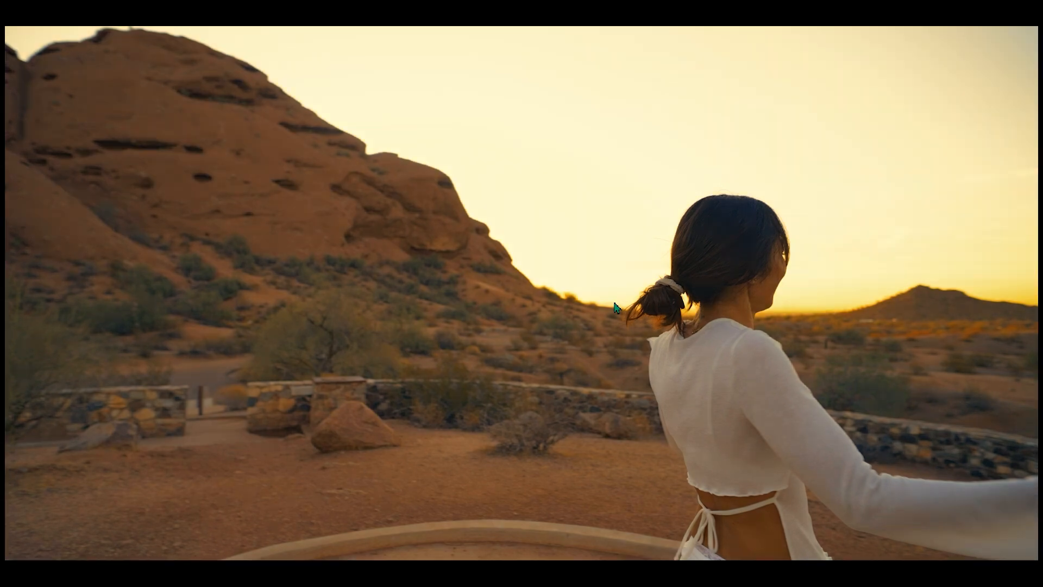
{"action": "key", "text": "Escape"}
- Apply the SL GOLD ORANGE creative look to the preceding 20240819_C2018.MP4 clip at 00:01:13:19
{"action": "left_click_drag", "start_coordinate": [631, 411], "coordinate": [600, 416]}
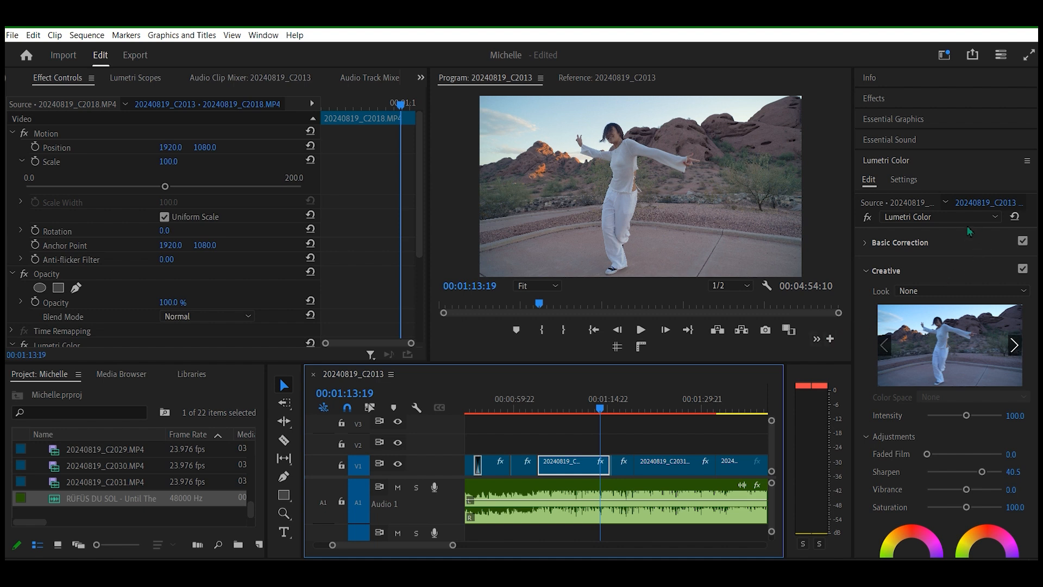
{"action": "left_click", "coordinate": [867, 270]}
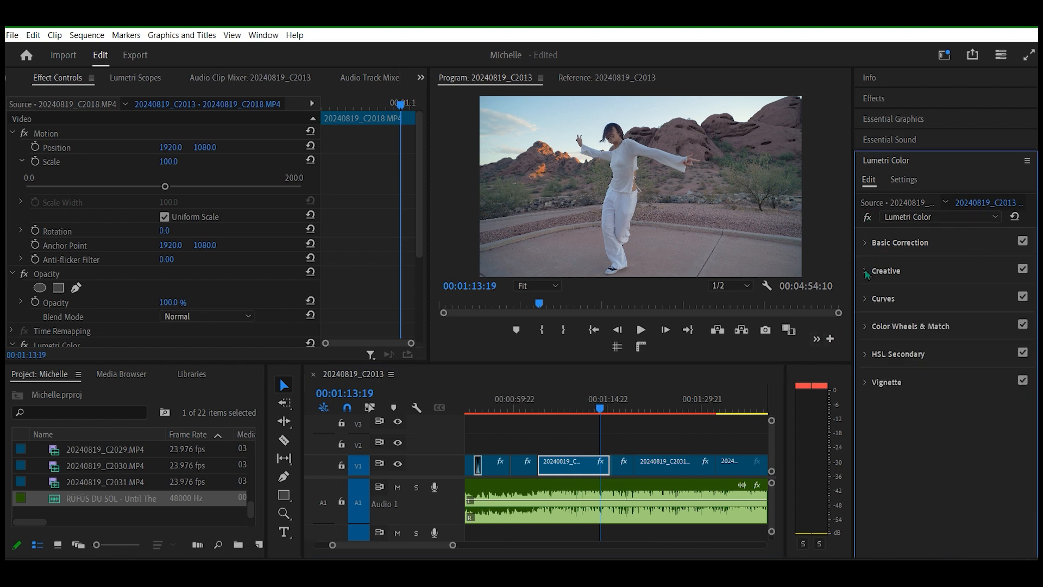
{"action": "left_click", "coordinate": [870, 272]}
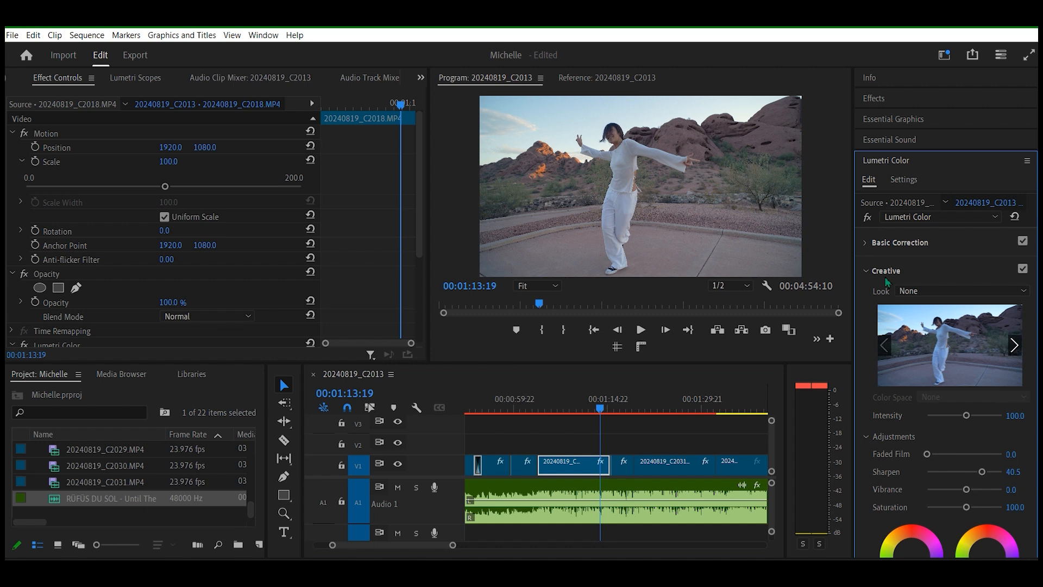
{"action": "left_click", "coordinate": [976, 290]}
{"action": "scroll", "coordinate": [923, 424], "scroll_direction": "down", "scroll_amount": 10}
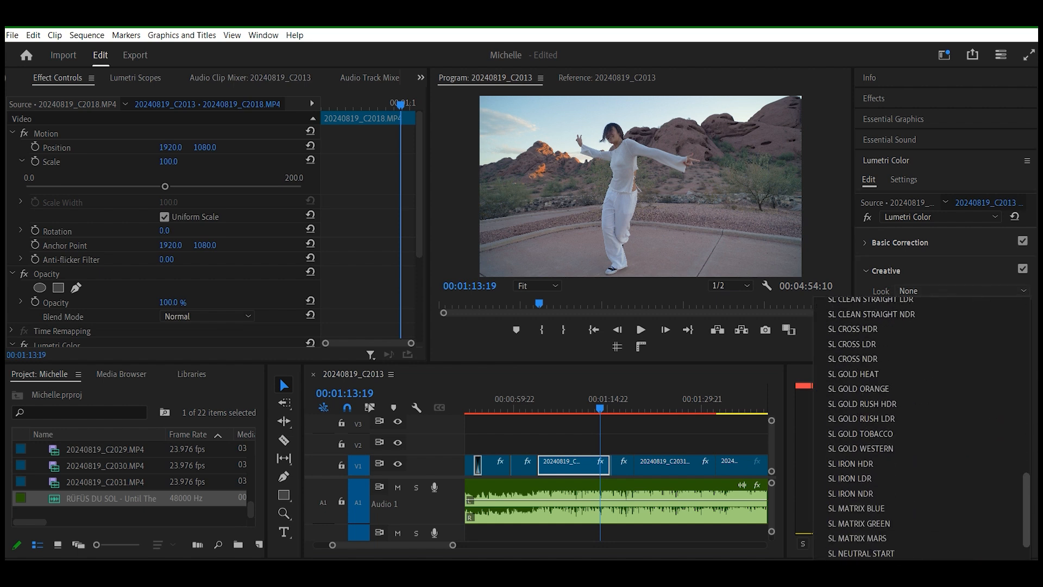
{"action": "left_click", "coordinate": [923, 389]}
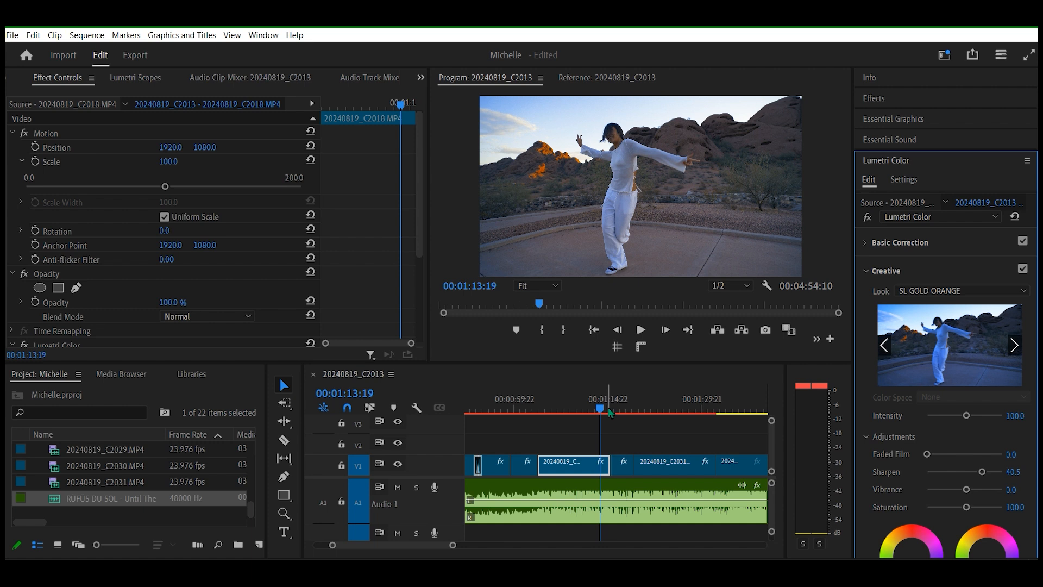
- Raise the earlier 20240819_C2018.MP4 clip's Temperature to the maximum to match the clip at 00:01:16:10, and play the graded clips on full screen
{"action": "left_click", "coordinate": [618, 406]}
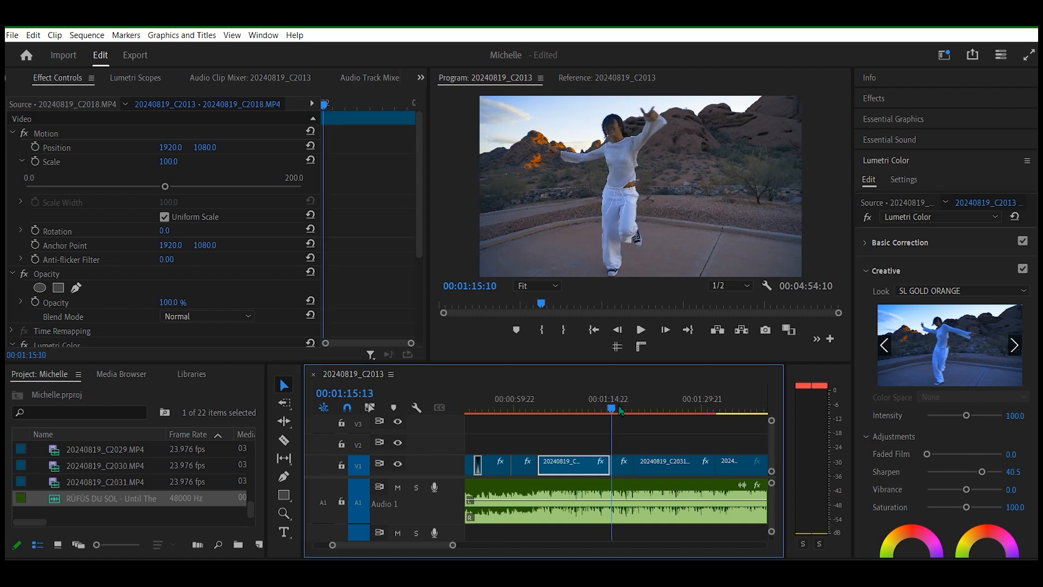
{"action": "left_click", "coordinate": [617, 406]}
{"action": "left_click", "coordinate": [866, 270]}
{"action": "left_click", "coordinate": [865, 242]}
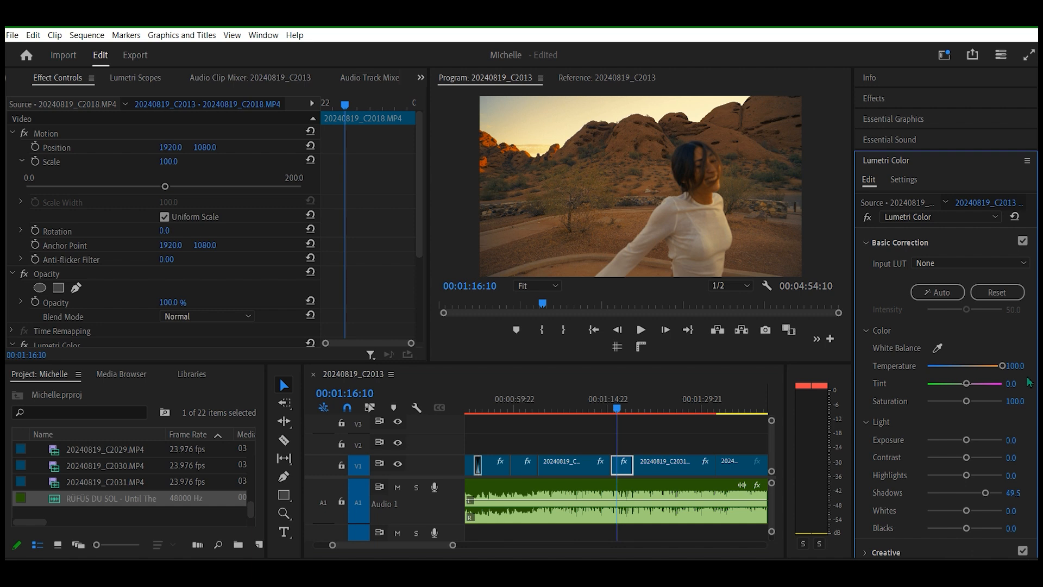
{"action": "left_click_drag", "start_coordinate": [620, 408], "coordinate": [589, 415]}
{"action": "left_click", "coordinate": [999, 366]}
{"action": "left_click_drag", "start_coordinate": [1000, 367], "coordinate": [1007, 370]}
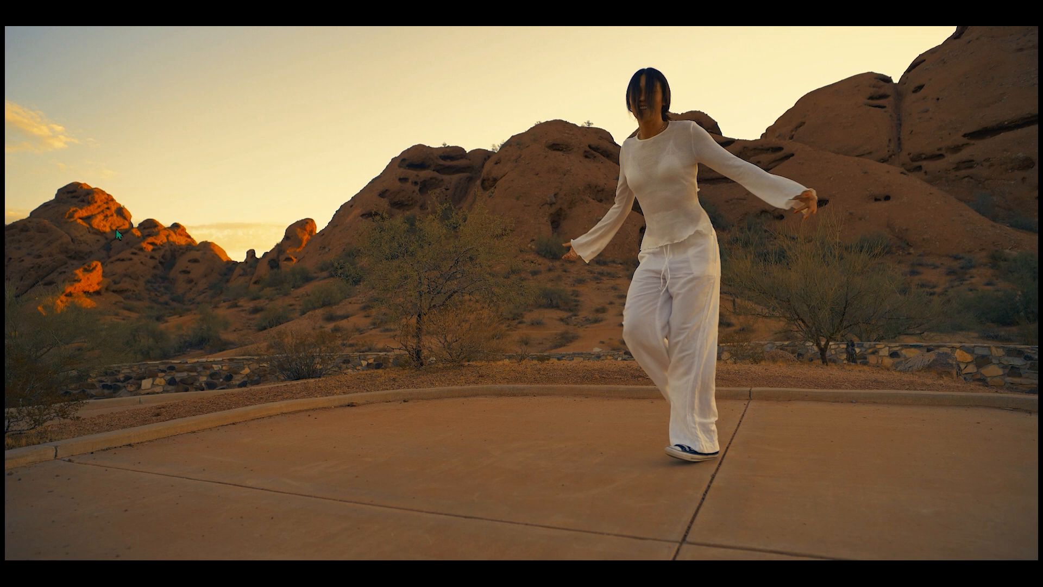
{"action": "key", "text": "space"}
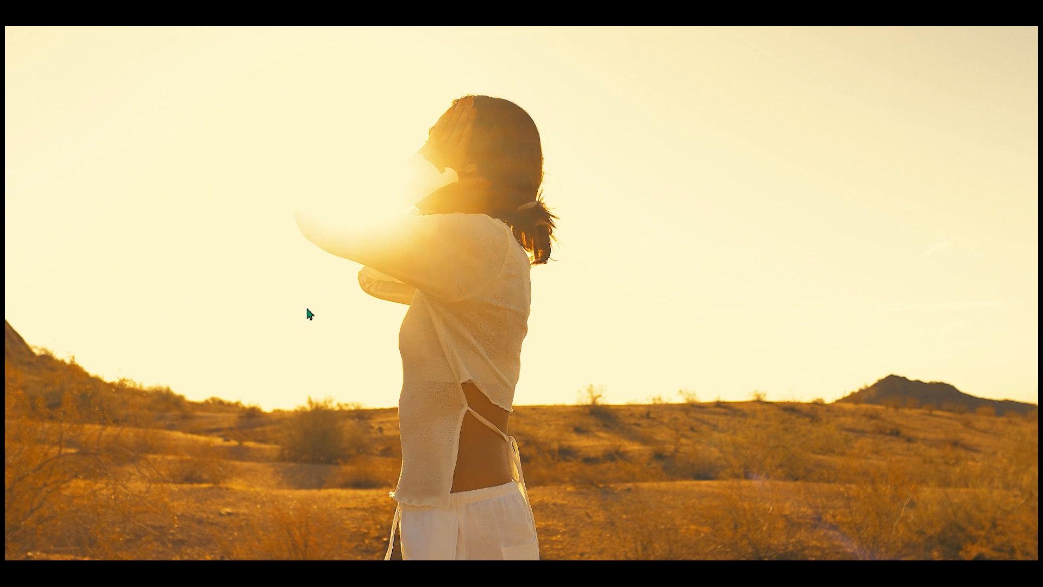
- Play the 20240819_C2031.MP4 clip from 00:01:21:19 and review it on full screen with its Temperature kept at 100.0
{"action": "key", "text": "Escape"}
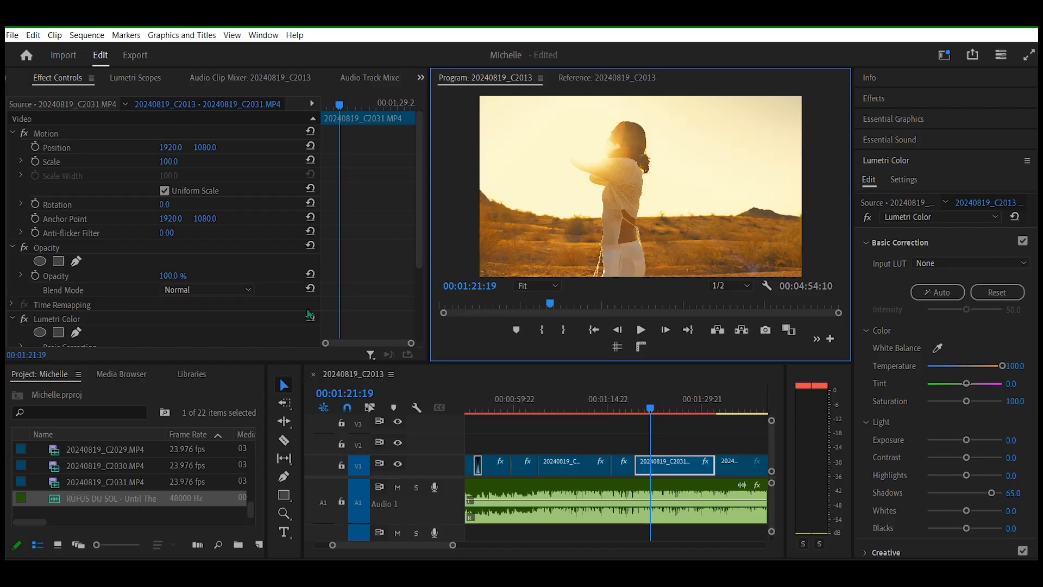
{"action": "key", "text": "space"}
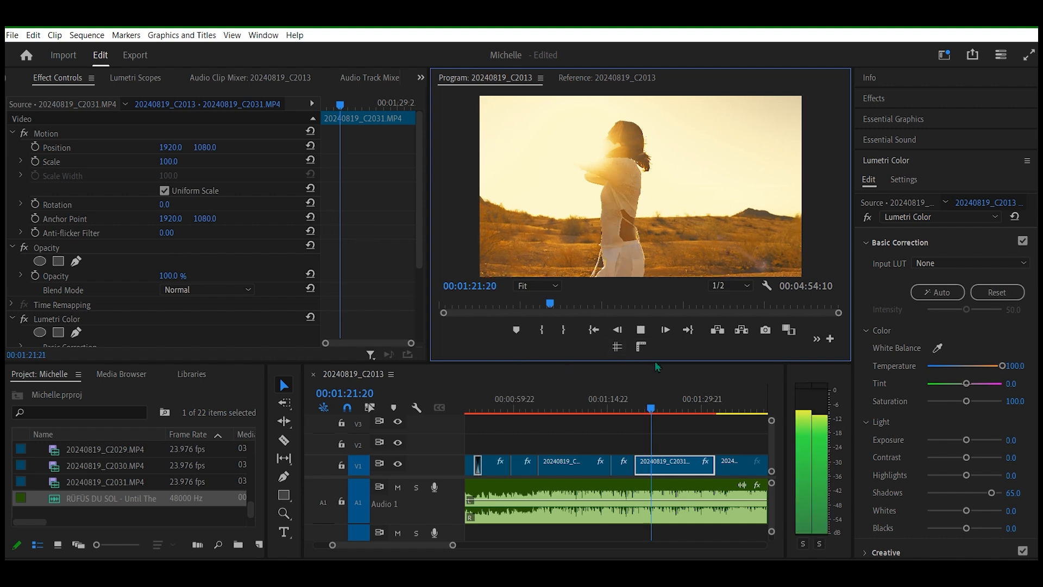
{"action": "key", "text": "space"}
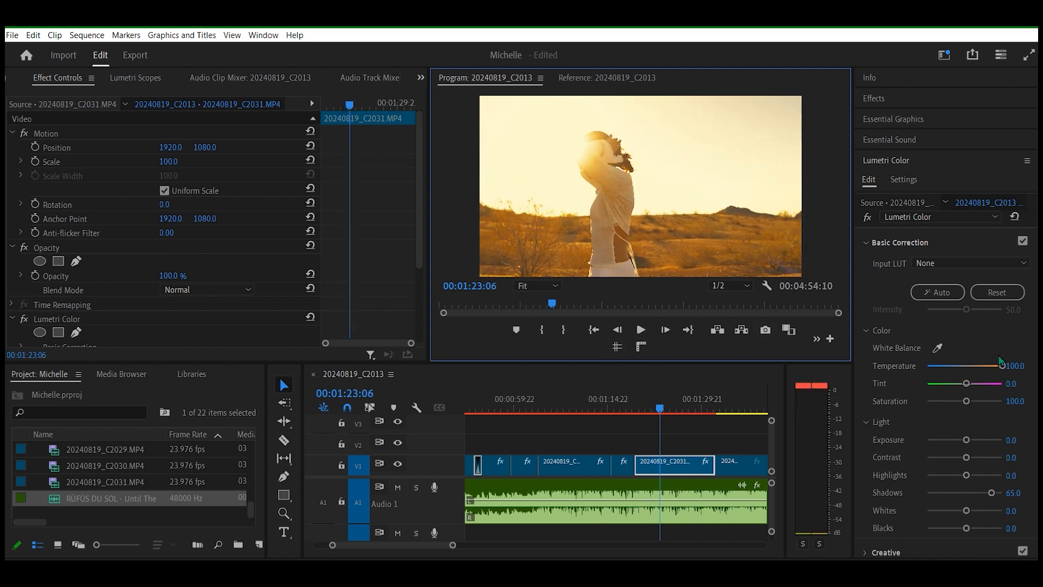
{"action": "mouse_move", "coordinate": [1002, 366]}
{"action": "left_mouse_down"}
{"action": "mouse_move", "coordinate": [970, 371]}
{"action": "mouse_move", "coordinate": [1011, 369]}
{"action": "left_mouse_up"}
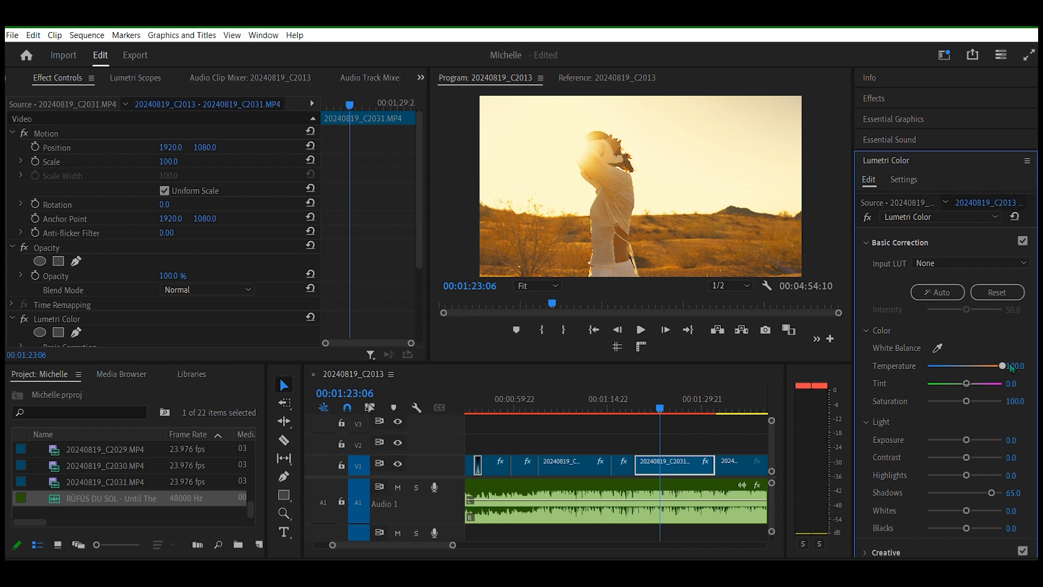
{"action": "key", "text": "ctrl+grave"}
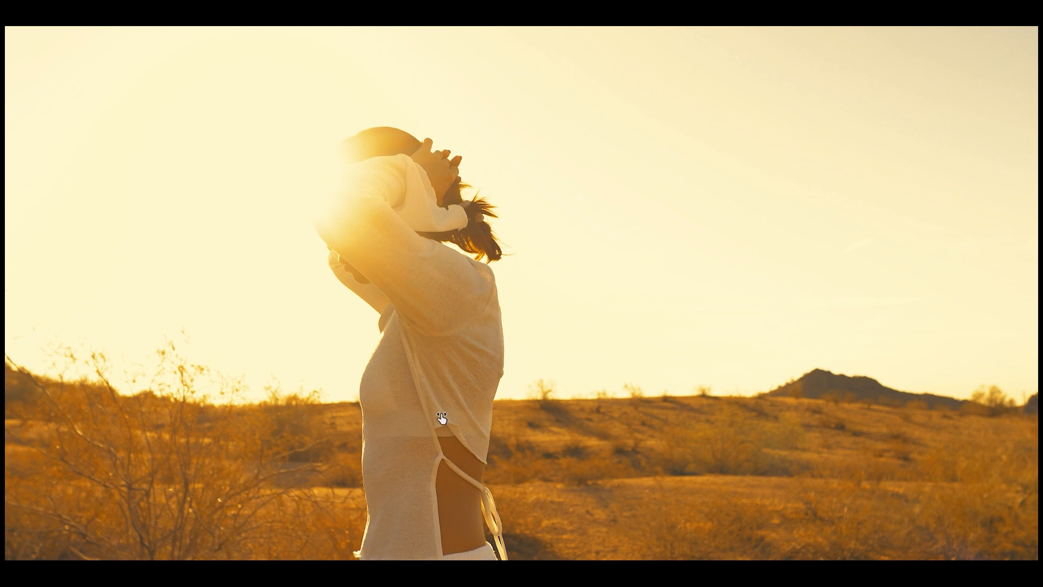
{"action": "key", "text": "space"}
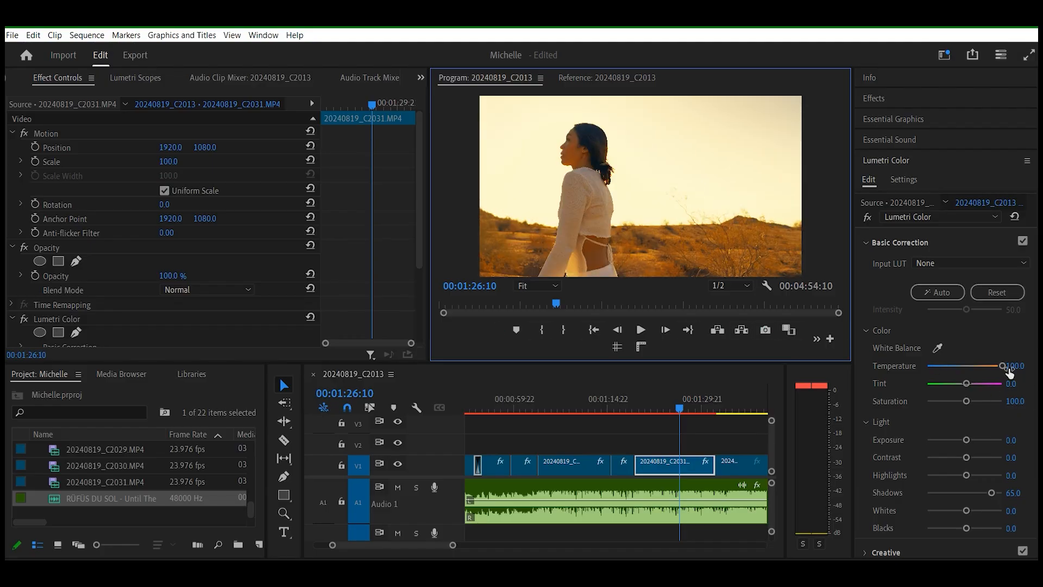
- Lower the Temperature of the 20240819_C2031.MP4 clip to 80.2 and play it on full screen
{"action": "left_click_drag", "start_coordinate": [1005, 371], "coordinate": [995, 371]}
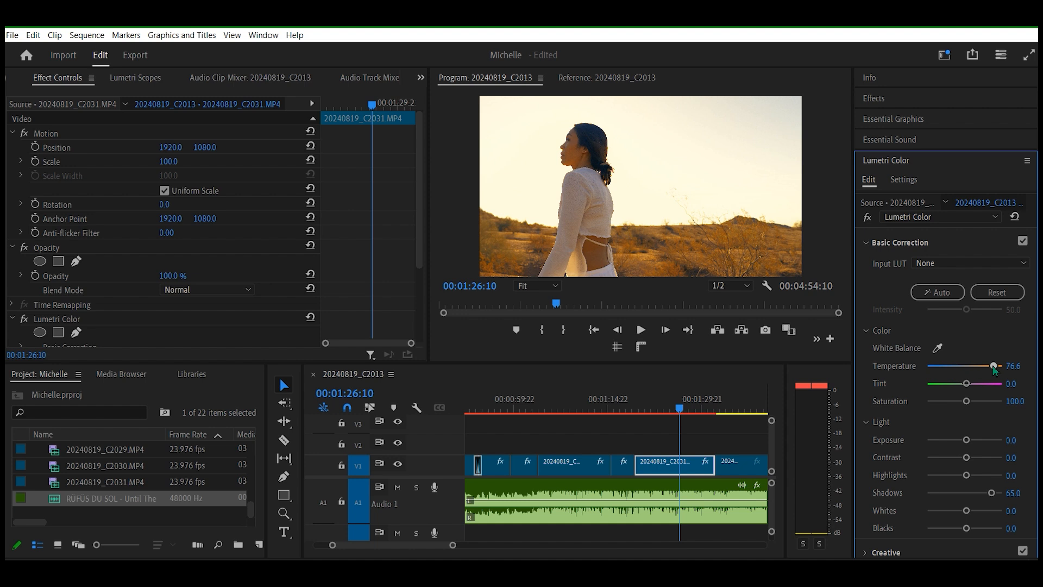
{"action": "left_click_drag", "start_coordinate": [995, 369], "coordinate": [1028, 369]}
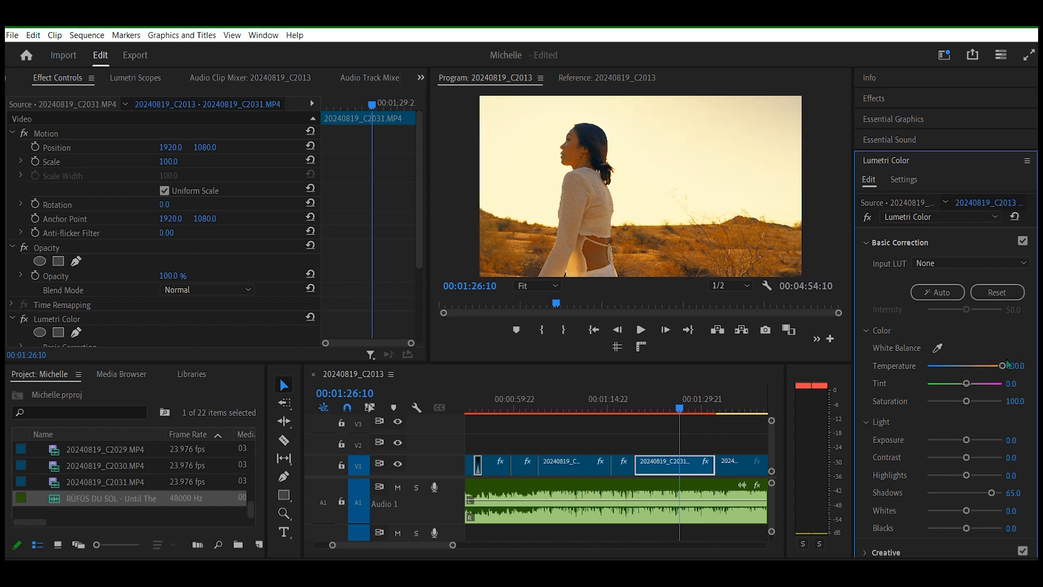
{"action": "mouse_move", "coordinate": [1003, 366]}
{"action": "left_mouse_down"}
{"action": "mouse_move", "coordinate": [985, 366]}
{"action": "mouse_move", "coordinate": [995, 365]}
{"action": "left_mouse_up"}
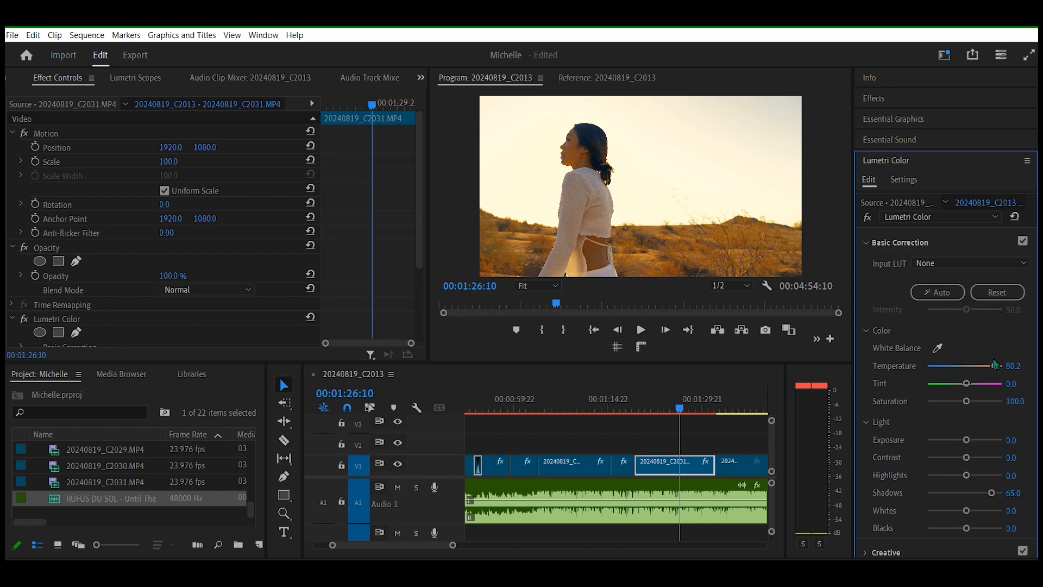
{"action": "key", "text": "ctrl+grave"}
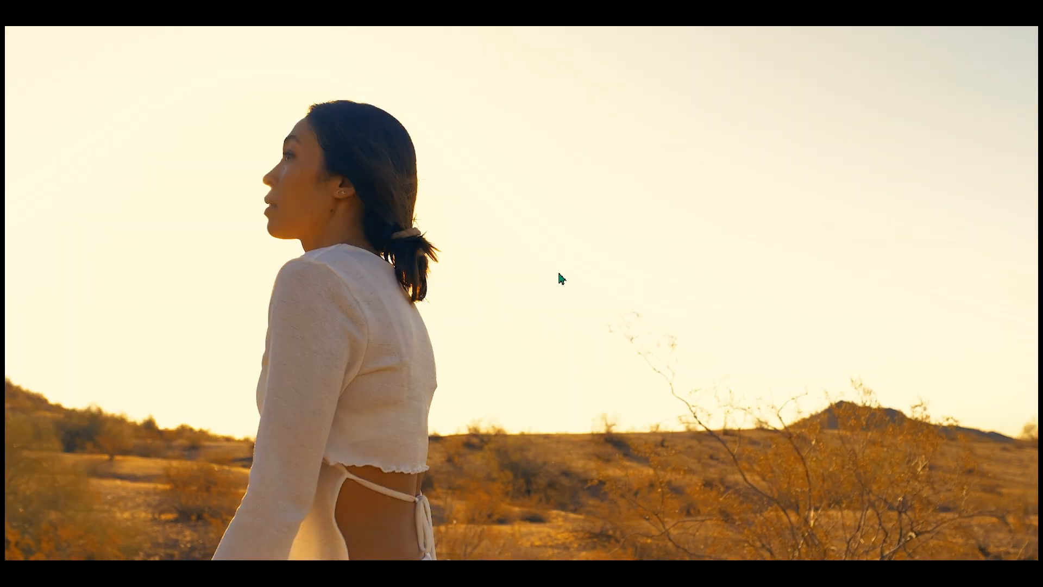
{"action": "key", "text": "space"}
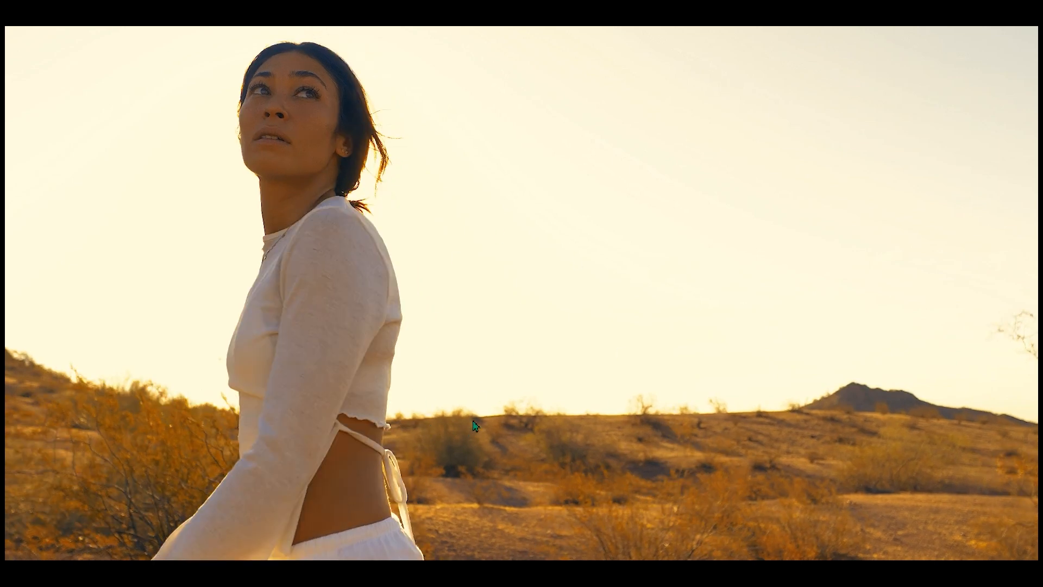
{"action": "key", "text": "Escape"}
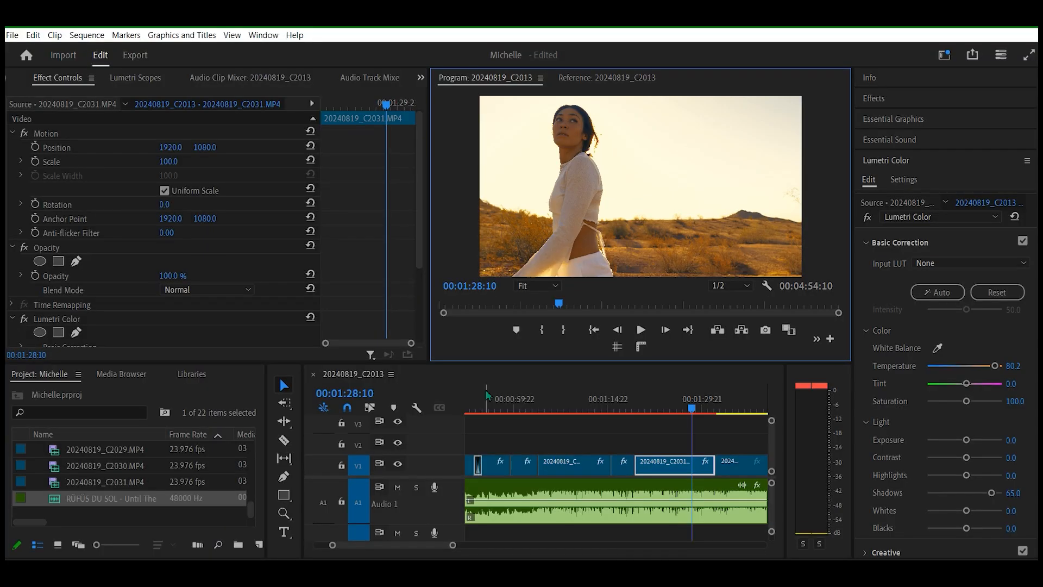
- Set the Temperature of the 20240819_C2018.MP4 clip at 00:01:16:12 to 80
{"action": "left_click_drag", "start_coordinate": [689, 419], "coordinate": [617, 418]}
{"action": "left_click", "coordinate": [1016, 364]}
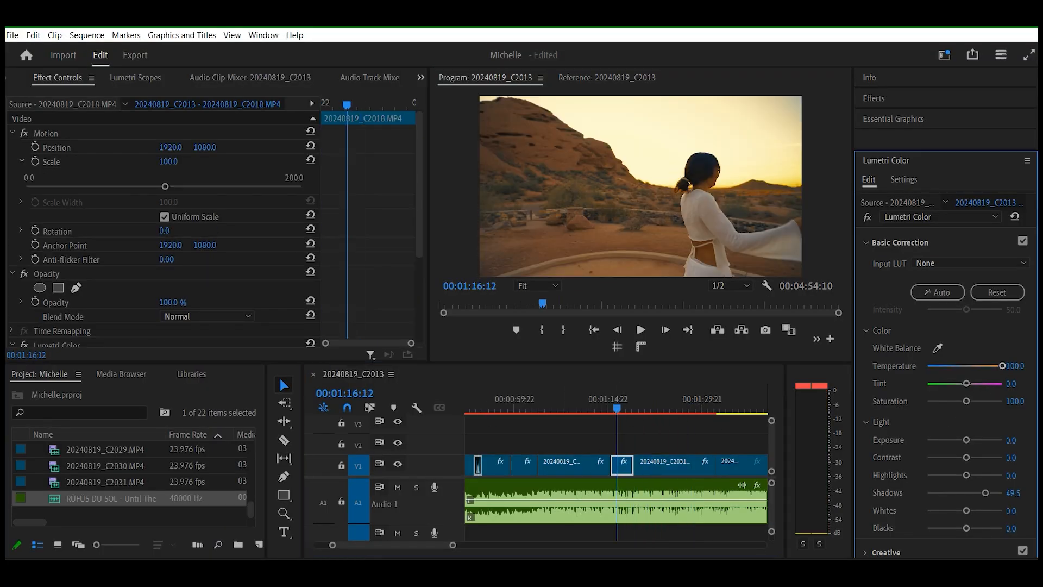
{"action": "type", "text": "80"}
{"action": "key", "text": "Return"}
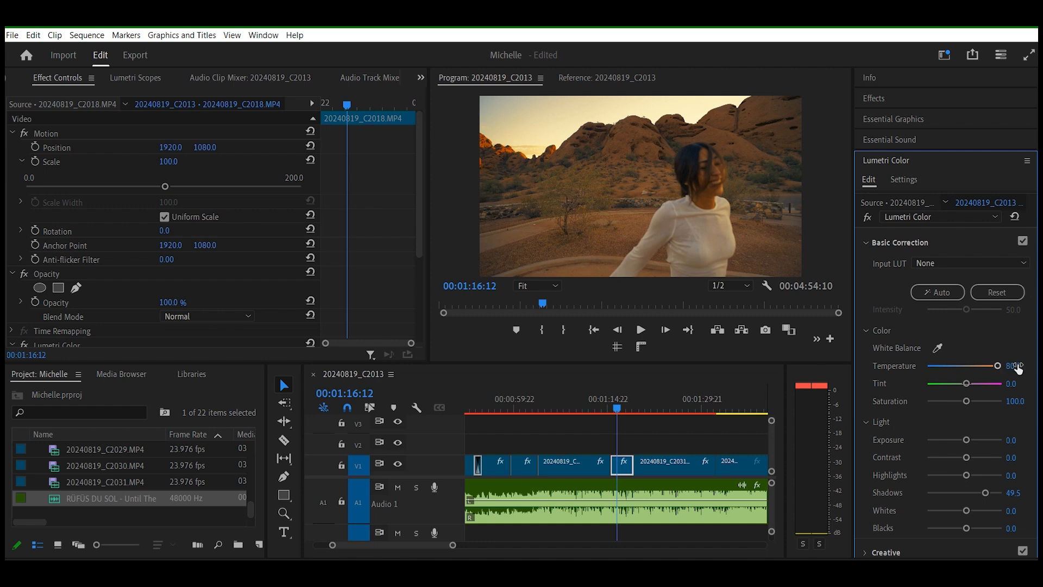
- Set the Temperature of the preceding, longer 20240819_C2018.MP4 clip to 80 as well
{"action": "left_click", "coordinate": [603, 466]}
{"action": "key", "text": "ctrl+z"}
{"action": "left_click", "coordinate": [1019, 364]}
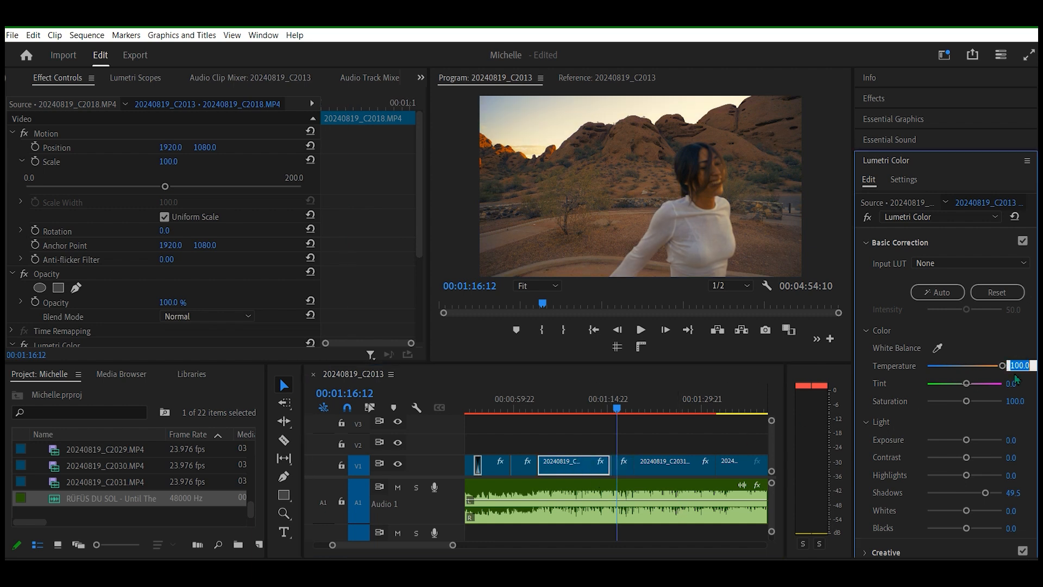
{"action": "type", "text": "80"}
{"action": "key", "text": "Return"}
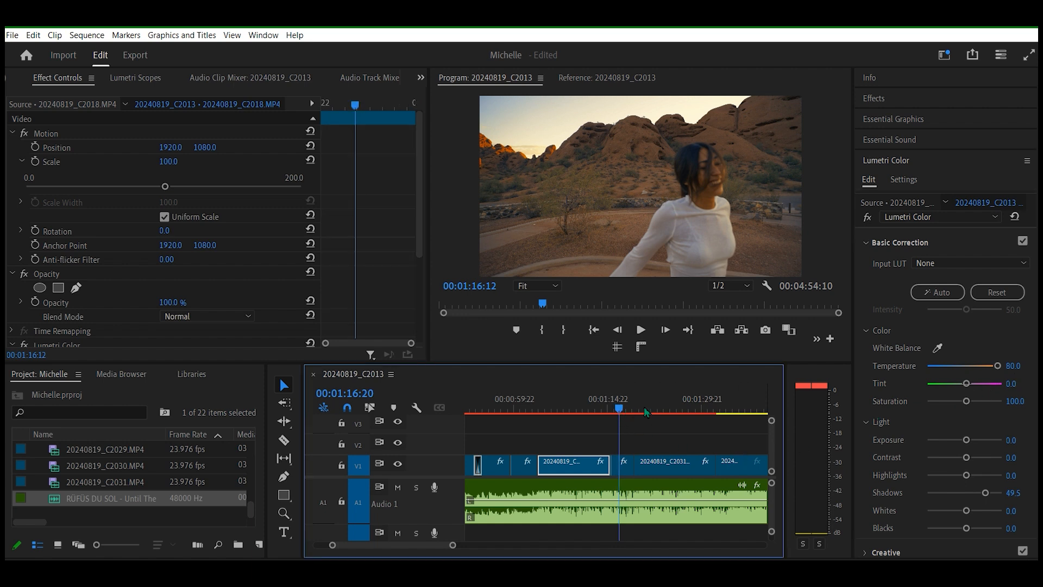
- Apply the SL GOLD ORANGE creative look to the 20240819_C2019.MP4 clip at 00:01:33:20
{"action": "left_click", "coordinate": [669, 409]}
{"action": "left_click_drag", "start_coordinate": [672, 411], "coordinate": [726, 411]}
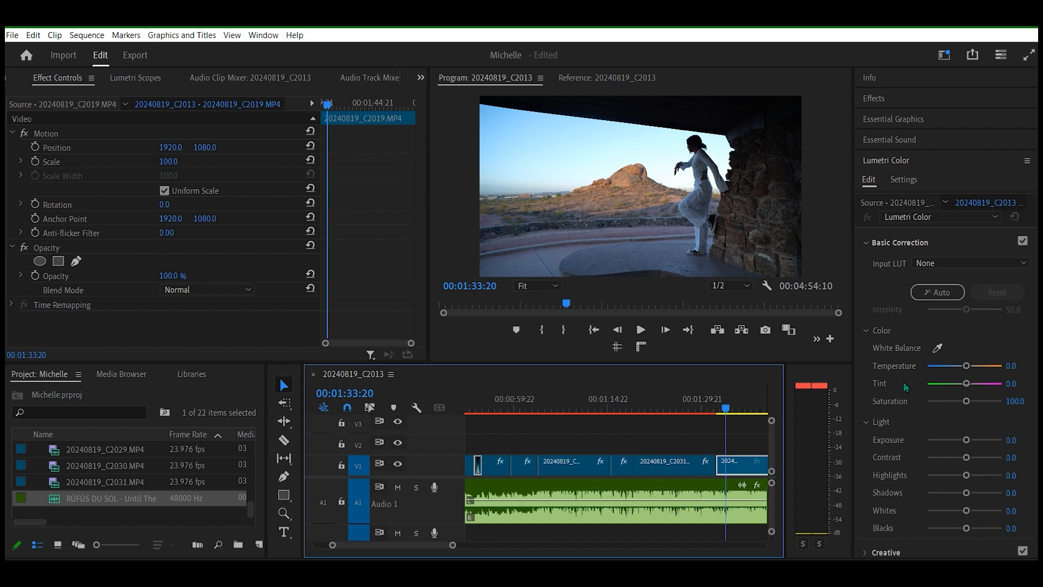
{"action": "left_click", "coordinate": [867, 244]}
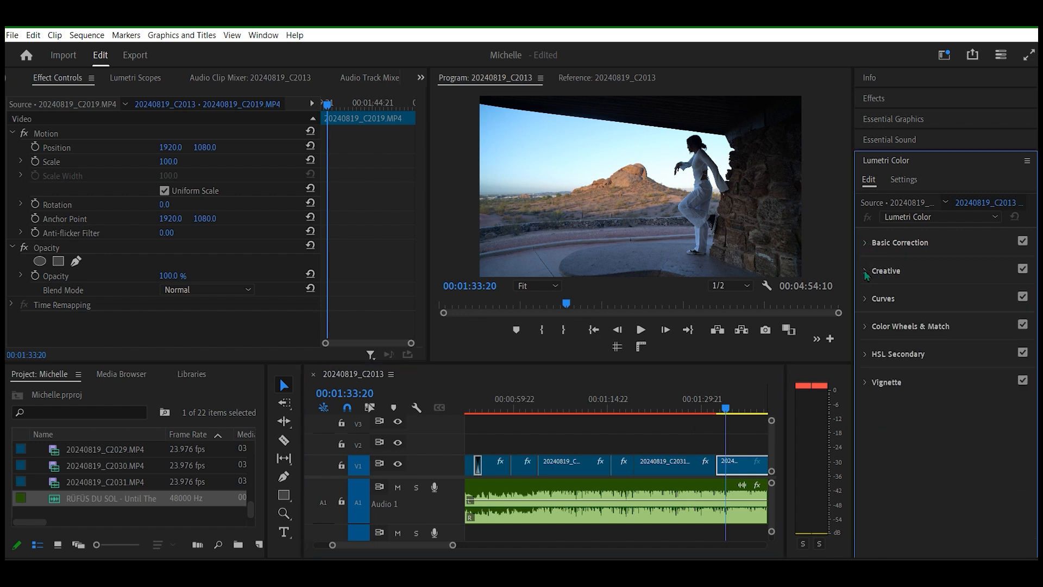
{"action": "left_click", "coordinate": [865, 272]}
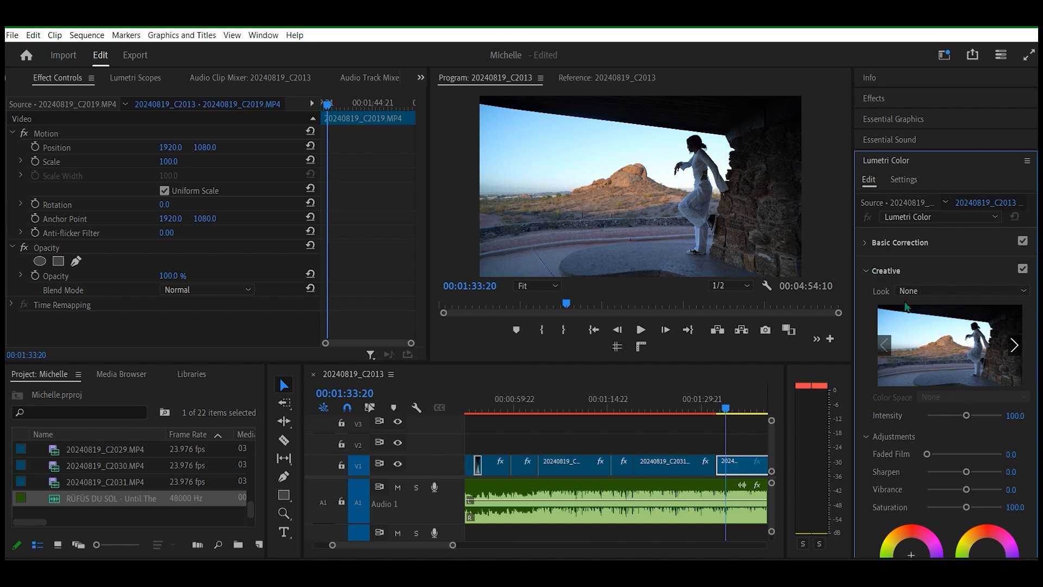
{"action": "left_click", "coordinate": [948, 290]}
{"action": "left_click_drag", "start_coordinate": [1033, 320], "coordinate": [1033, 536]}
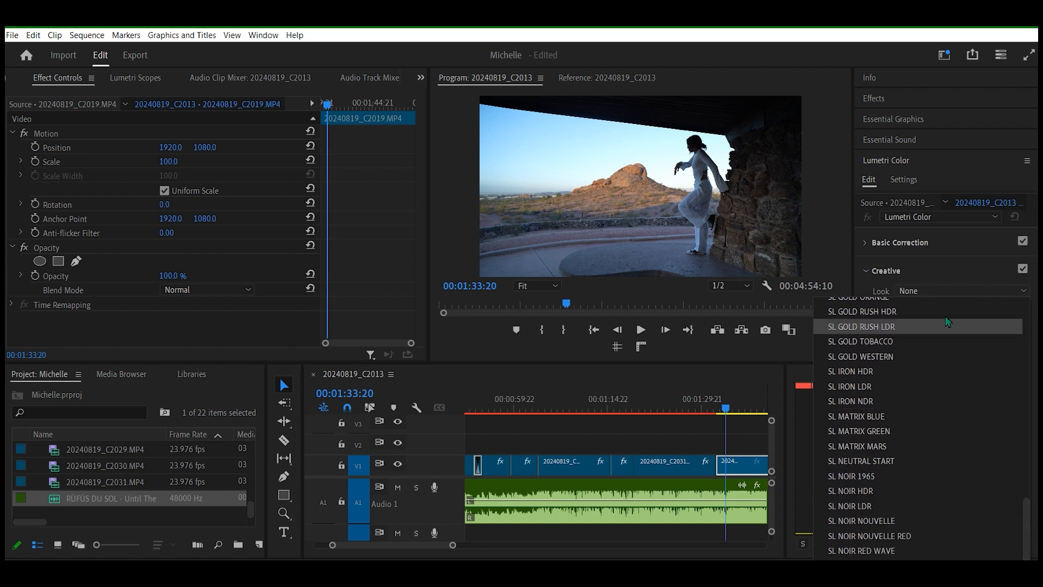
{"action": "left_click", "coordinate": [956, 300]}
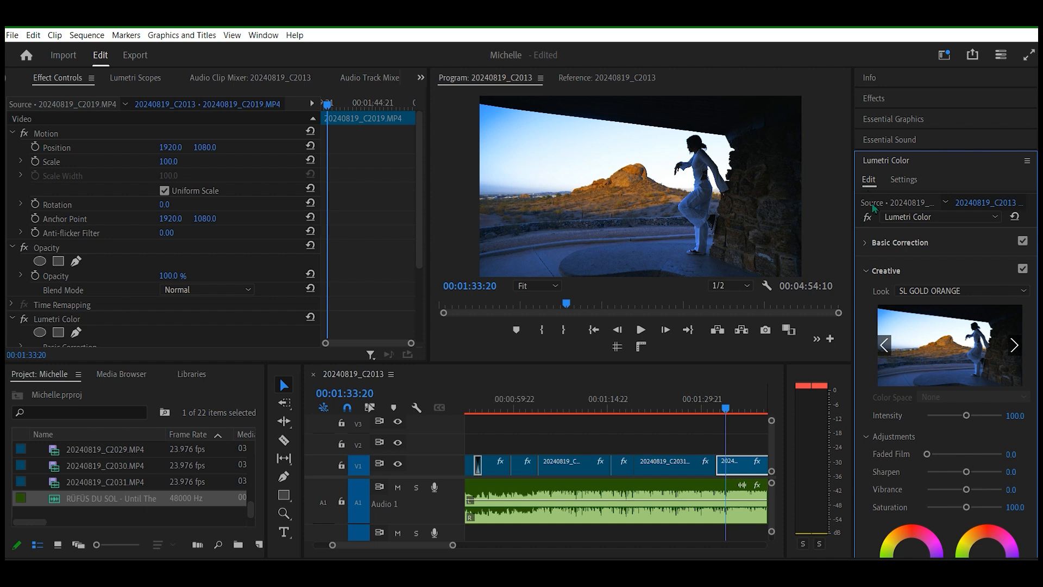
{"action": "left_click", "coordinate": [868, 271]}
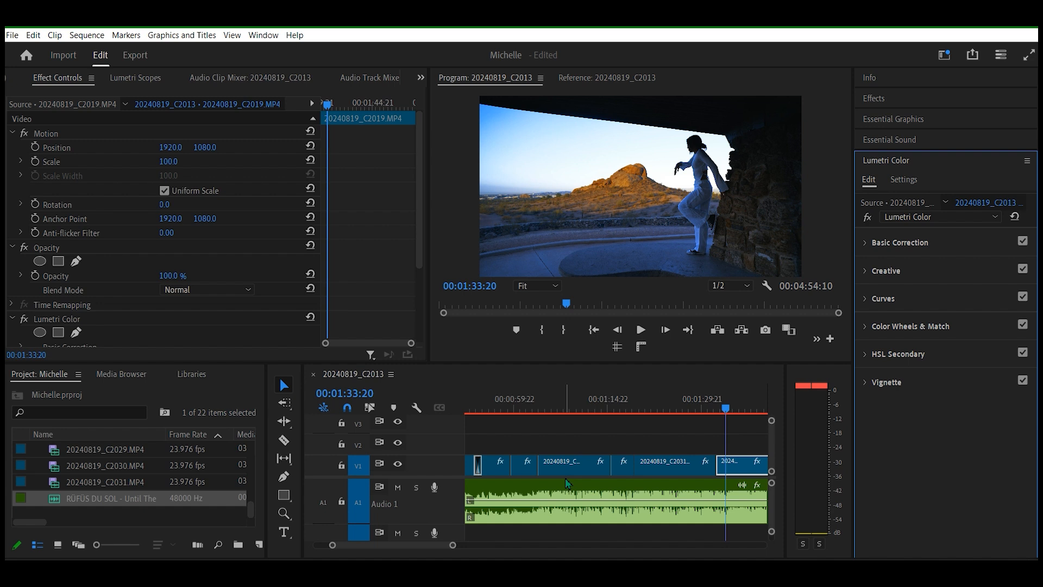
- Try to raise the saturation around orange on the 20240819_C2019.MP4 clip's Hue vs Sat curve, and reset the curve
{"action": "left_click", "coordinate": [865, 299]}
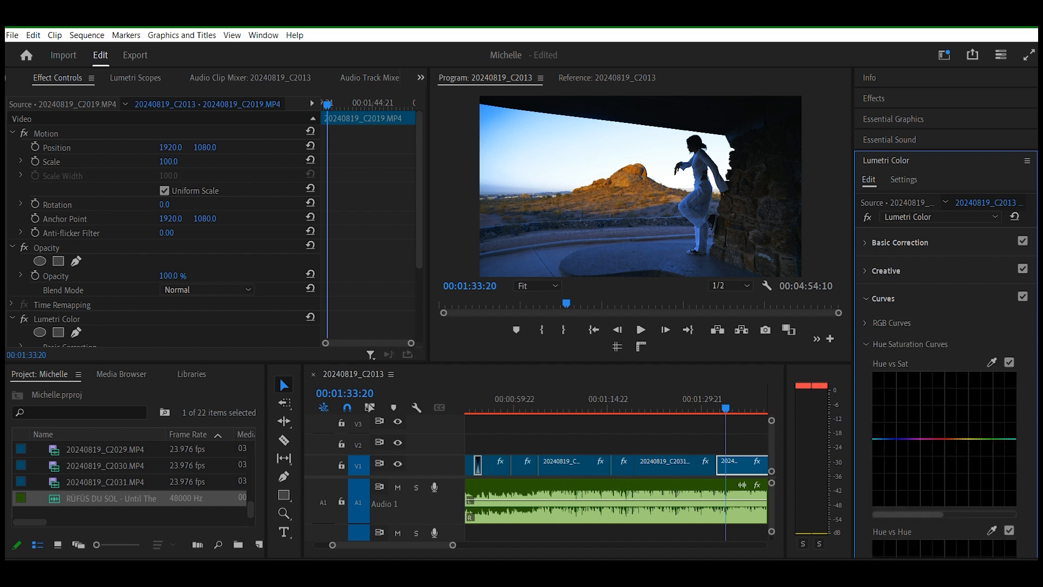
{"action": "scroll", "coordinate": [991, 416], "scroll_direction": "down", "scroll_amount": 2}
{"action": "scroll", "coordinate": [981, 441], "scroll_direction": "up", "scroll_amount": 2}
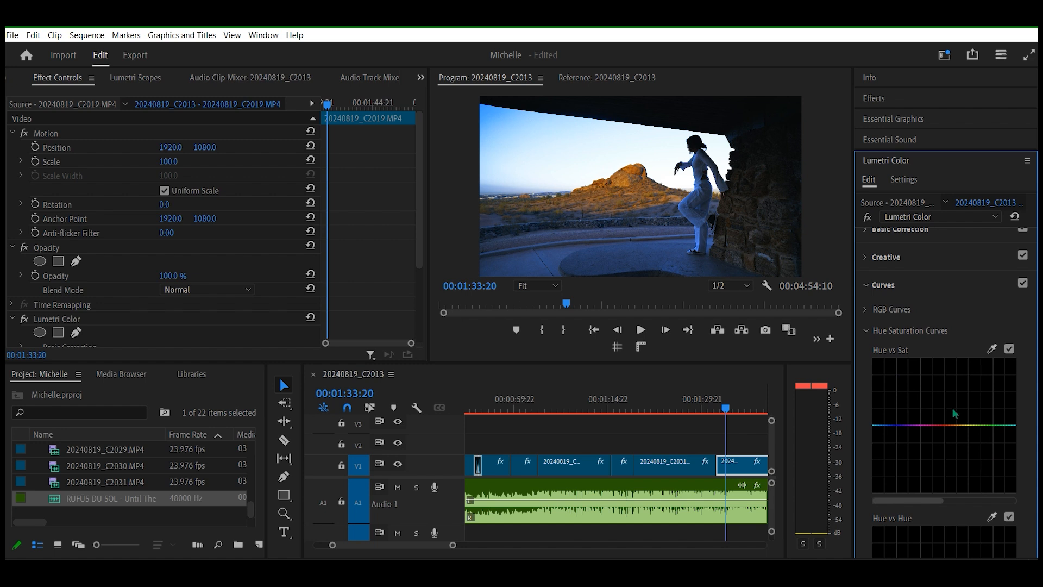
{"action": "mouse_move", "coordinate": [948, 425]}
{"action": "left_mouse_down"}
{"action": "mouse_move", "coordinate": [963, 400]}
{"action": "mouse_move", "coordinate": [957, 408]}
{"action": "left_mouse_up"}
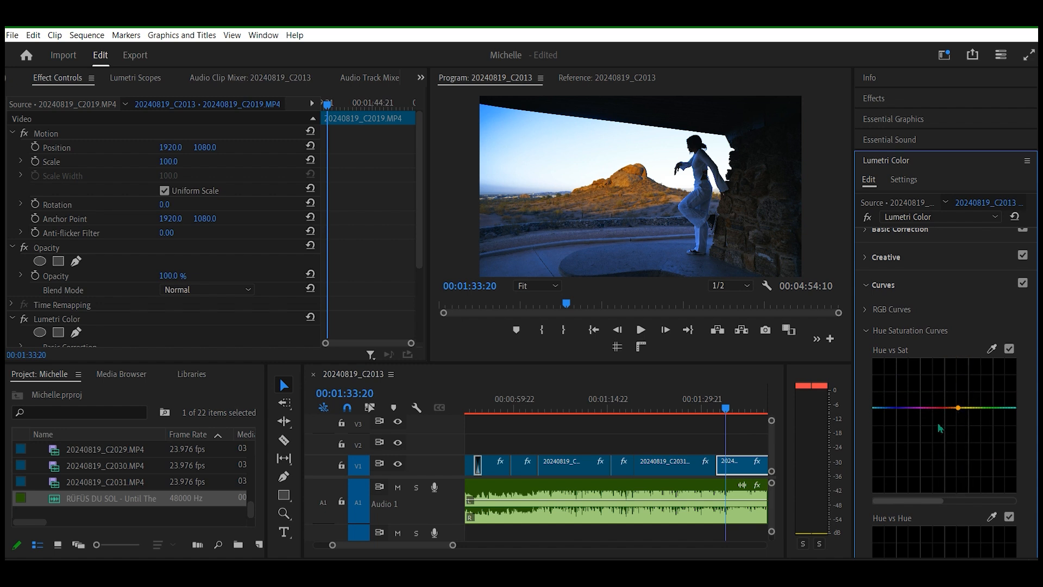
{"action": "double_click", "coordinate": [941, 427]}
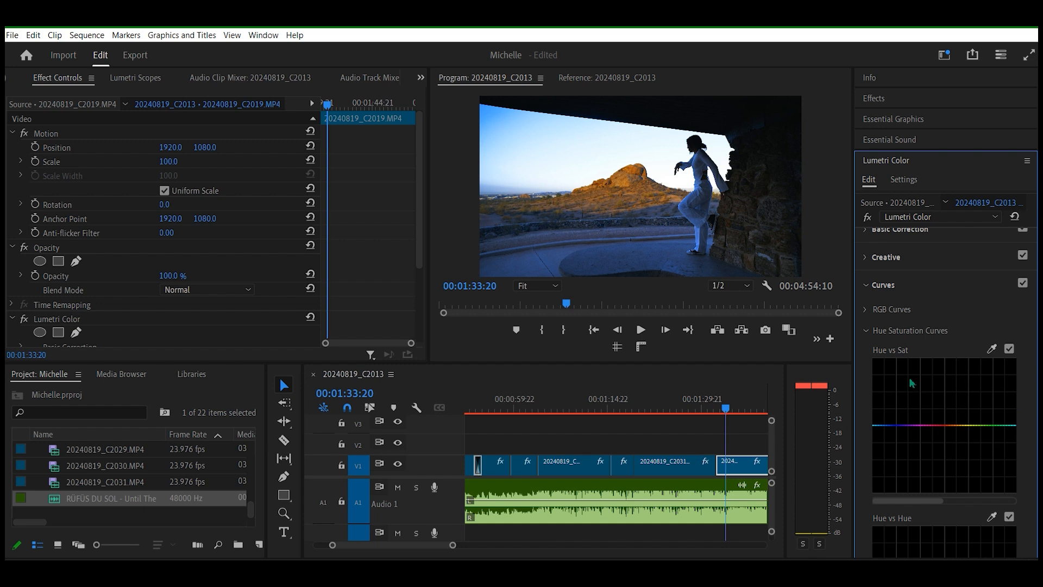
- Collapse the Hue Saturation Curves and expand the RGB Curves of the 20240819_C2019.MP4 clip
{"action": "left_click", "coordinate": [866, 309]}
{"action": "left_click", "coordinate": [867, 310]}
{"action": "left_click", "coordinate": [868, 331]}
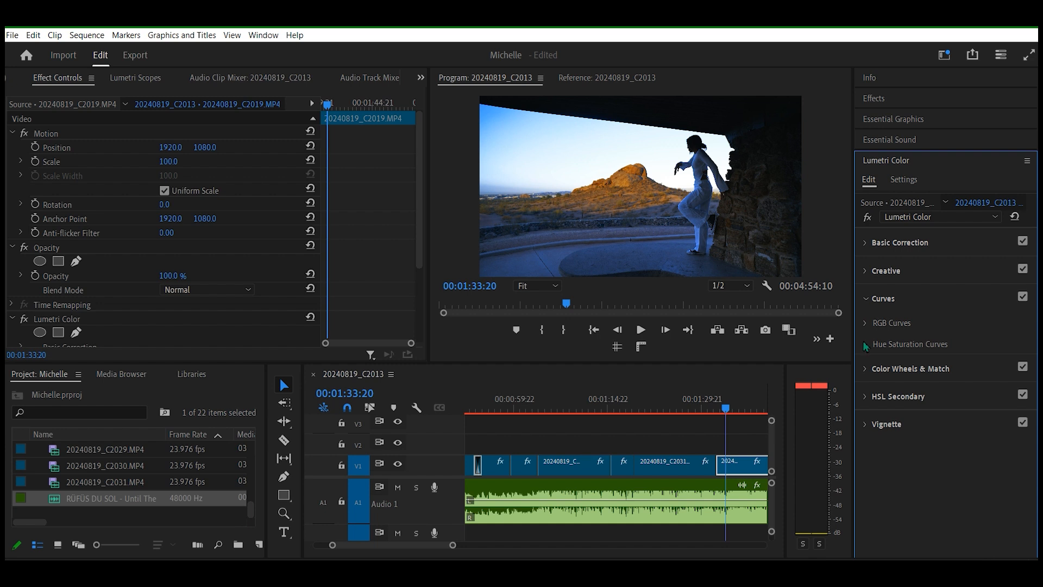
{"action": "left_click", "coordinate": [867, 346]}
{"action": "left_click", "coordinate": [867, 338]}
{"action": "left_click", "coordinate": [863, 325]}
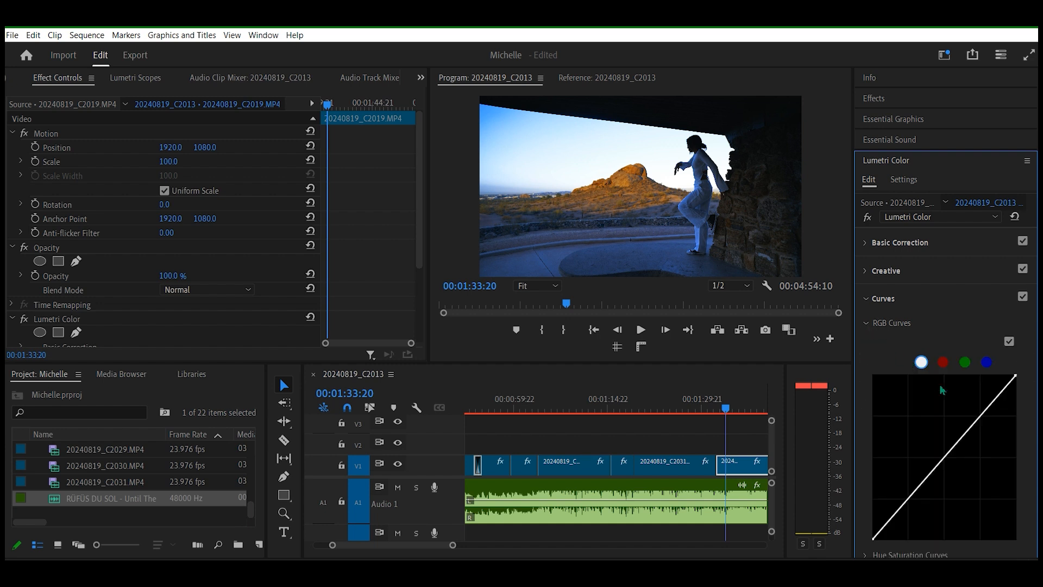
- Try to brighten the 20240819_C2019.MP4 clip by lifting points on the white RGB curve, and undo the curve changes
{"action": "mouse_move", "coordinate": [951, 452]}
{"action": "left_mouse_down"}
{"action": "mouse_move", "coordinate": [917, 419]}
{"action": "mouse_move", "coordinate": [901, 421]}
{"action": "mouse_move", "coordinate": [943, 461]}
{"action": "mouse_move", "coordinate": [937, 449]}
{"action": "left_mouse_up"}
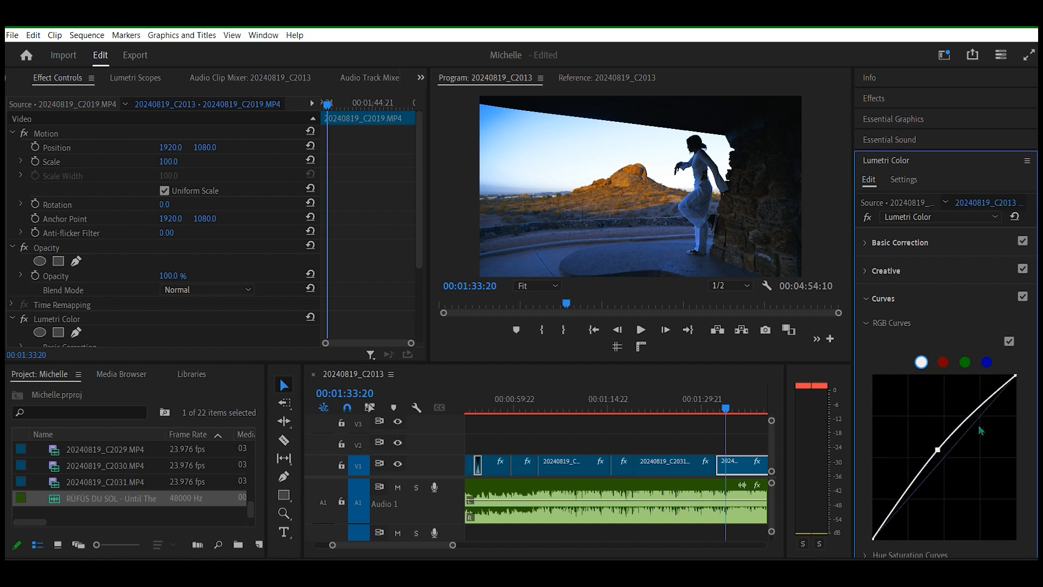
{"action": "left_click_drag", "start_coordinate": [989, 399], "coordinate": [957, 387]}
{"action": "left_click_drag", "start_coordinate": [917, 509], "coordinate": [880, 475]}
{"action": "key", "text": "ctrl+z"}
{"action": "key", "text": "ctrl+z"}
{"action": "key", "text": "ctrl+z"}
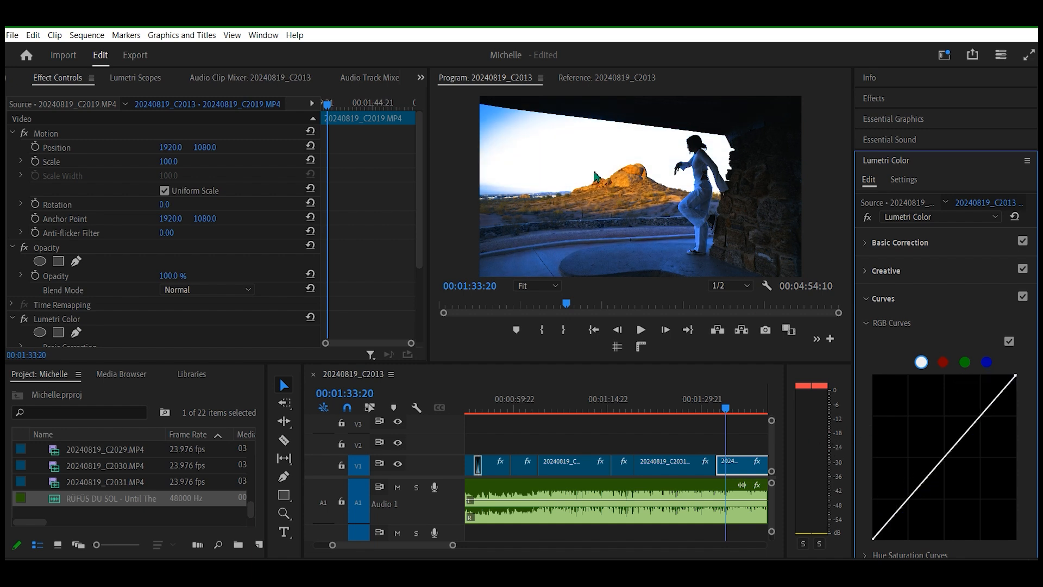
- Try bending the red RGB curve of the 20240819_C2019.MP4 clip with a lowered and a raised point, and undo both changes
{"action": "left_click", "coordinate": [943, 362]}
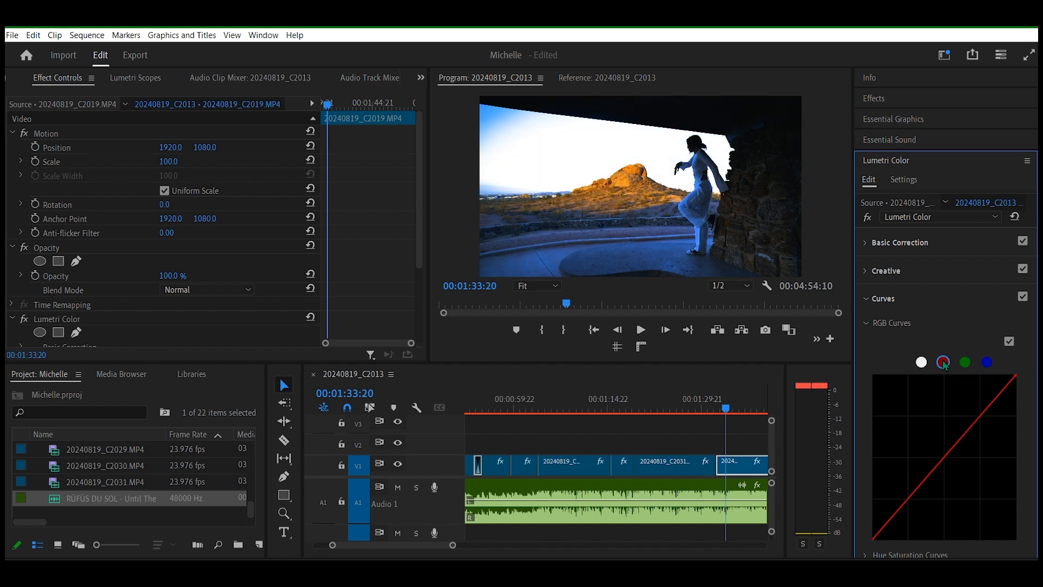
{"action": "left_click_drag", "start_coordinate": [962, 437], "coordinate": [966, 476]}
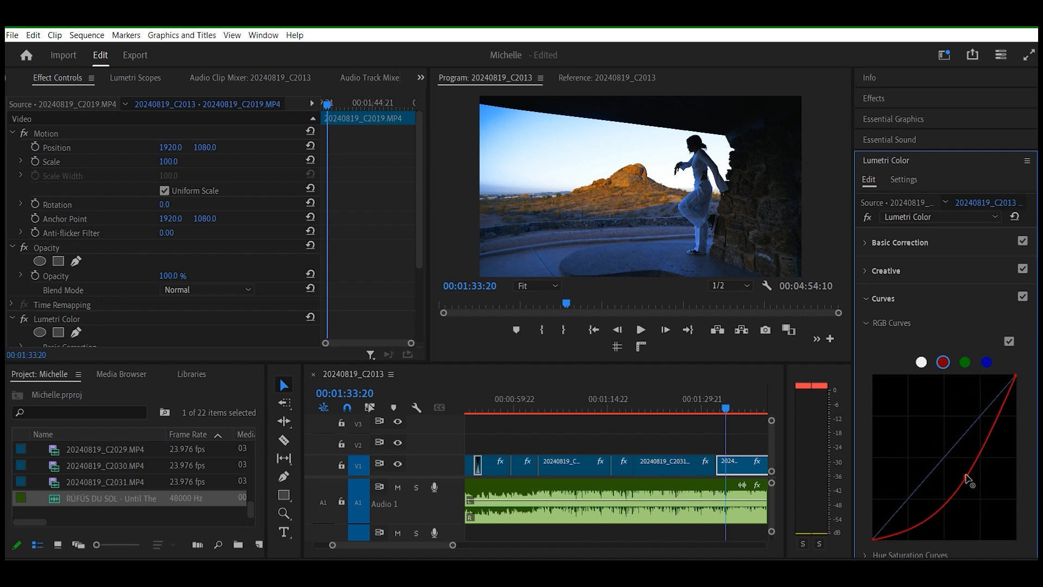
{"action": "left_click_drag", "start_coordinate": [991, 424], "coordinate": [972, 393]}
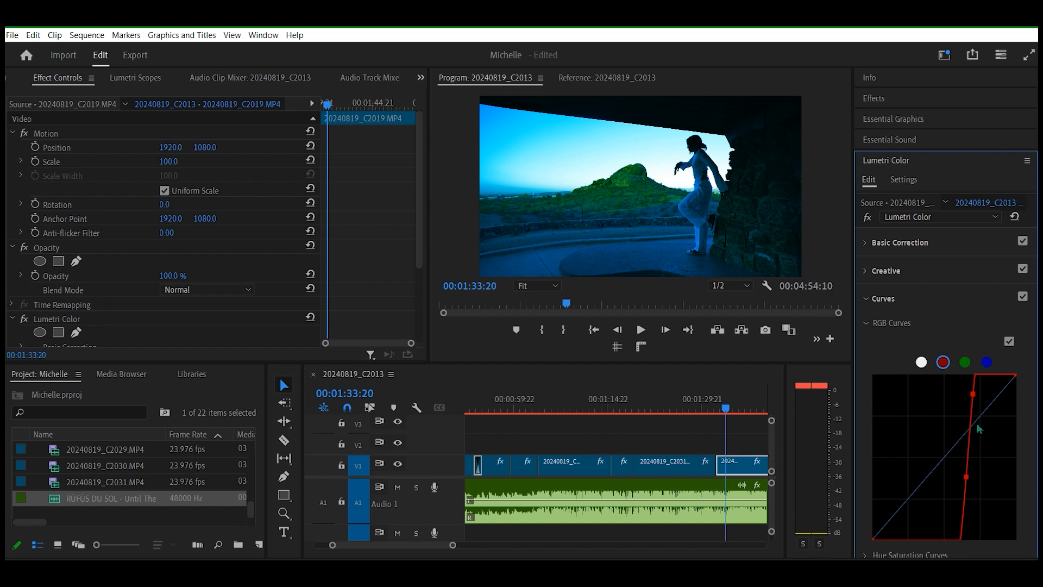
{"action": "key", "text": "ctrl+z"}
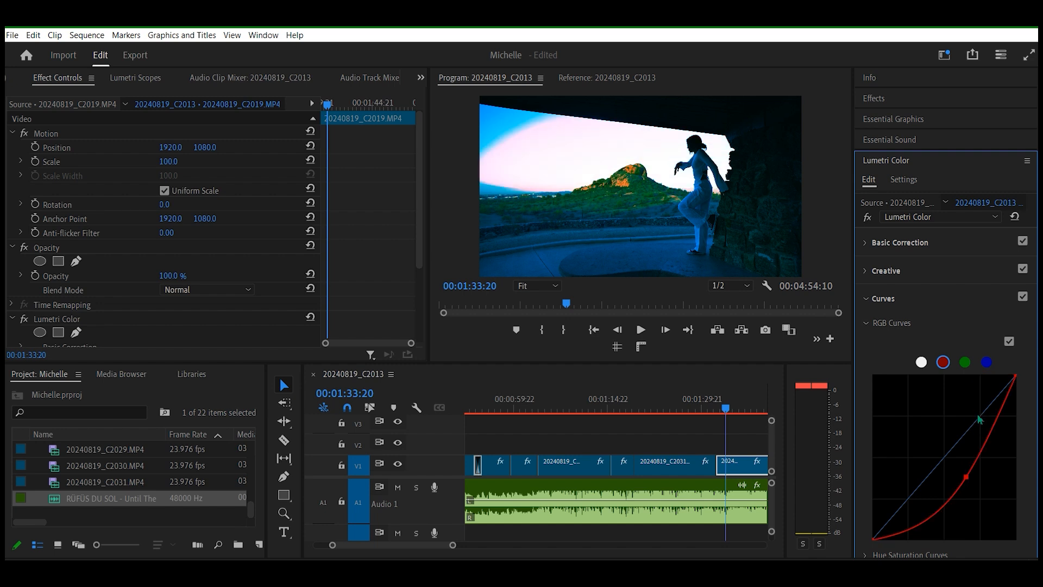
{"action": "key", "text": "ctrl+z"}
- Try reshaping the blue RGB curve of the 20240819_C2019.MP4 clip with four points, and undo all of the point changes
{"action": "left_click", "coordinate": [987, 362]}
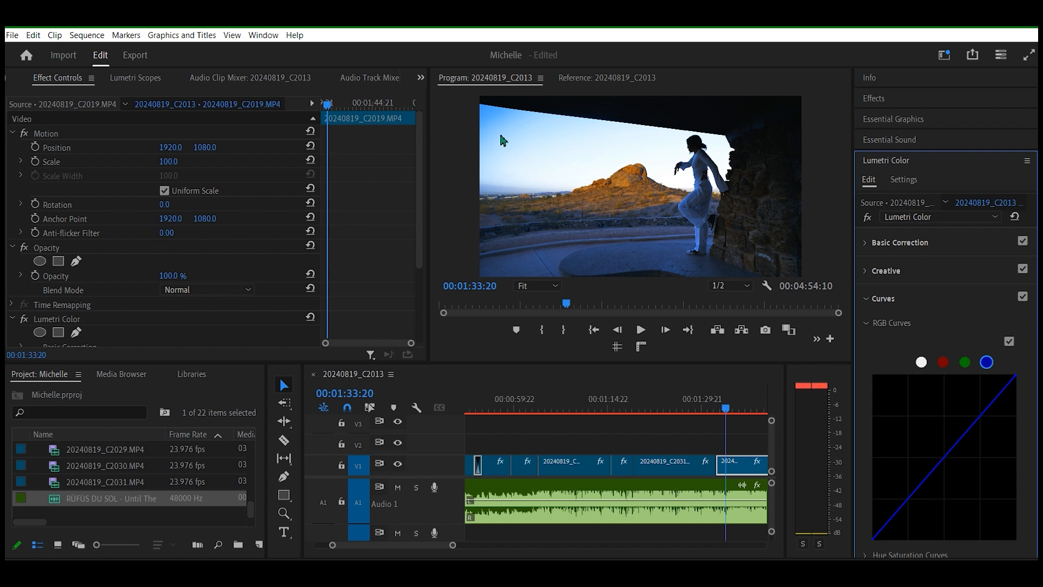
{"action": "mouse_move", "coordinate": [893, 517]}
{"action": "left_mouse_down"}
{"action": "mouse_move", "coordinate": [880, 491]}
{"action": "mouse_move", "coordinate": [886, 498]}
{"action": "left_mouse_up"}
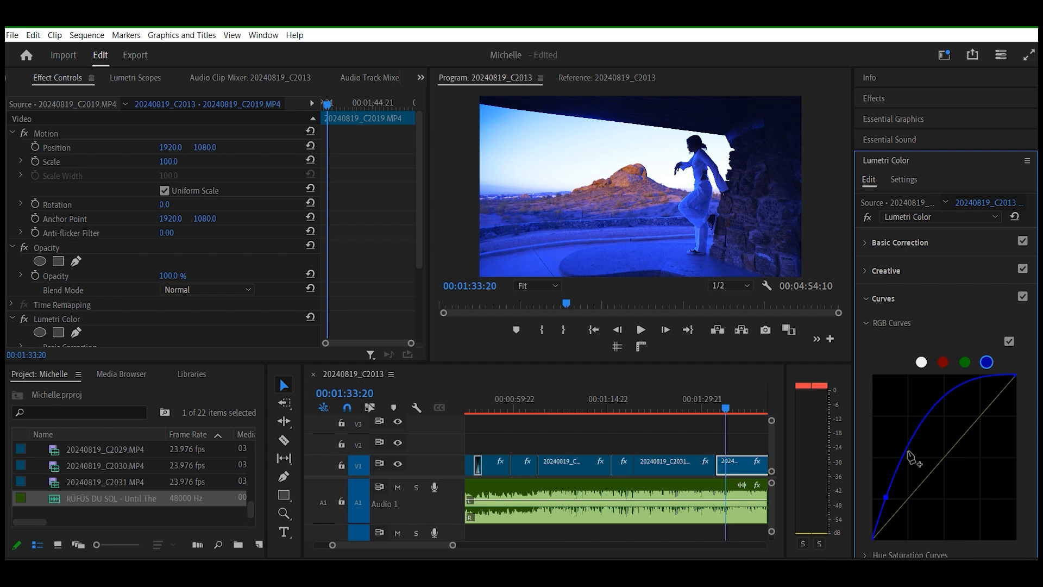
{"action": "left_click_drag", "start_coordinate": [910, 458], "coordinate": [924, 467]}
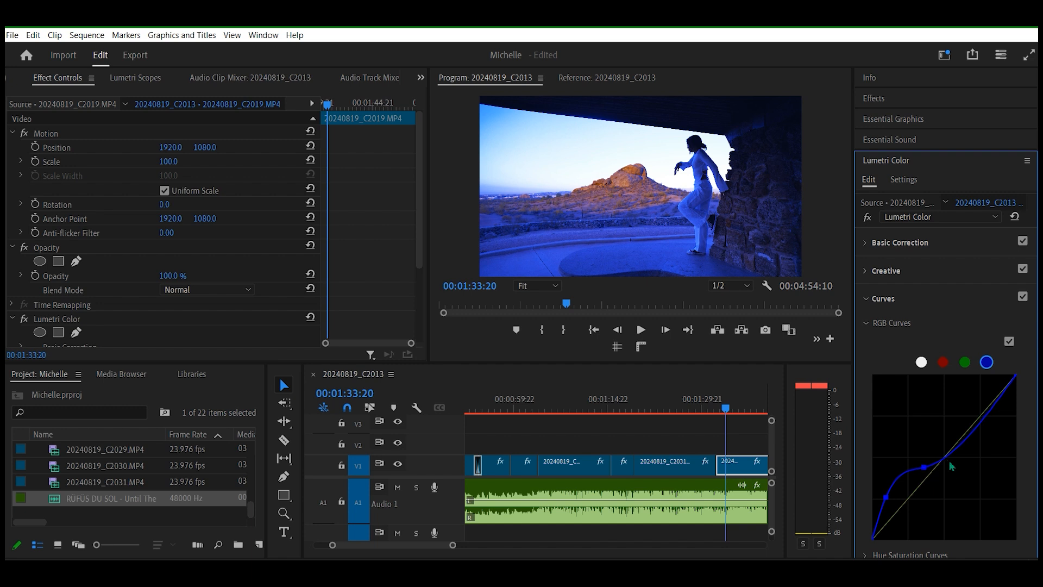
{"action": "left_click_drag", "start_coordinate": [962, 436], "coordinate": [970, 461]}
{"action": "left_click_drag", "start_coordinate": [1001, 423], "coordinate": [1008, 433]}
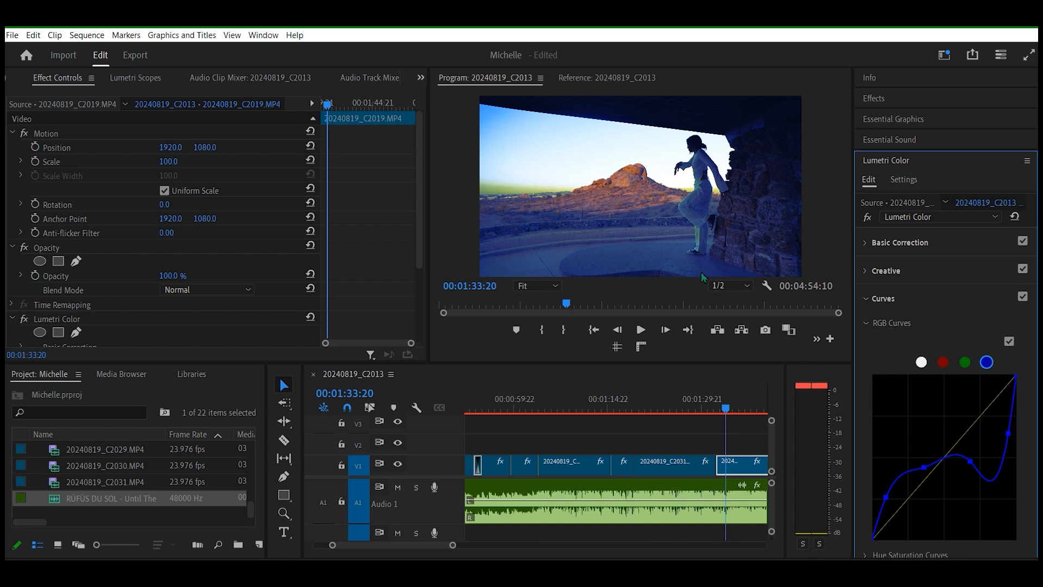
{"action": "key", "text": "ctrl+z"}
{"action": "key", "text": "ctrl+z"}
{"action": "key", "text": "ctrl+z"}
{"action": "key", "text": "ctrl+z"}
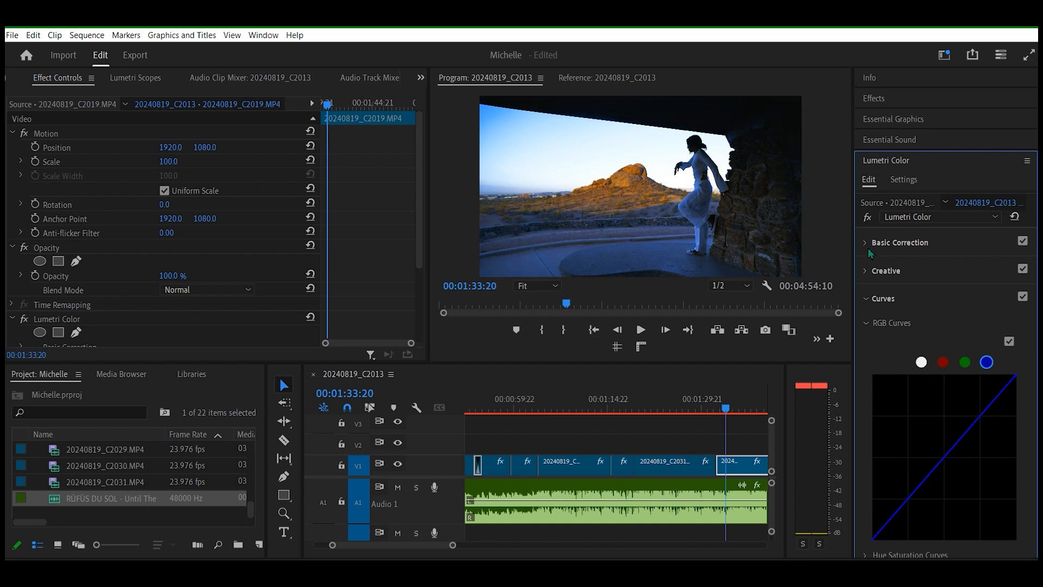
- Collapse the Curves section and look through the HSL Secondary and Vignette settings of the 20240819_C2019.MP4 clip
{"action": "left_click", "coordinate": [866, 300]}
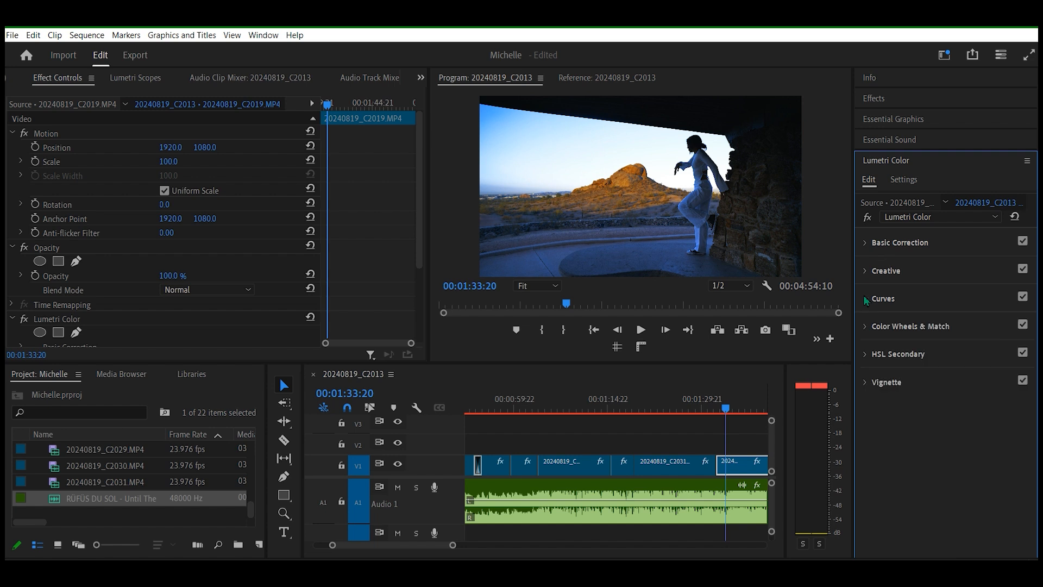
{"action": "left_click", "coordinate": [867, 355]}
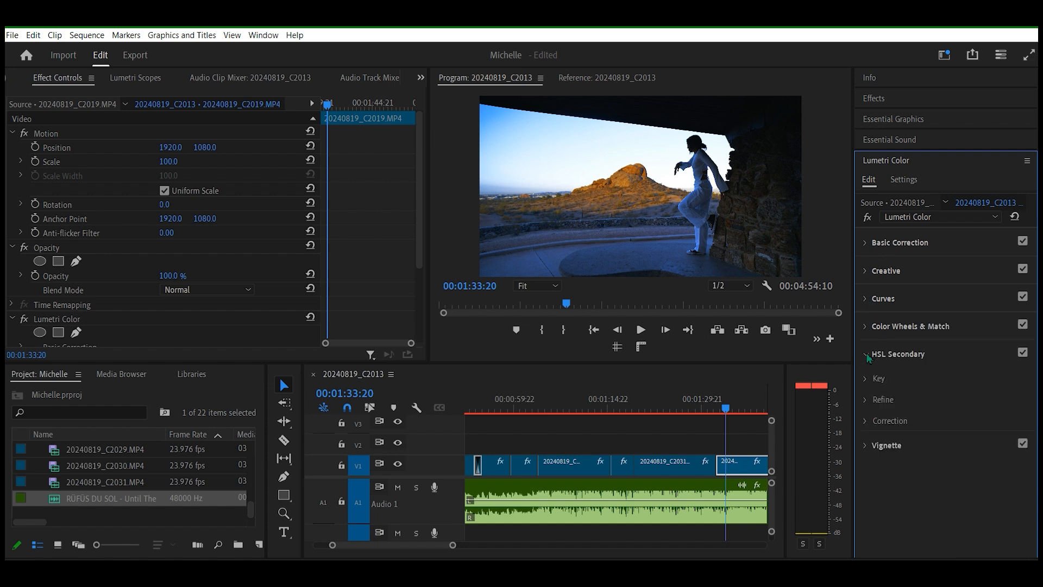
{"action": "left_click", "coordinate": [867, 355]}
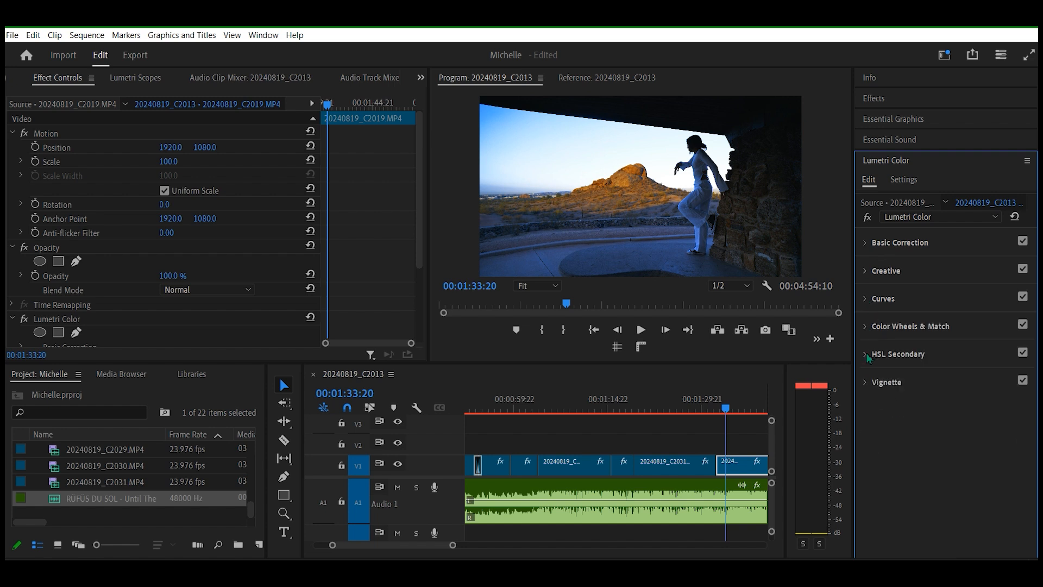
{"action": "left_click", "coordinate": [866, 383]}
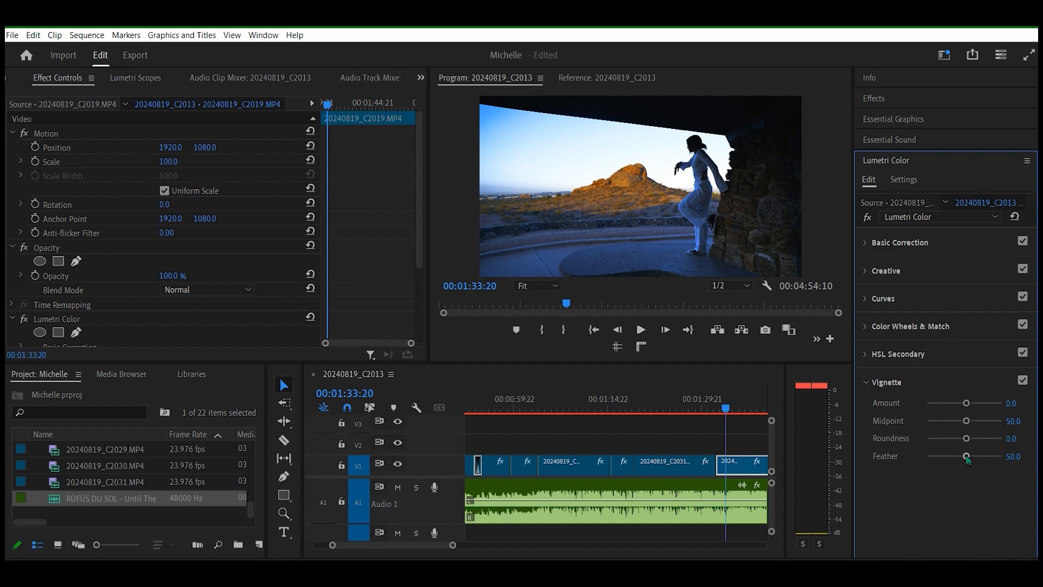
{"action": "mouse_move", "coordinate": [966, 437]}
{"action": "left_mouse_down"}
{"action": "mouse_move", "coordinate": [1002, 438]}
{"action": "mouse_move", "coordinate": [927, 438]}
{"action": "mouse_move", "coordinate": [977, 446]}
{"action": "left_mouse_up"}
{"action": "left_click", "coordinate": [869, 382]}
{"action": "left_click", "coordinate": [866, 356]}
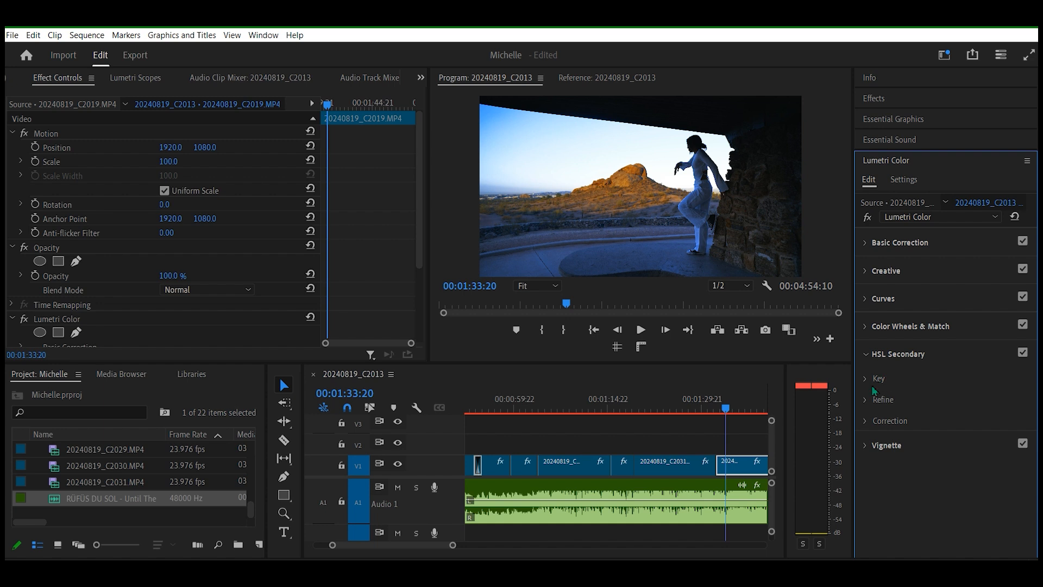
{"action": "left_click", "coordinate": [867, 354]}
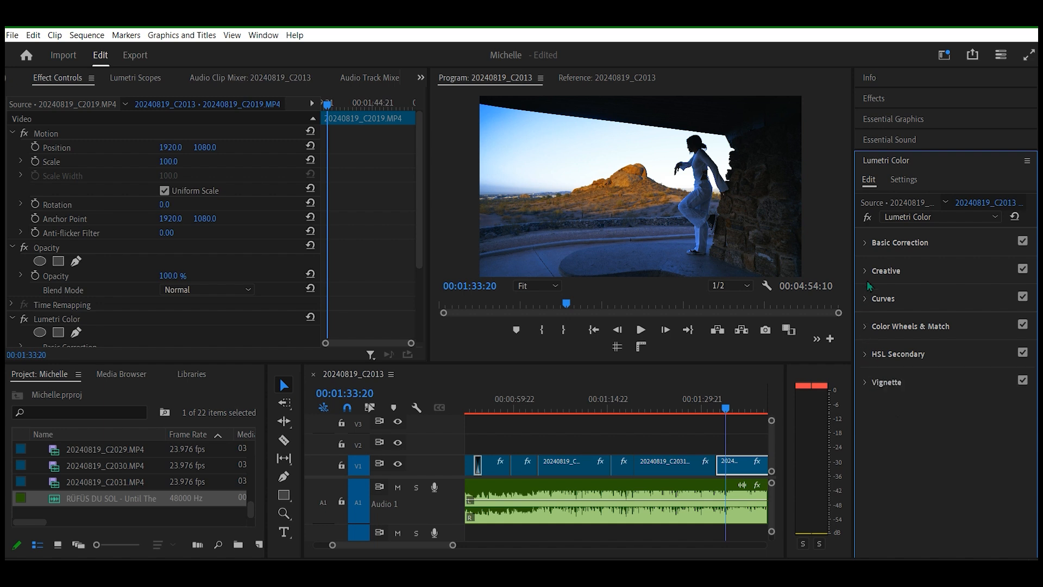
- Set the 20240819_C2019.MP4 clip's Temperature to 80 in Basic Correction, and leave the full-screen preview
{"action": "left_click", "coordinate": [866, 245]}
{"action": "left_click_drag", "start_coordinate": [965, 365], "coordinate": [986, 367]}
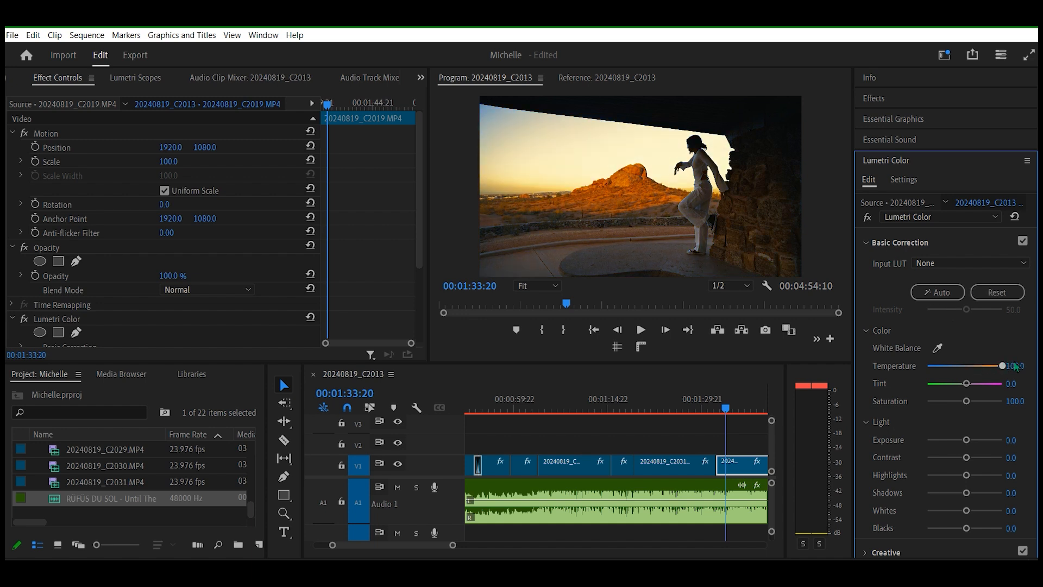
{"action": "mouse_move", "coordinate": [1003, 365]}
{"action": "left_mouse_down"}
{"action": "mouse_move", "coordinate": [971, 367]}
{"action": "mouse_move", "coordinate": [998, 366]}
{"action": "mouse_move", "coordinate": [987, 367]}
{"action": "left_mouse_up"}
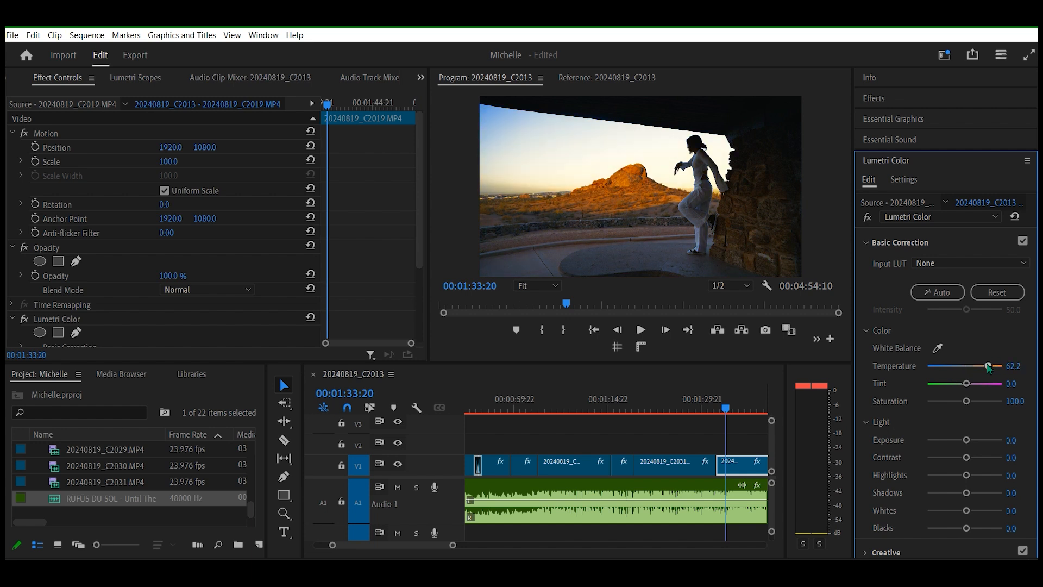
{"action": "left_click", "coordinate": [1013, 366]}
{"action": "type", "text": "80"}
{"action": "key", "text": "Return"}
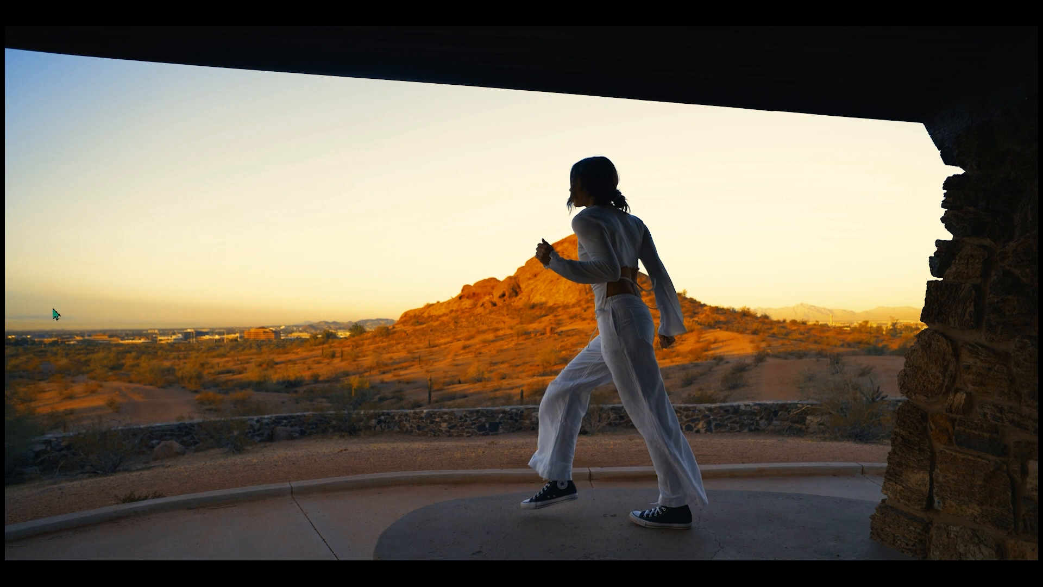
{"action": "key", "text": "Escape"}
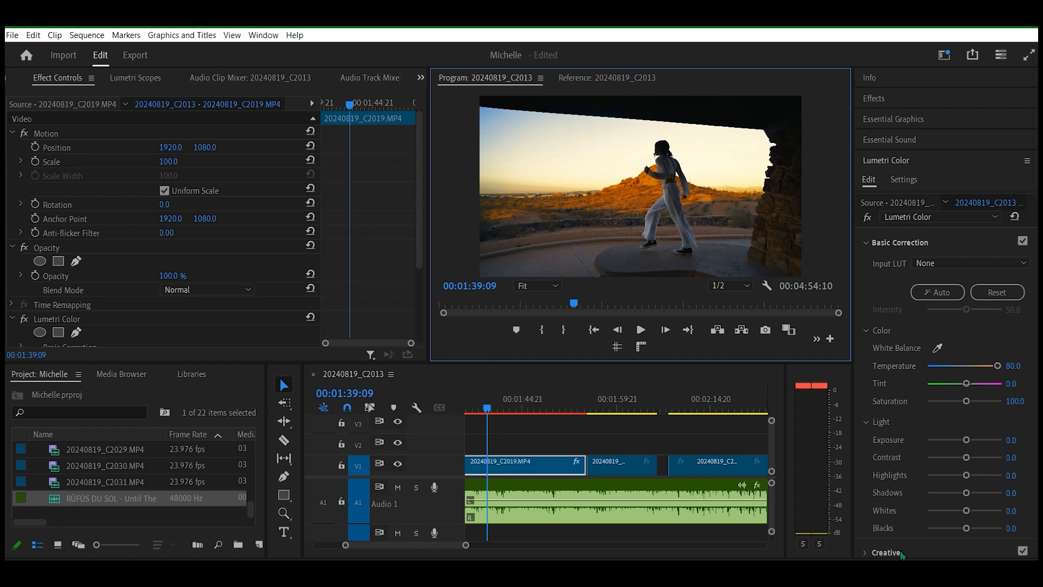
- Set the 20240819_C2019.MP4 clip's Shadows to 70
{"action": "left_click_drag", "start_coordinate": [965, 492], "coordinate": [967, 492]}
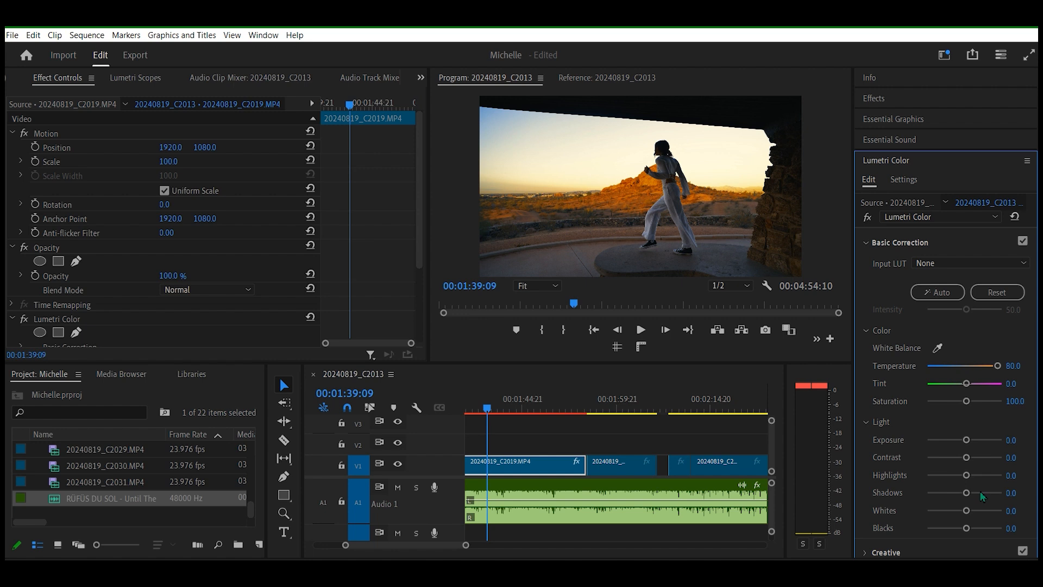
{"action": "left_click_drag", "start_coordinate": [966, 492], "coordinate": [991, 500]}
{"action": "left_click", "coordinate": [1013, 493]}
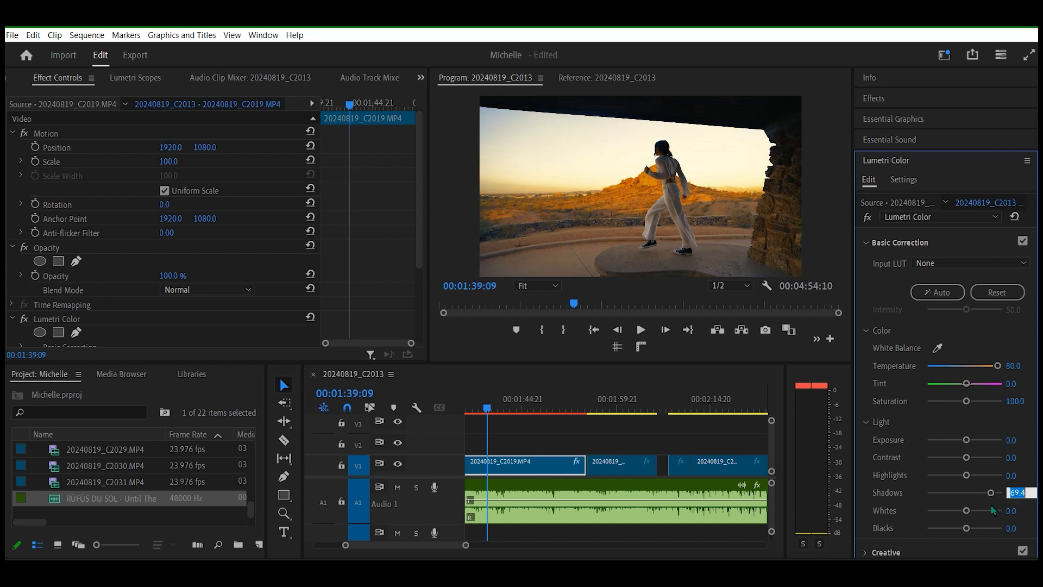
{"action": "type", "text": "70"}
{"action": "key", "text": "Return"}
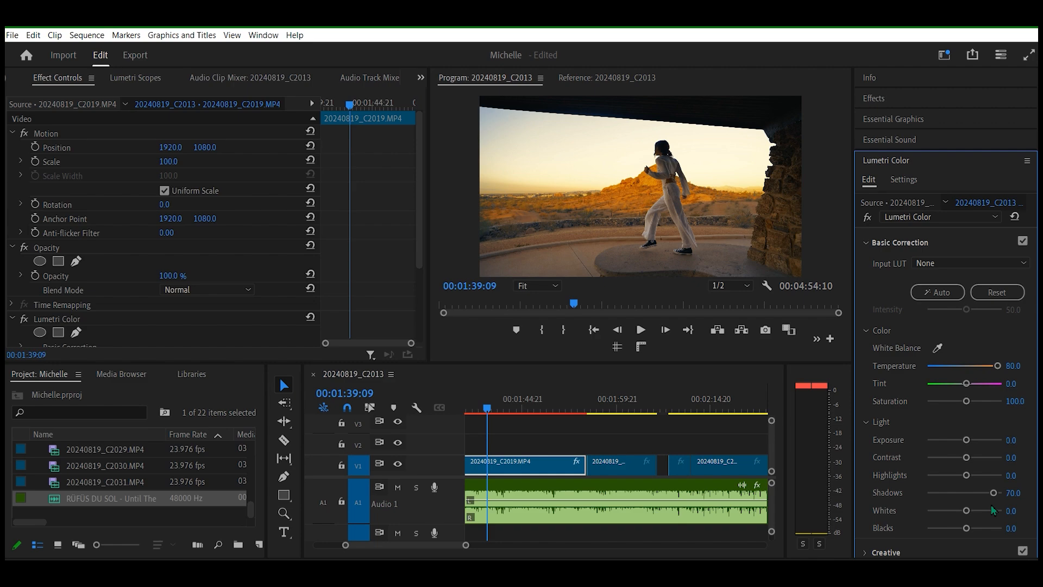